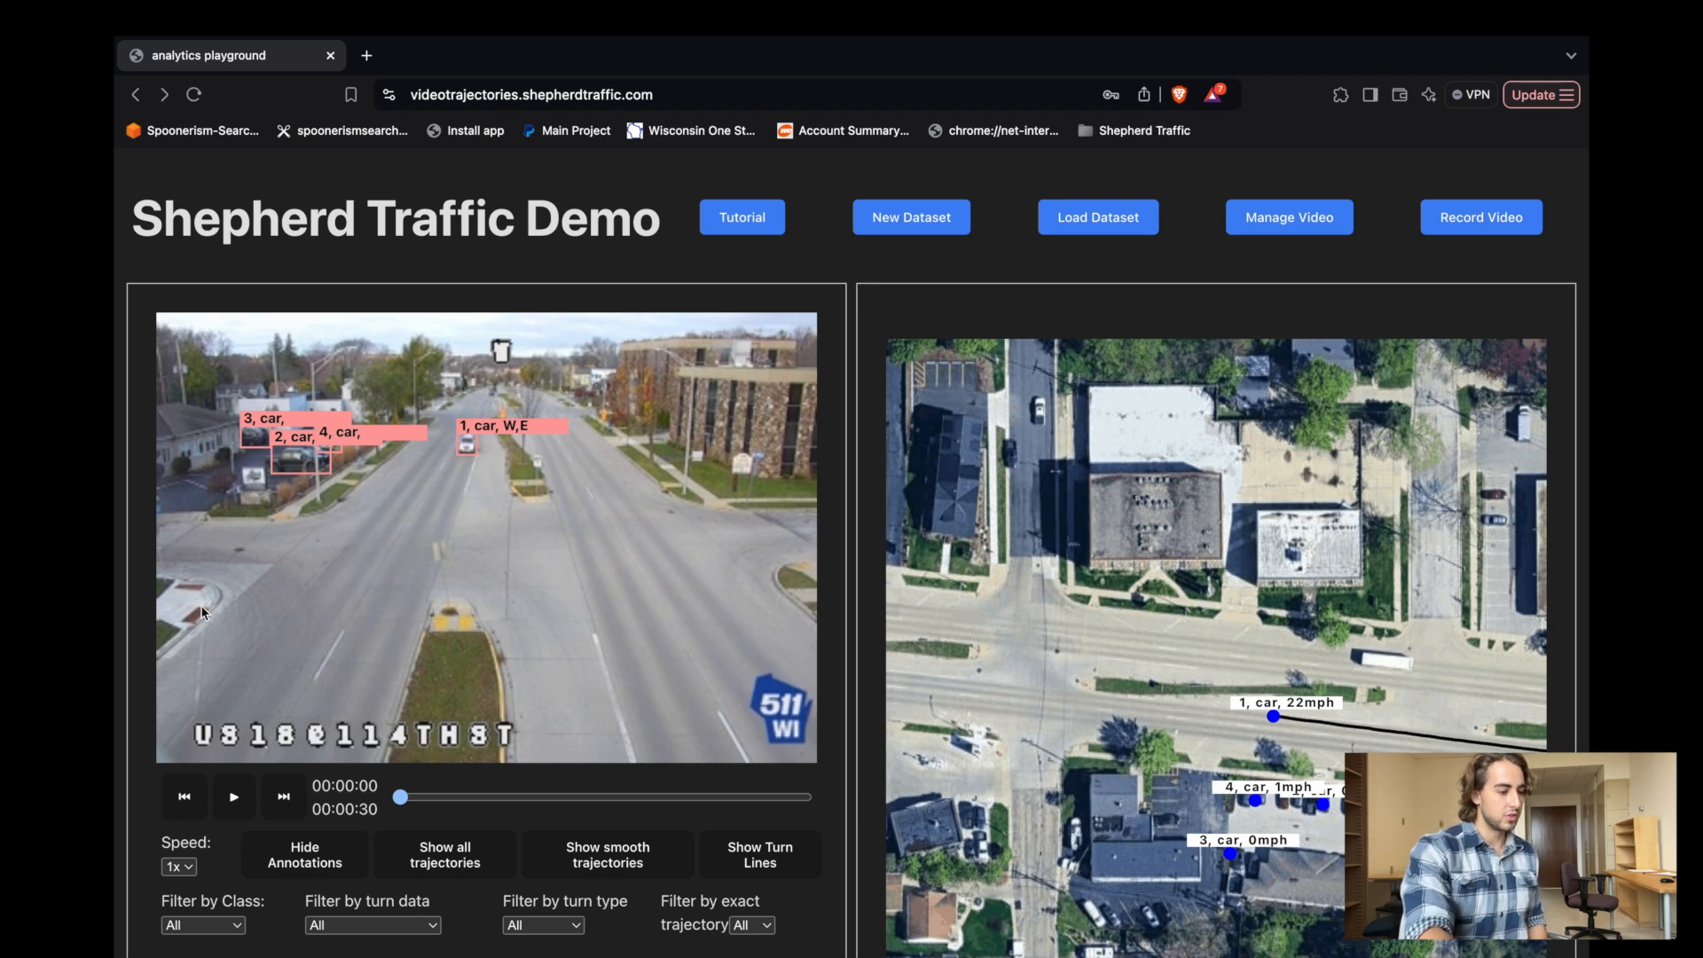
Play the annotated traffic video and switch the vehicle paths to smooth trajectories.
left_click(233, 796)
scroll(233, 781, "down", 1)
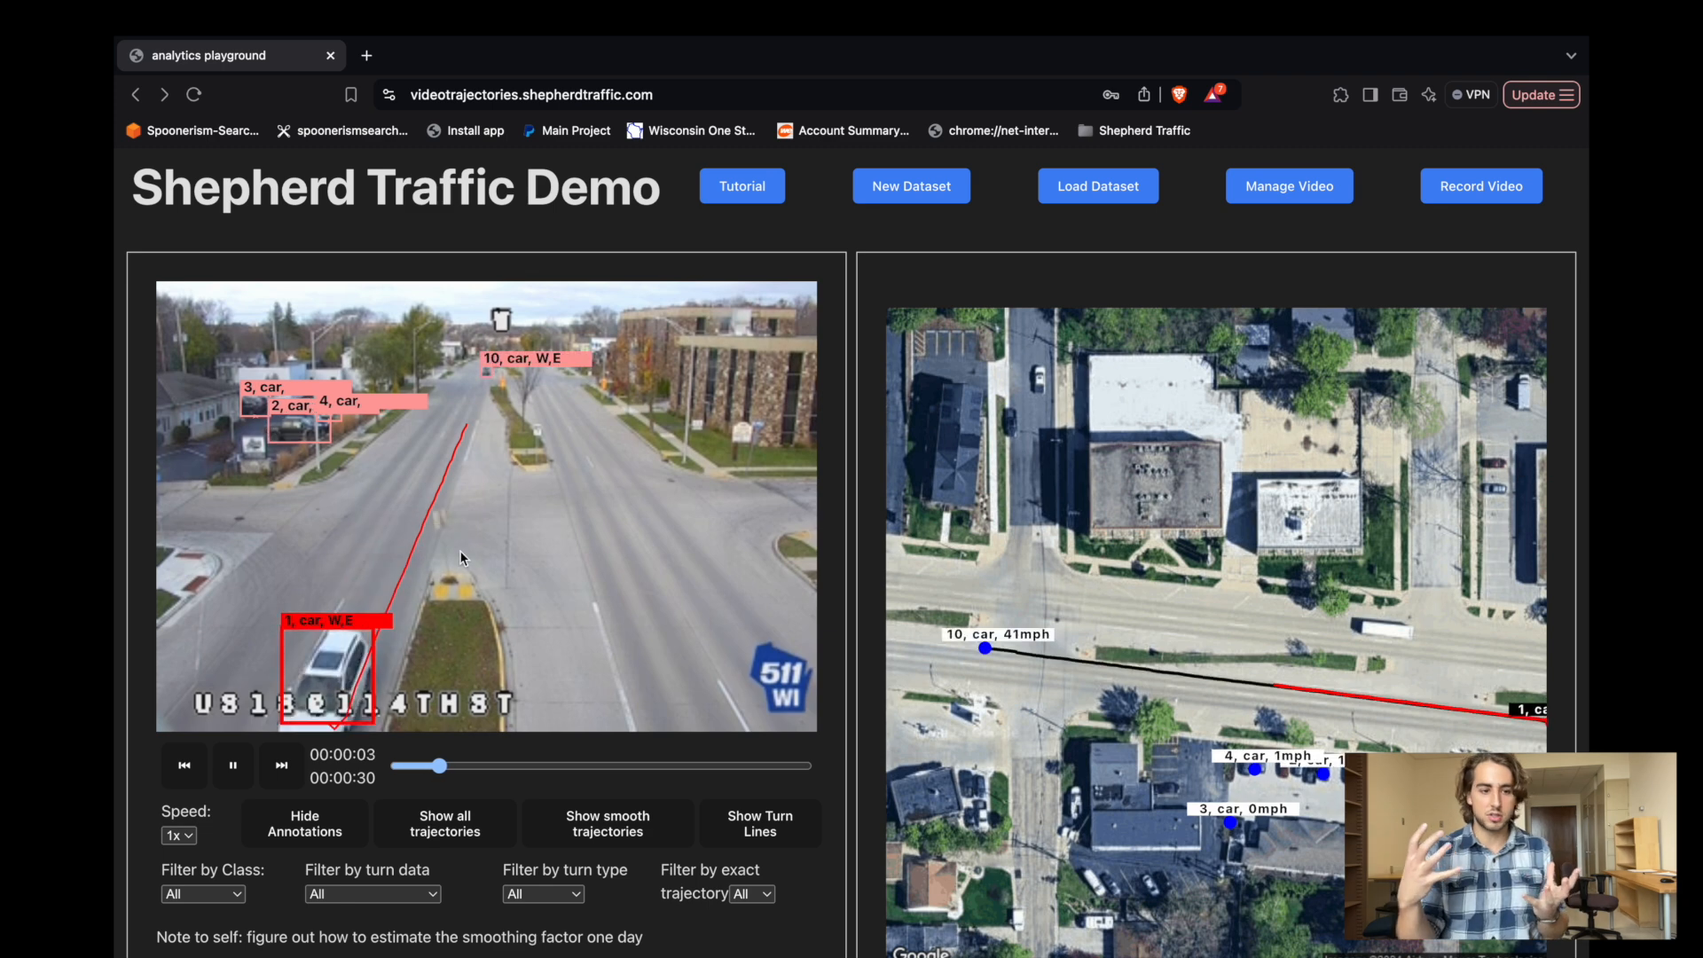
scroll(459, 550, "down", 2)
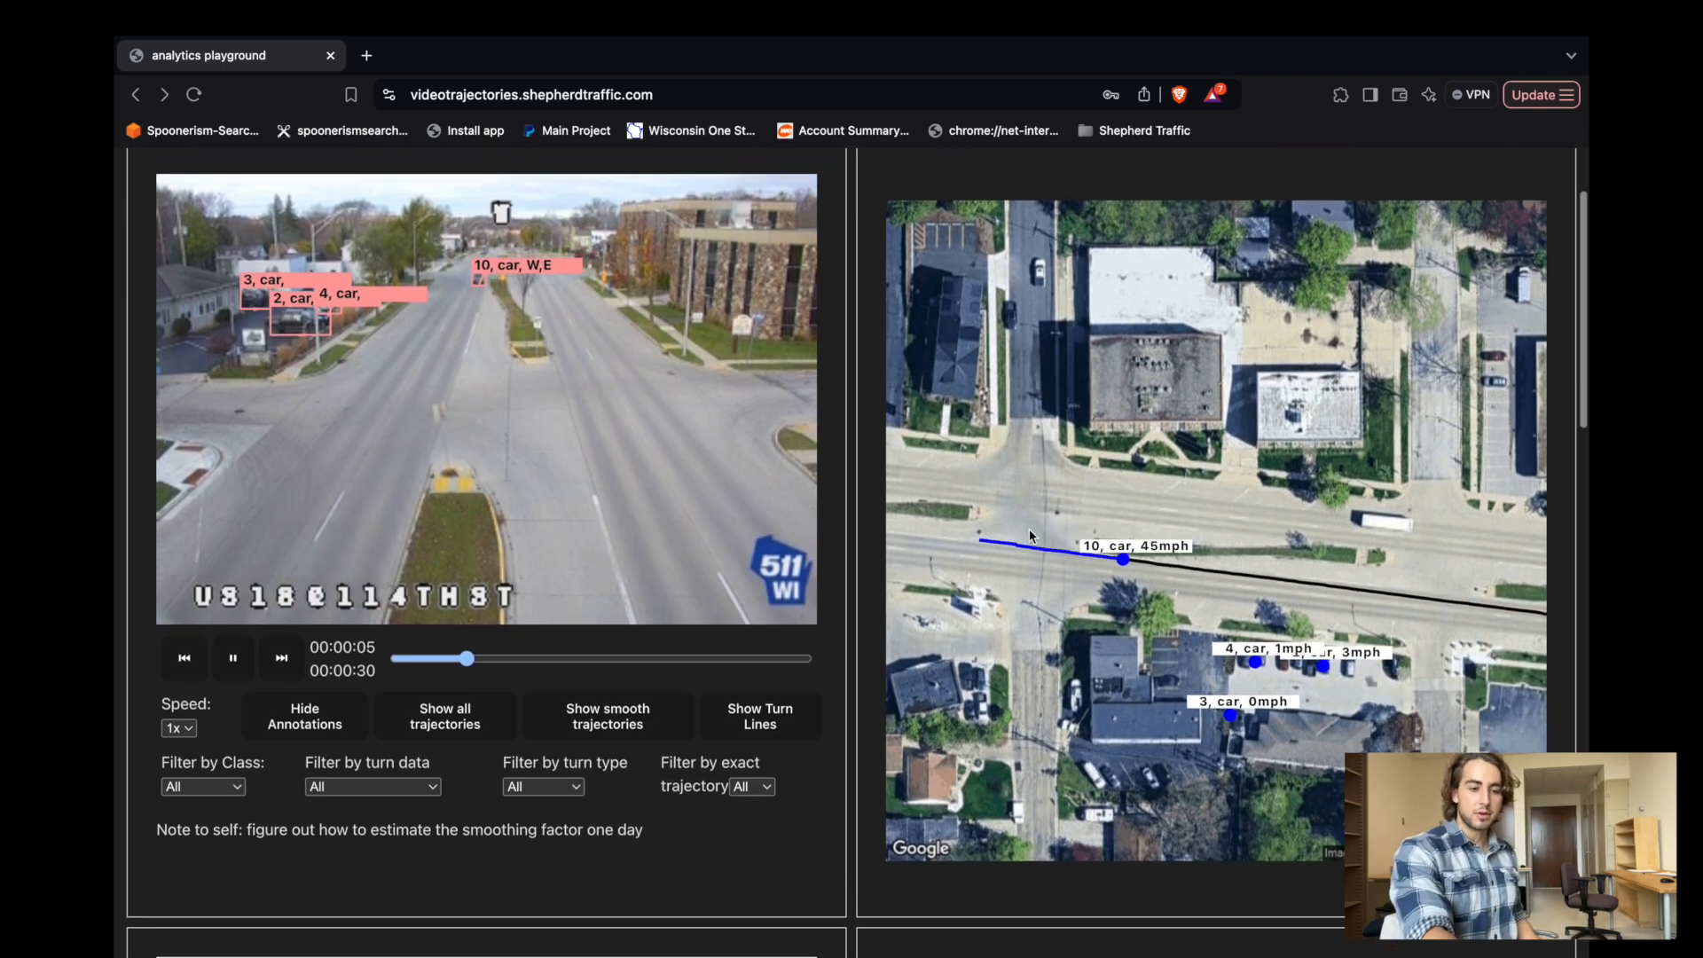
left_click(601, 721)
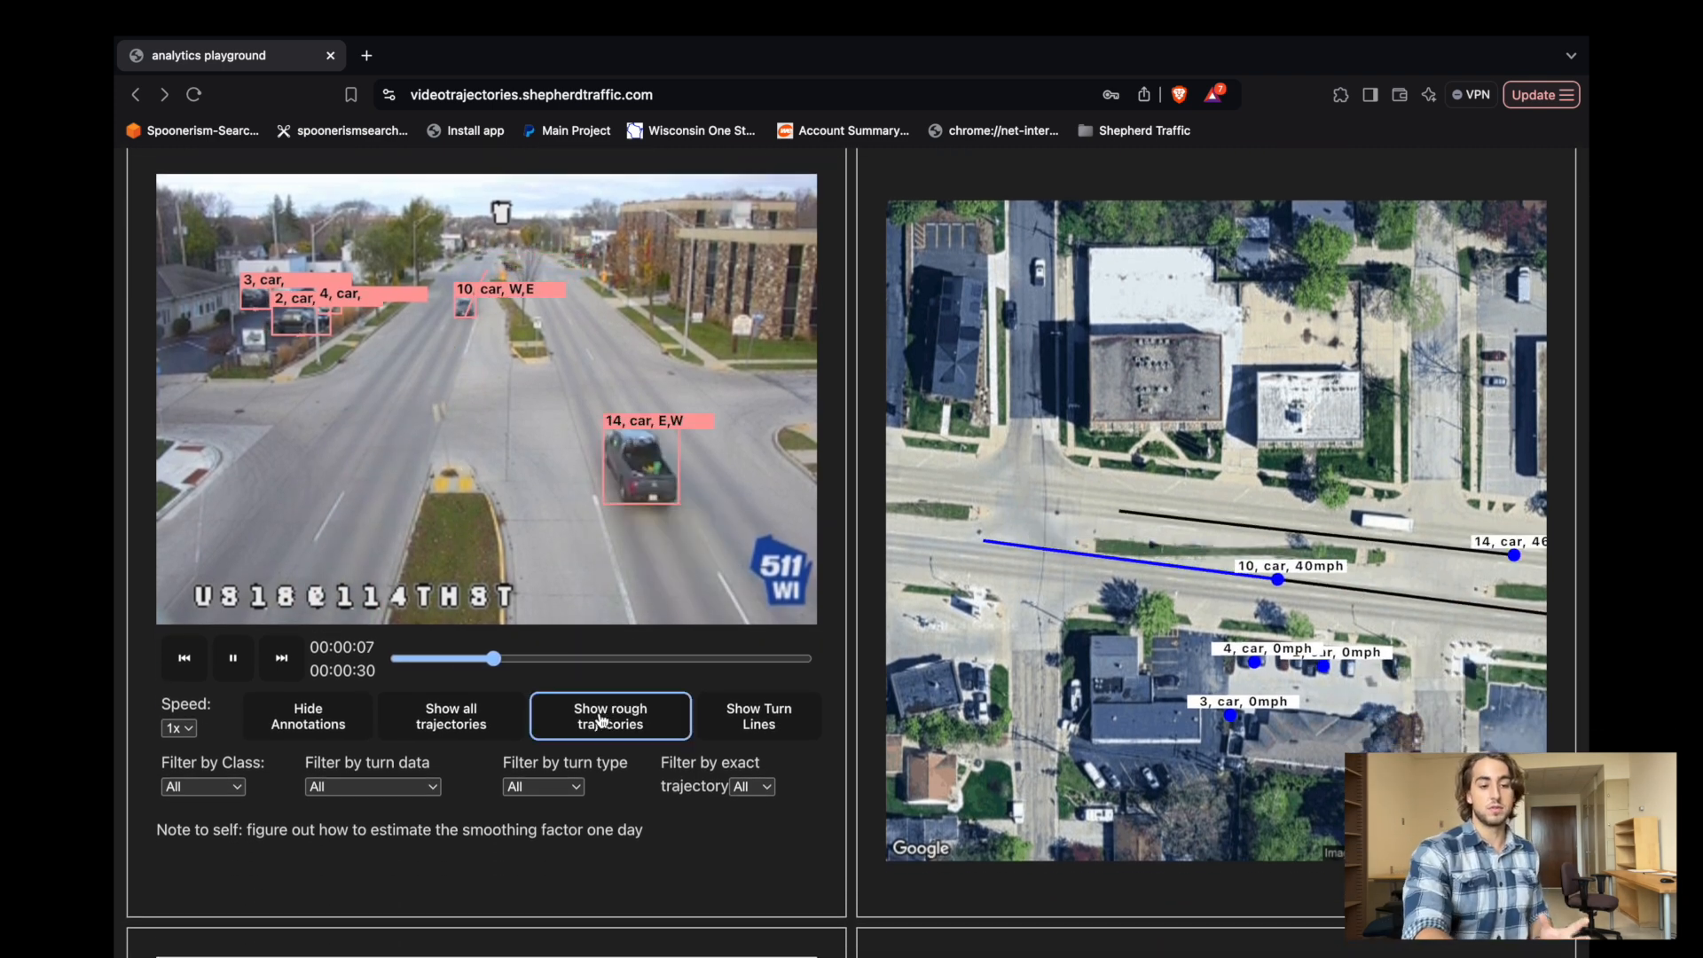
left_click(602, 720)
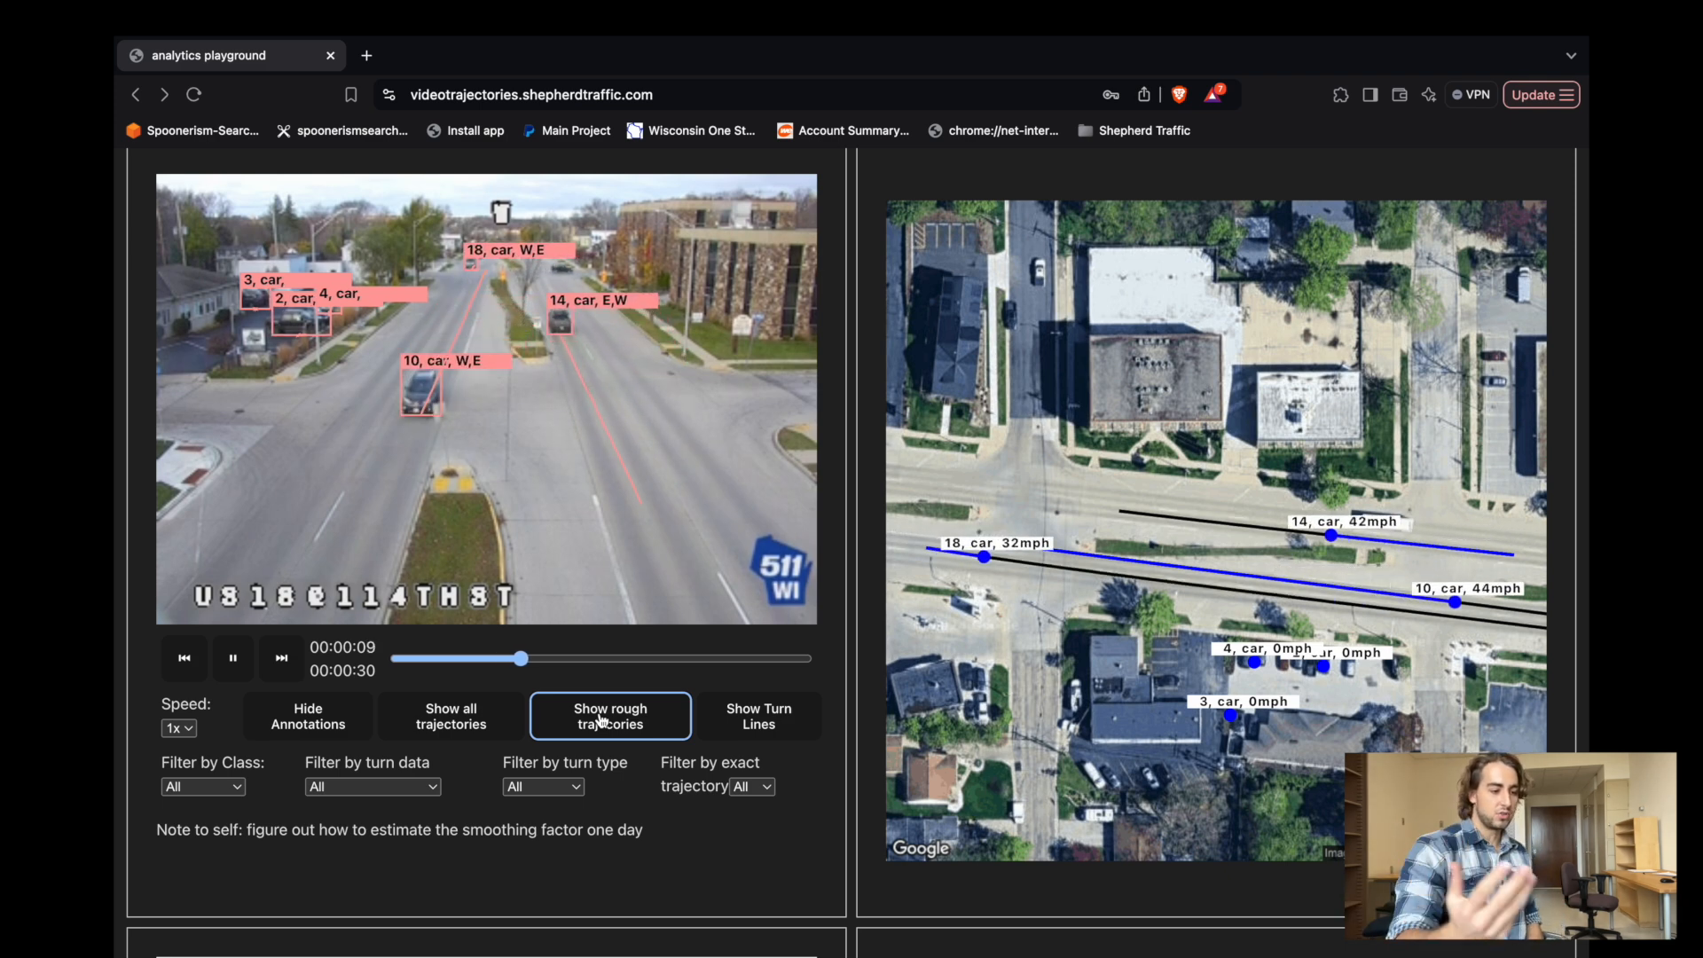
Try the video playback speed at 2x and return it to 1x.
left_click(178, 727)
left_click(185, 749)
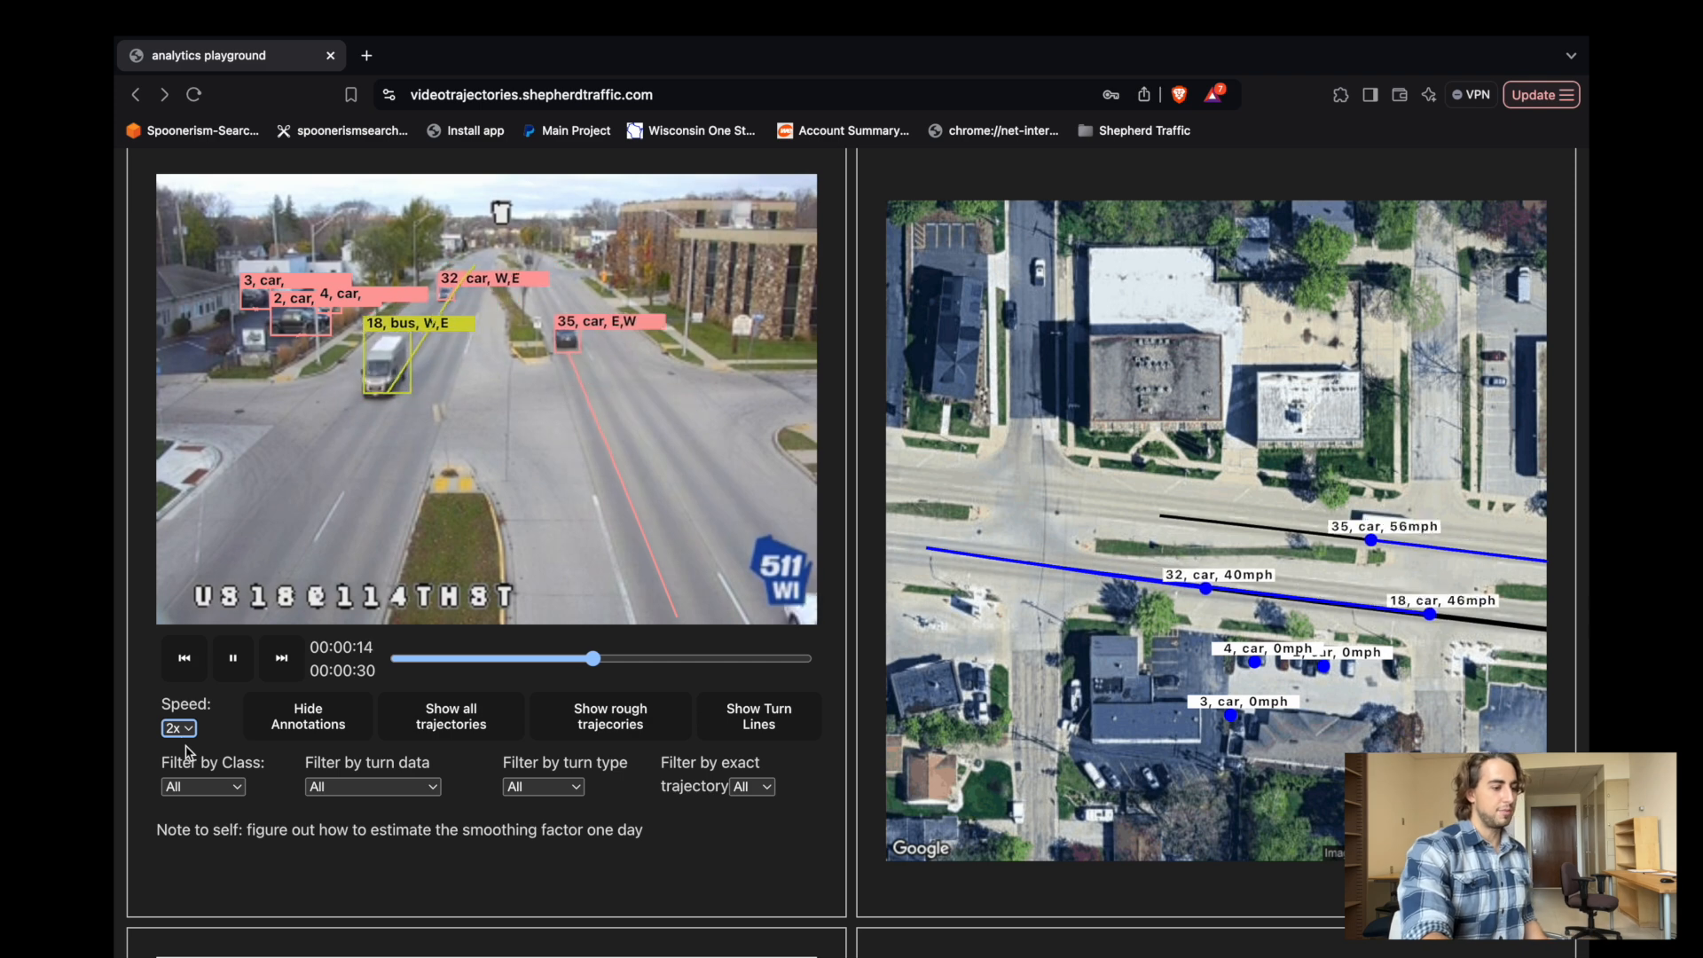
left_click(180, 727)
left_click(181, 707)
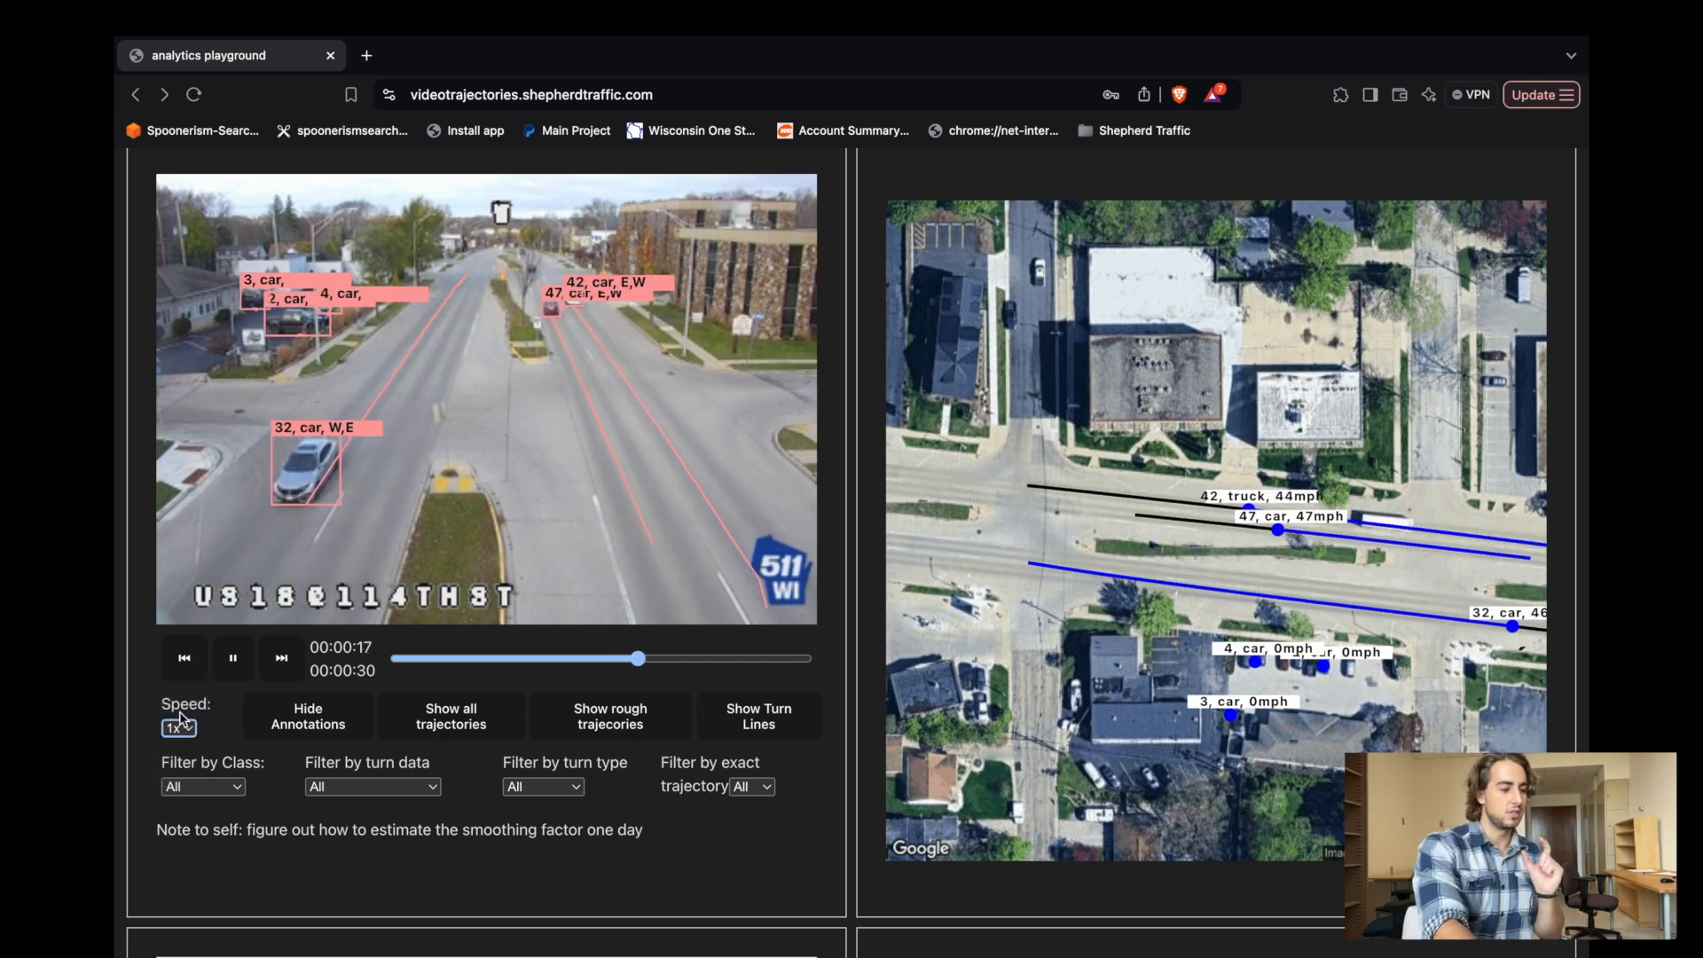
left_click(221, 792)
left_click(221, 792)
left_click(556, 792)
left_click(556, 788)
Display the turn lines and all vehicle trajectories on the satellite map.
scroll(652, 811, "up", 1)
left_click(760, 754)
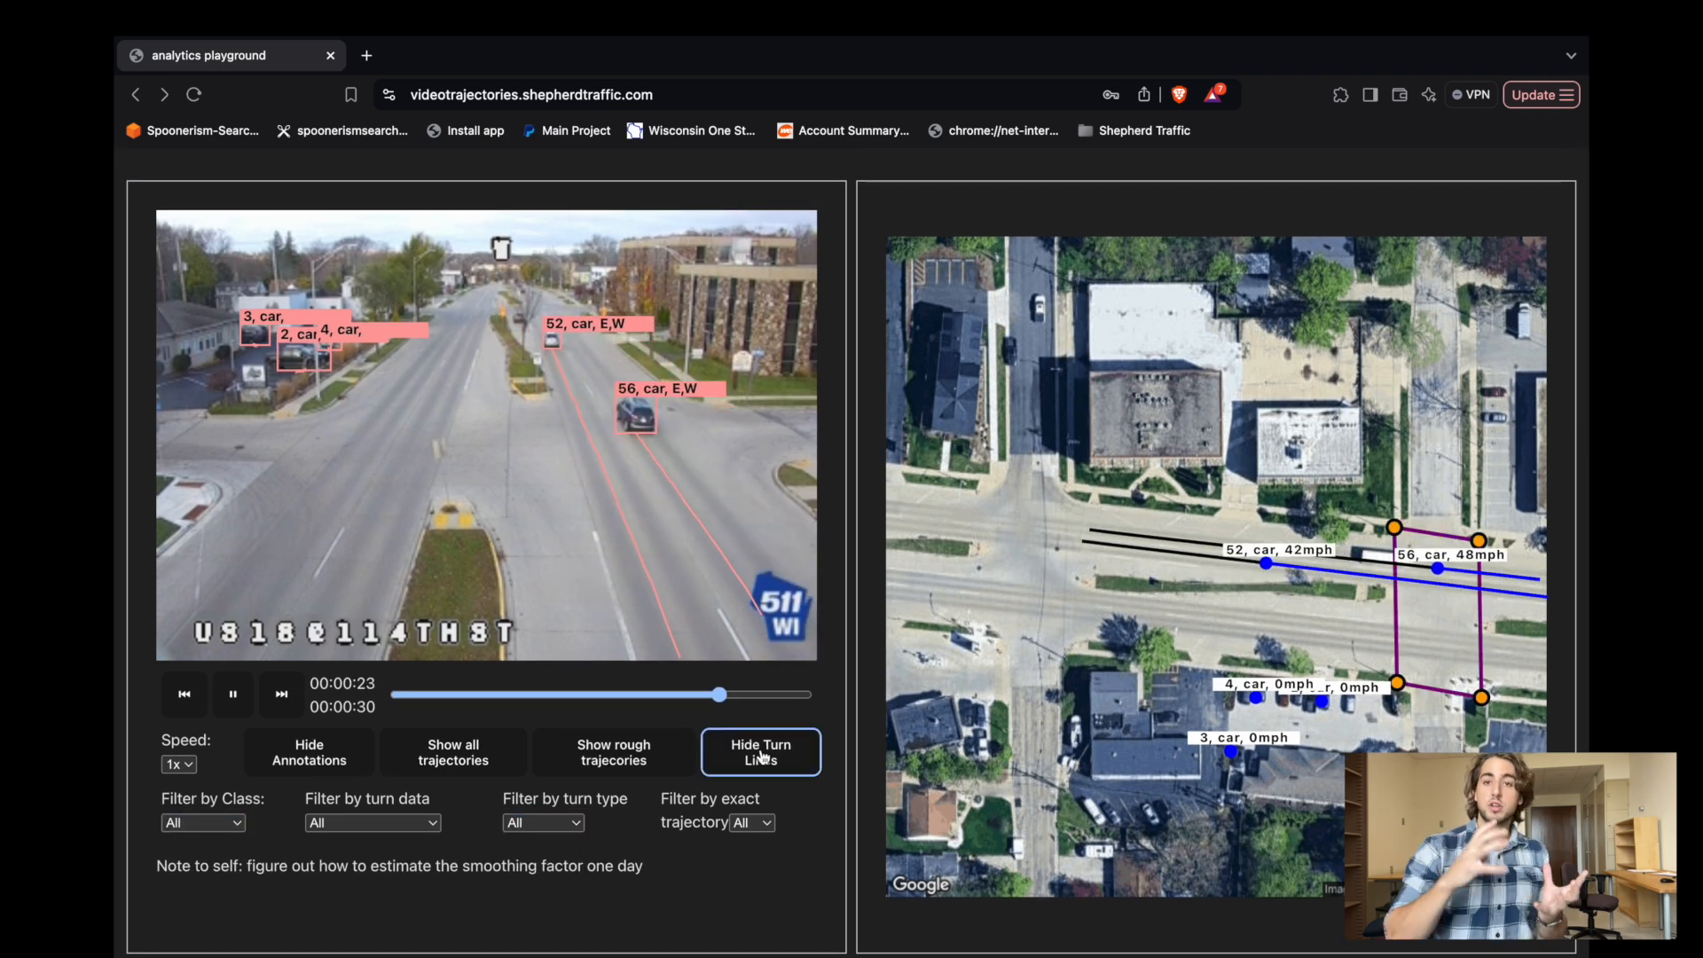
left_click(422, 755)
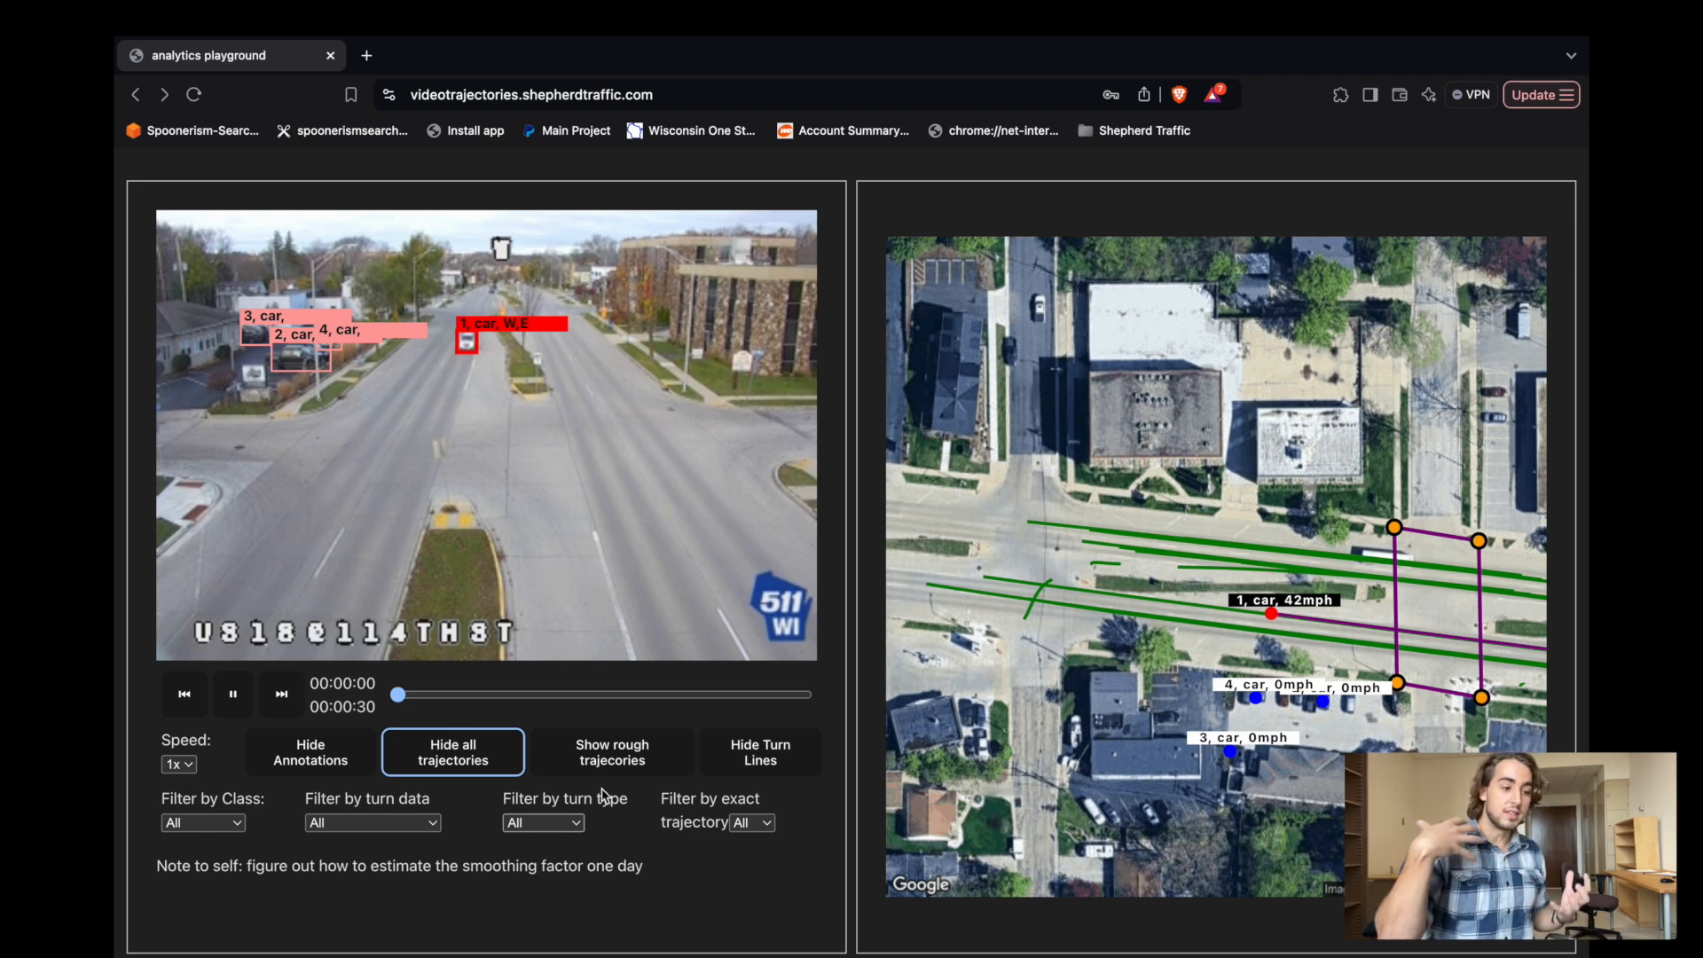
Split the histogram of vehicle counts over time into 7 buckets.
scroll(602, 788, "down", 6)
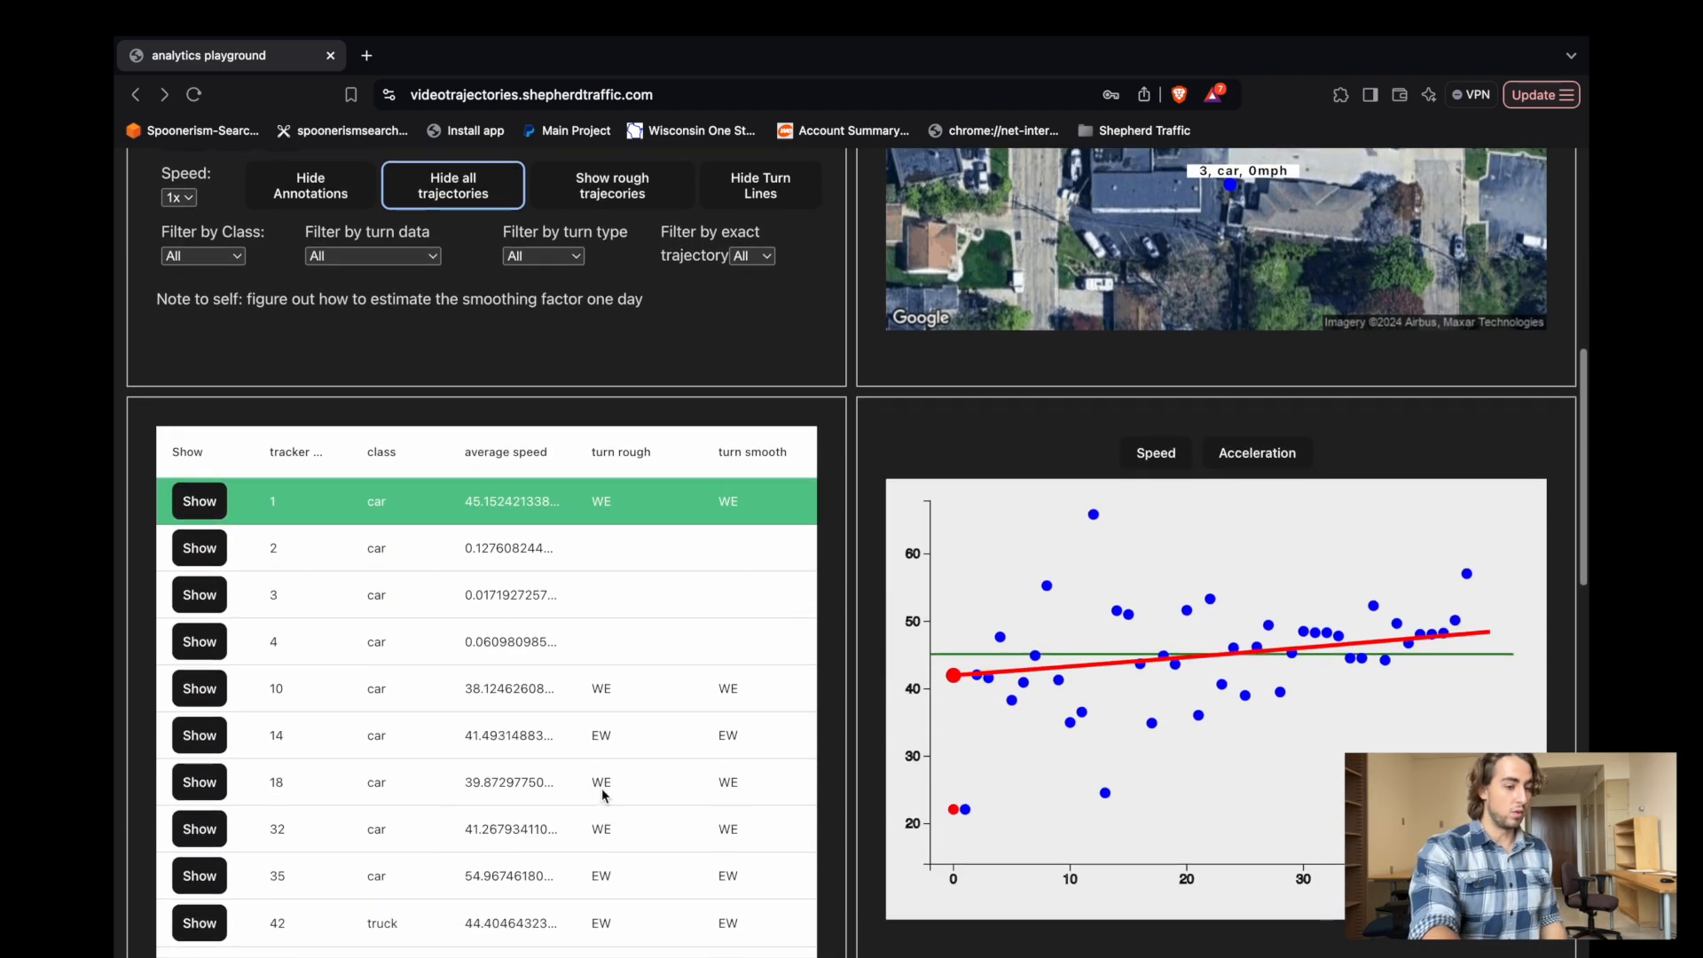
scroll(262, 534, "up", 4)
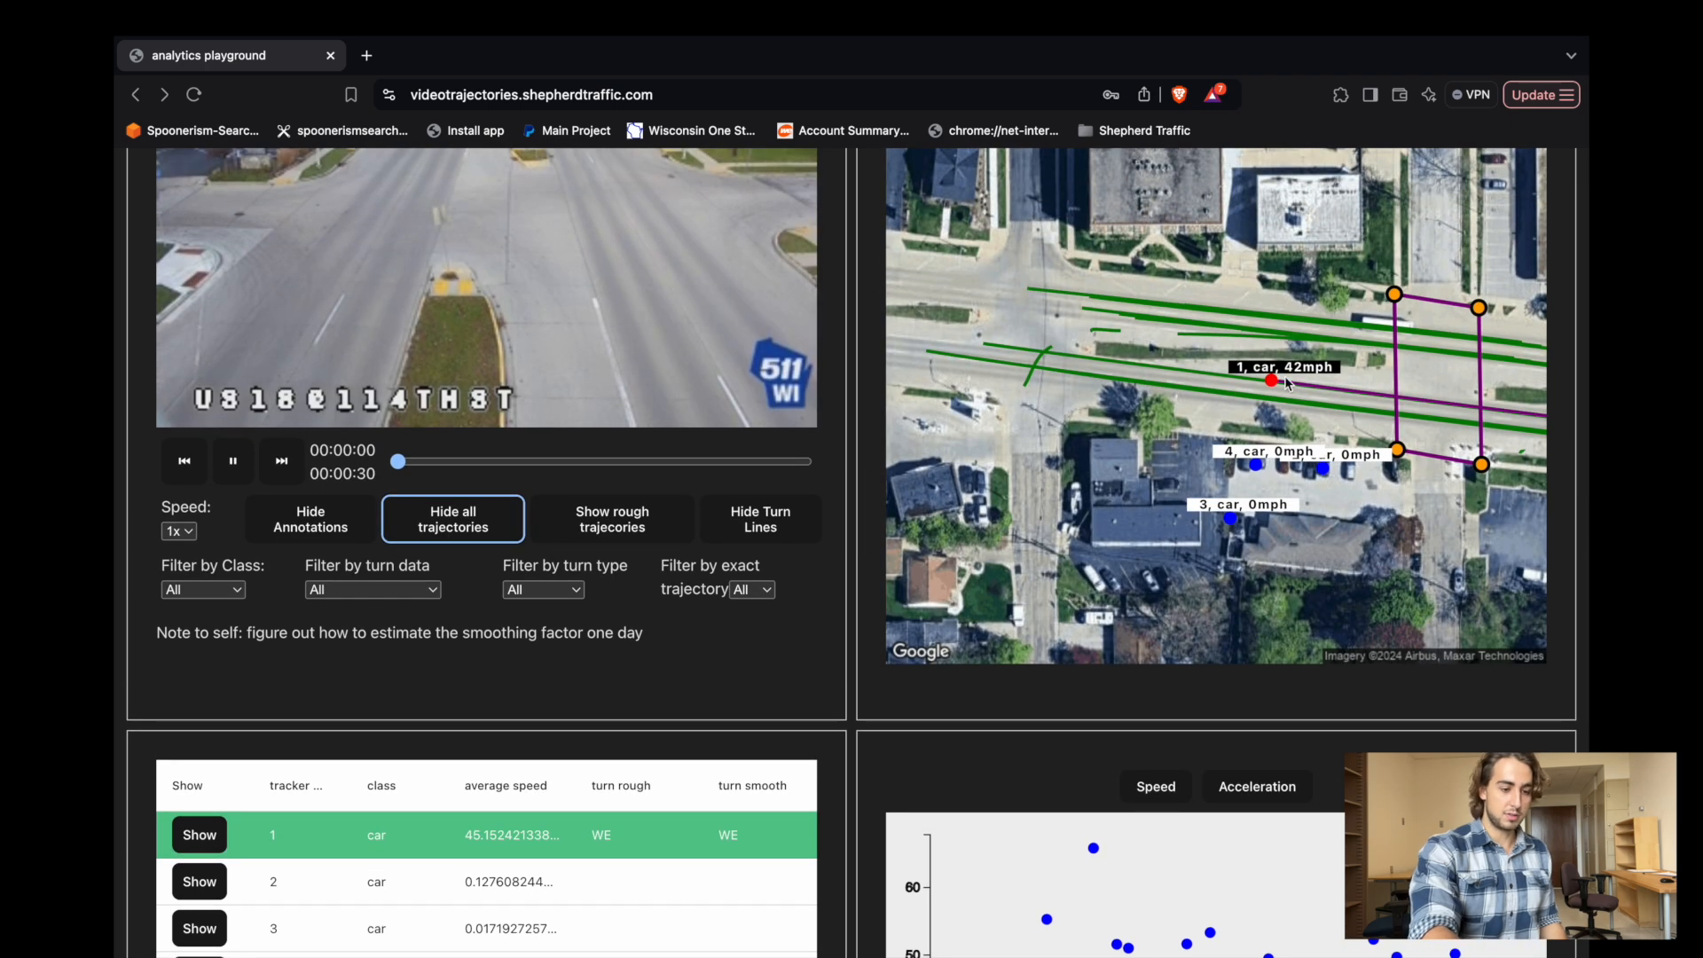
scroll(649, 784, "down", 5)
scroll(568, 725, "down", 8)
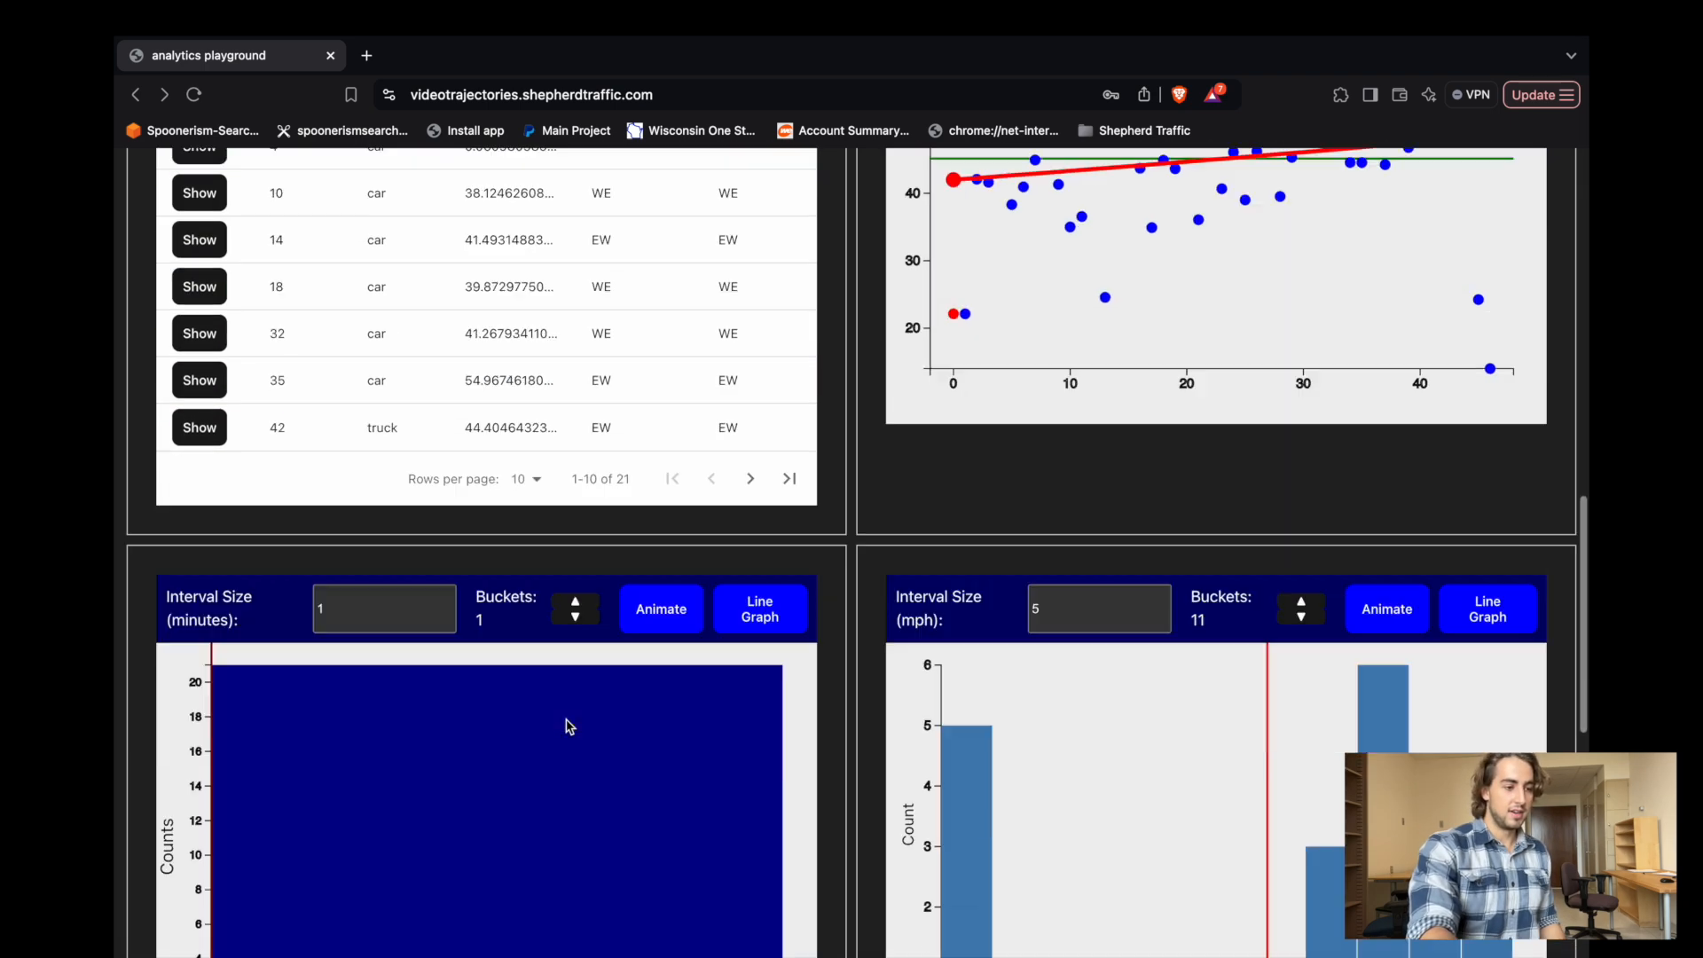
left_click(575, 326)
left_click(575, 325)
left_click(576, 326)
left_click(575, 326)
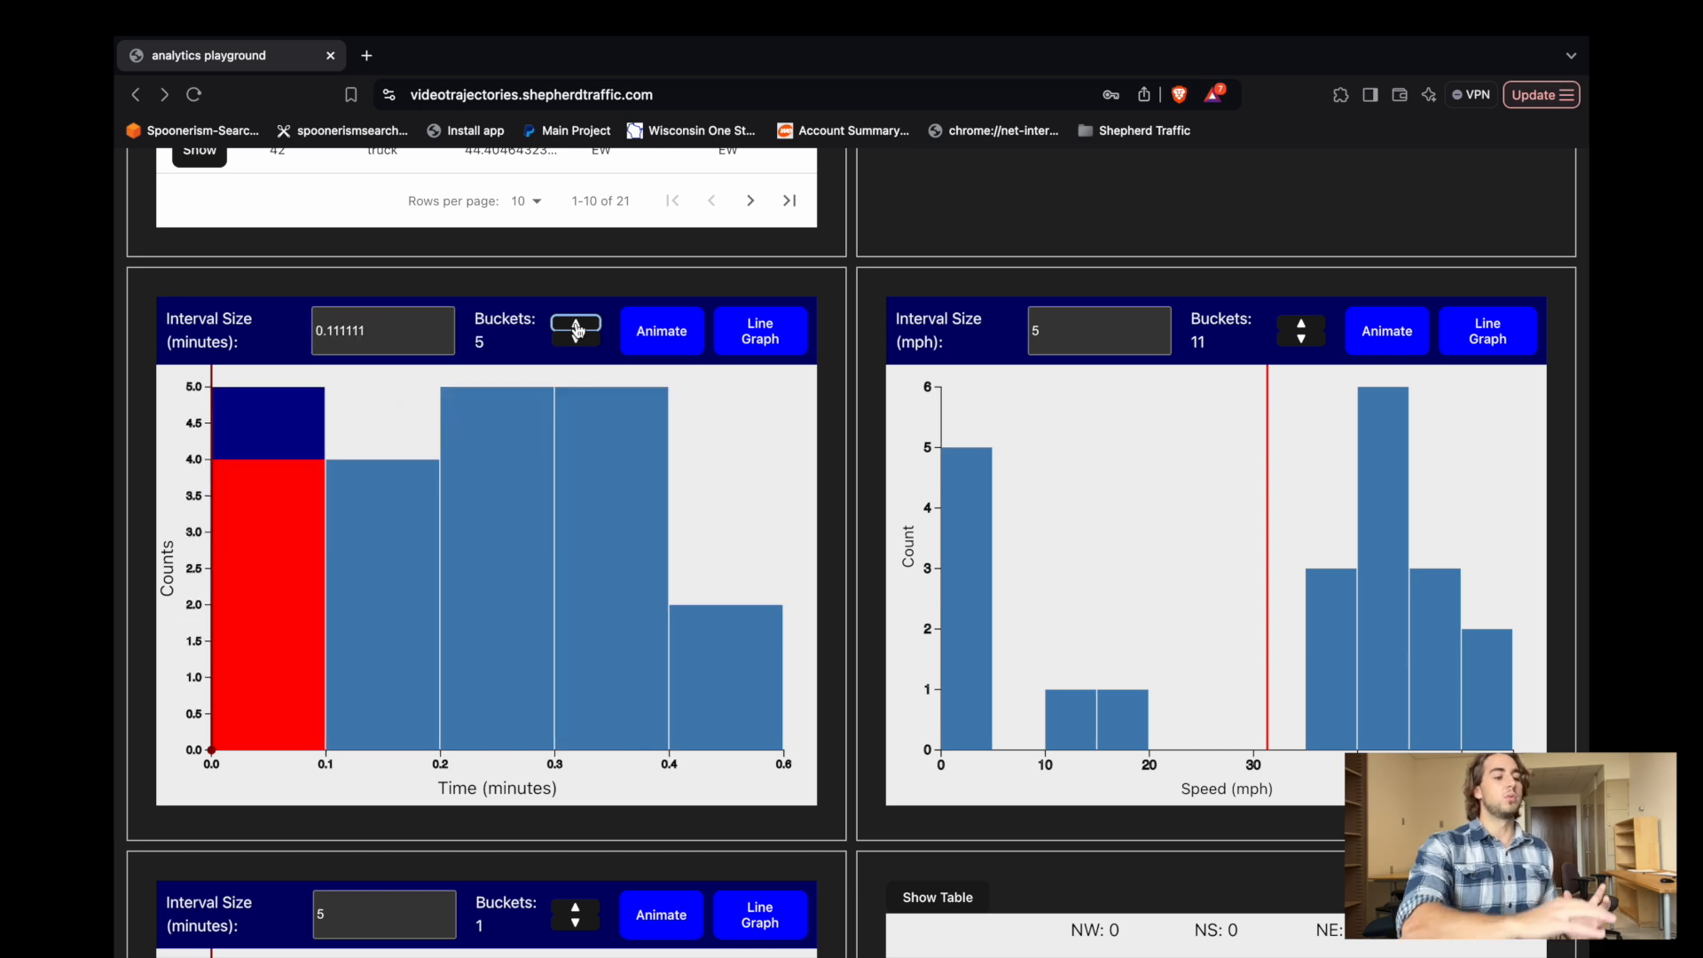
left_click(576, 326)
left_click(576, 325)
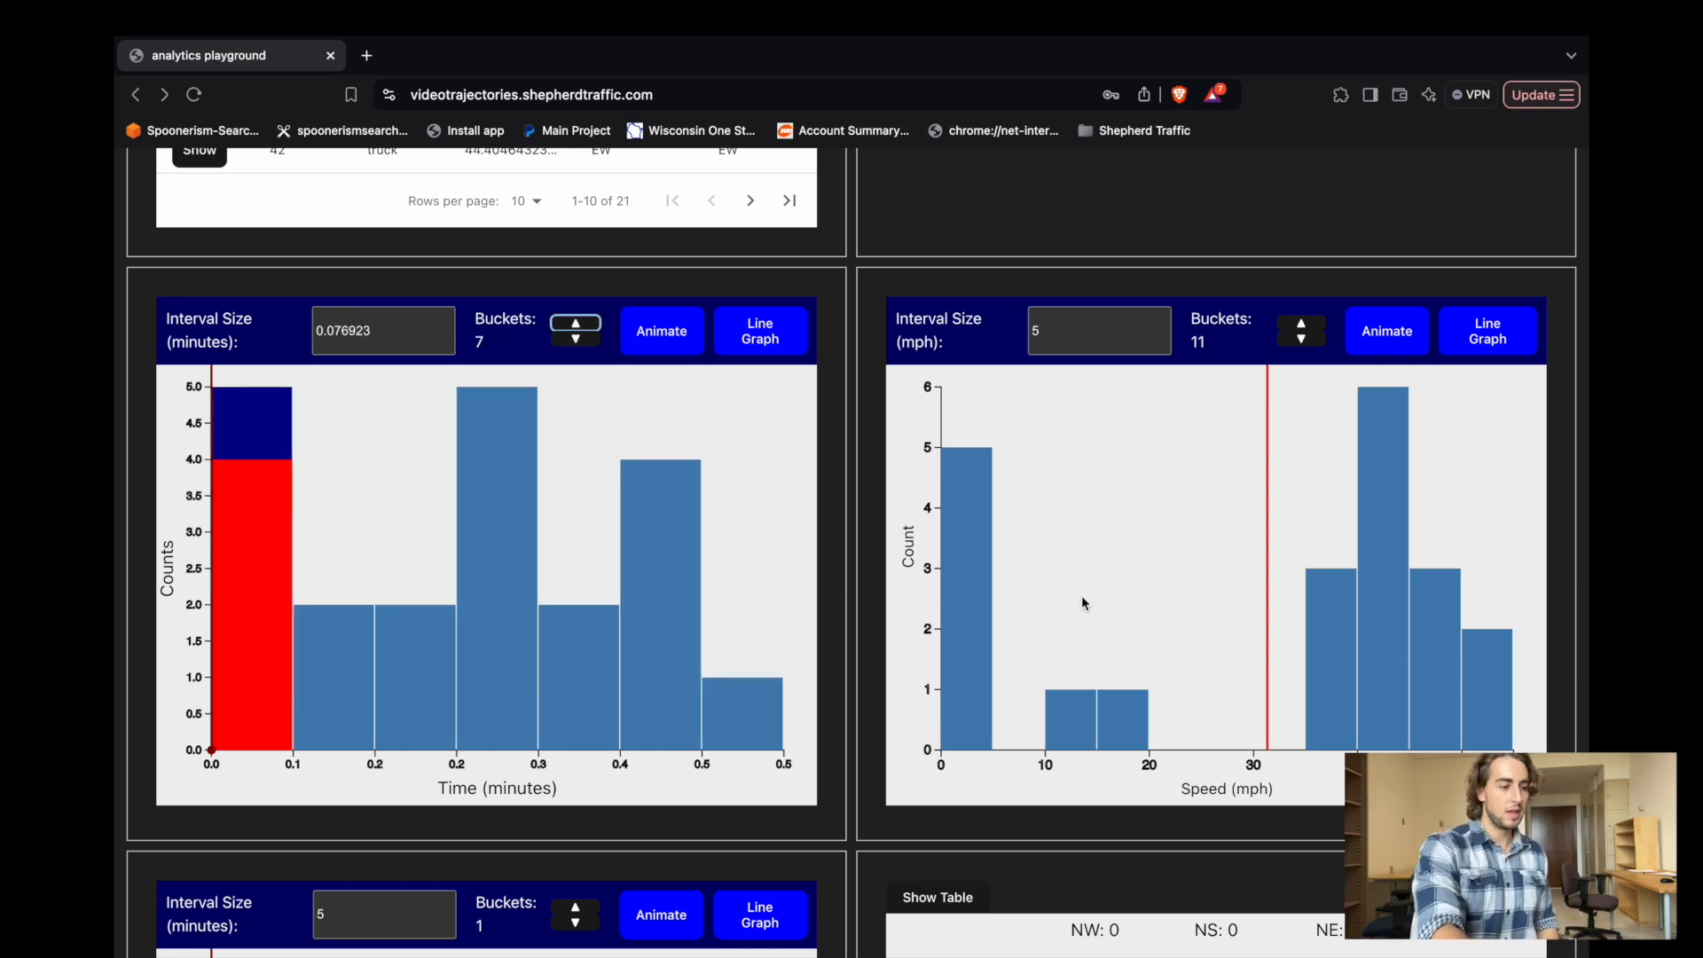
Split the average speed chart into 7 buckets and switch the turn movement diagram to its table view.
scroll(1082, 603, "down", 4)
left_click(576, 535)
left_click(576, 535)
left_click(577, 535)
left_click(576, 535)
left_click(577, 535)
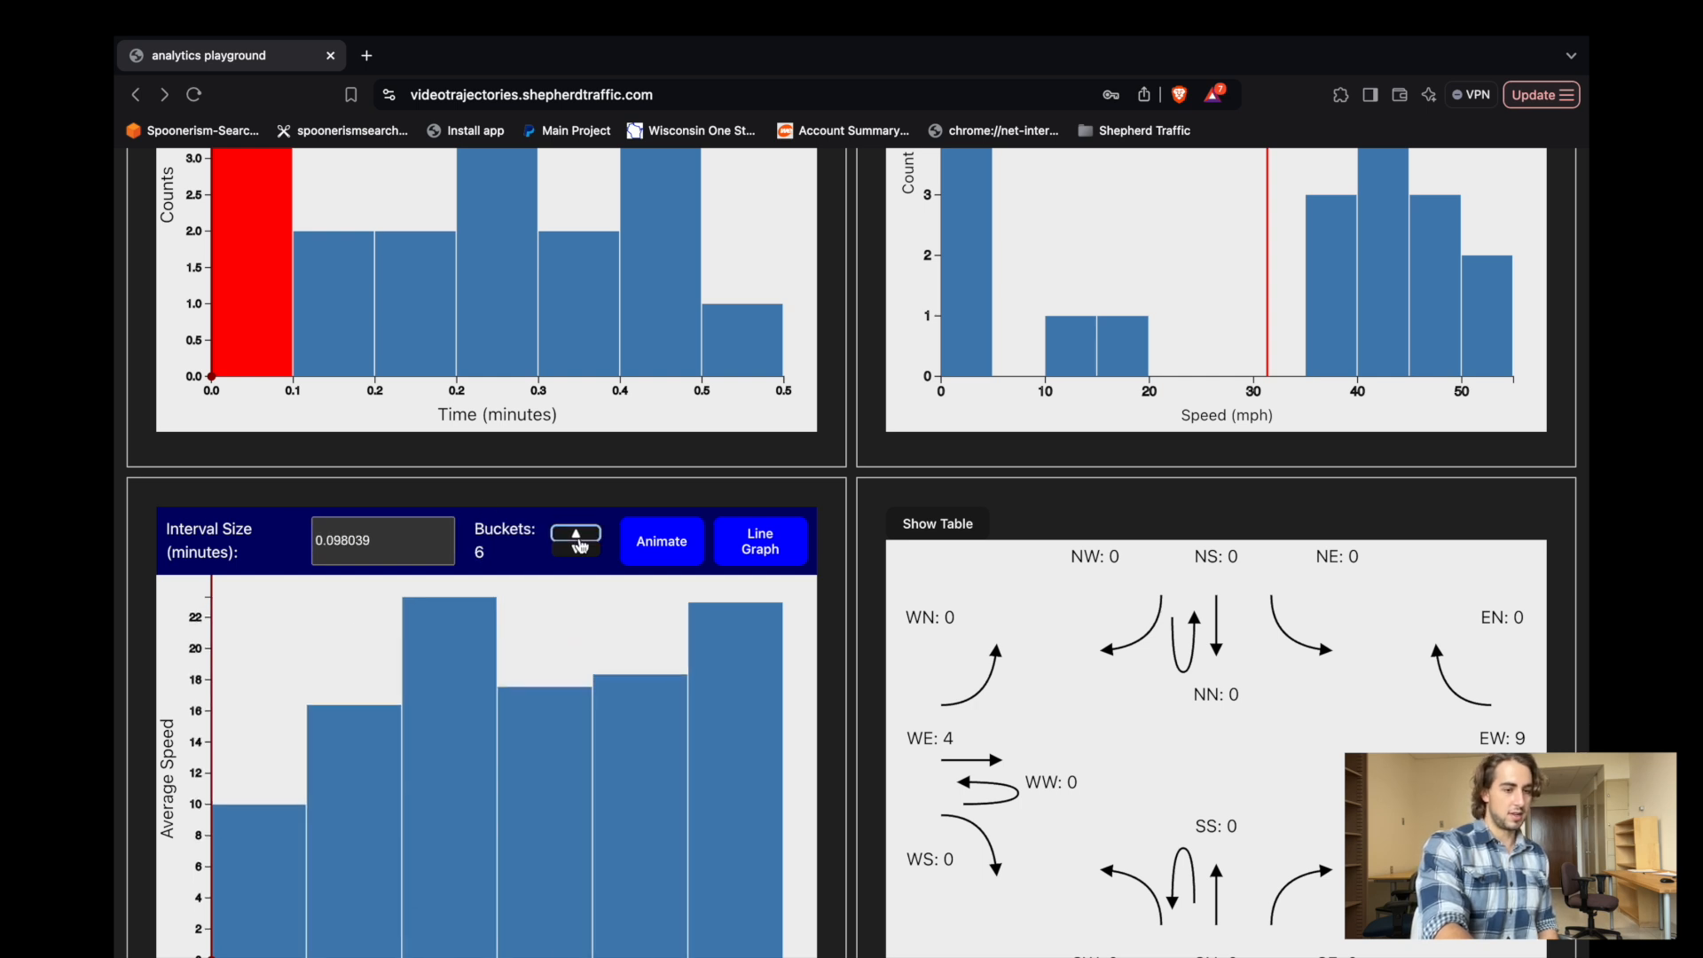
left_click(577, 534)
scroll(581, 544, "down", 1)
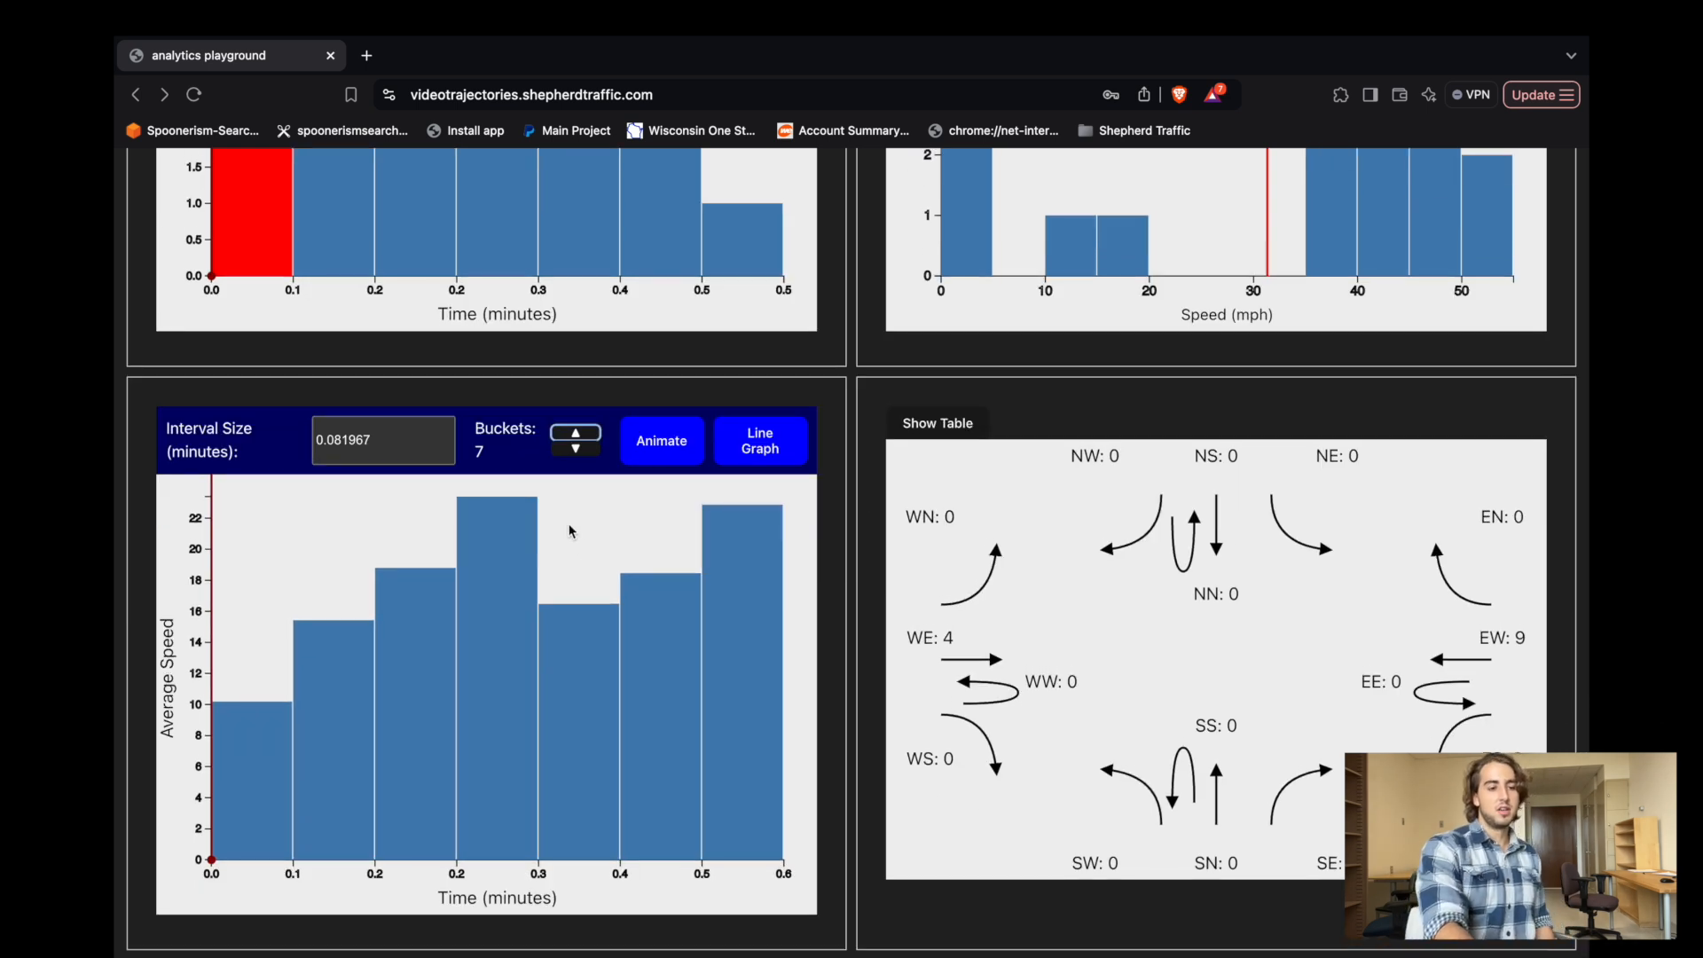
left_click(946, 423)
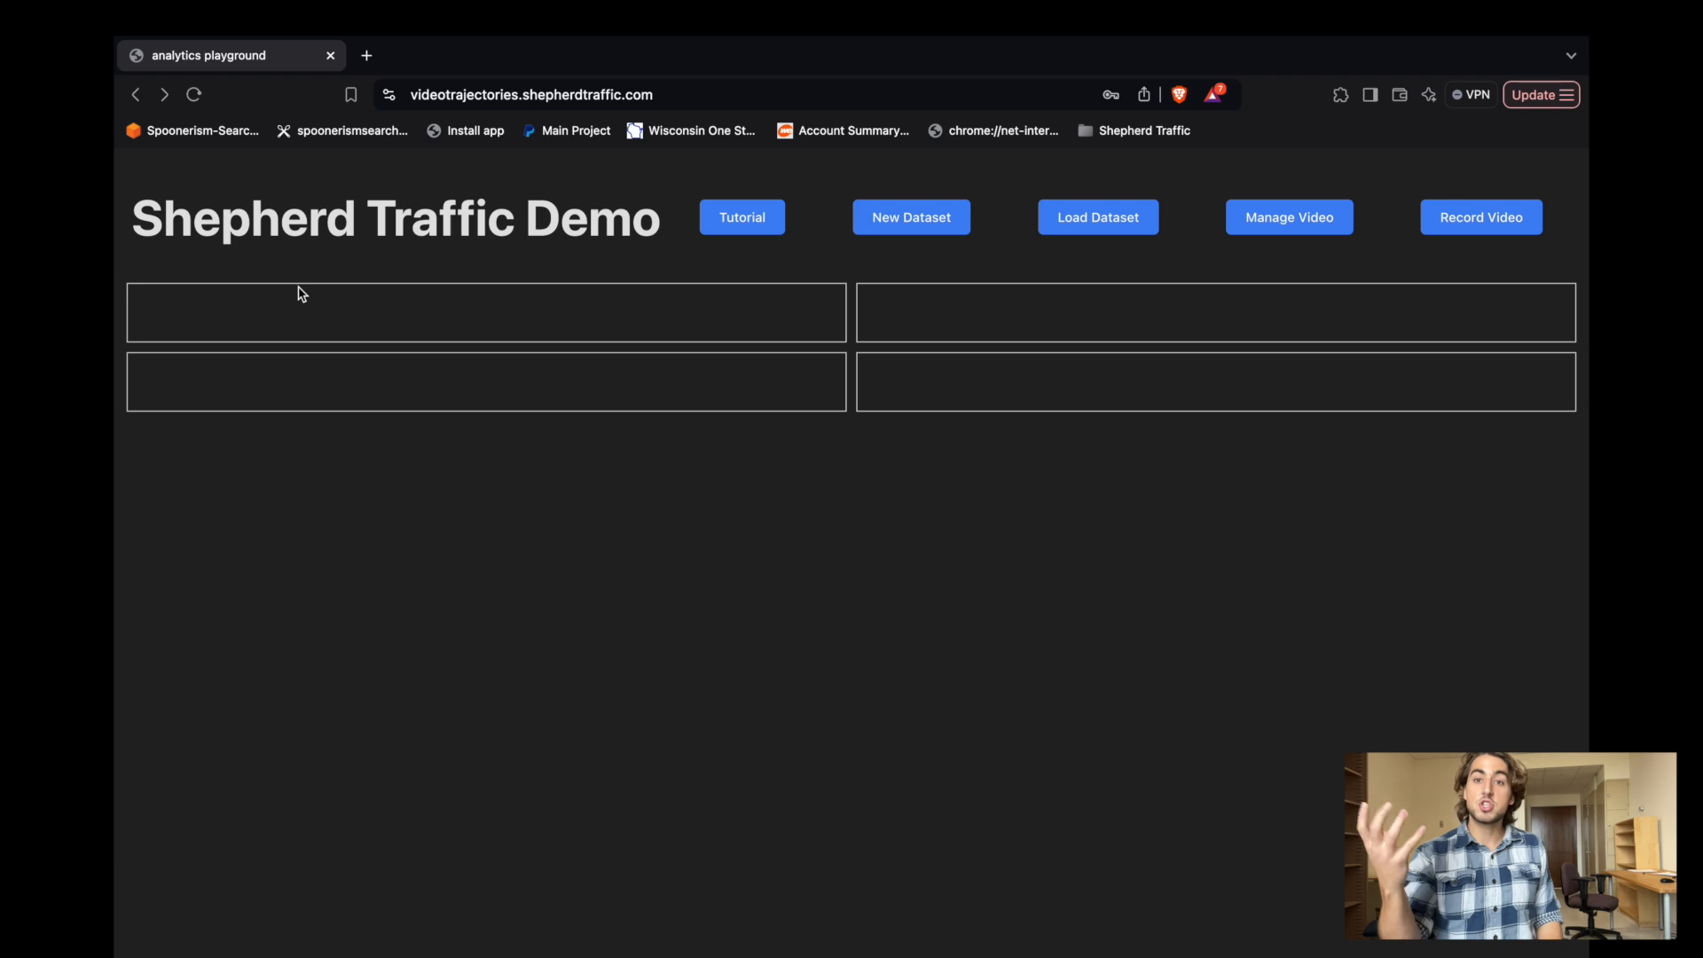
Open the video recording sources and preview the Bluemound and 114th and the 84th and I-94 streams.
left_click(1470, 228)
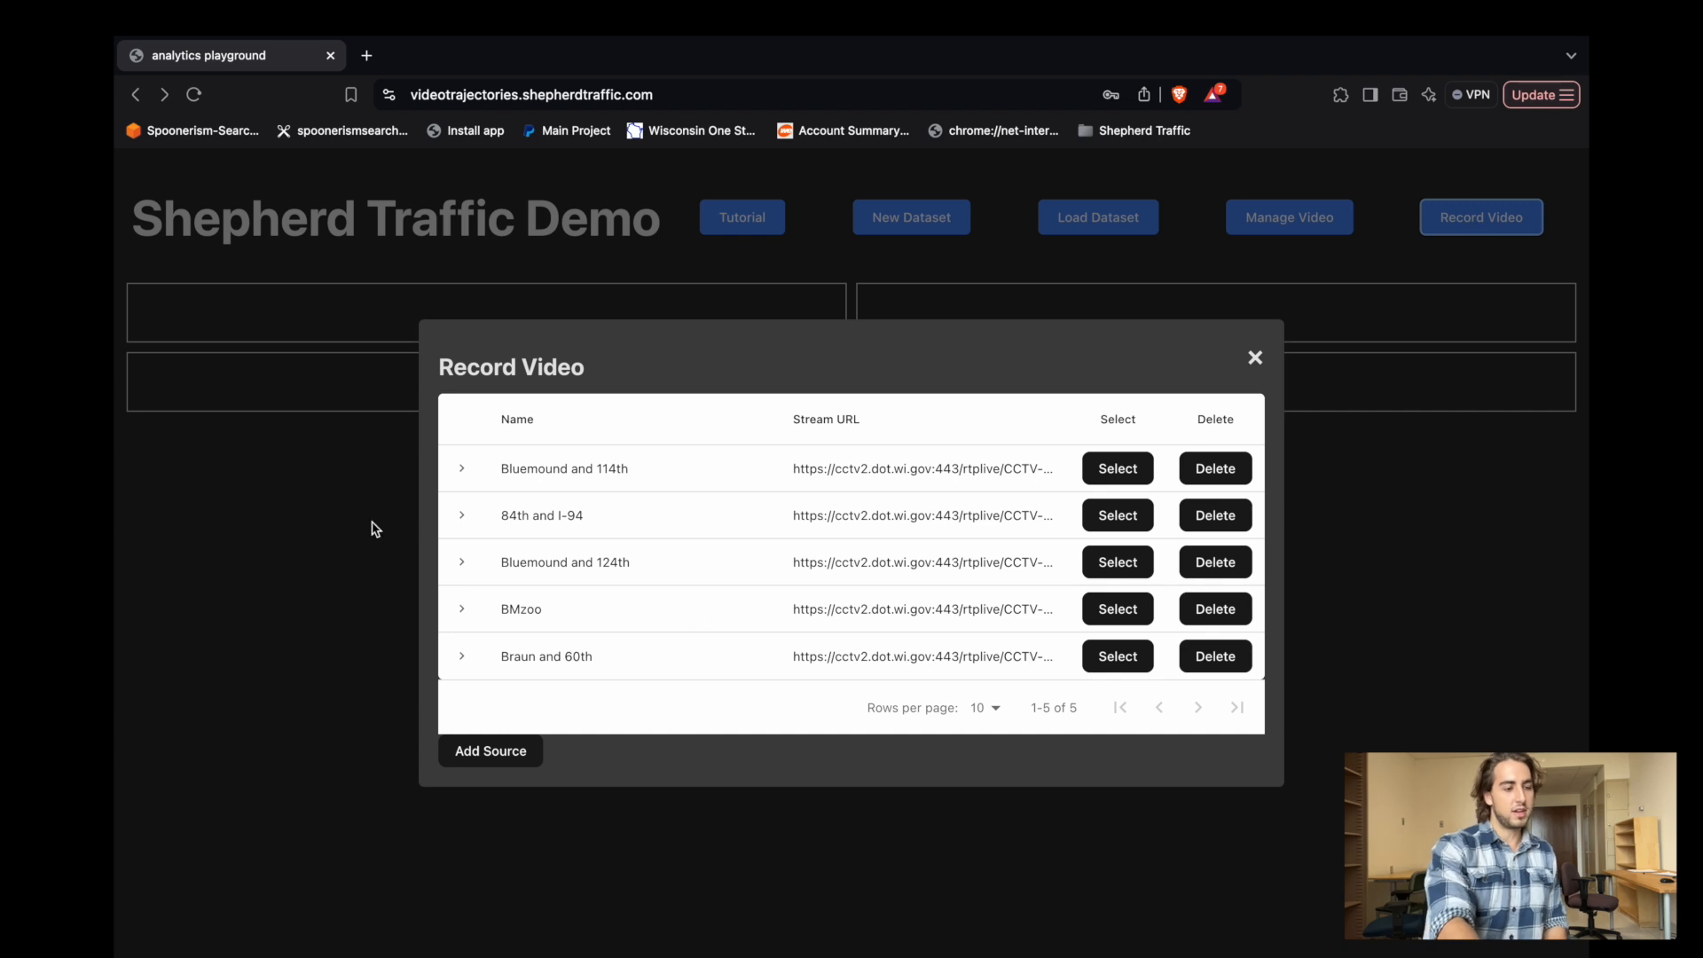
left_click(1482, 222)
left_click(1489, 223)
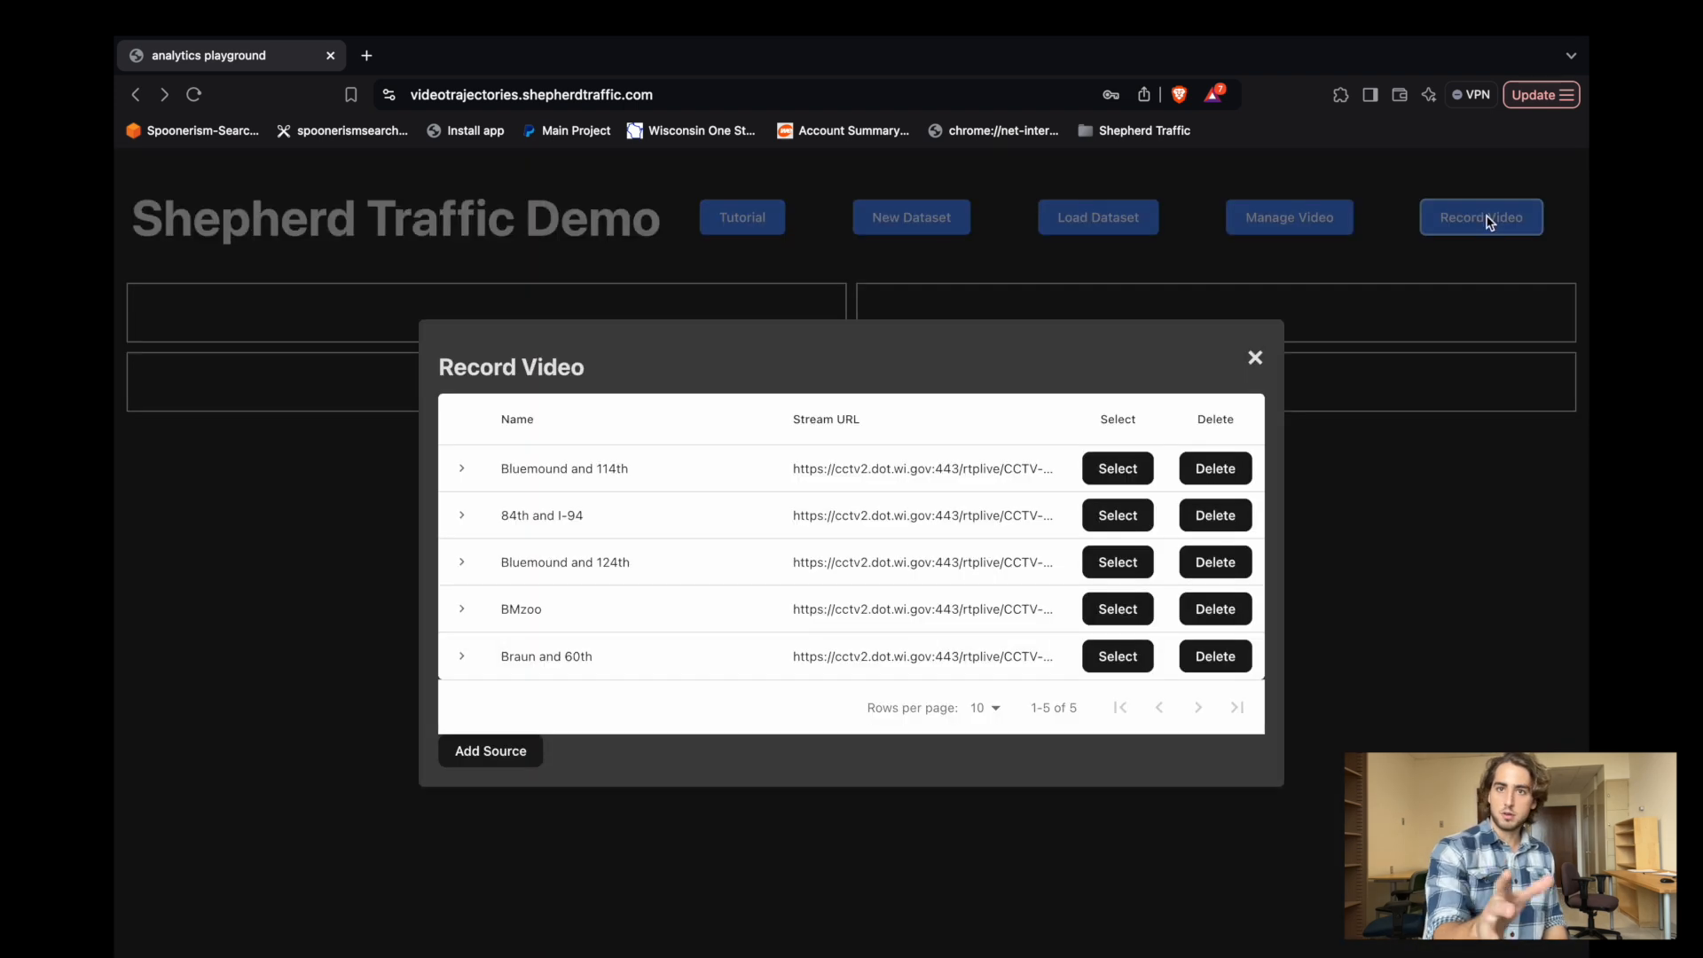
left_click(457, 468)
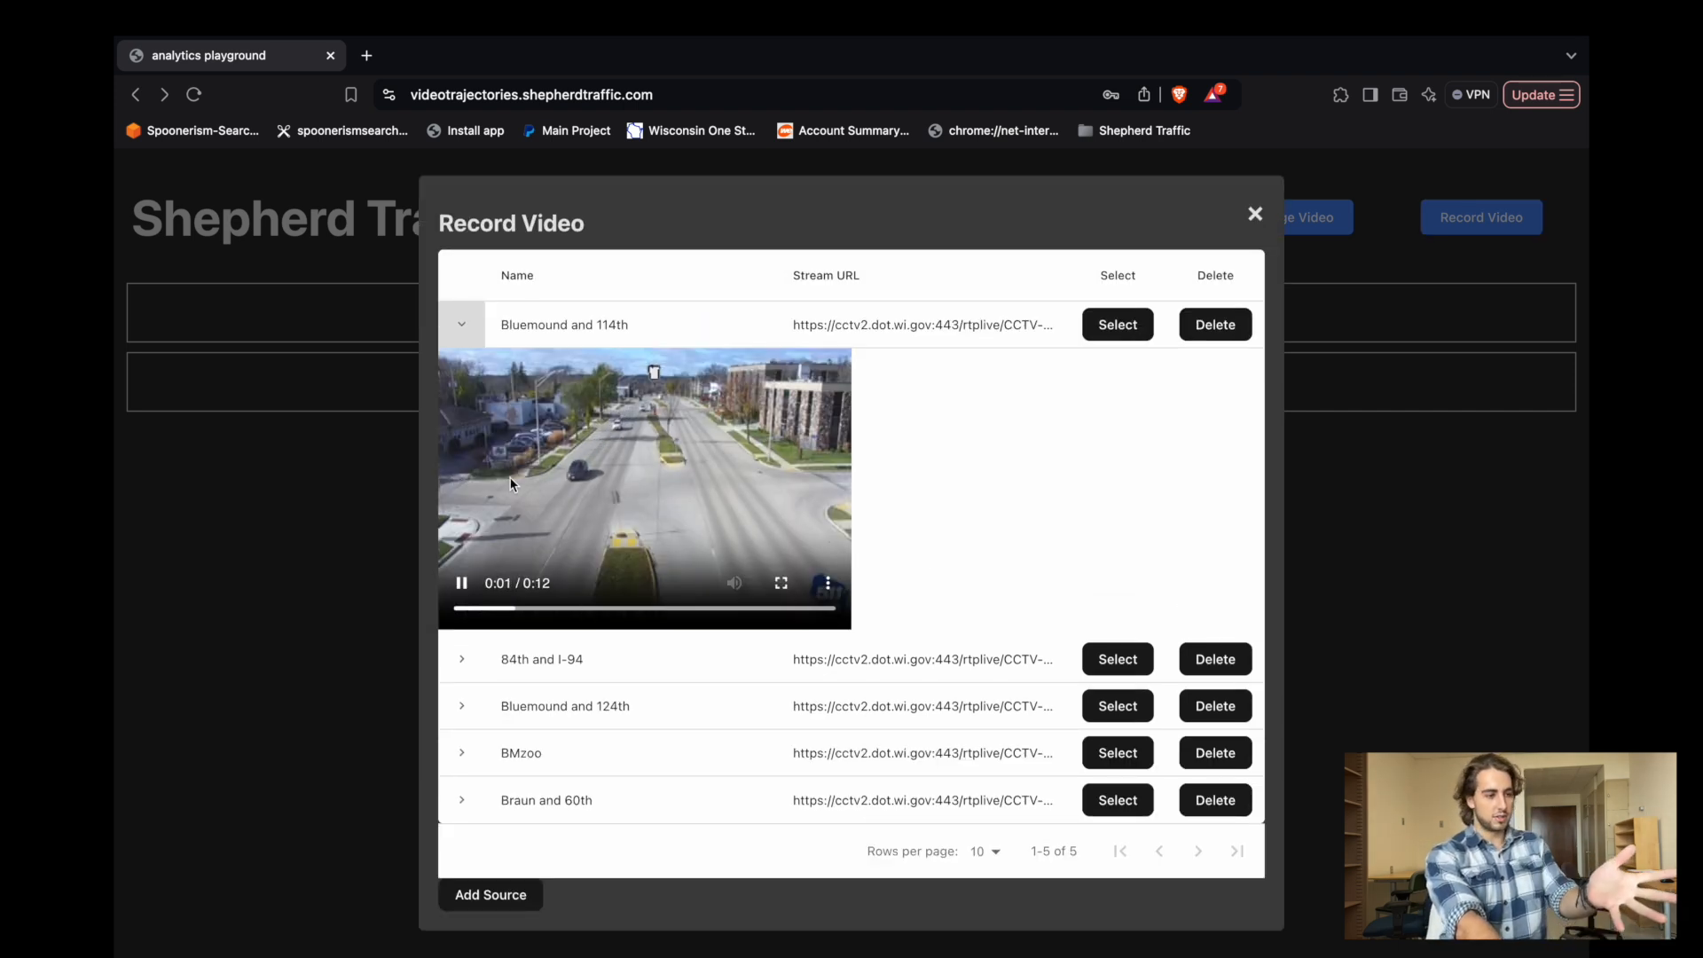
left_click(463, 336)
left_click(462, 510)
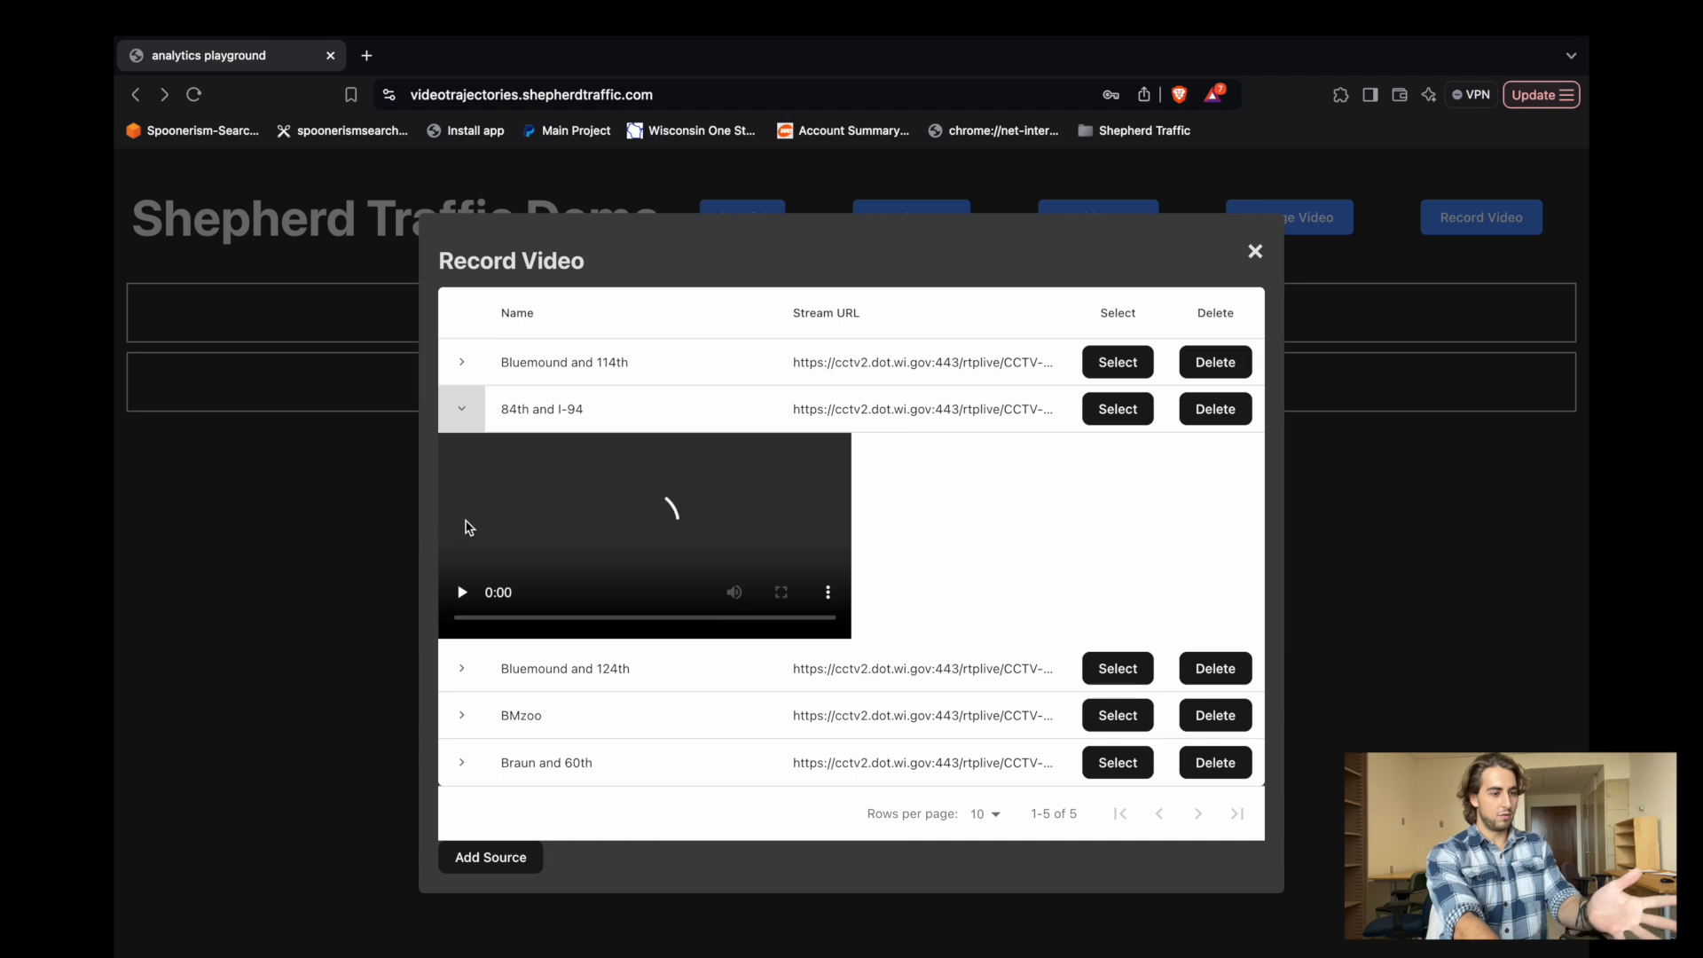
left_click(463, 374)
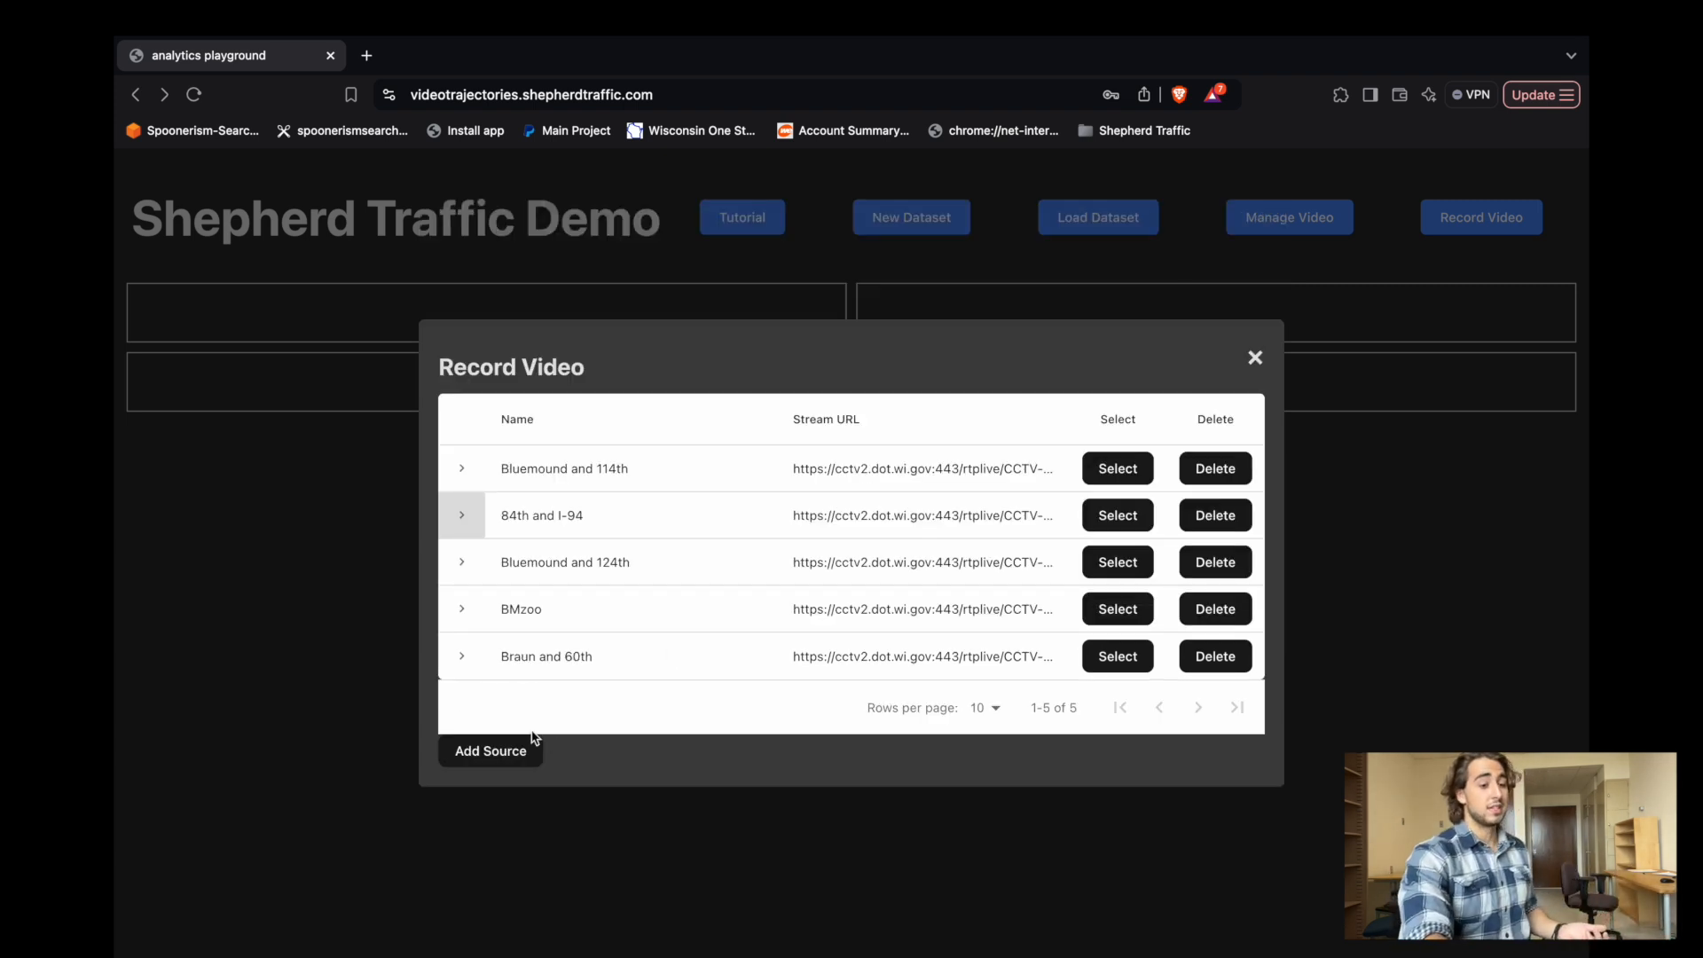
Add a recording source named "test source" using the stream URL copied from Bluemound and 114th.
double_click(915, 465)
triple_click(915, 465)
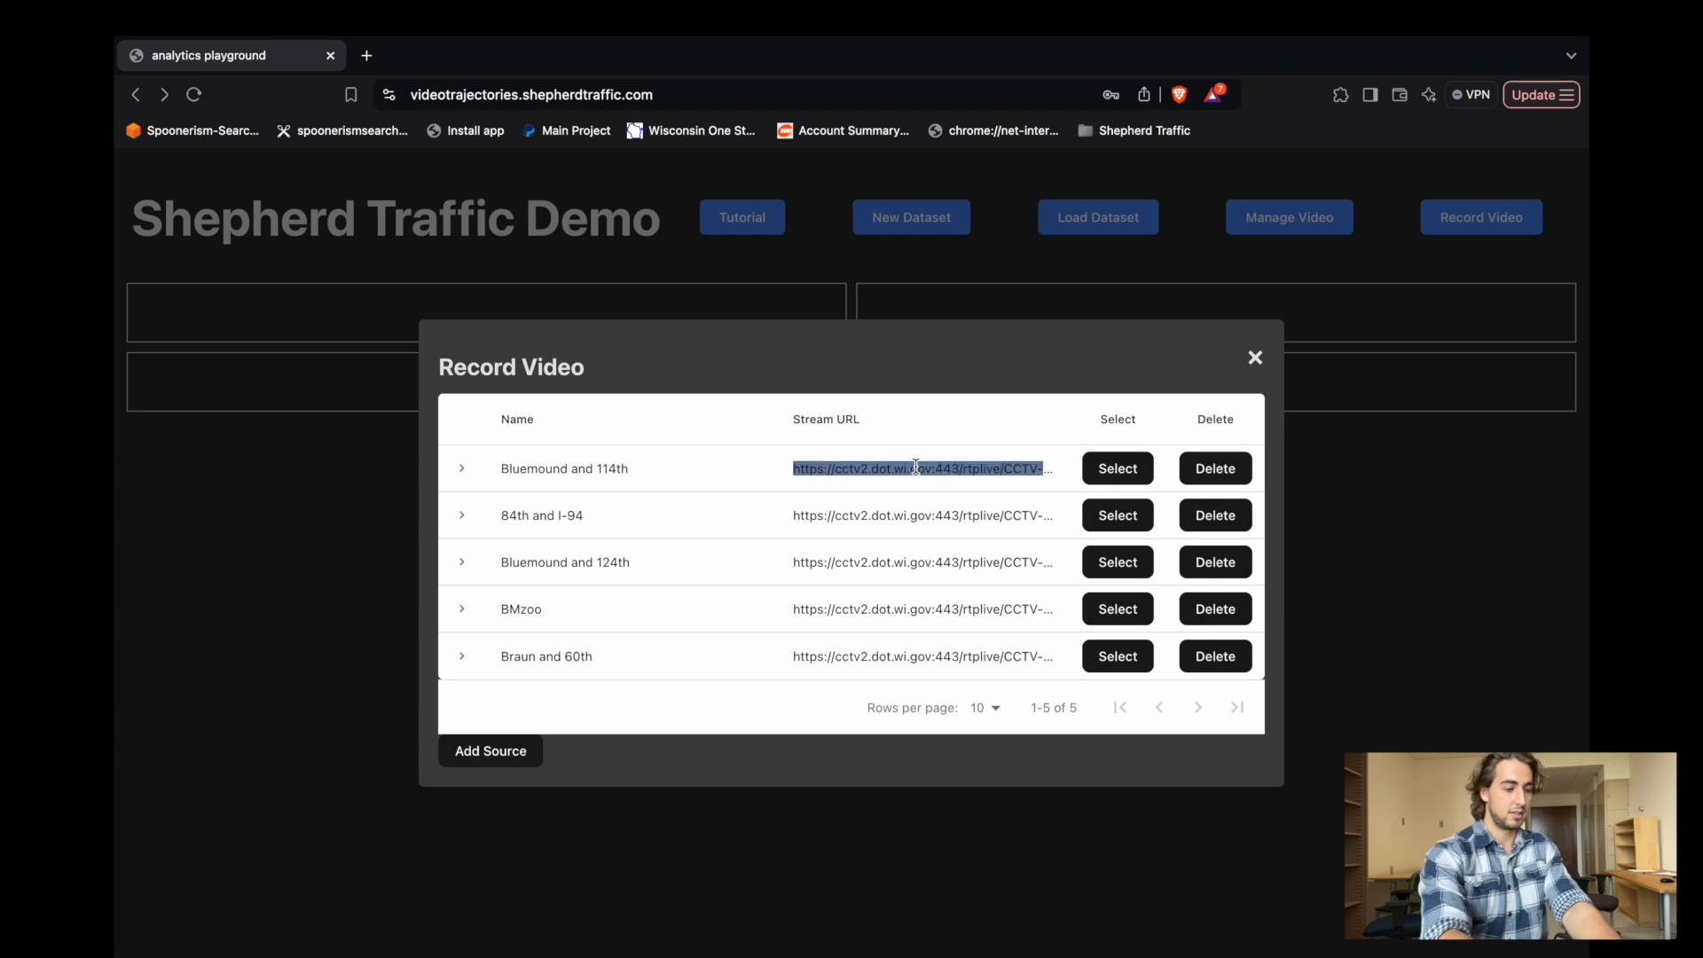
left_click(915, 465)
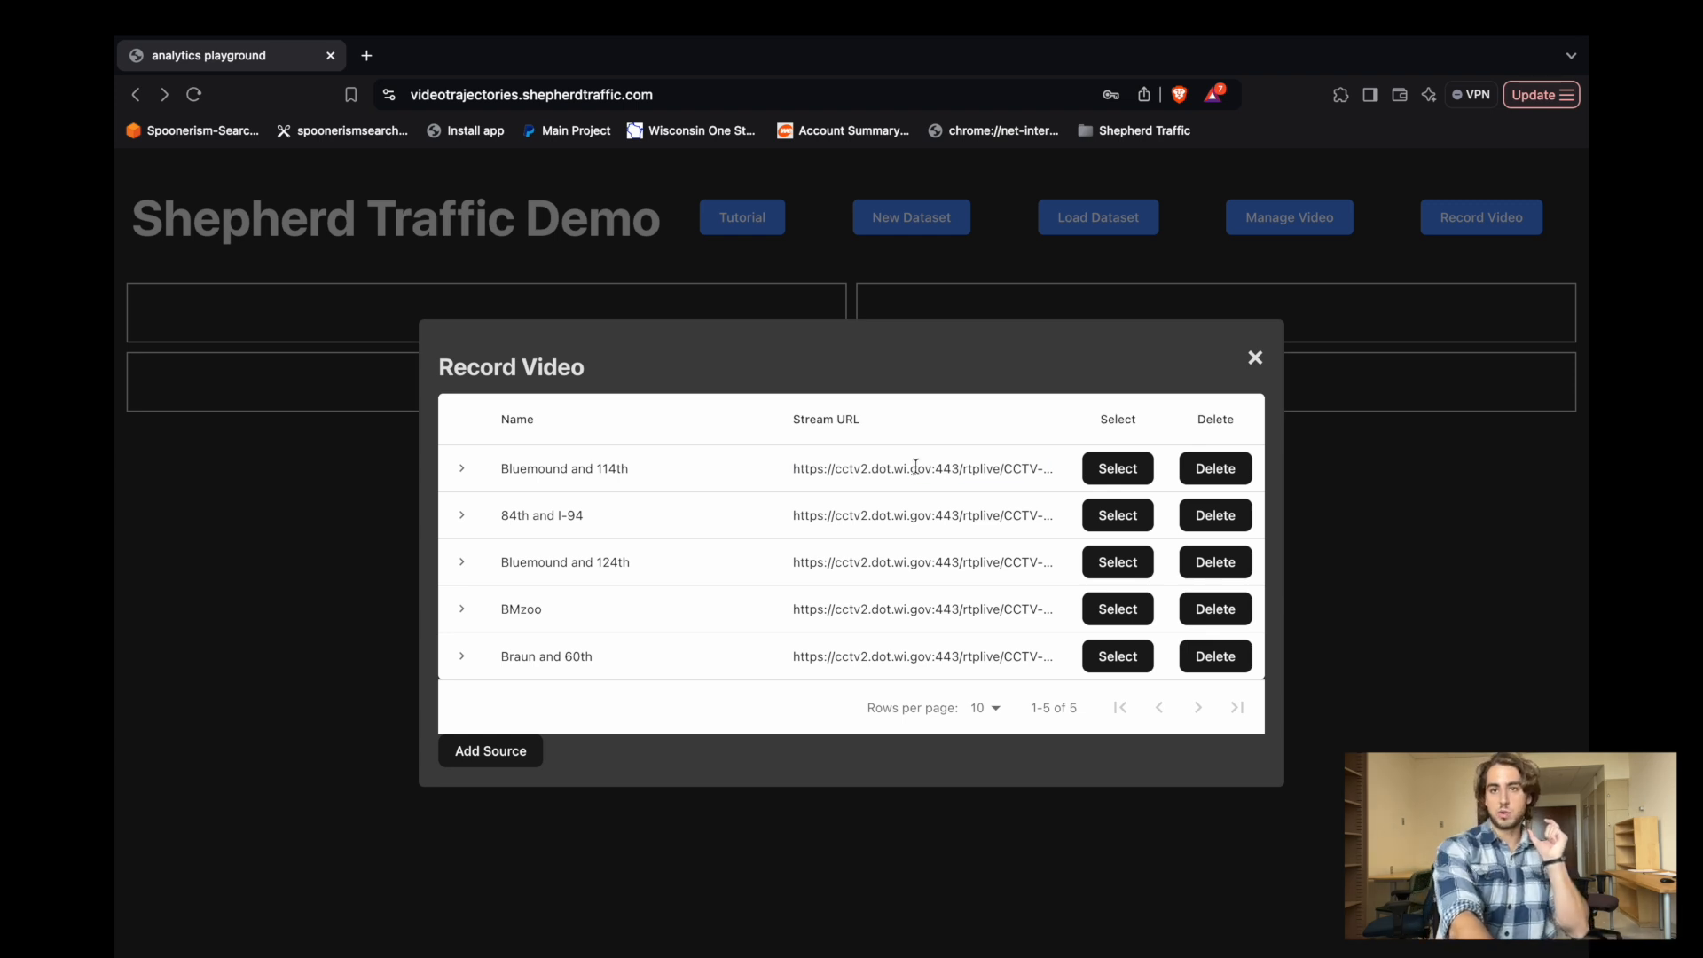
left_click(490, 752)
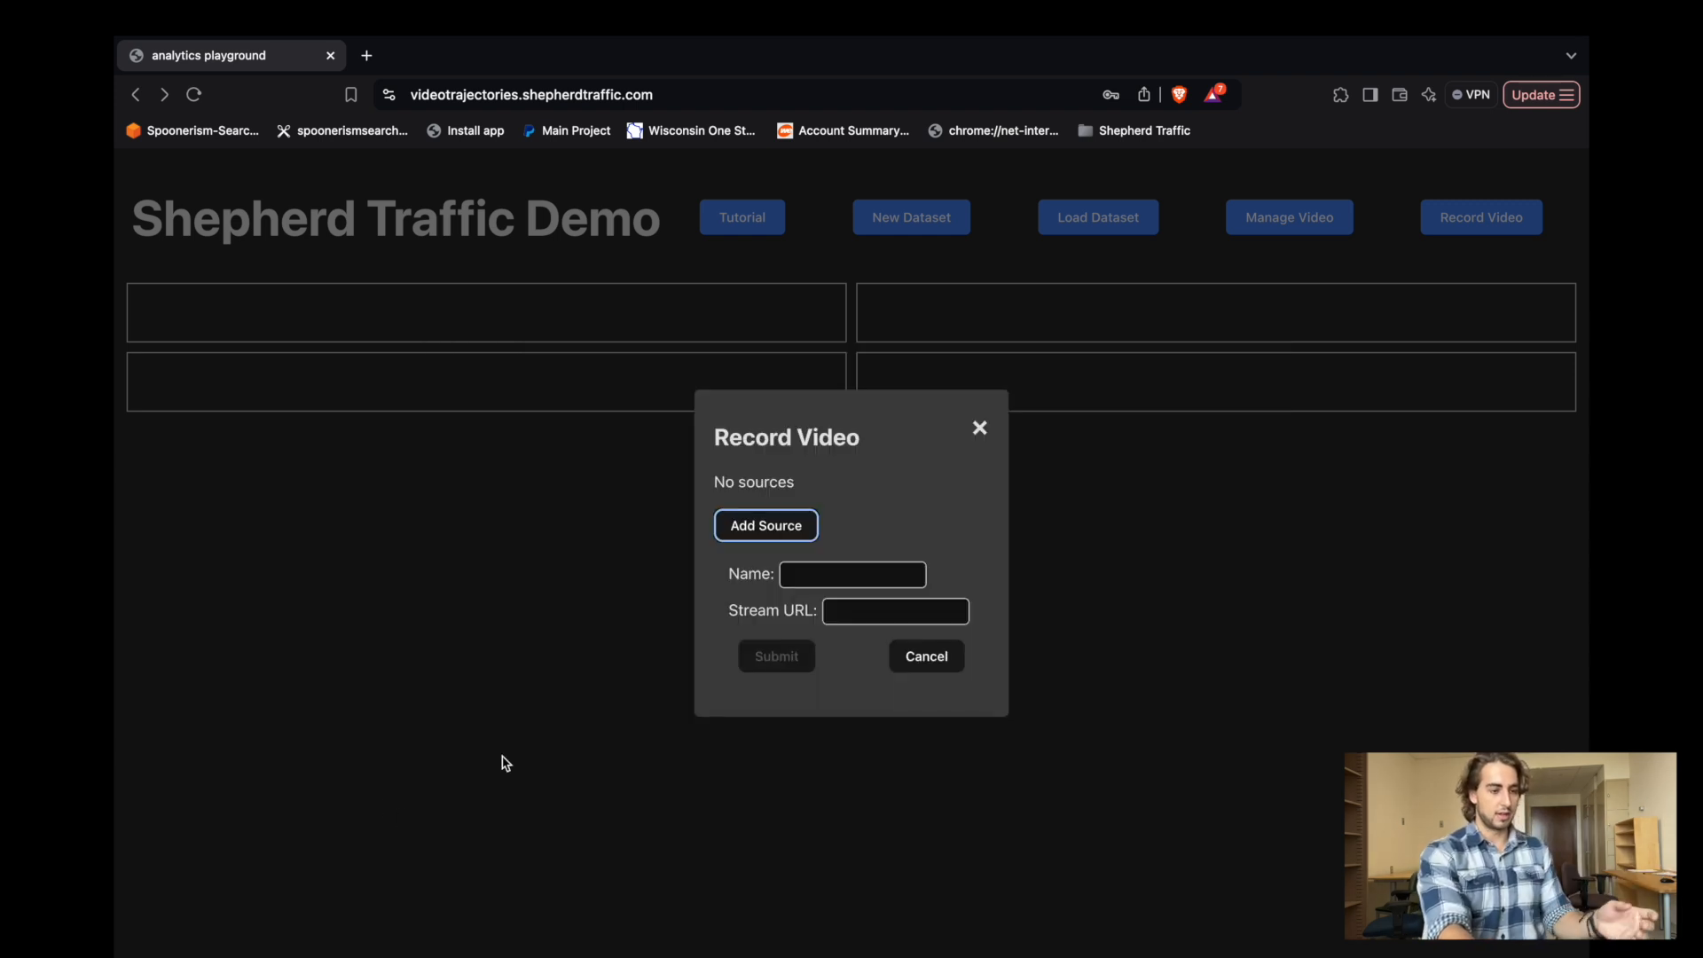
left_click(865, 611)
left_click(835, 578)
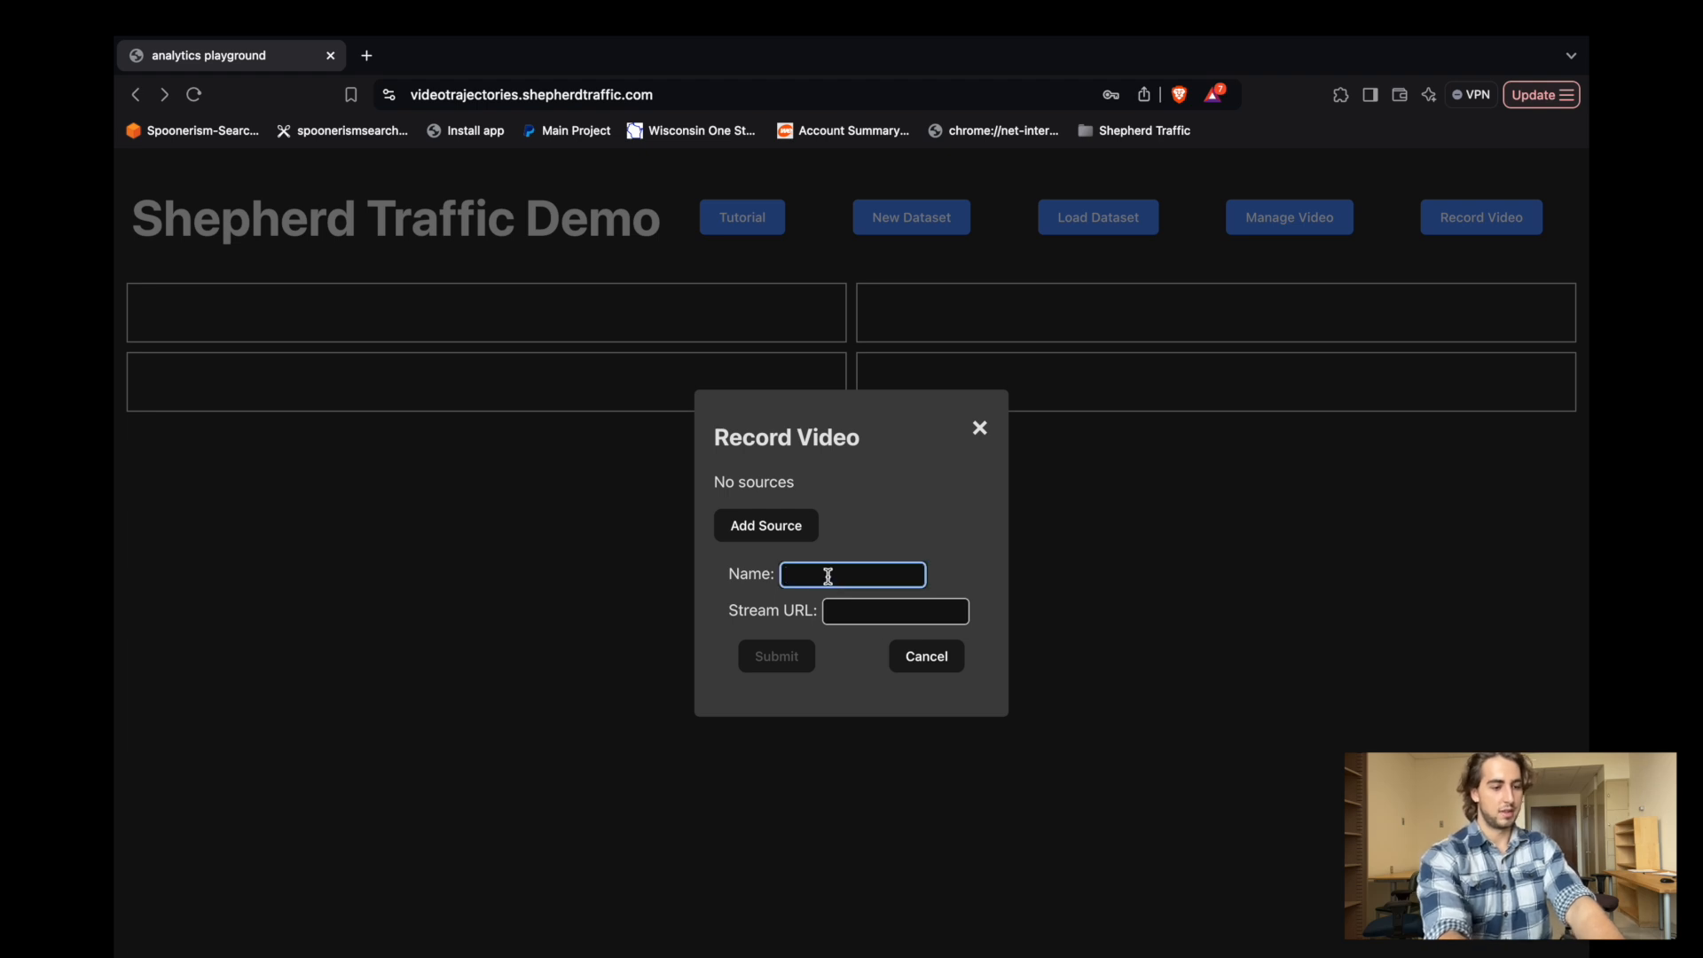
left_click(856, 607)
key("super+v")
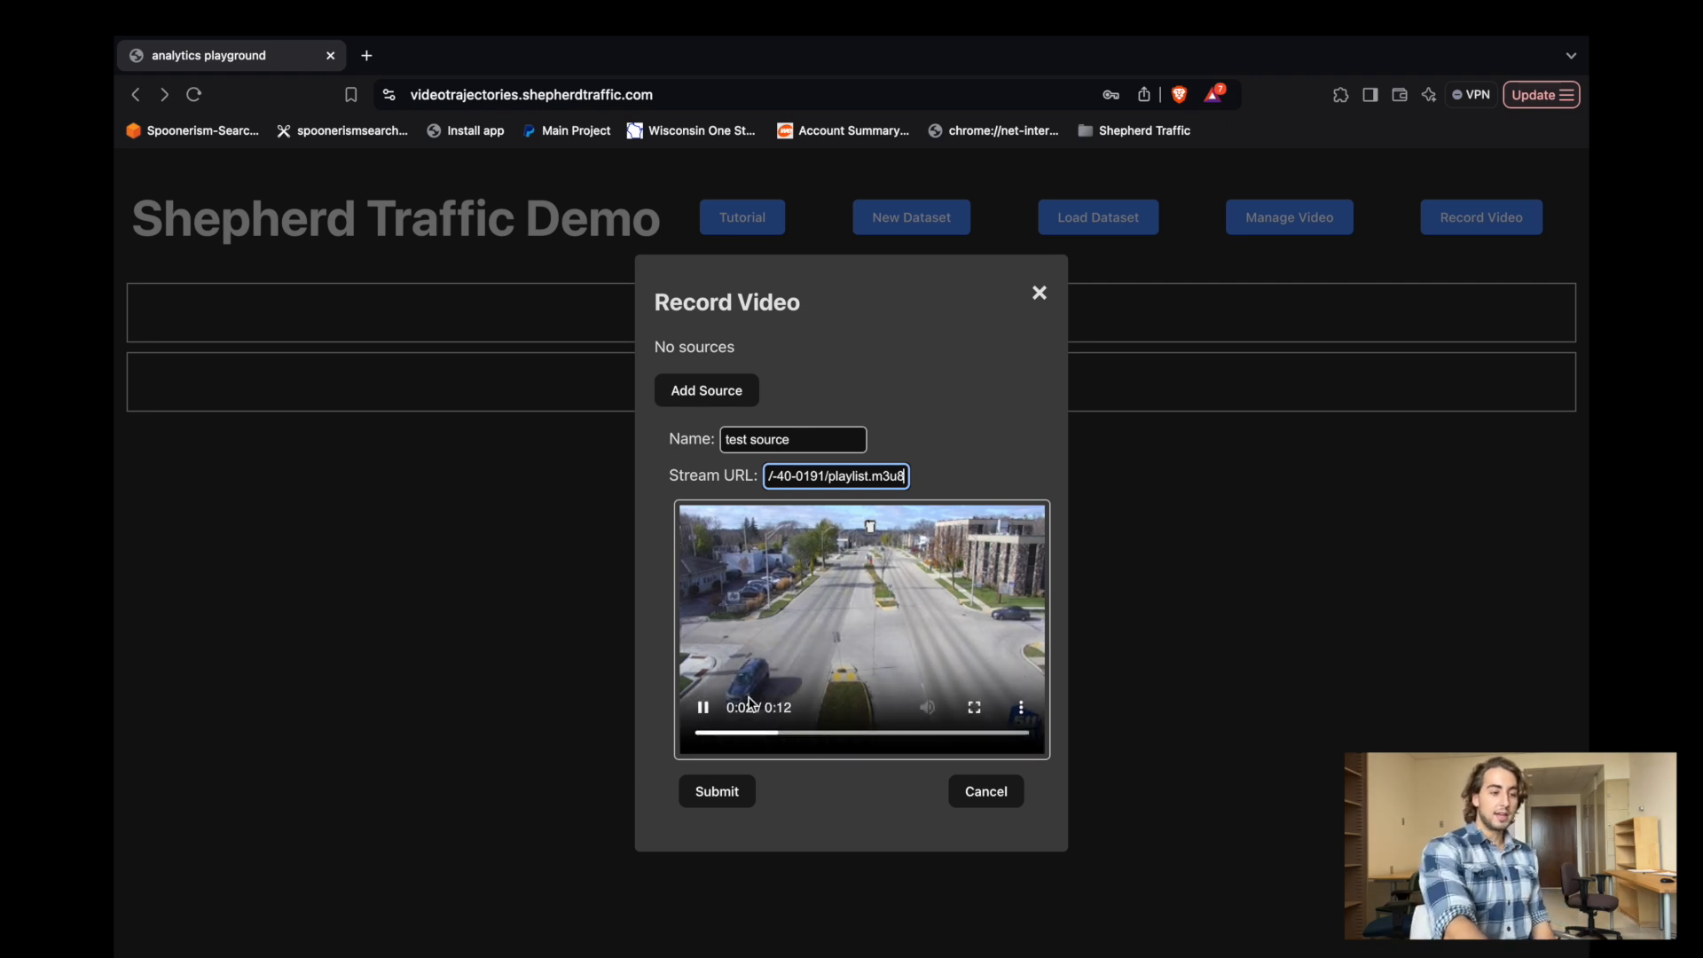
left_click(710, 796)
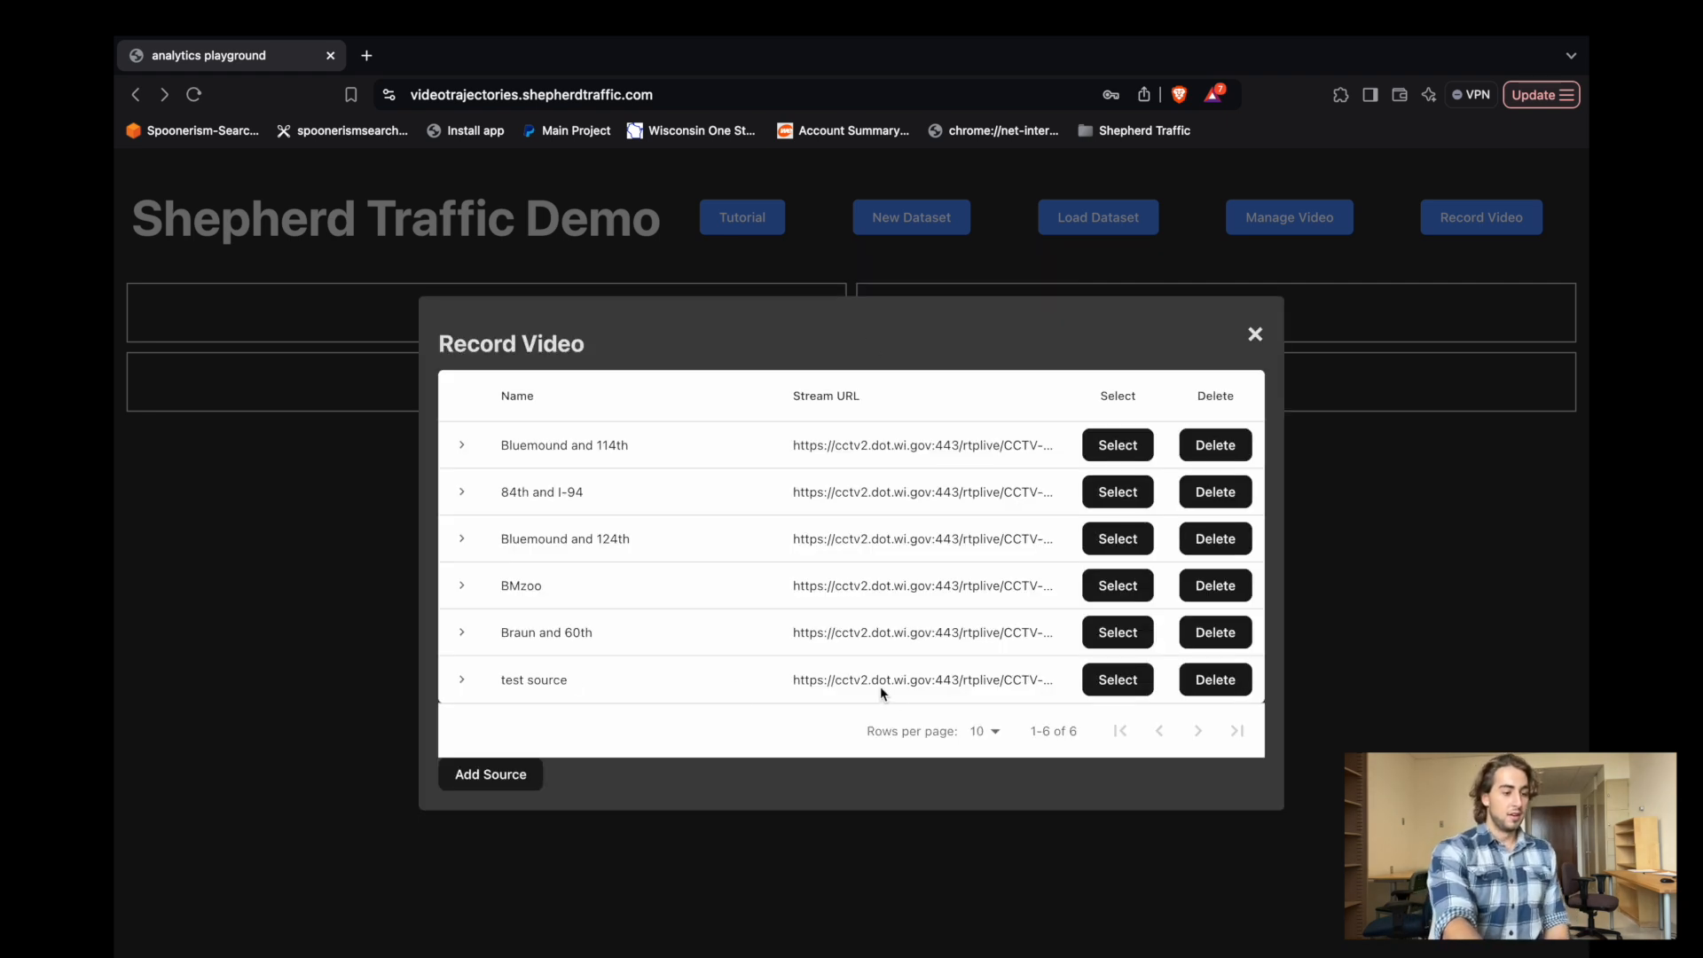
Preview the stream of "test source" and delete that source from the list.
left_click(459, 681)
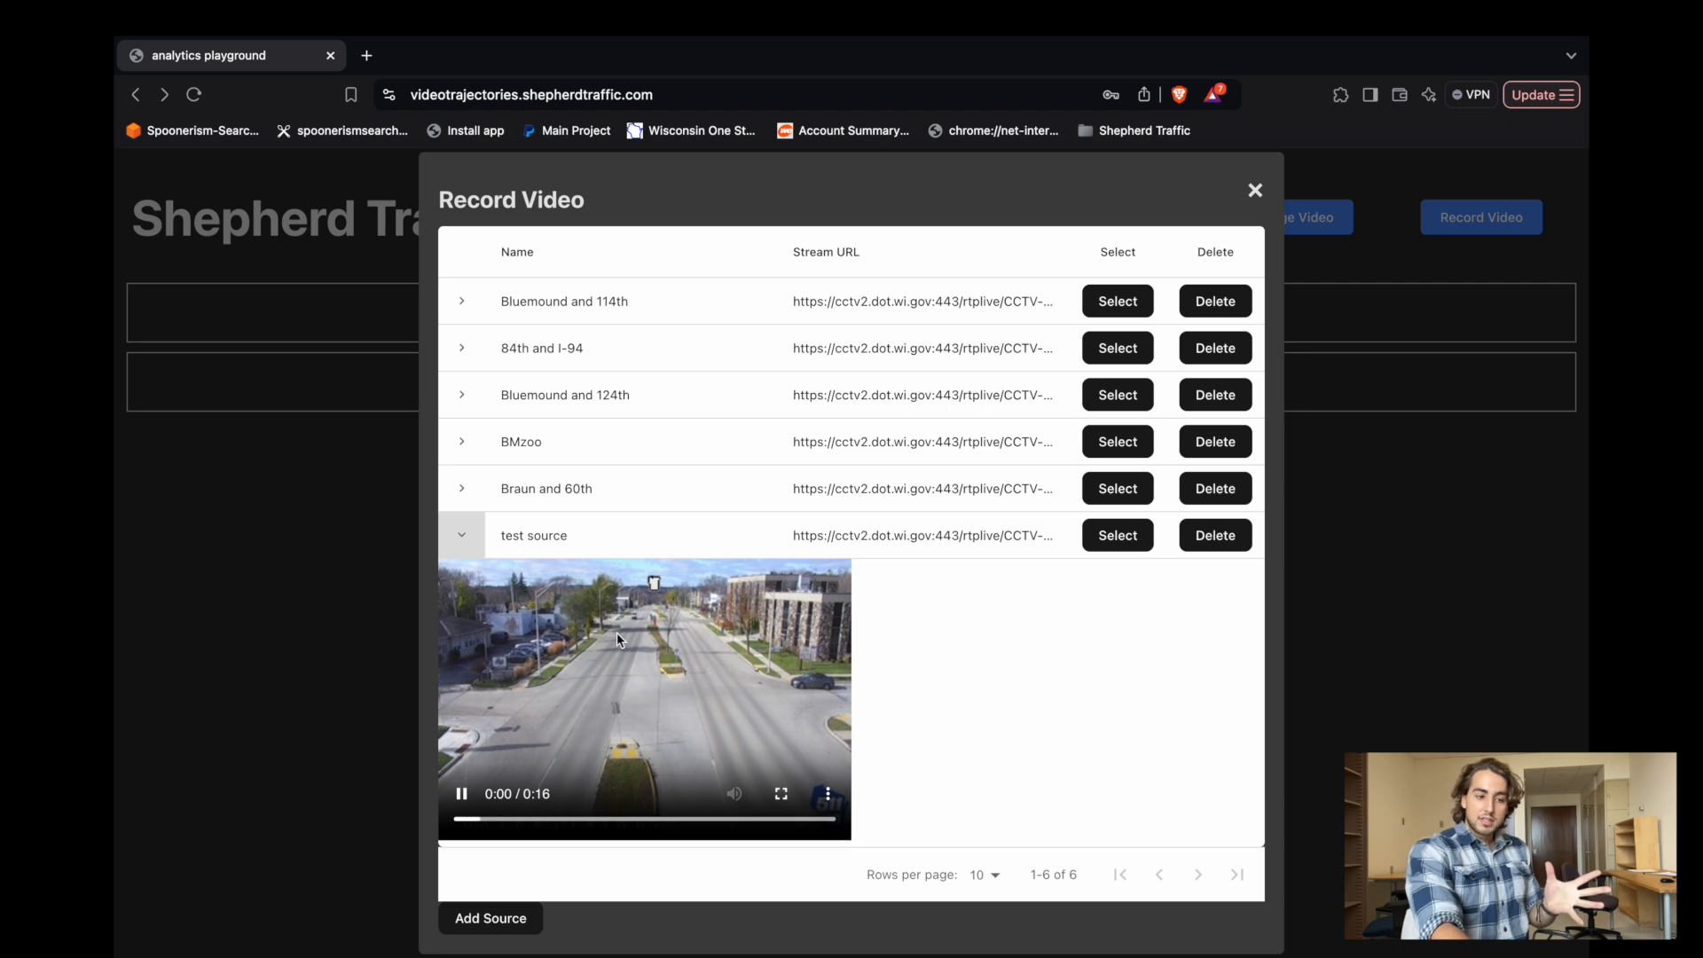
left_click(1228, 536)
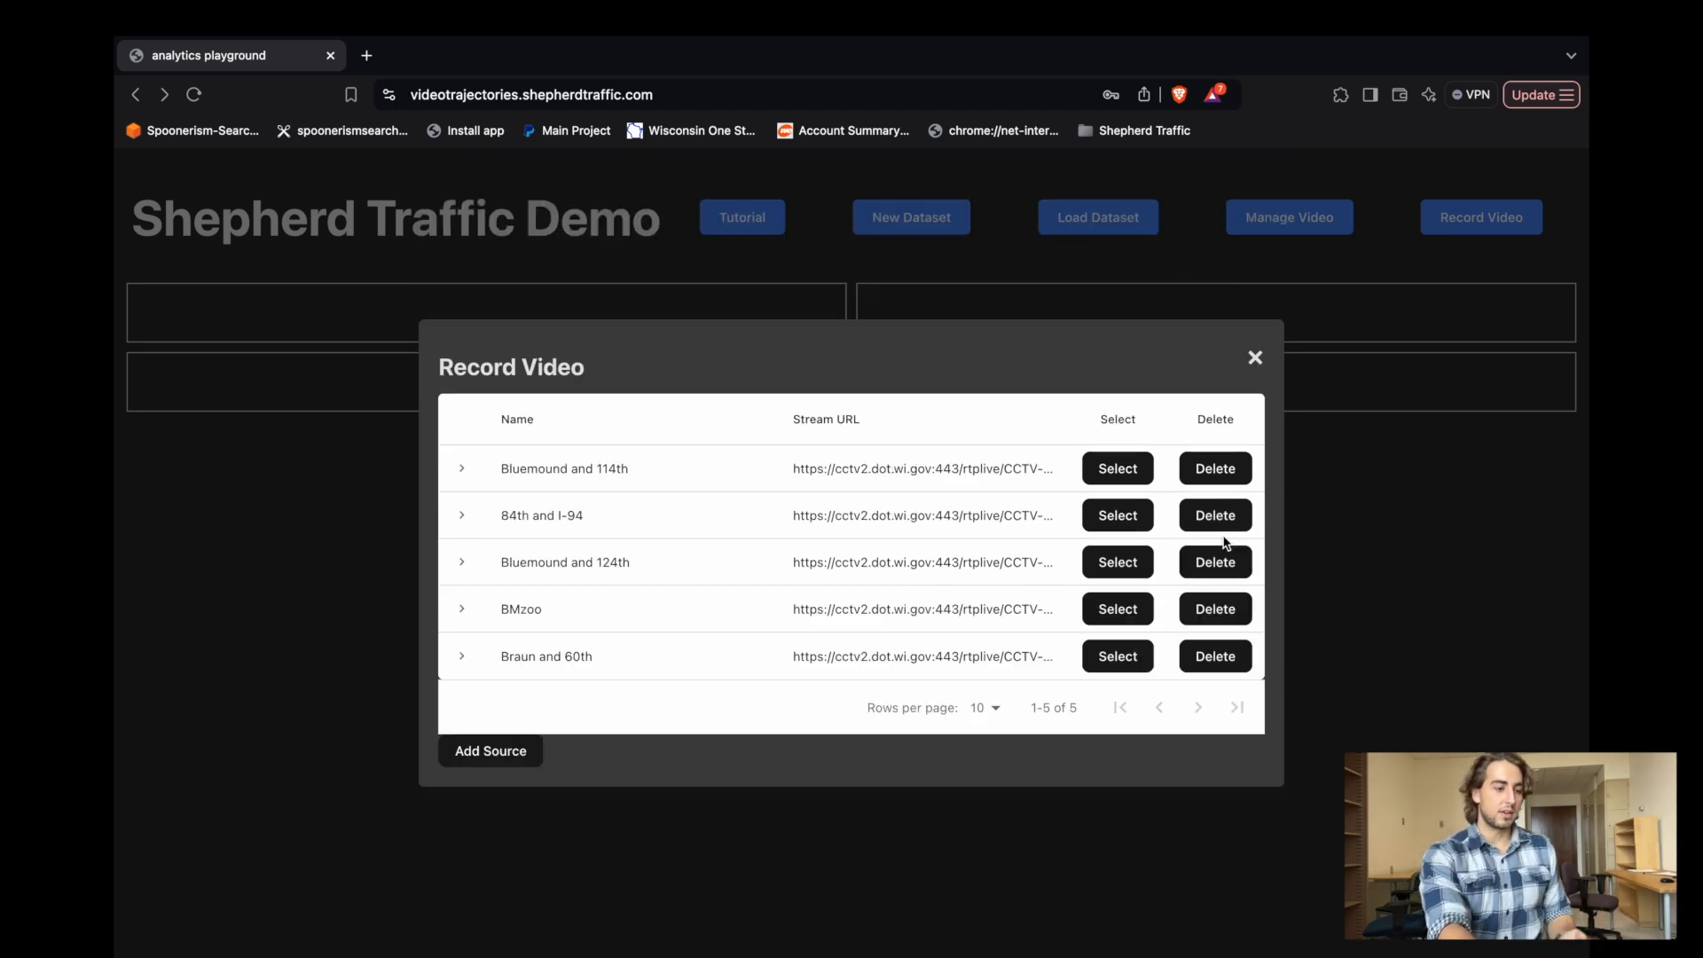
Preview the Bluemound and 114th stream and set up a 20-second recording from it named "test record video".
left_click(461, 468)
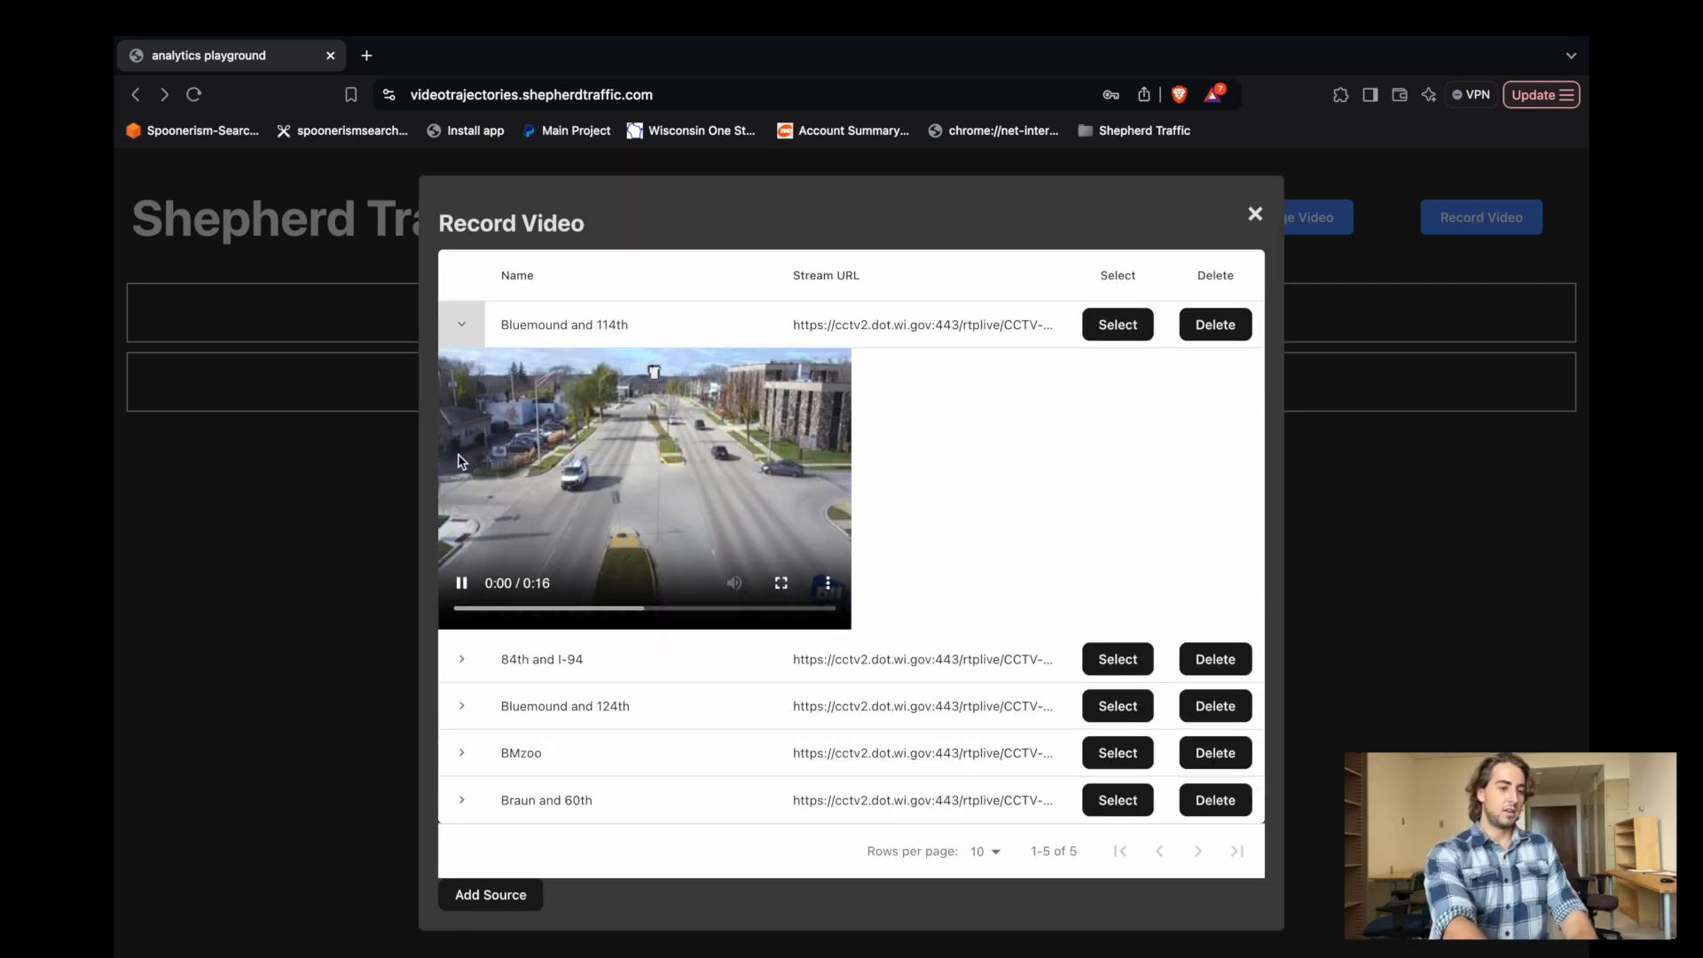
left_click(477, 328)
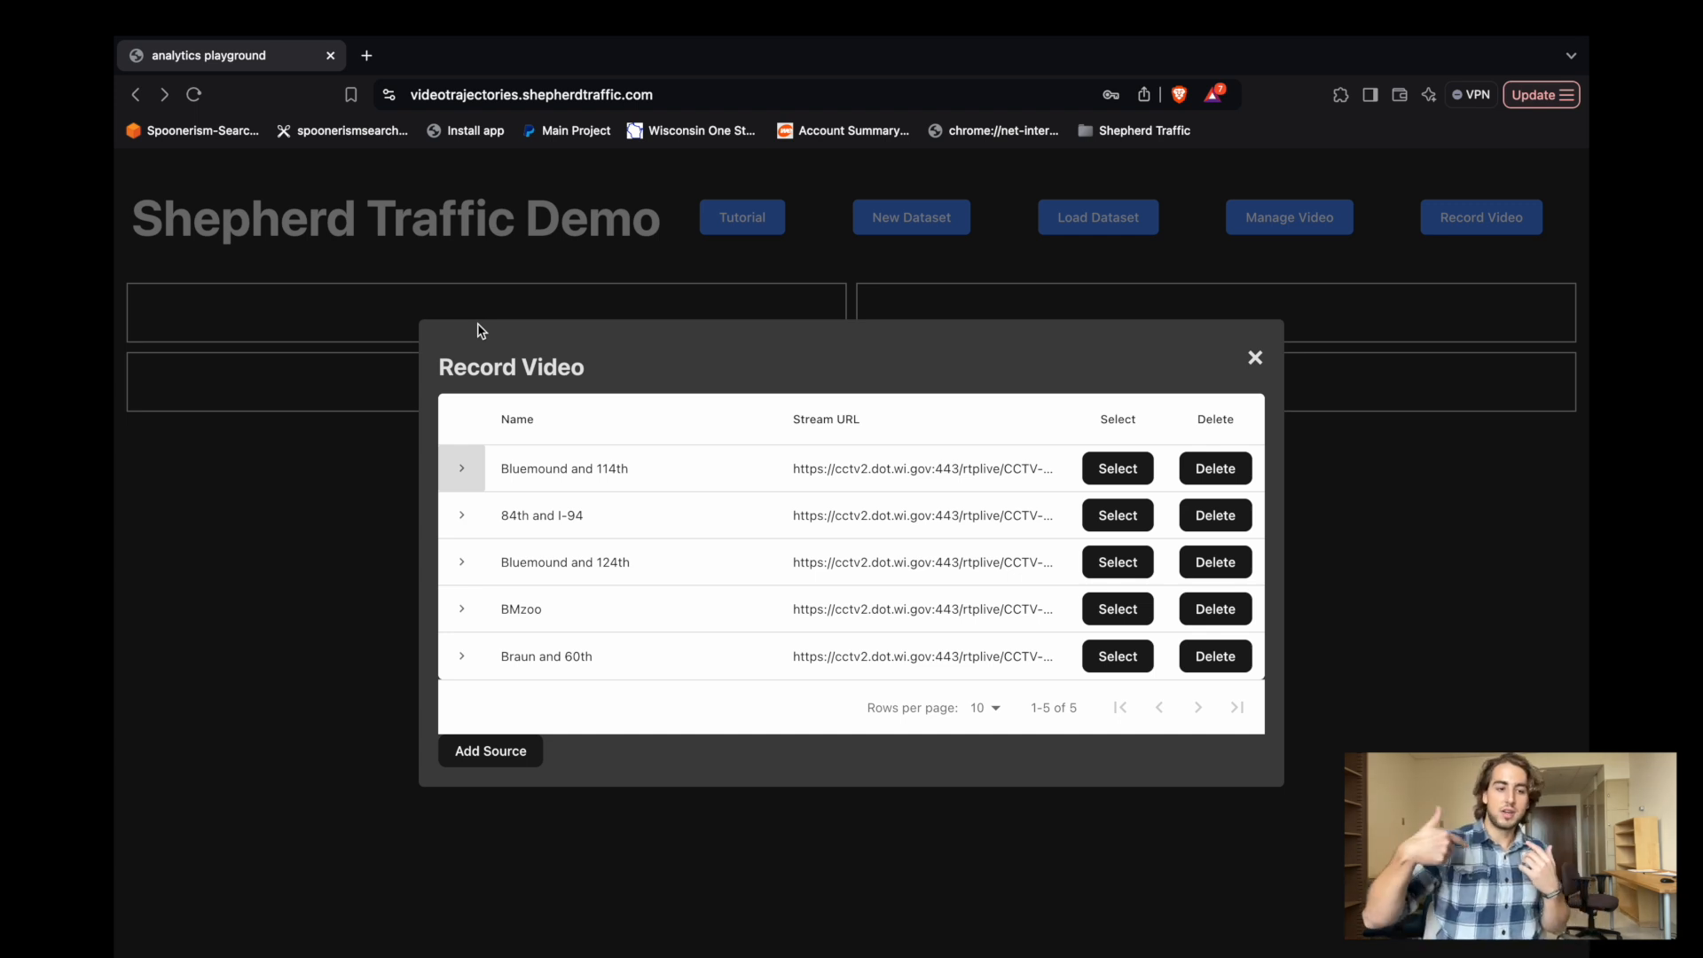
left_click(1119, 470)
left_click(628, 776)
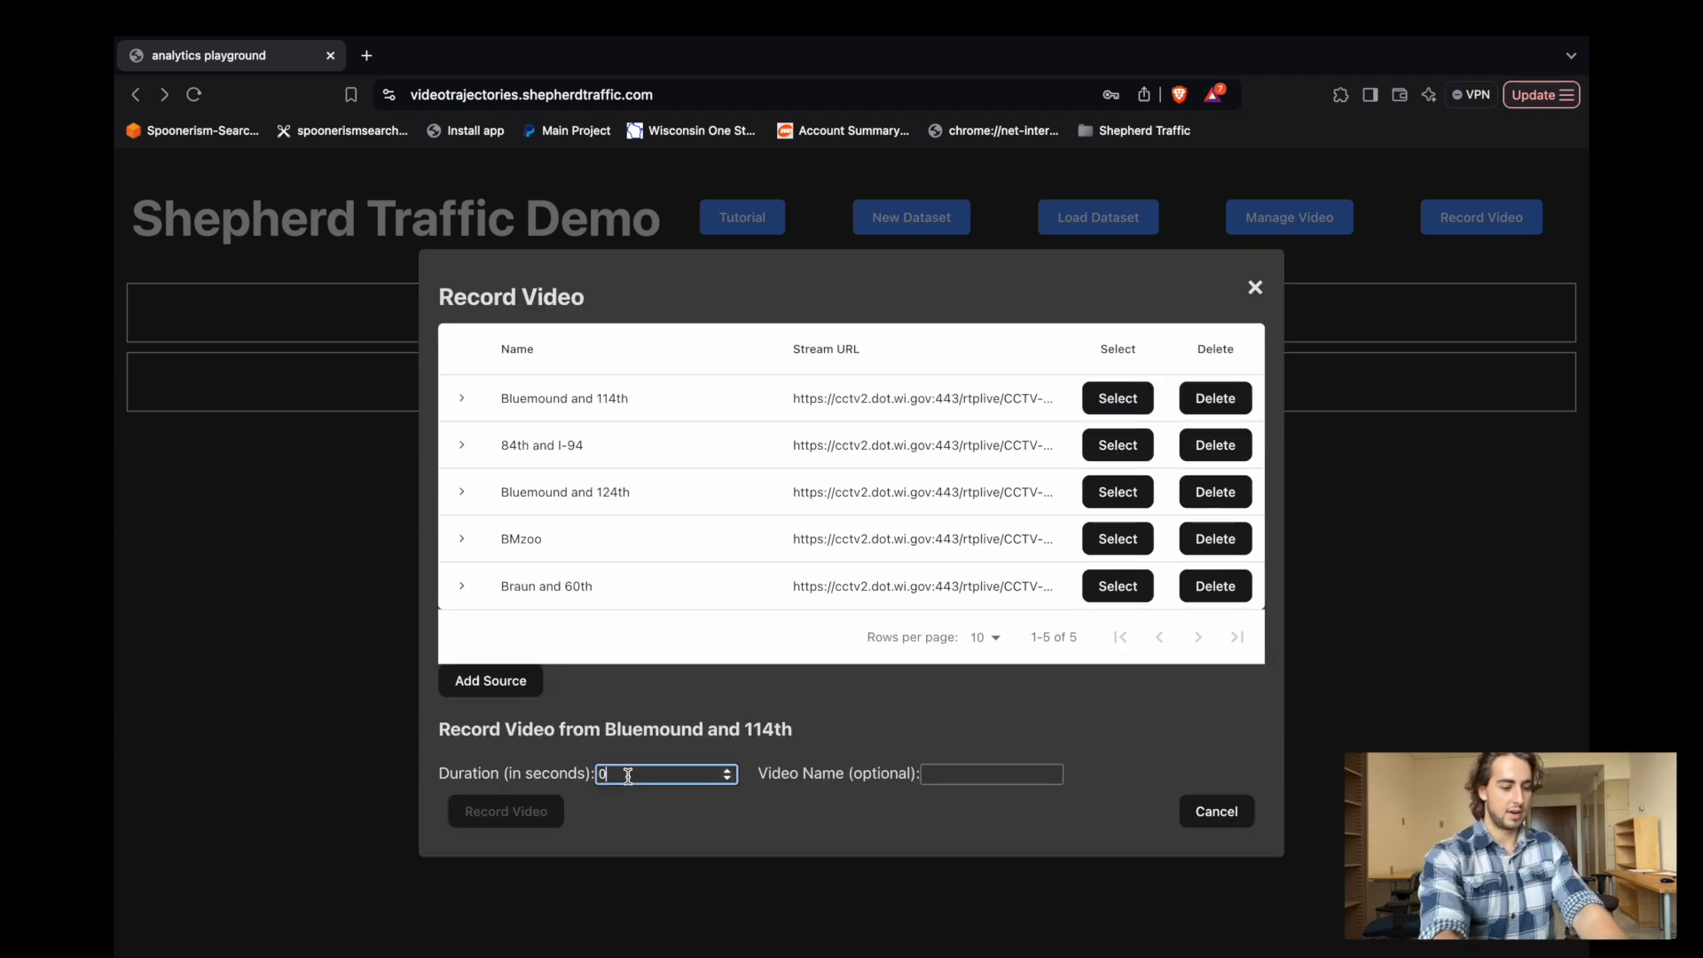
type("2")
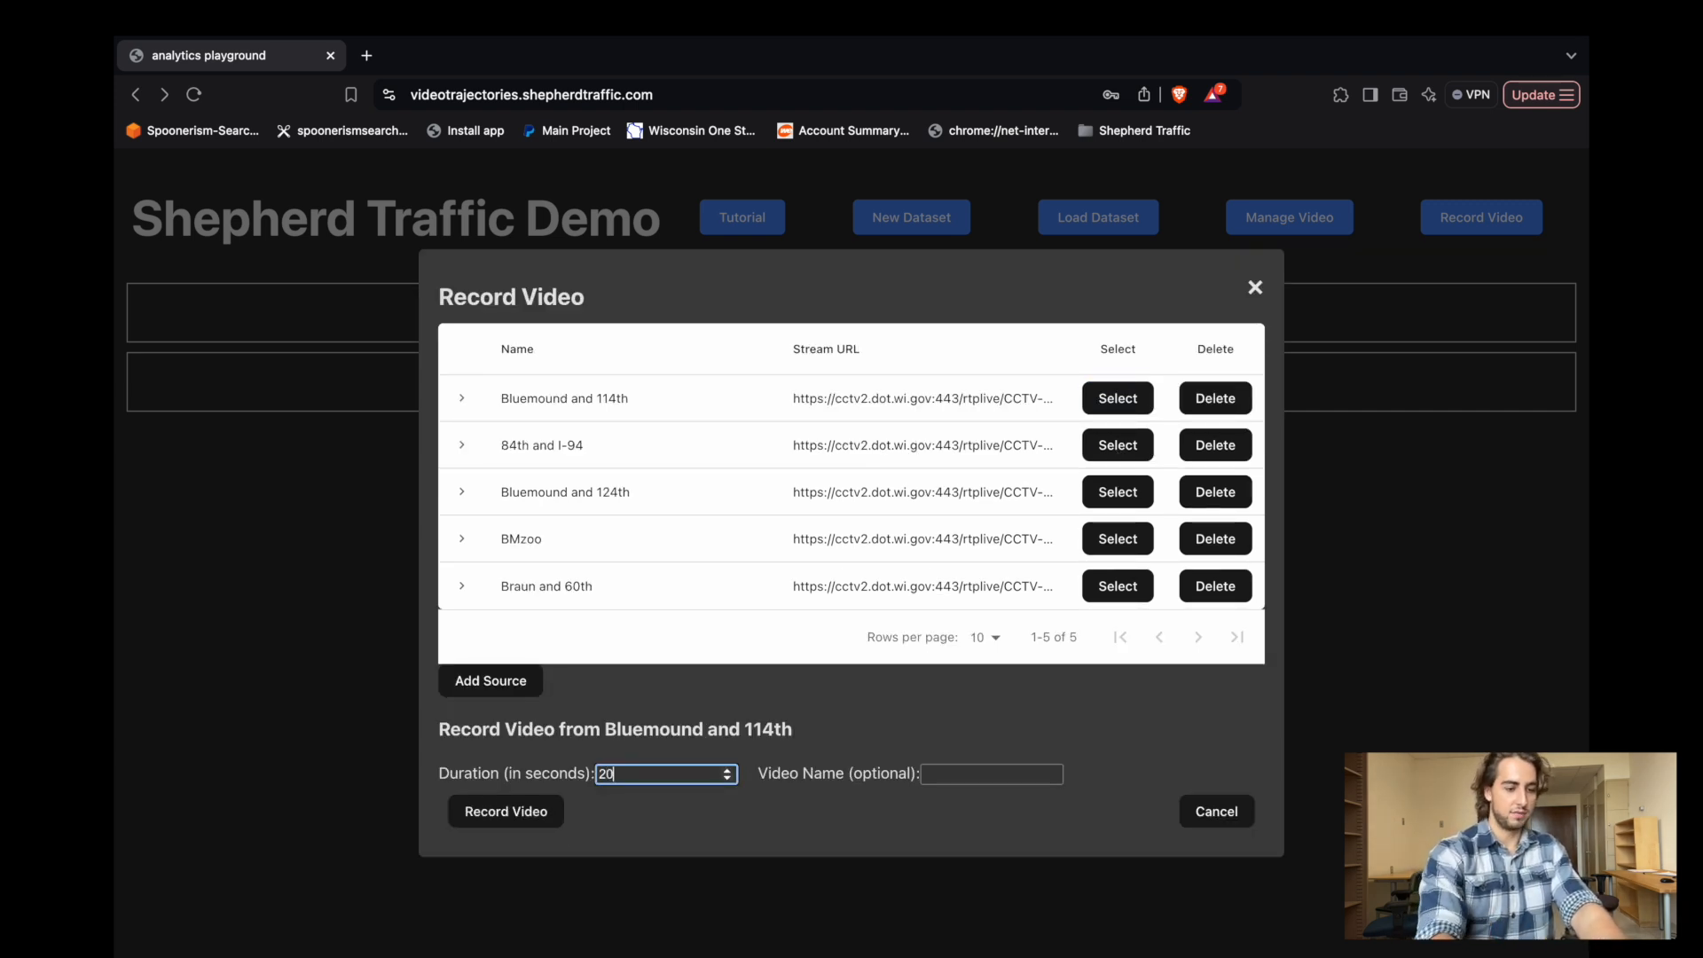
left_click(954, 772)
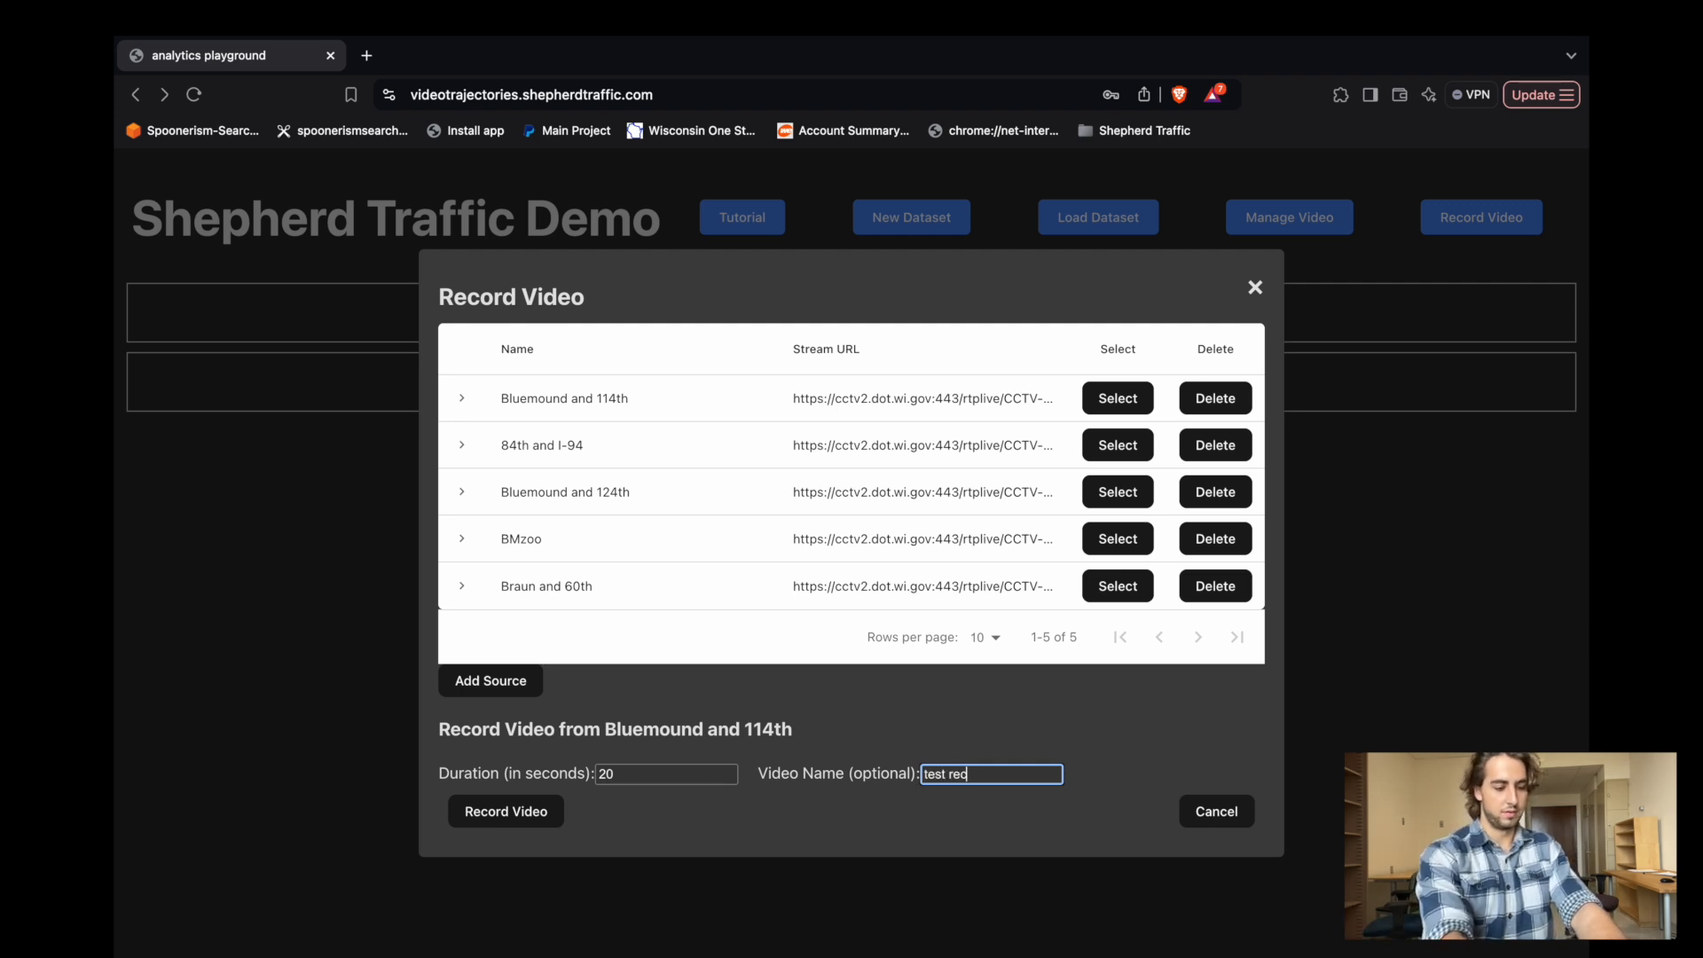
type("test record video")
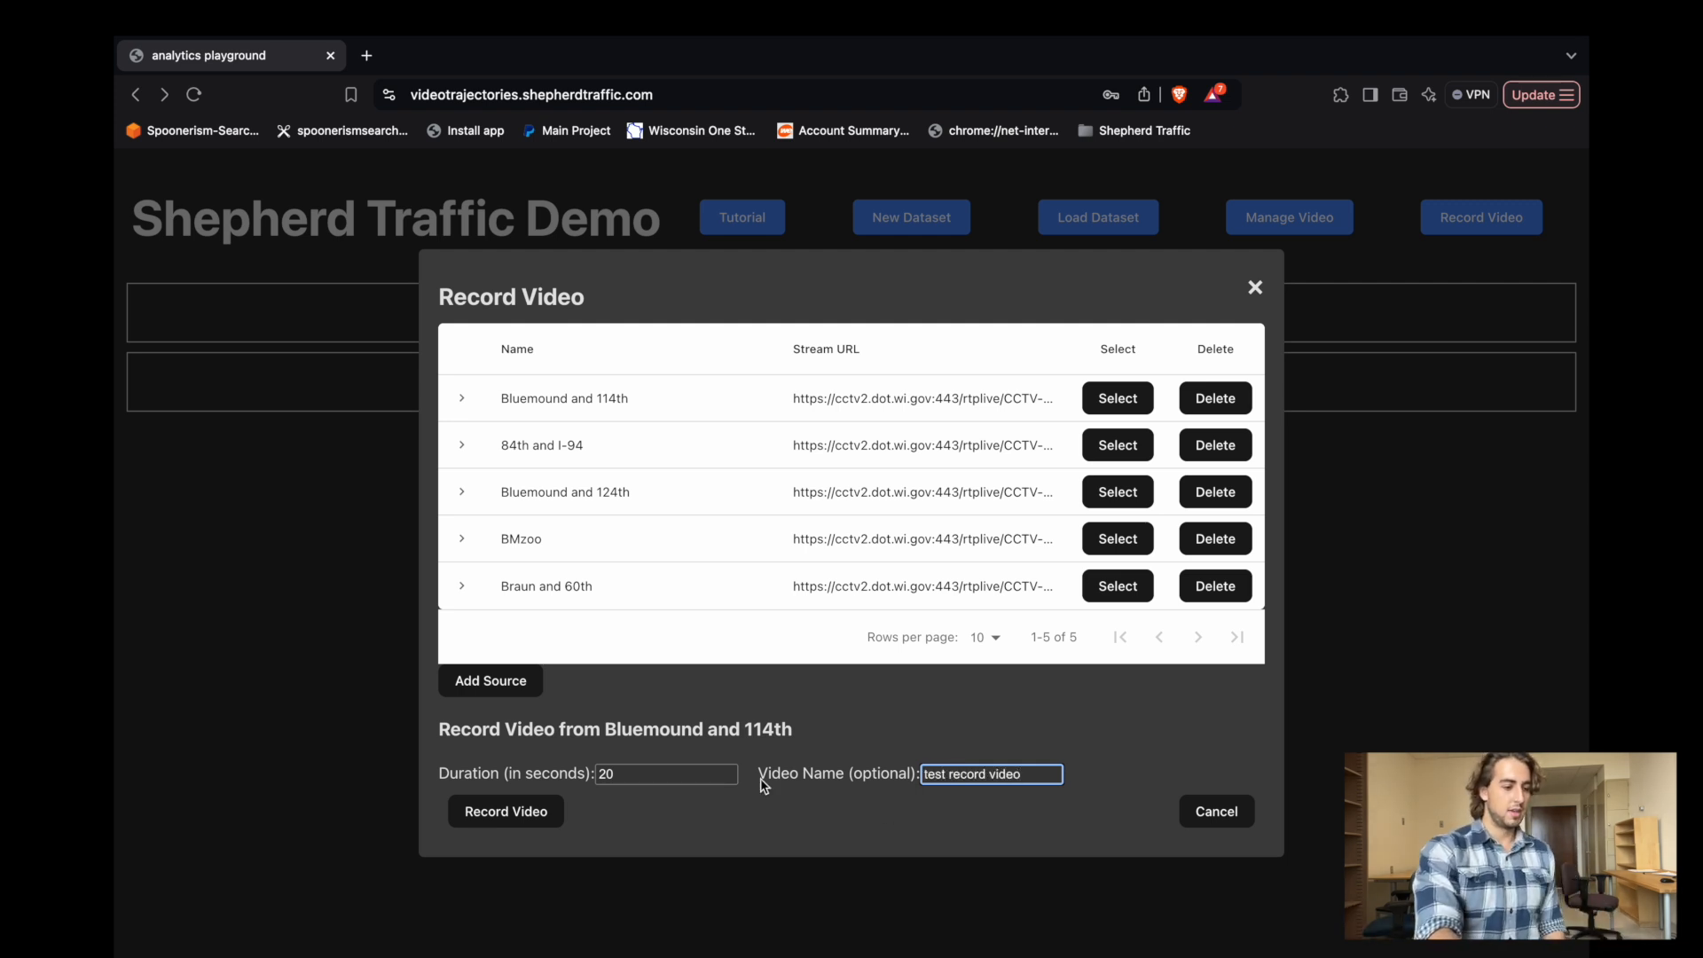
Record the configured video from the Bluemound and 114th stream and close the recording dialog.
left_click(474, 817)
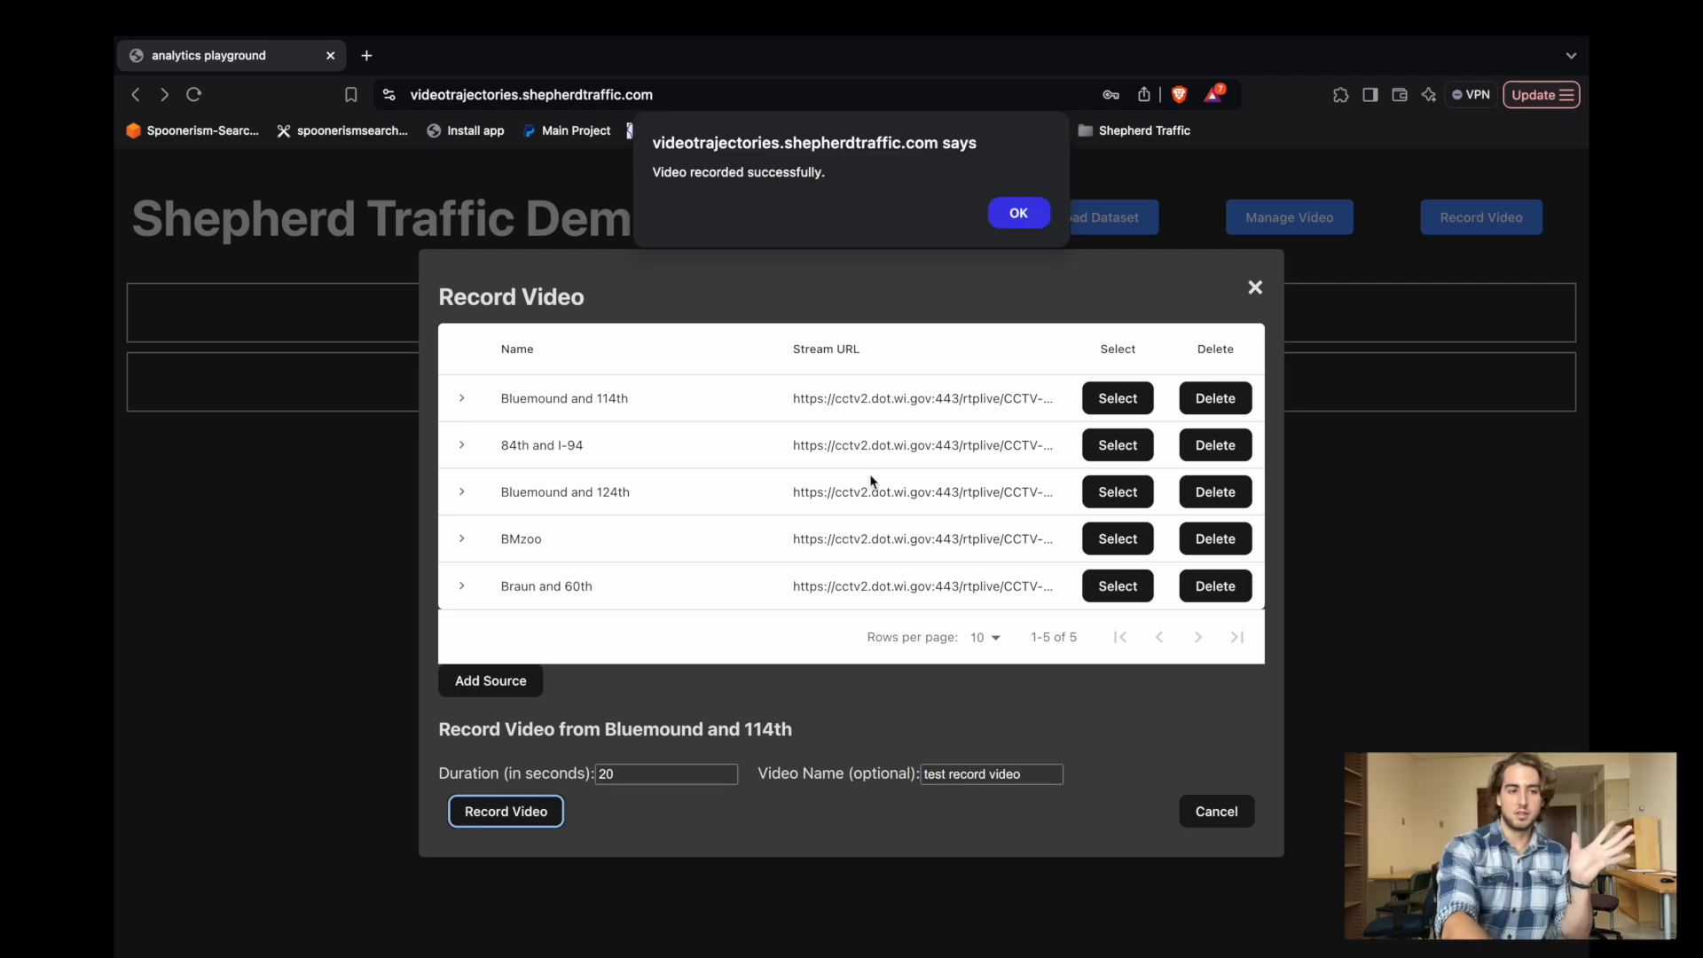
left_click(1020, 222)
left_click(1251, 355)
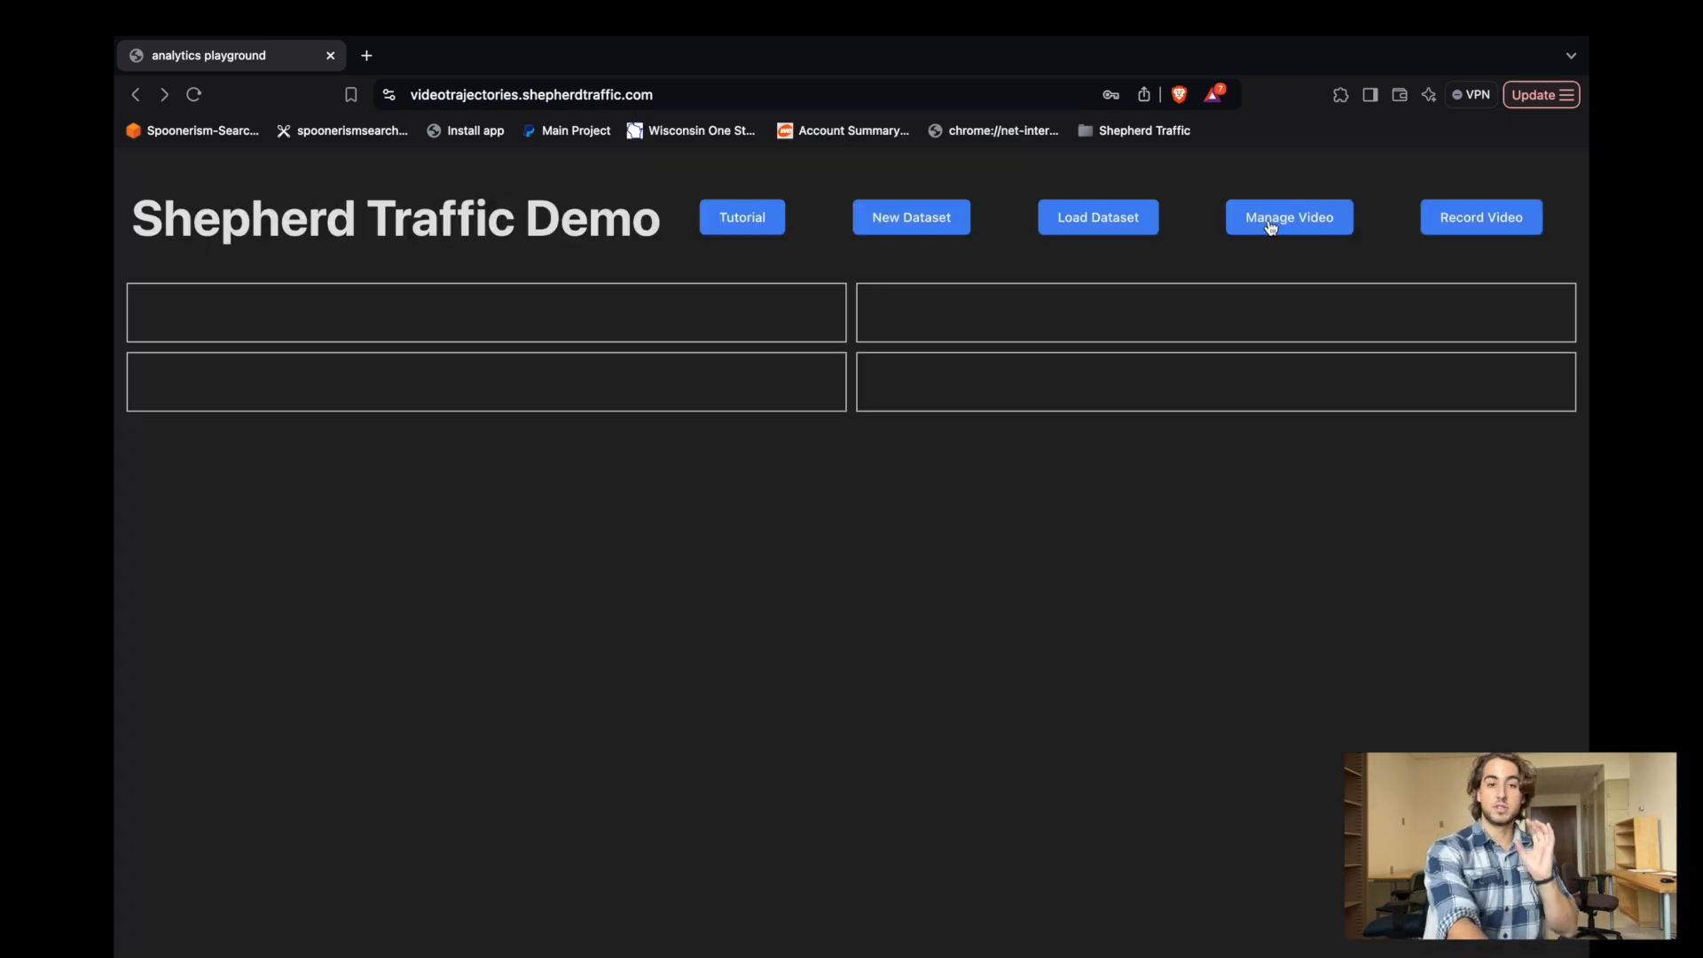
Open the managed videos, sort them by ascending duration, and preview test_record_video.mp4.
left_click(1270, 227)
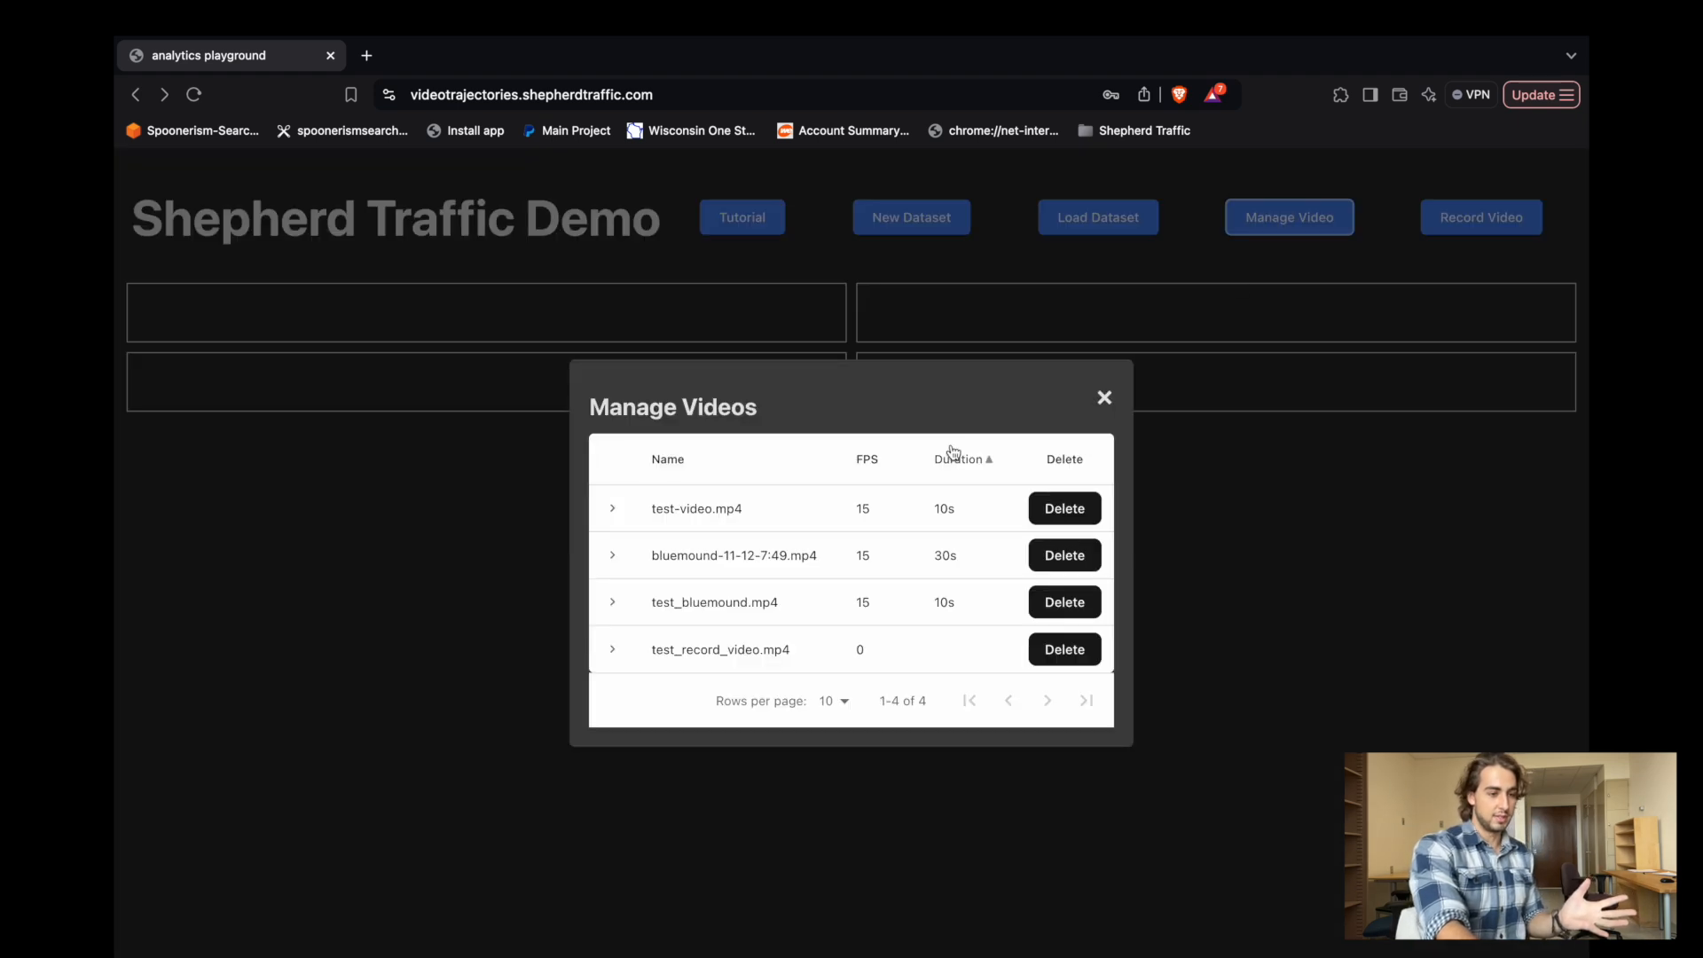
left_click(956, 459)
left_click(956, 462)
left_click(956, 461)
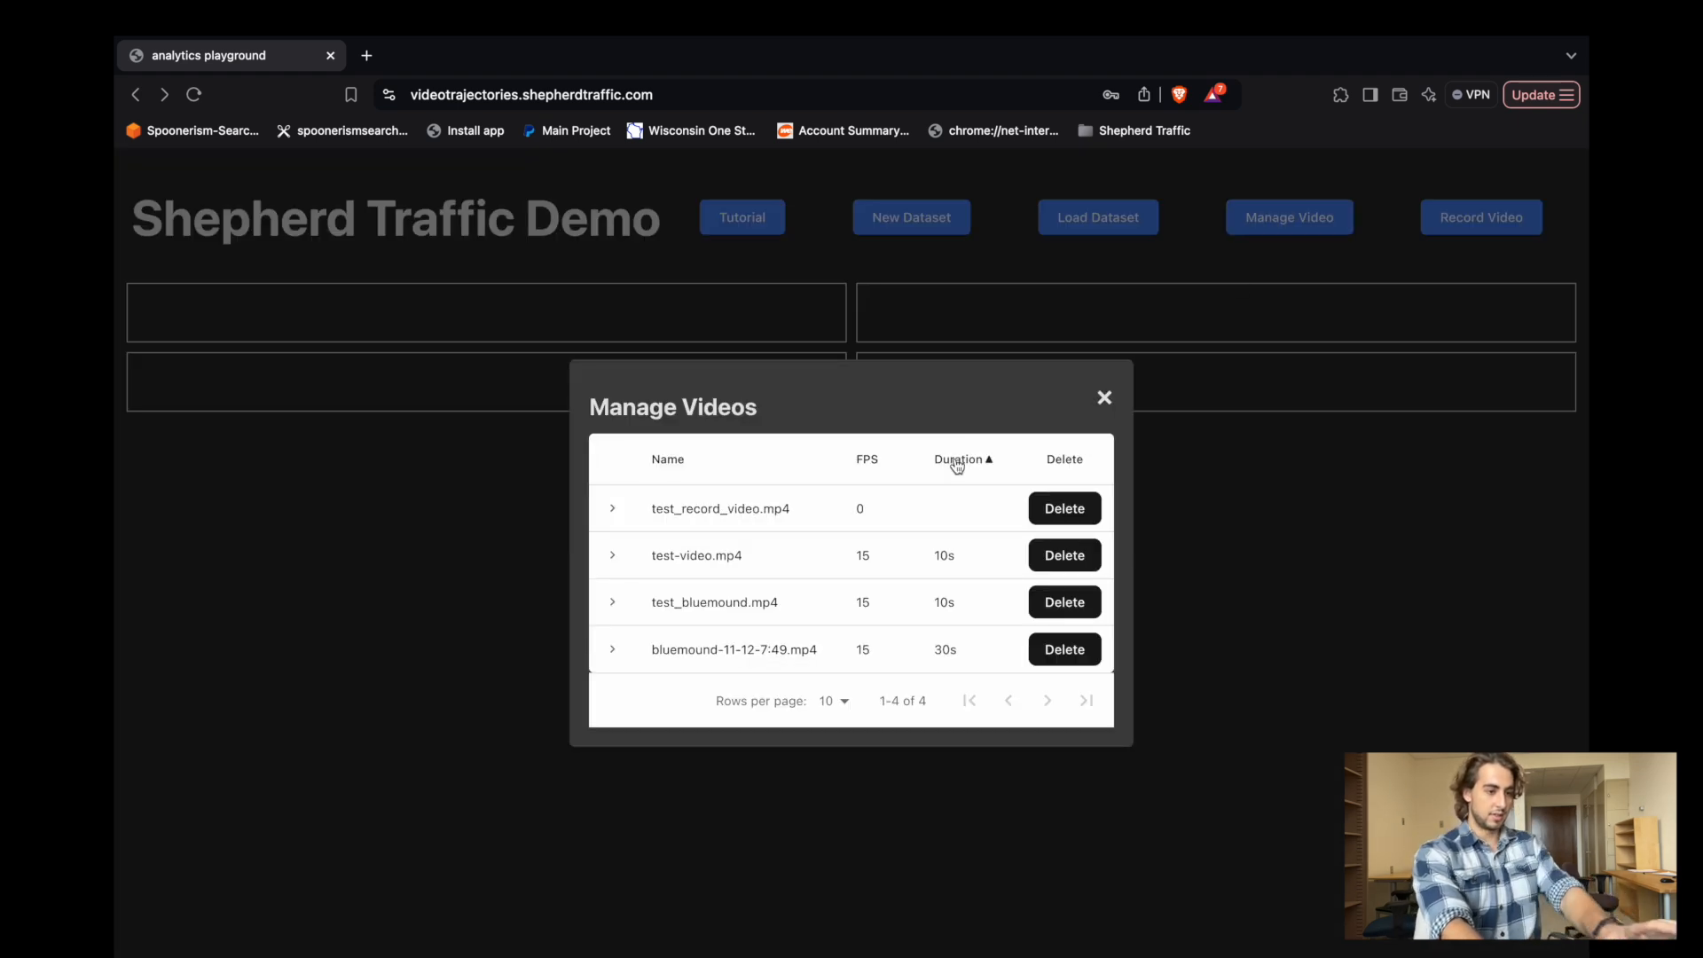
left_click(618, 509)
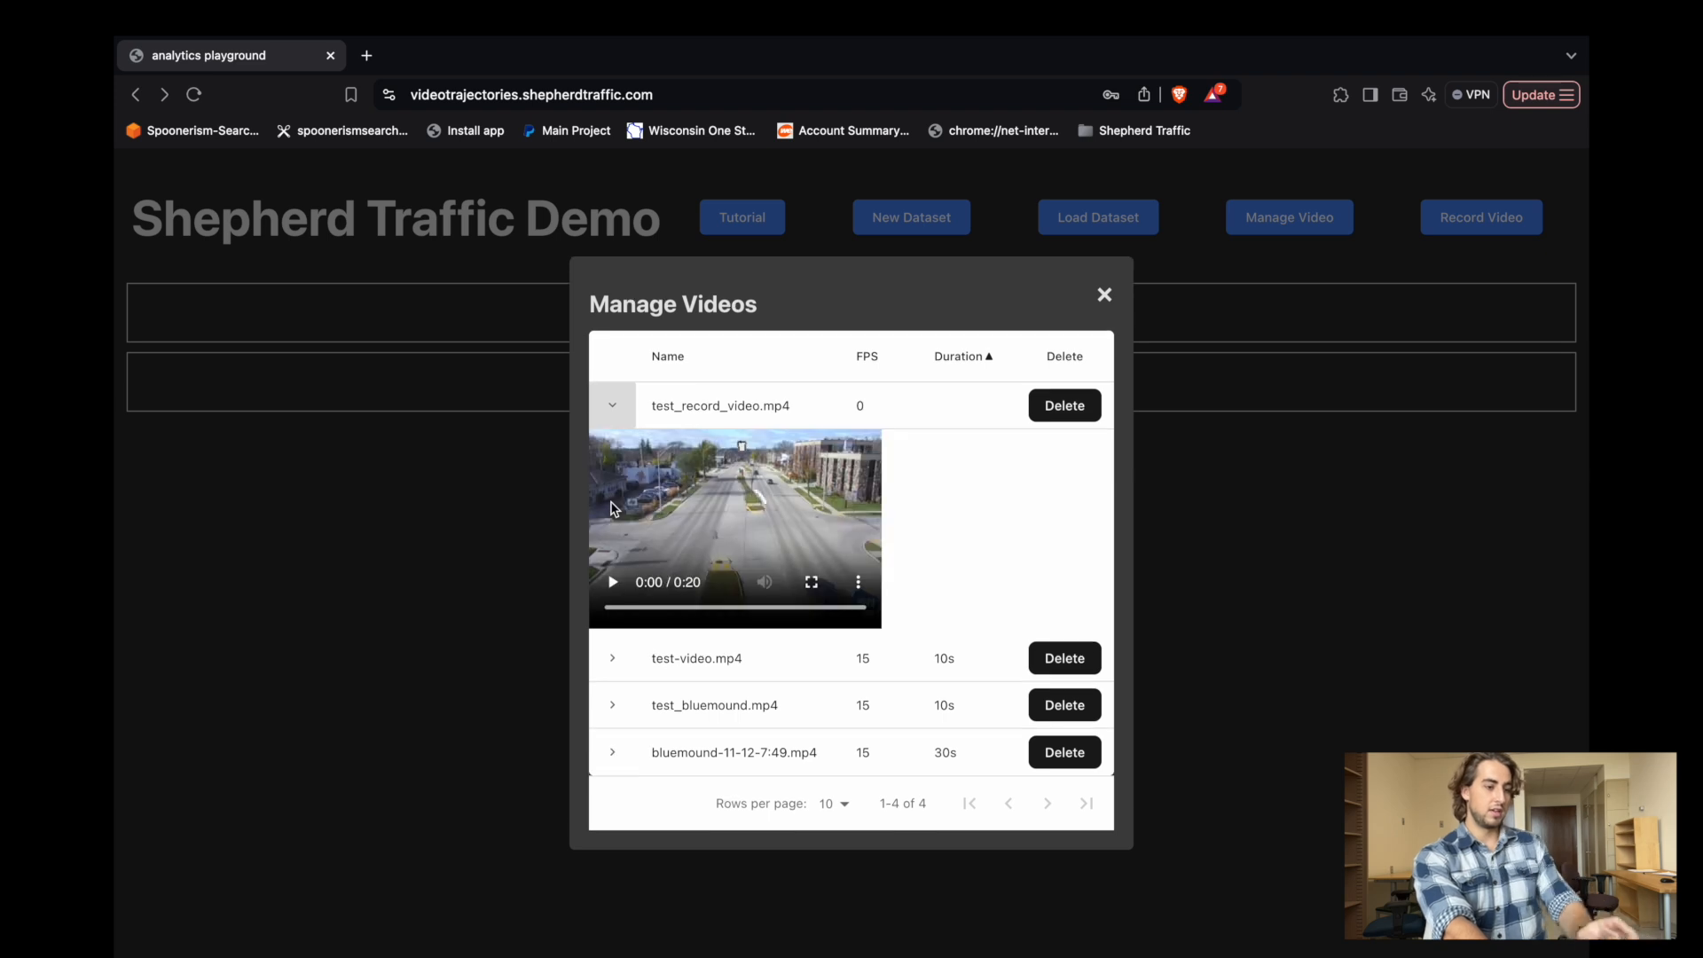
left_click(612, 406)
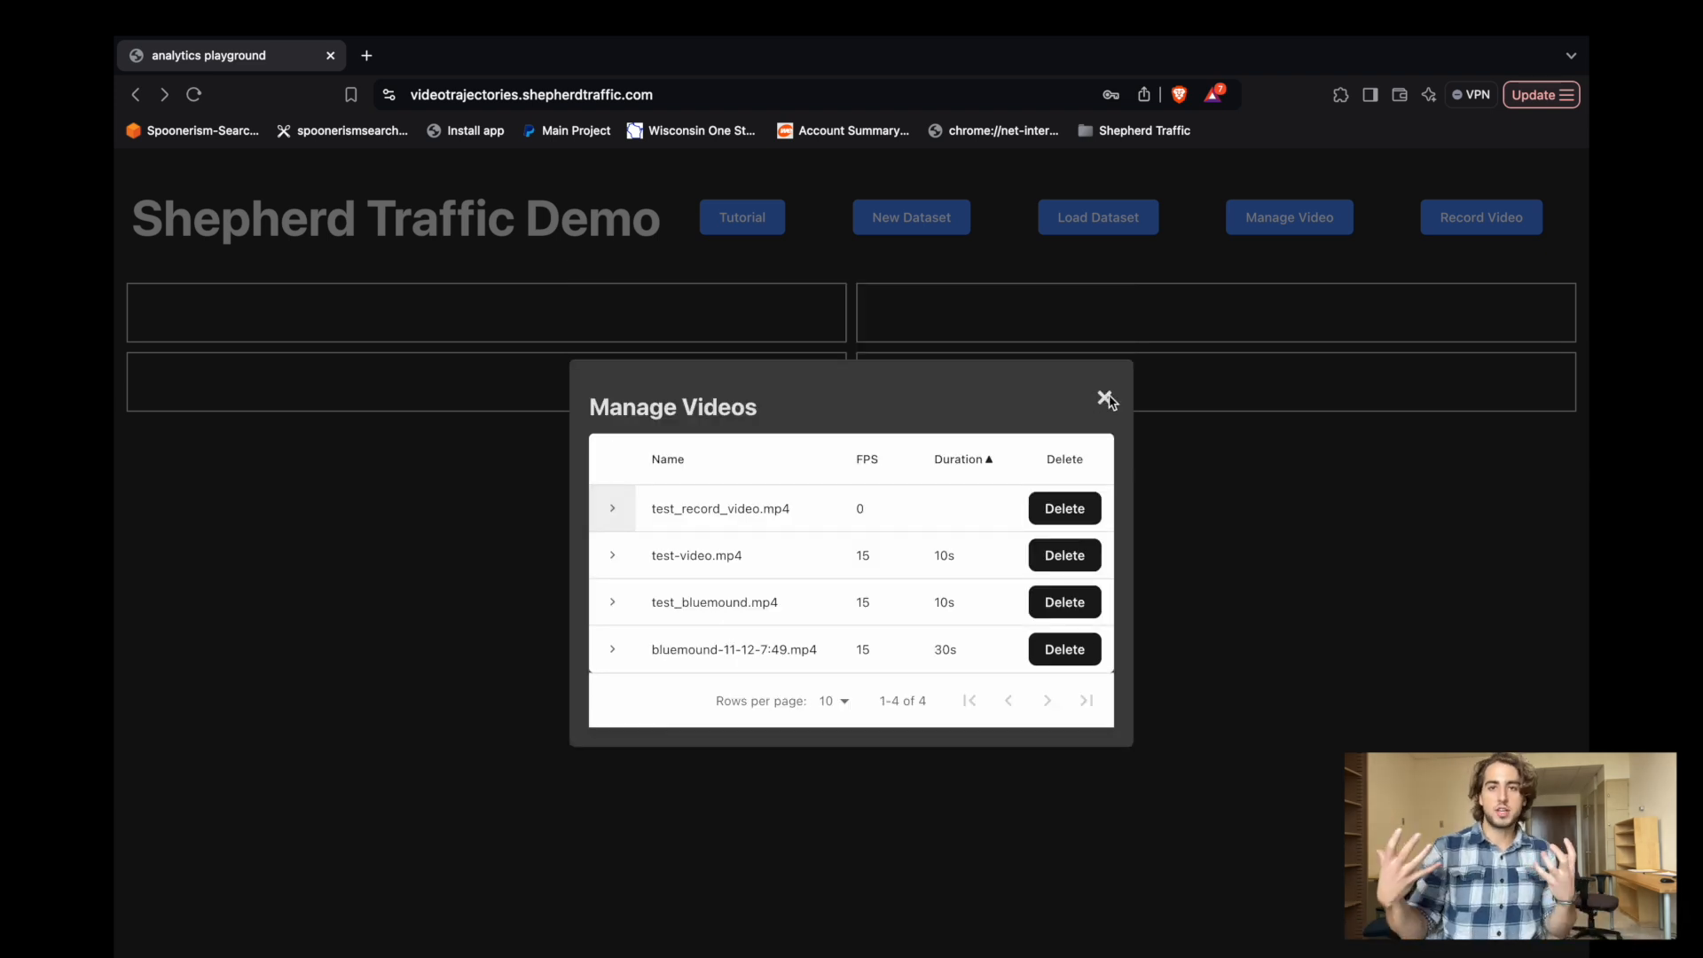
Close the managed videos and open the form for creating a new dataset.
left_click(881, 217)
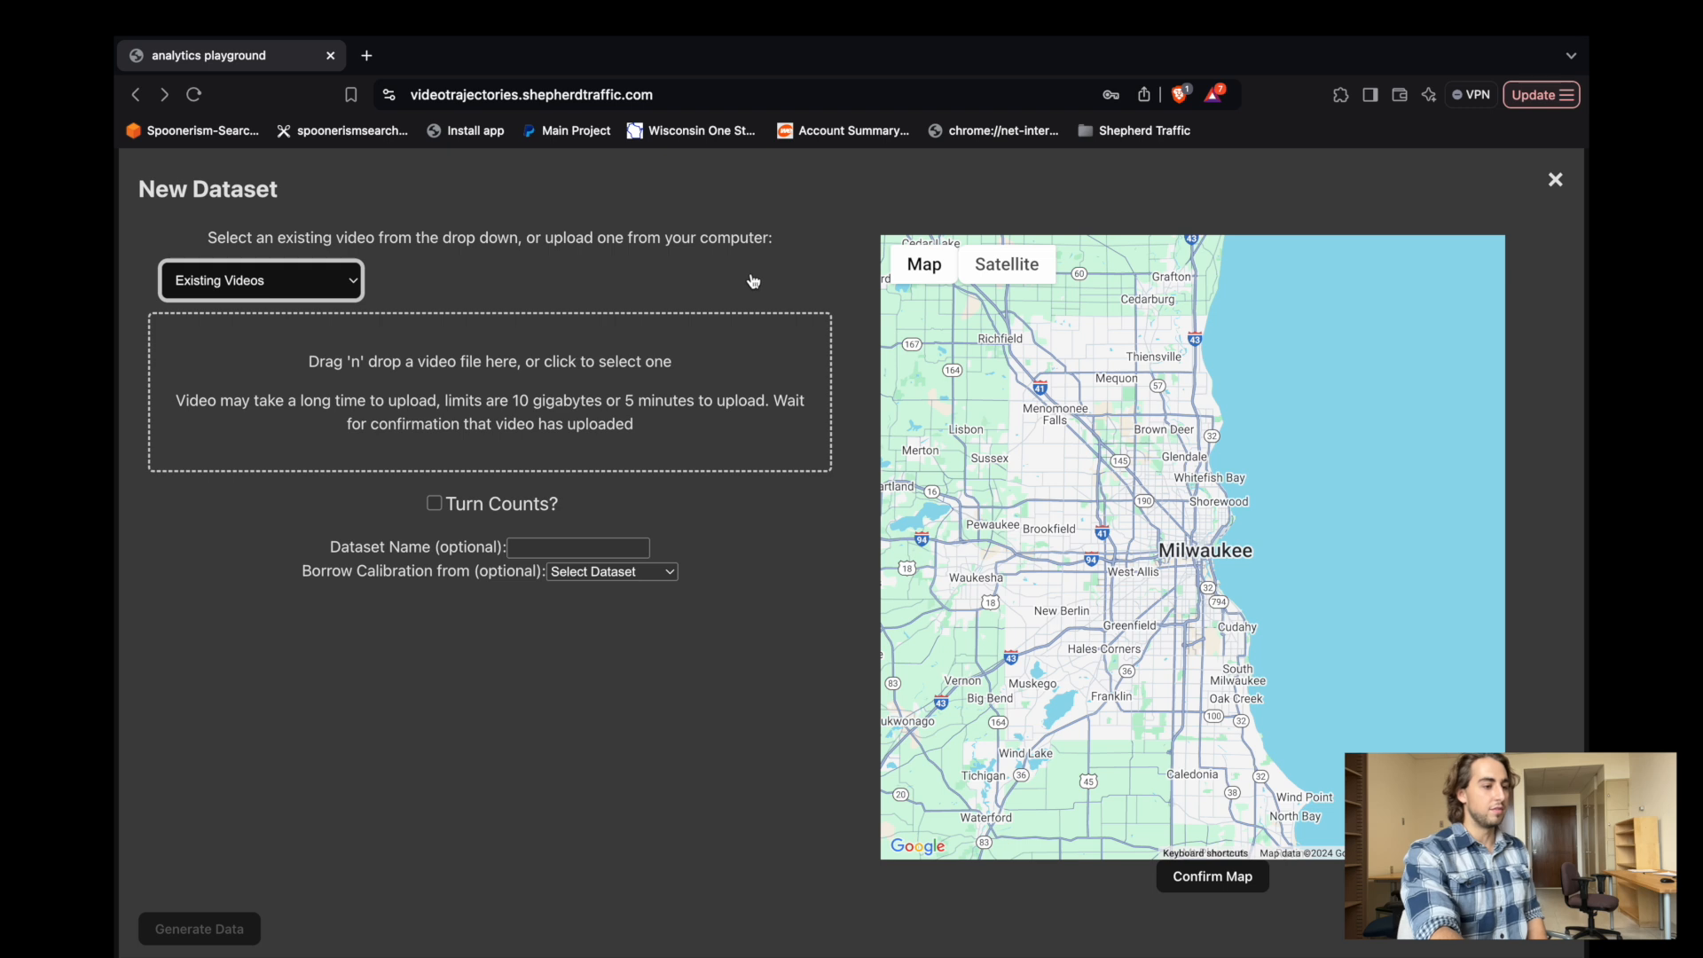
left_click(330, 293)
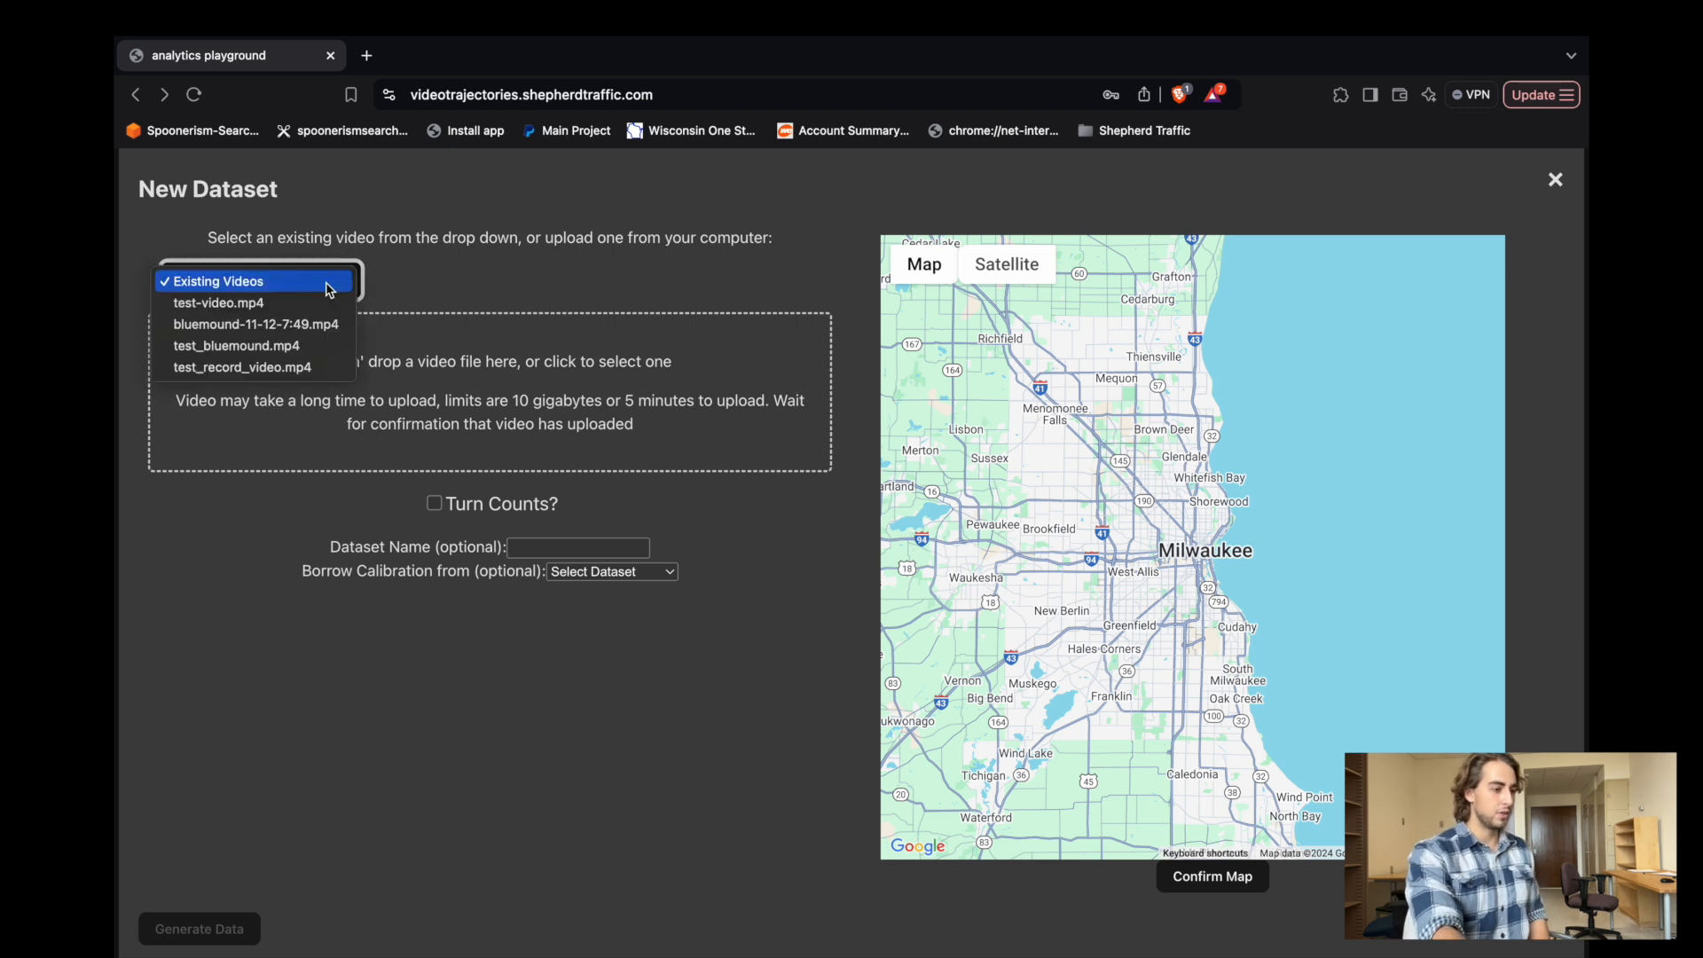
left_click(282, 302)
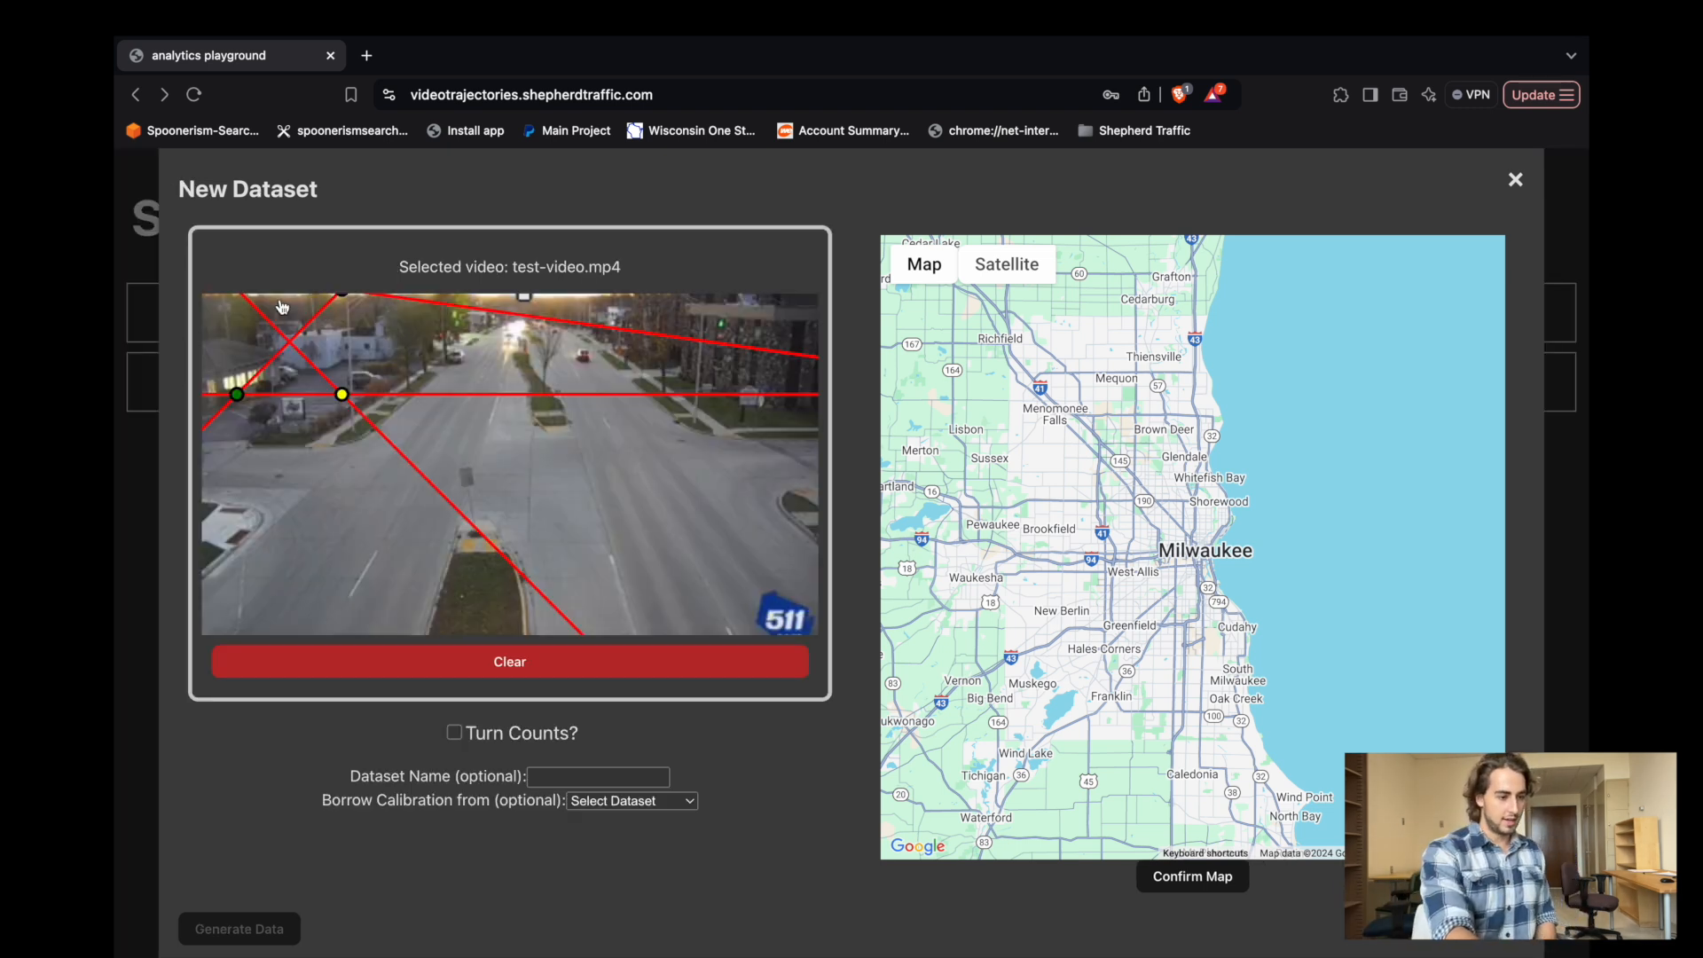
left_click(487, 674)
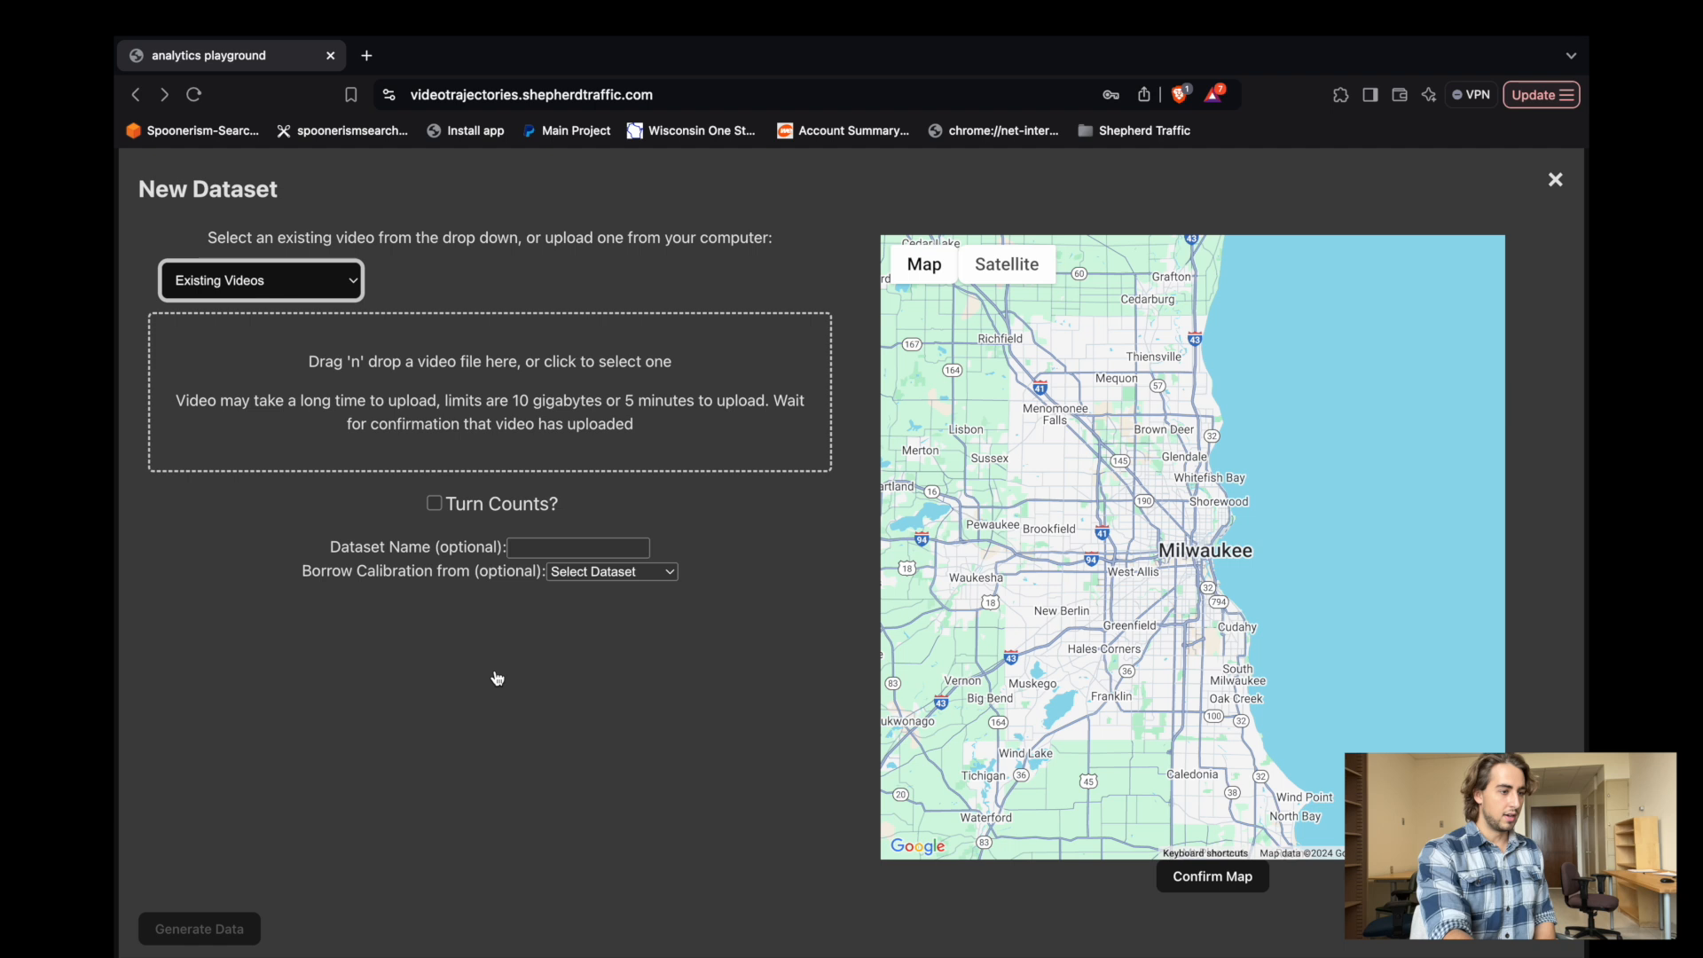
Select the existing video test_record_video.mp4 and confirm the map location on W Bluemound Rd at N 114th St, about 43.0357, -88.0557.
left_click(244, 266)
left_click(321, 366)
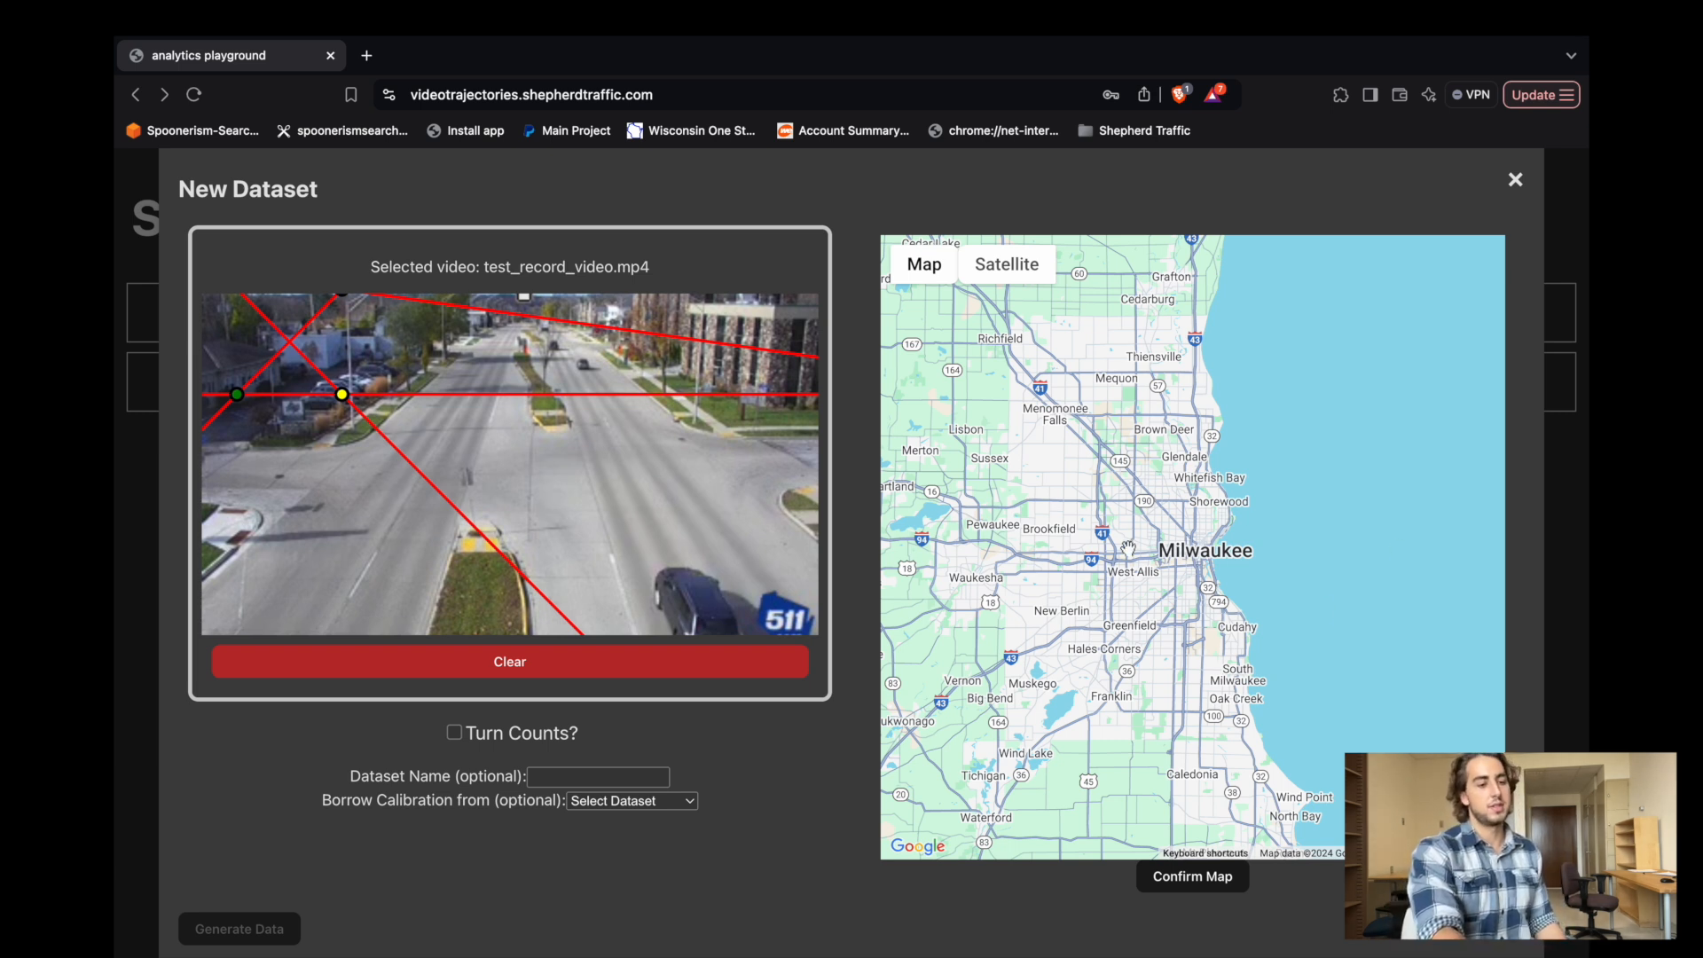
left_click_drag(1317, 695, 1425, 693)
scroll(1185, 547, "up", 5)
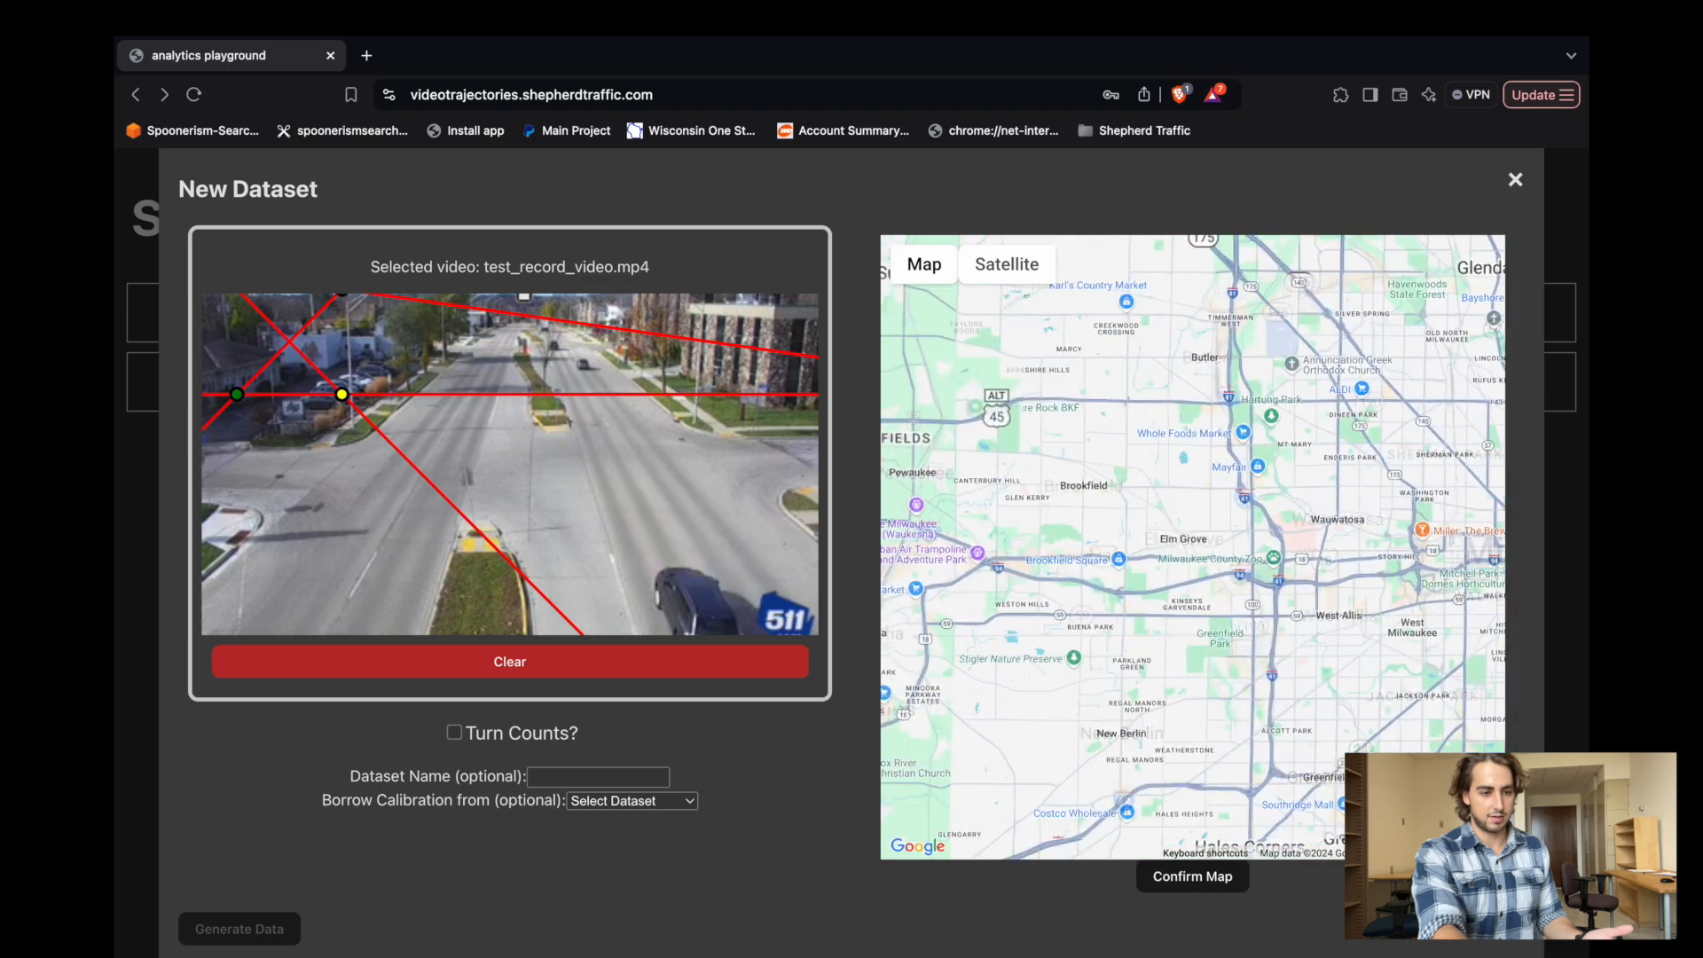
left_click_drag(1415, 640, 1316, 606)
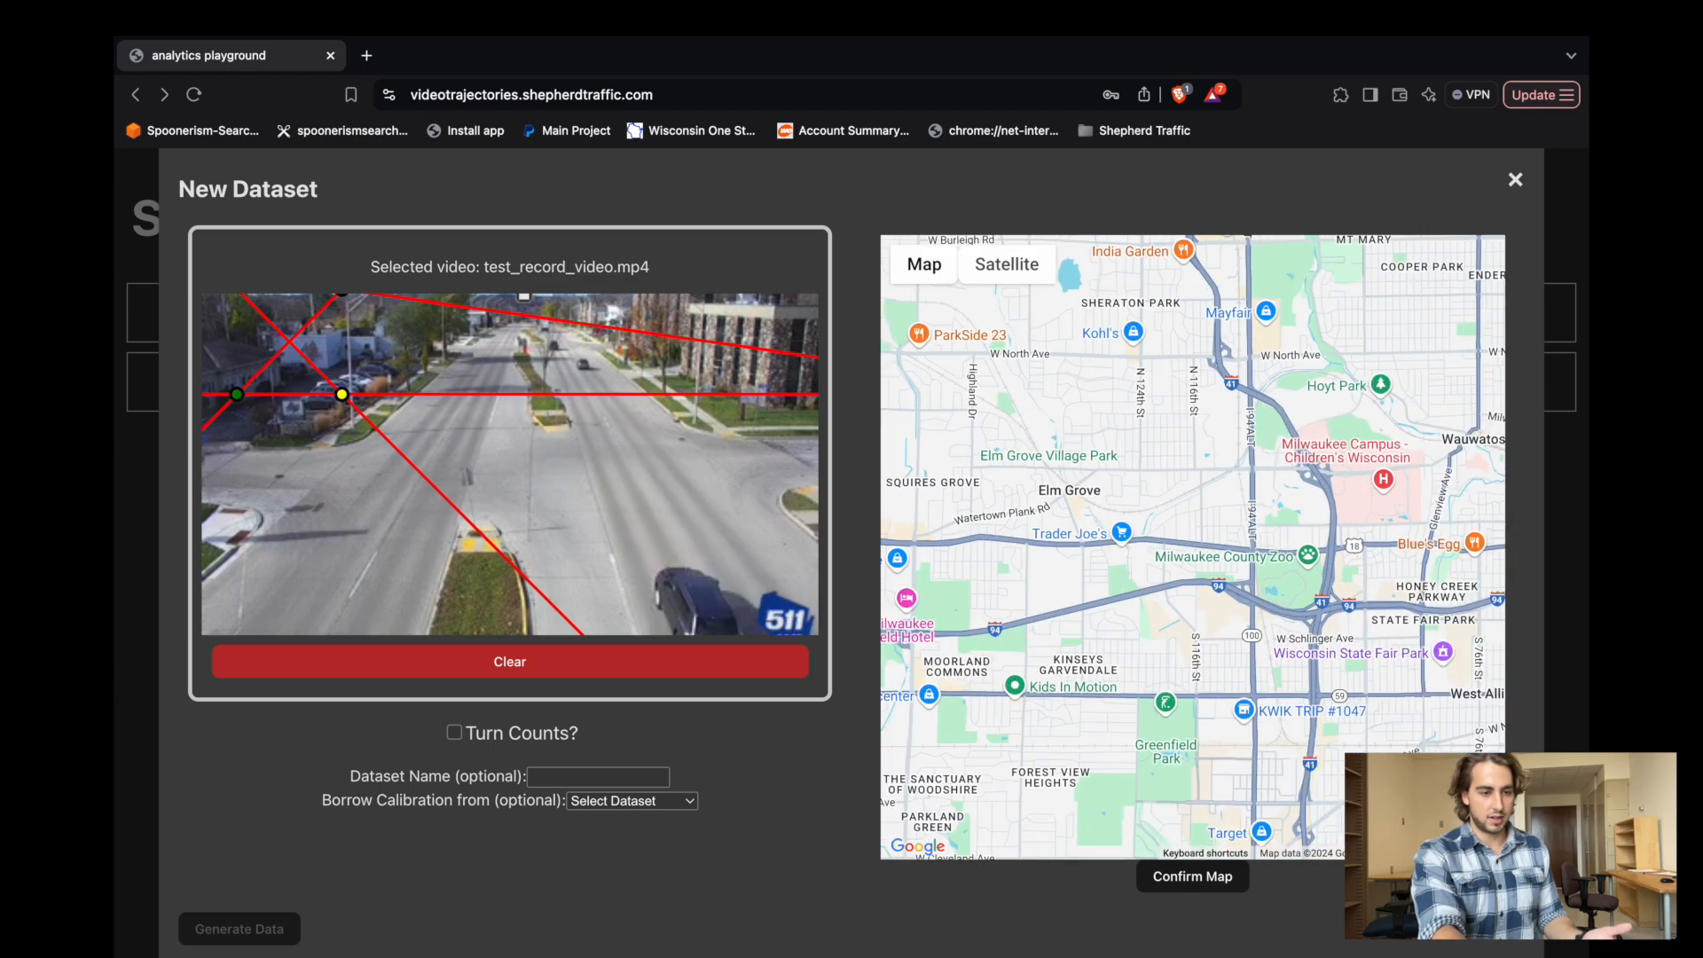
scroll(1390, 530, "up", 5)
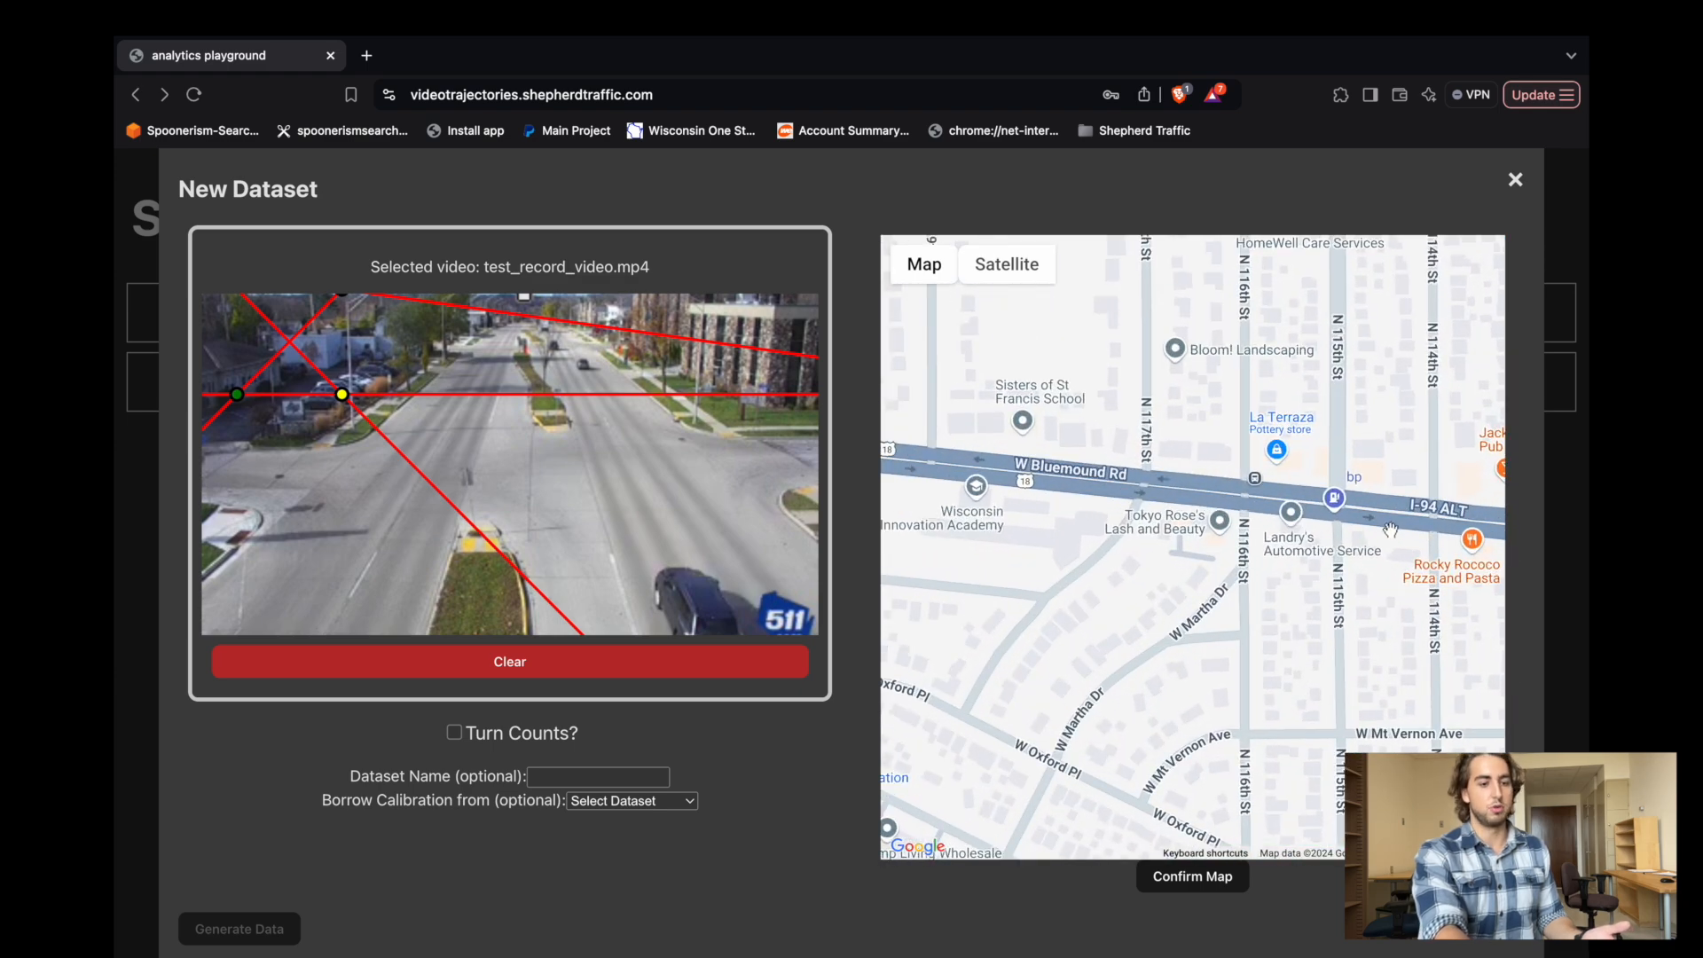
left_click_drag(1390, 529, 1202, 564)
scroll(1193, 533, "up", 4)
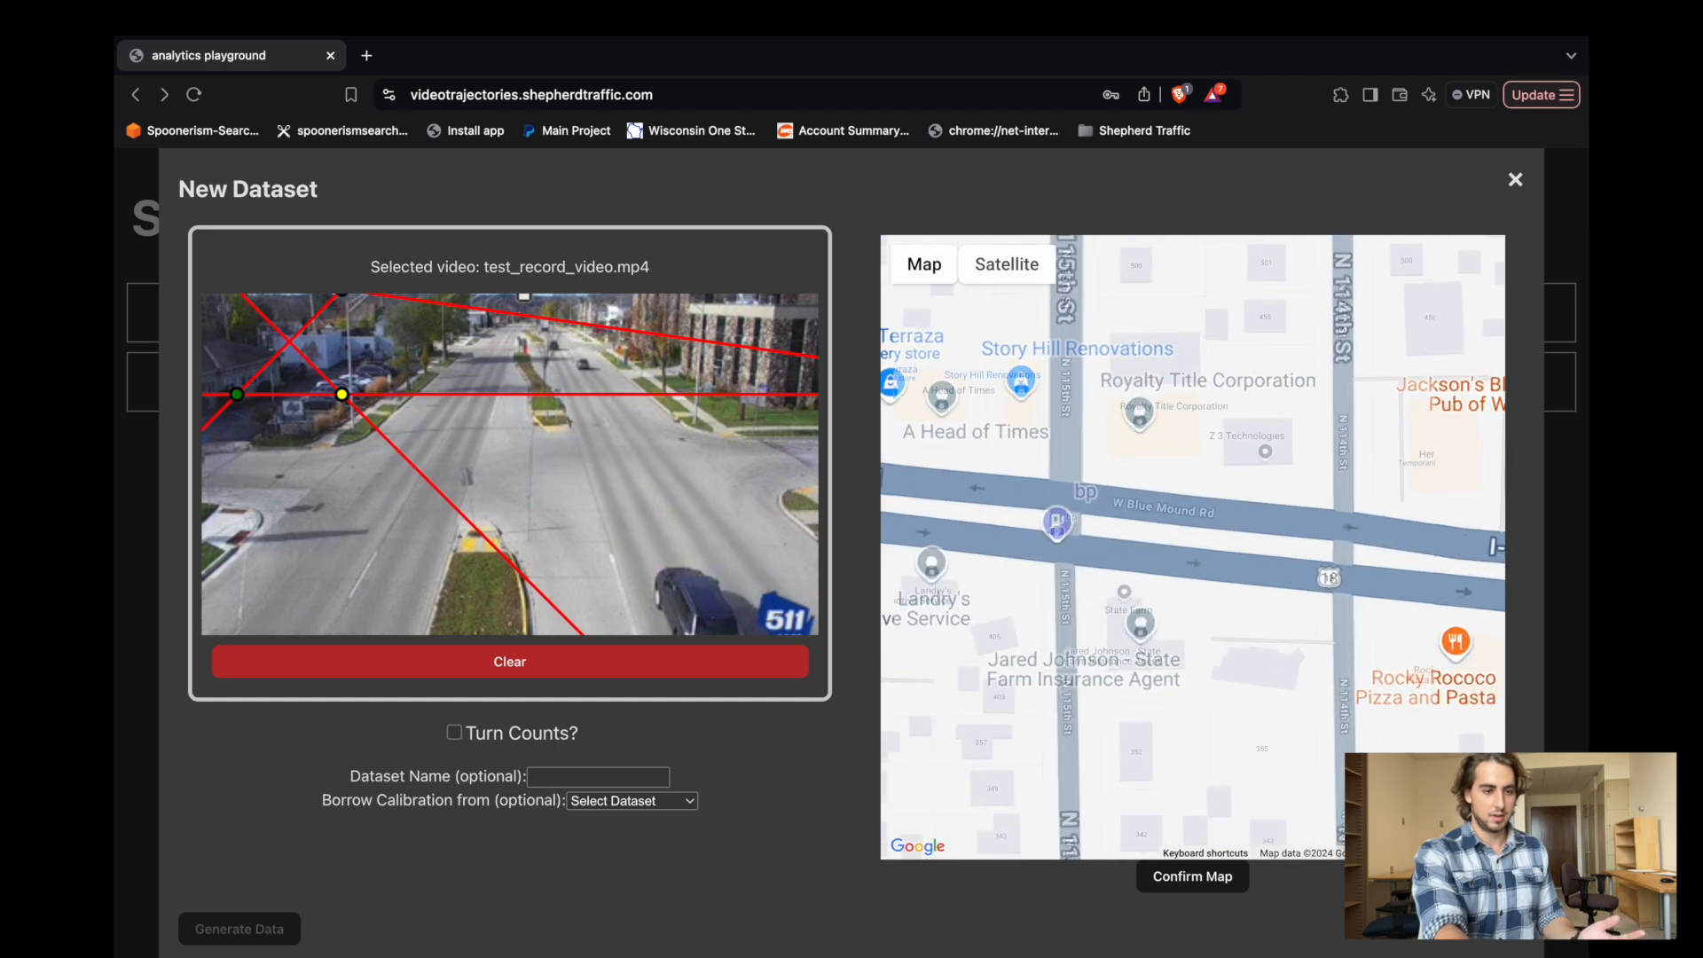
left_click(1175, 887)
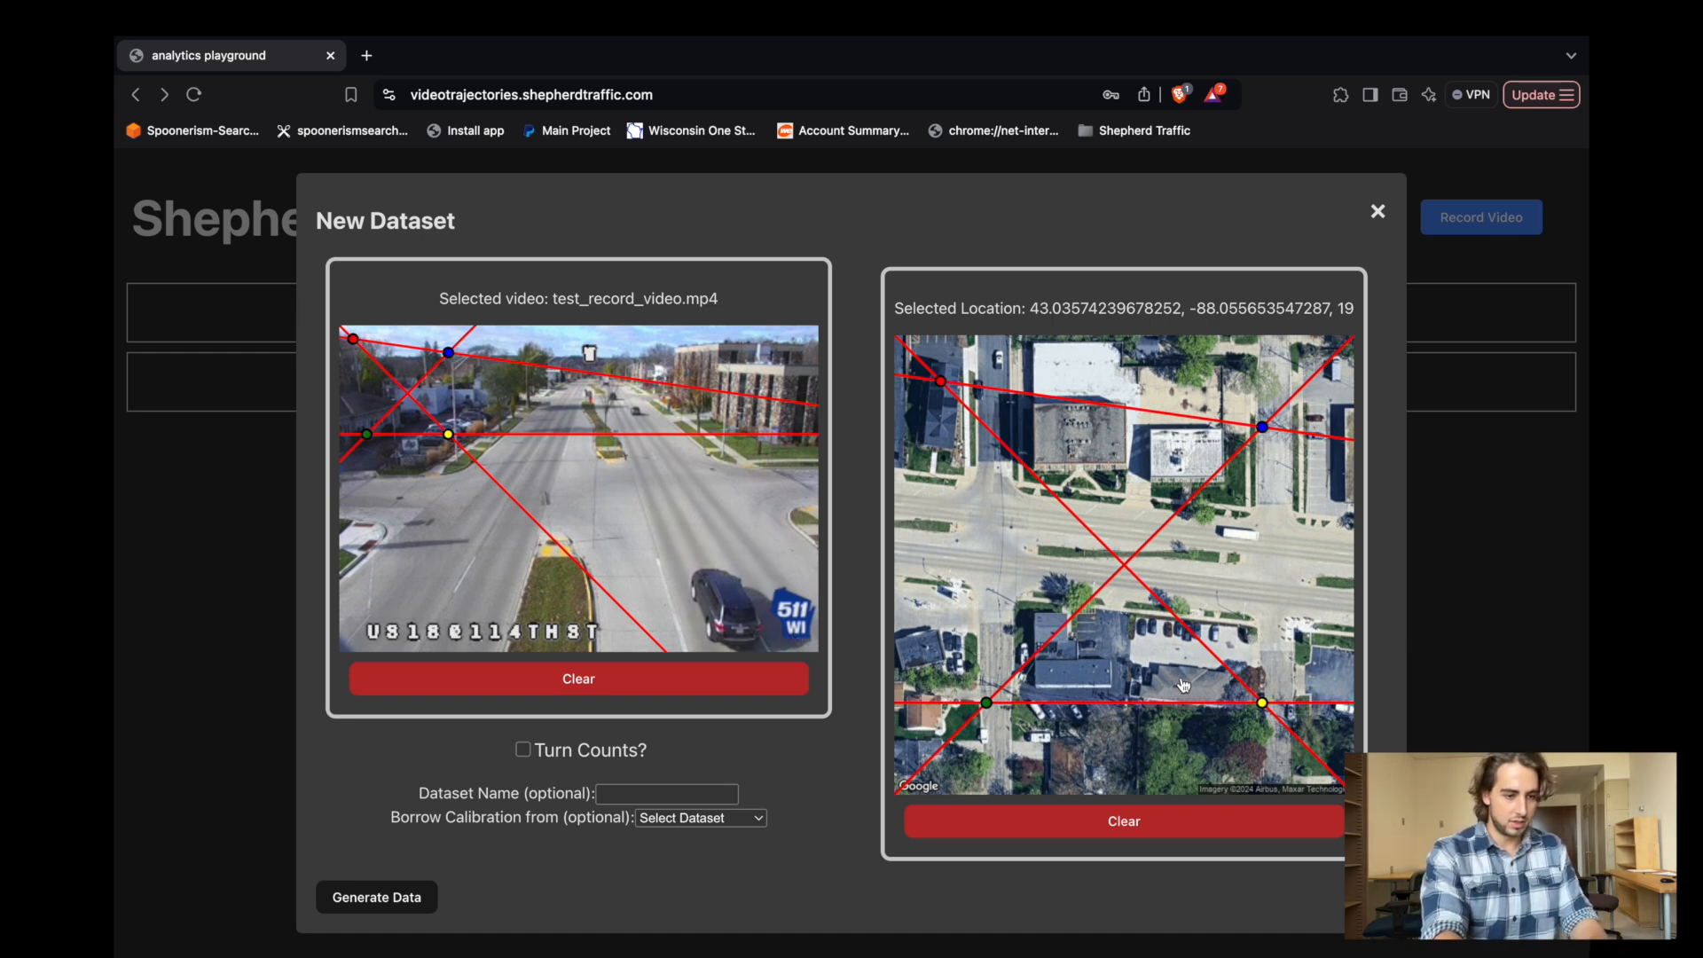
Align the satellite calibration points with Bluemound Rd's edges: green and yellow at the eastern cross street, blue and red at the western one.
left_click_drag(995, 705, 1262, 624)
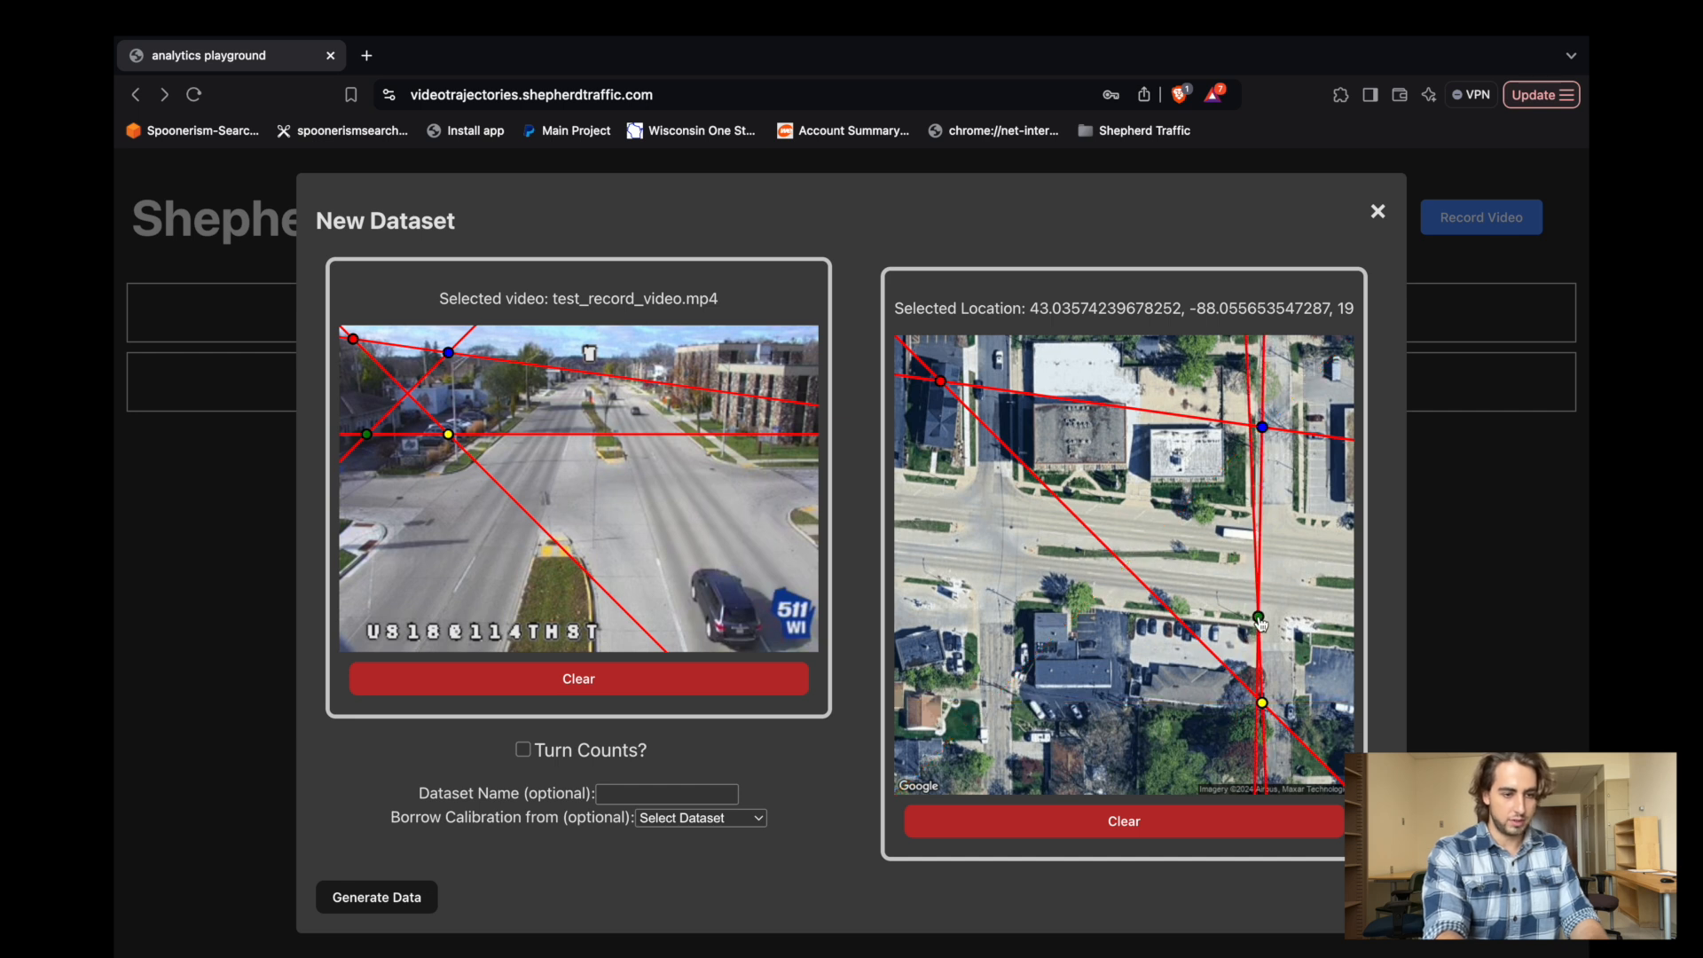
left_click_drag(1265, 713, 1260, 529)
left_click_drag(1264, 430, 1015, 591)
left_click_drag(941, 385, 1017, 502)
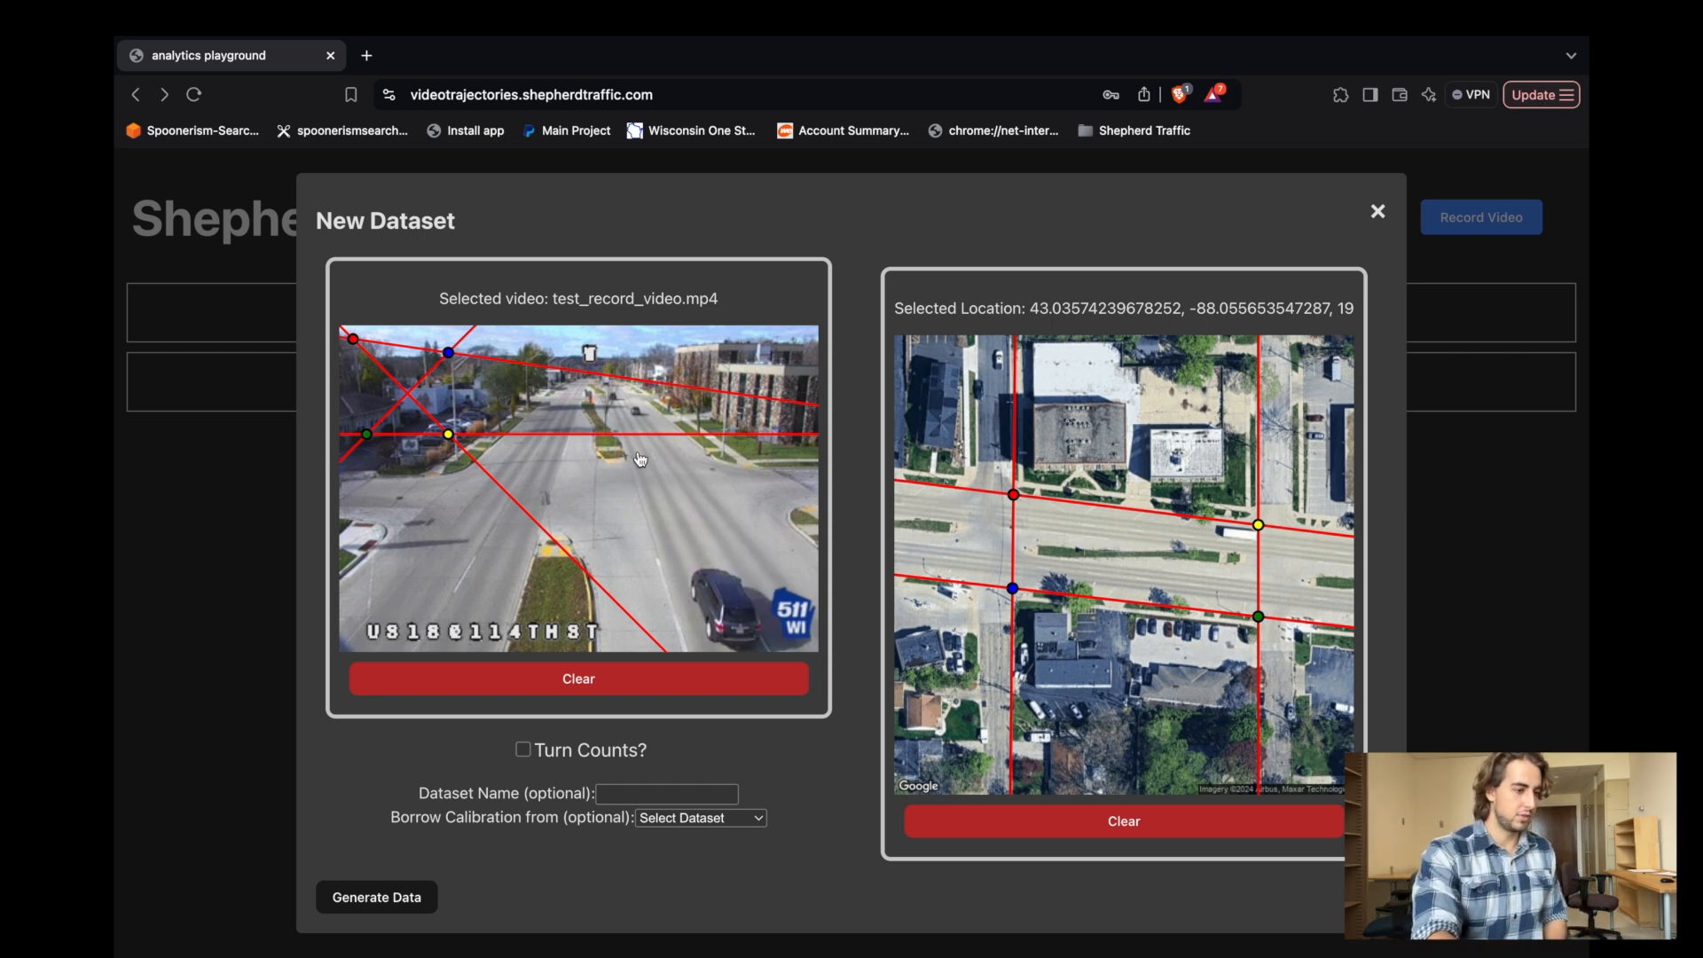
Match the calibration points on the video frame: green and yellow at the near road edges, blue and red at the far edges.
left_click_drag(366, 434, 720, 477)
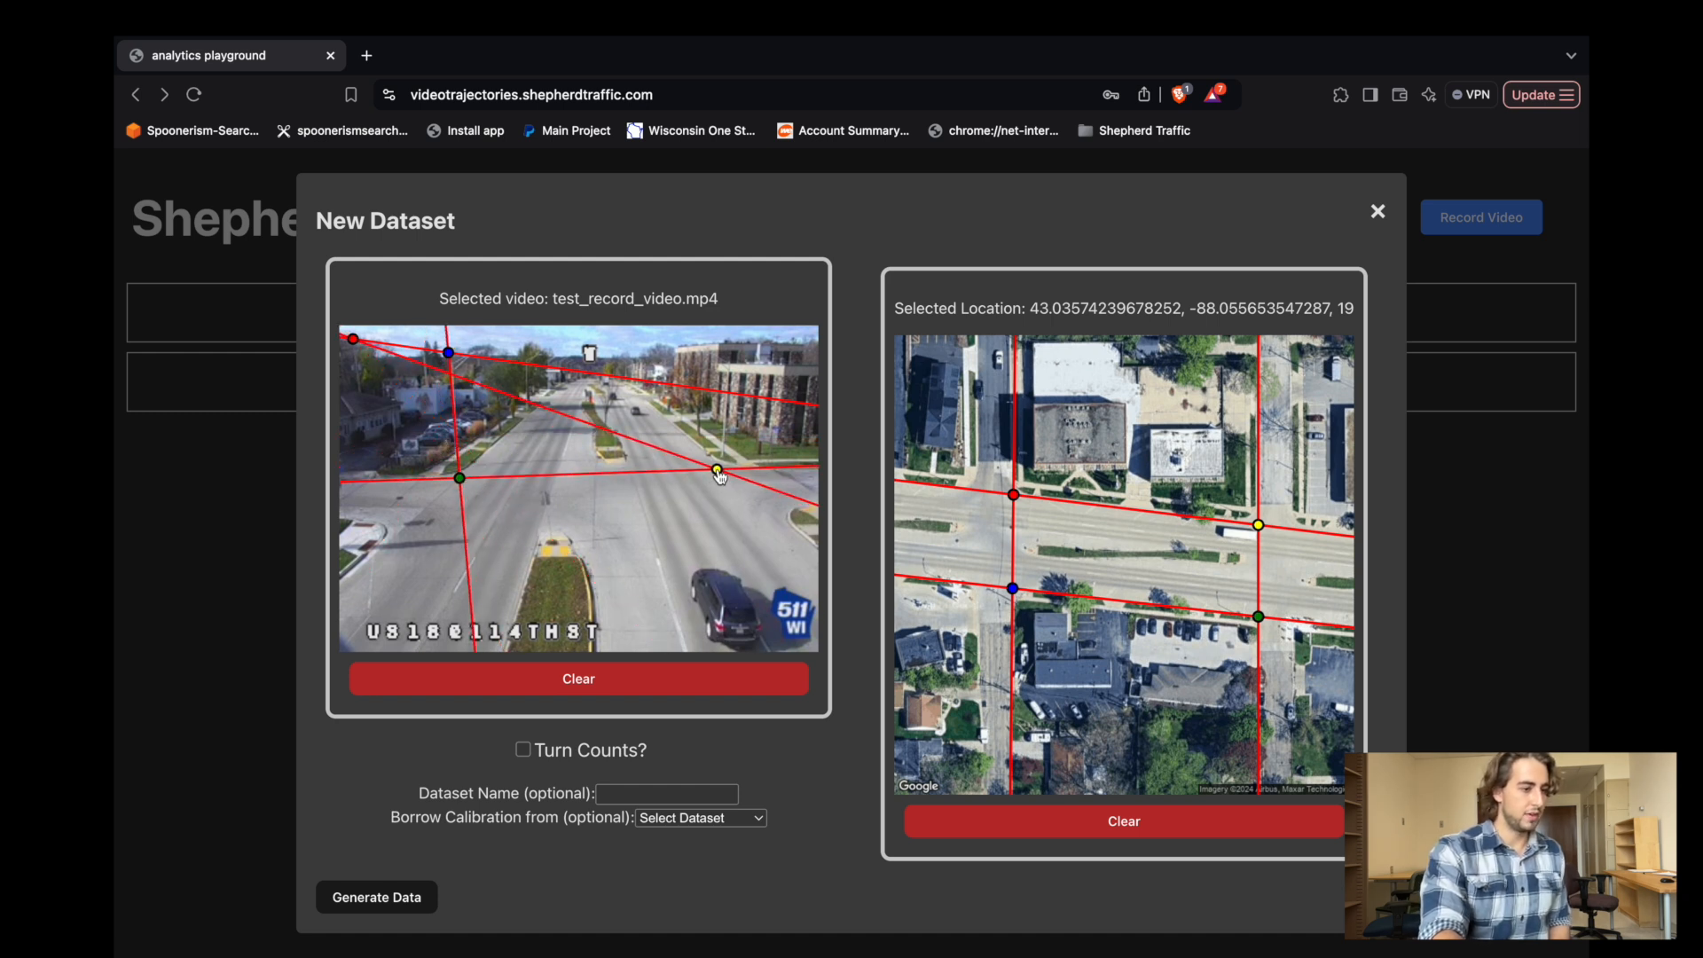
left_click_drag(463, 366, 548, 406)
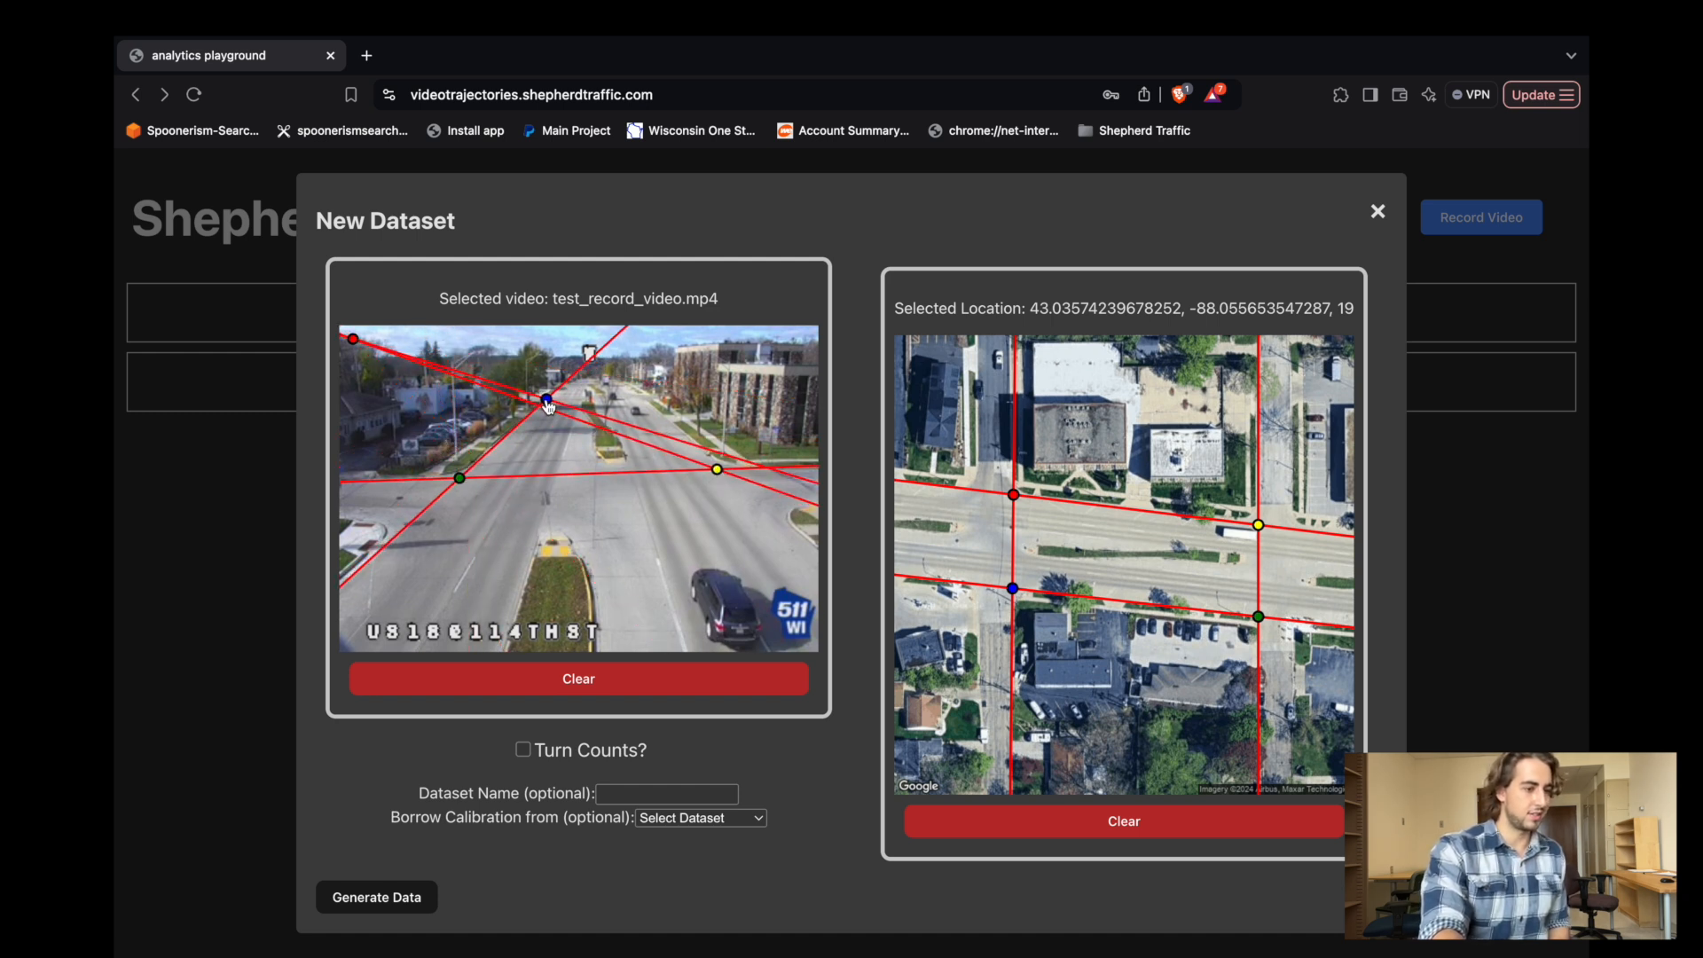
left_click_drag(370, 352, 649, 407)
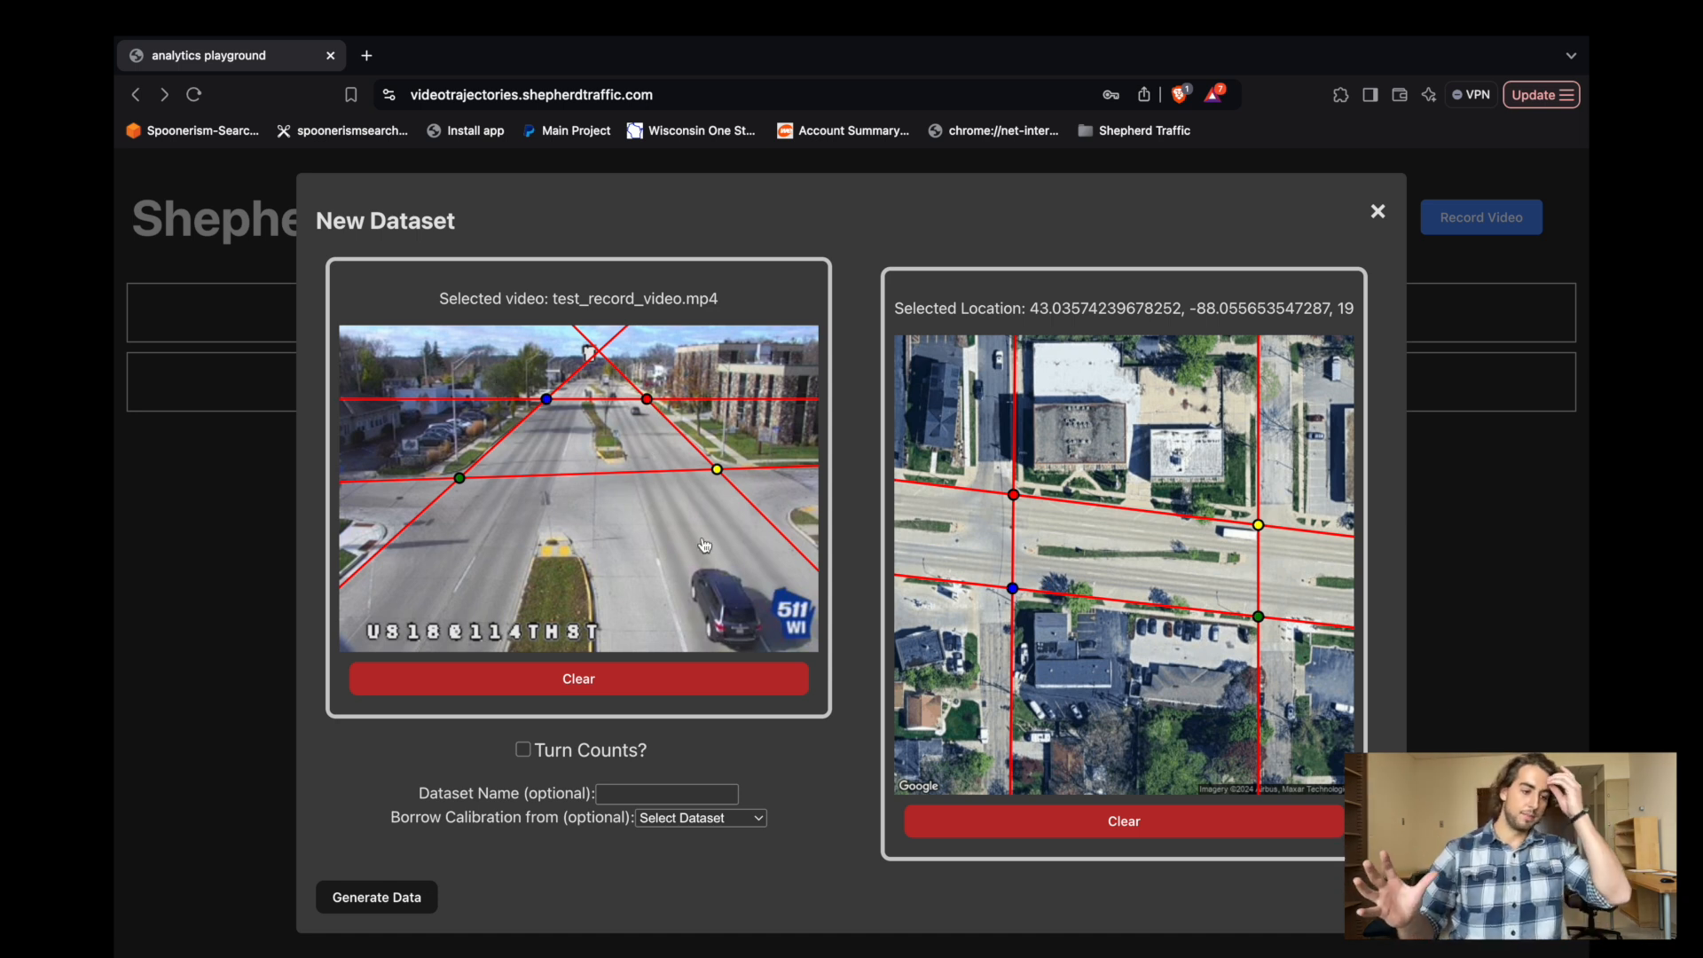
Enable turn counts and fit the four-corner counting region around the eastern intersection on the satellite image.
left_click(524, 750)
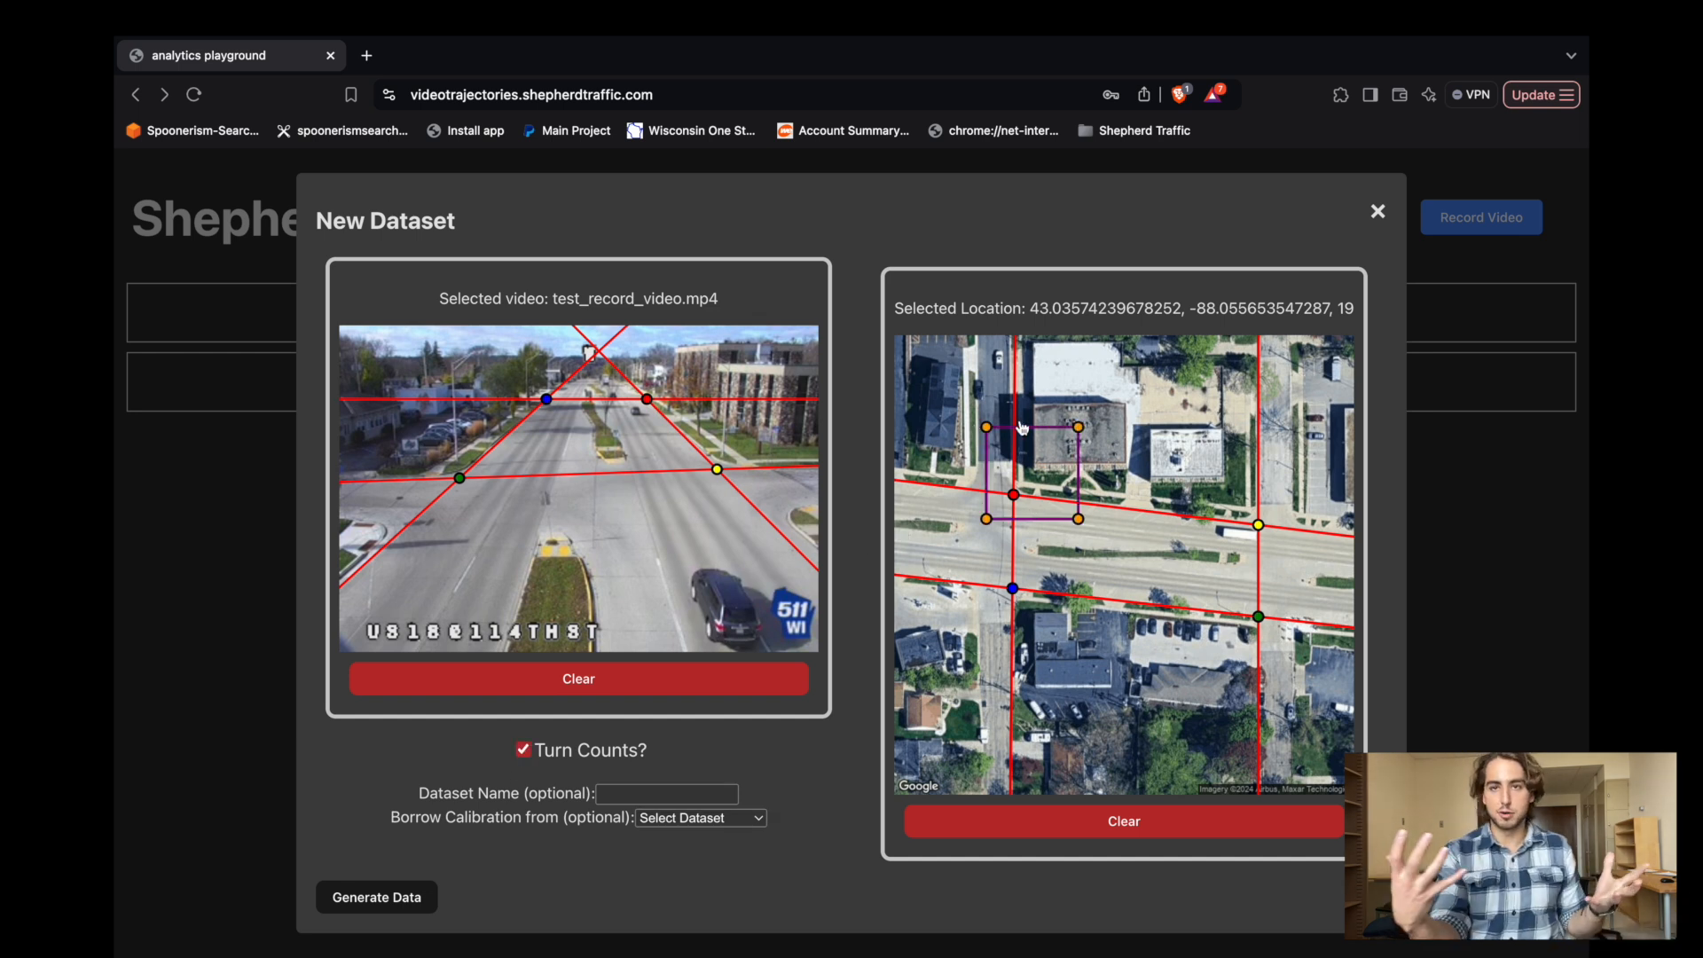
left_click_drag(1079, 519, 1308, 640)
left_click_drag(986, 519, 1251, 630)
left_click_drag(1081, 429, 1303, 516)
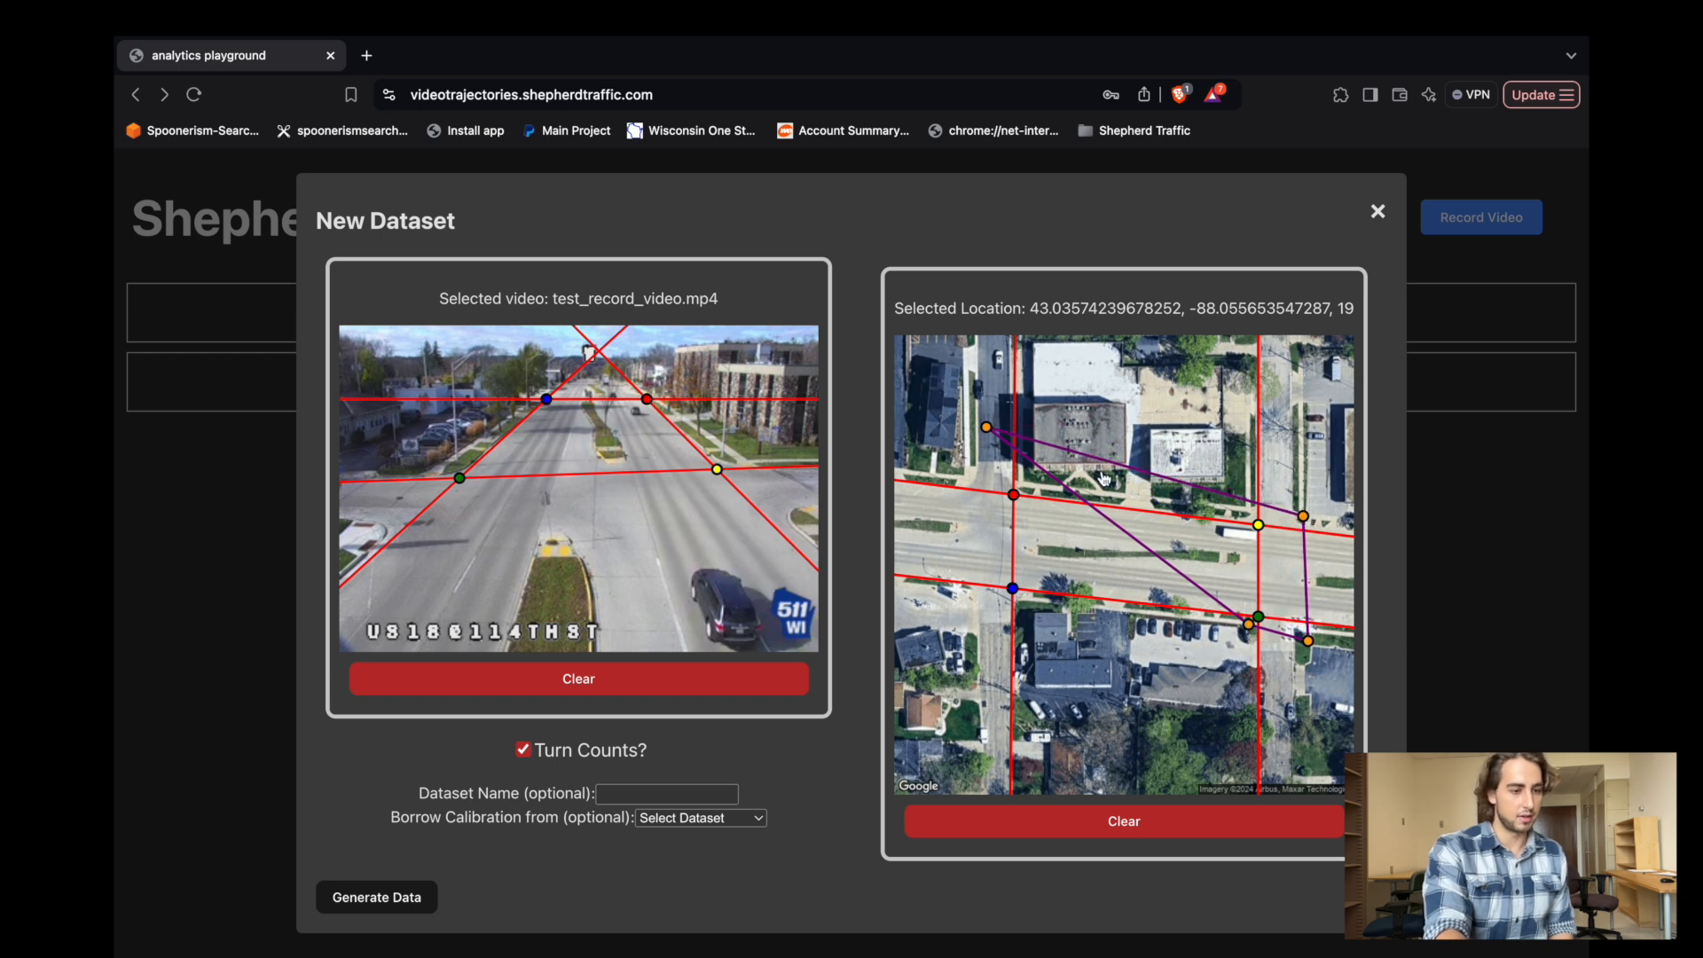
left_click_drag(999, 438, 1308, 519)
left_click_drag(1309, 638, 1303, 634)
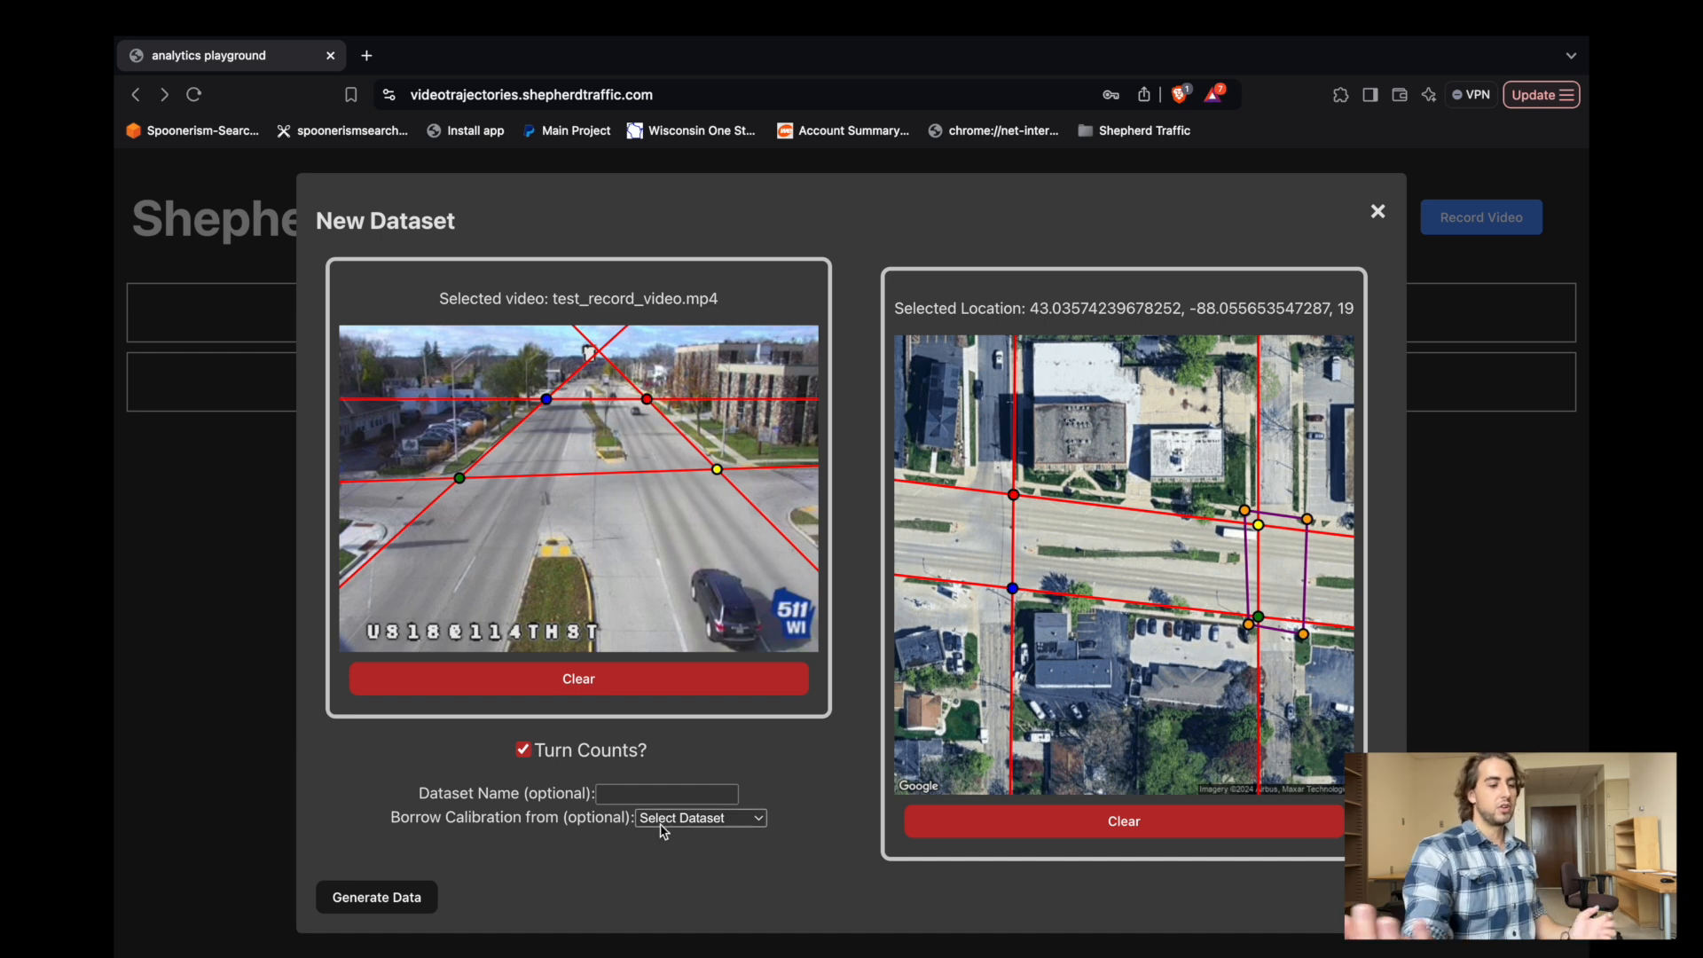
Name the dataset "test create dataset" and generate its data.
left_click(657, 788)
type("test")
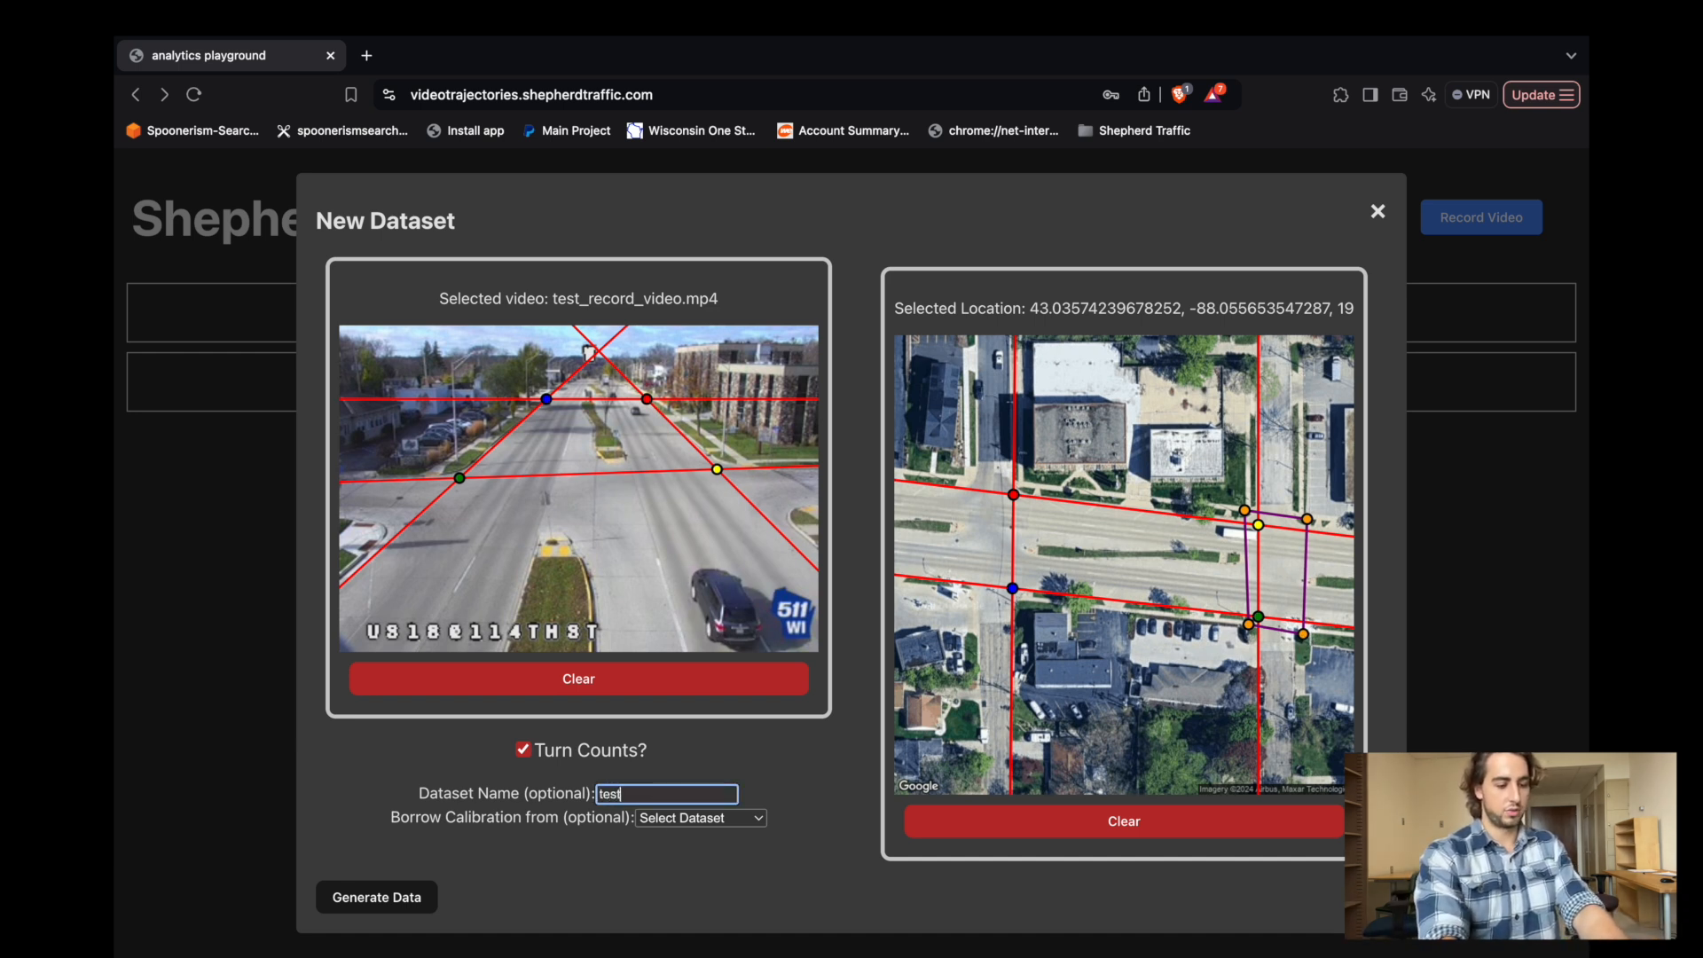
type(" create dataset")
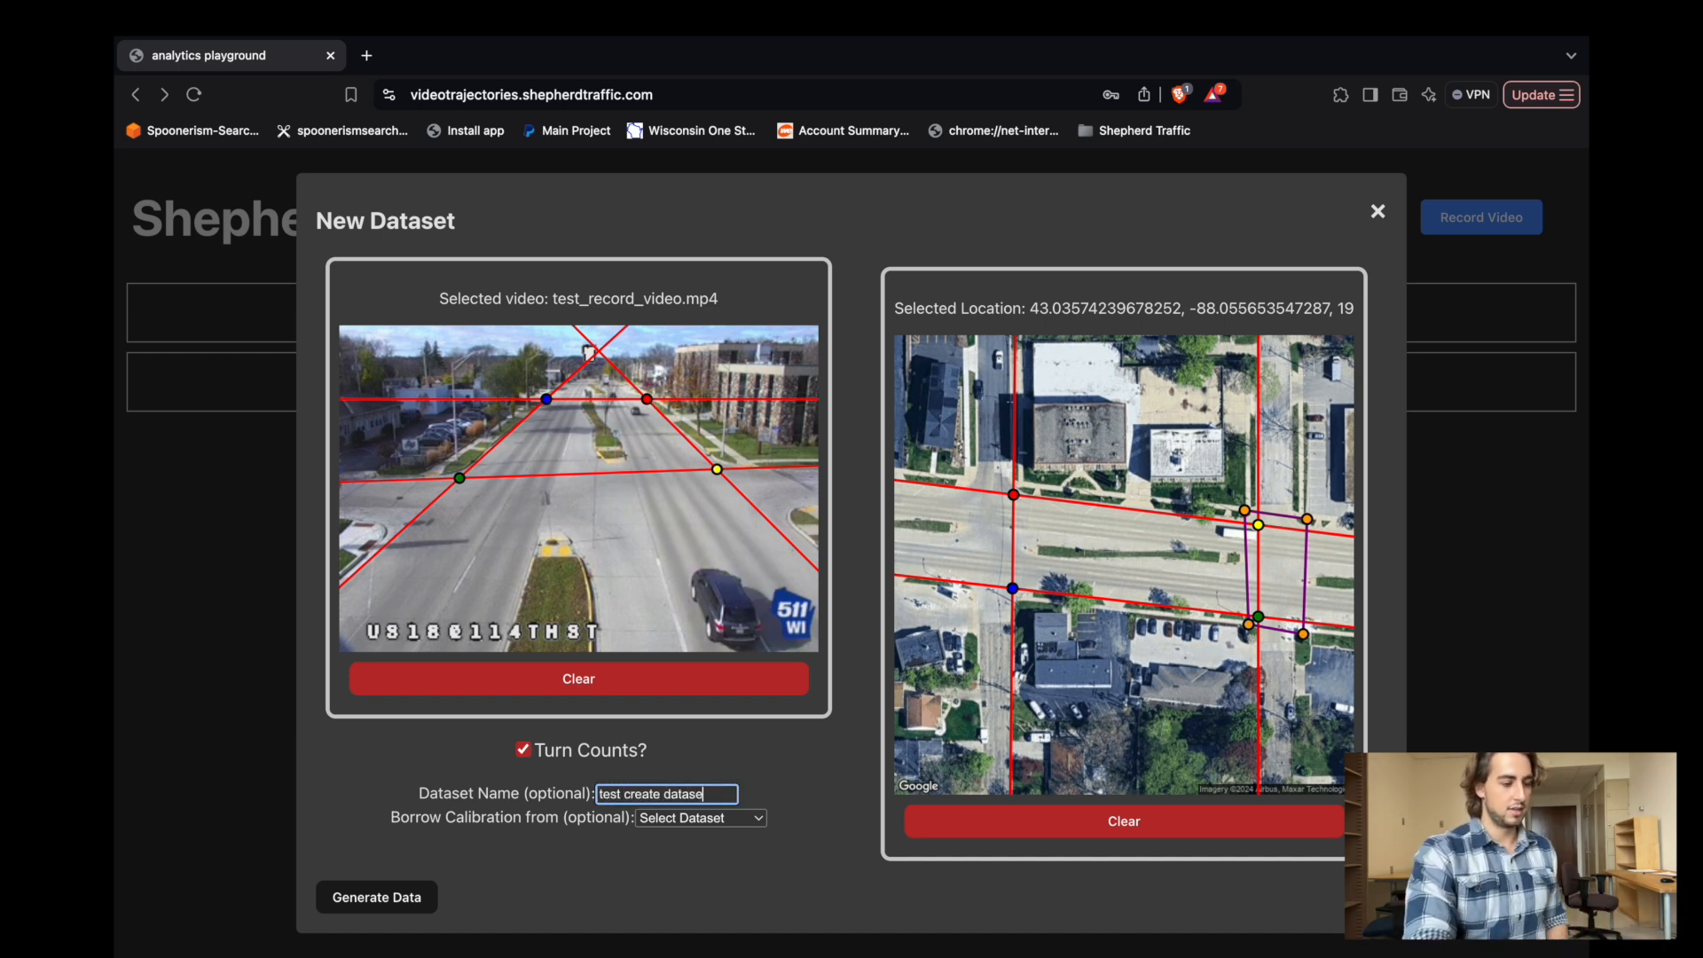
left_click(353, 901)
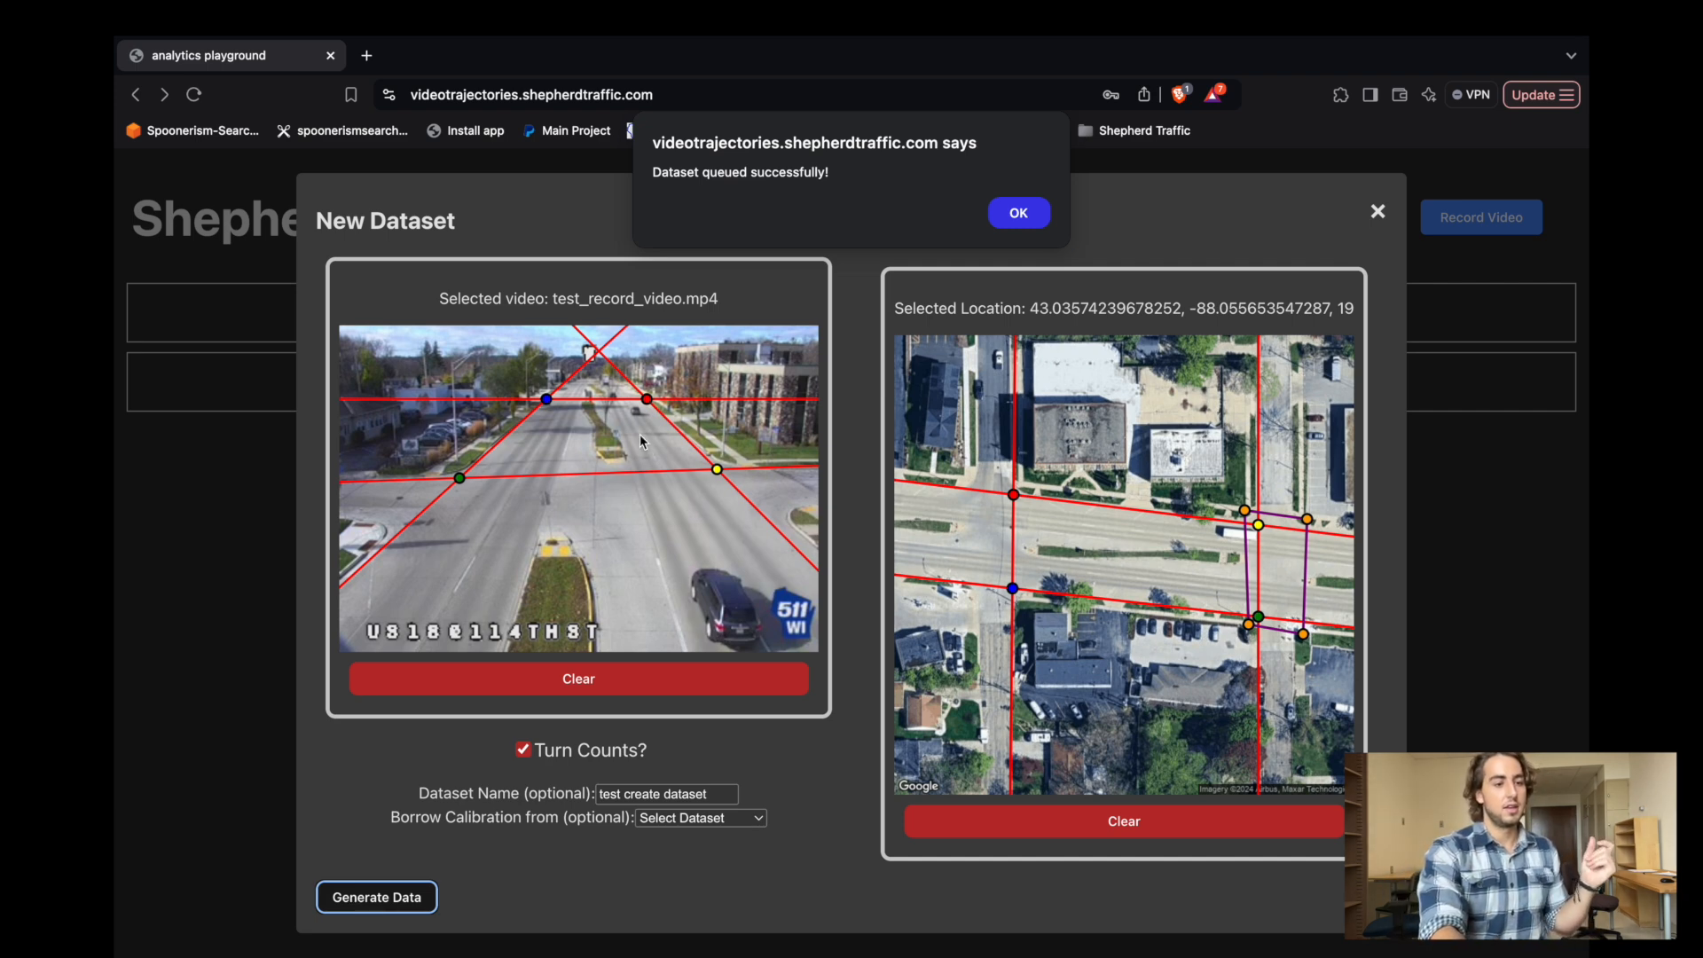
left_click(1020, 215)
Start another dataset with Bluemound_and_114th_20241031113243.mp4 from the videos folder in dev/analytics-playground, and confirm its map.
left_click(905, 222)
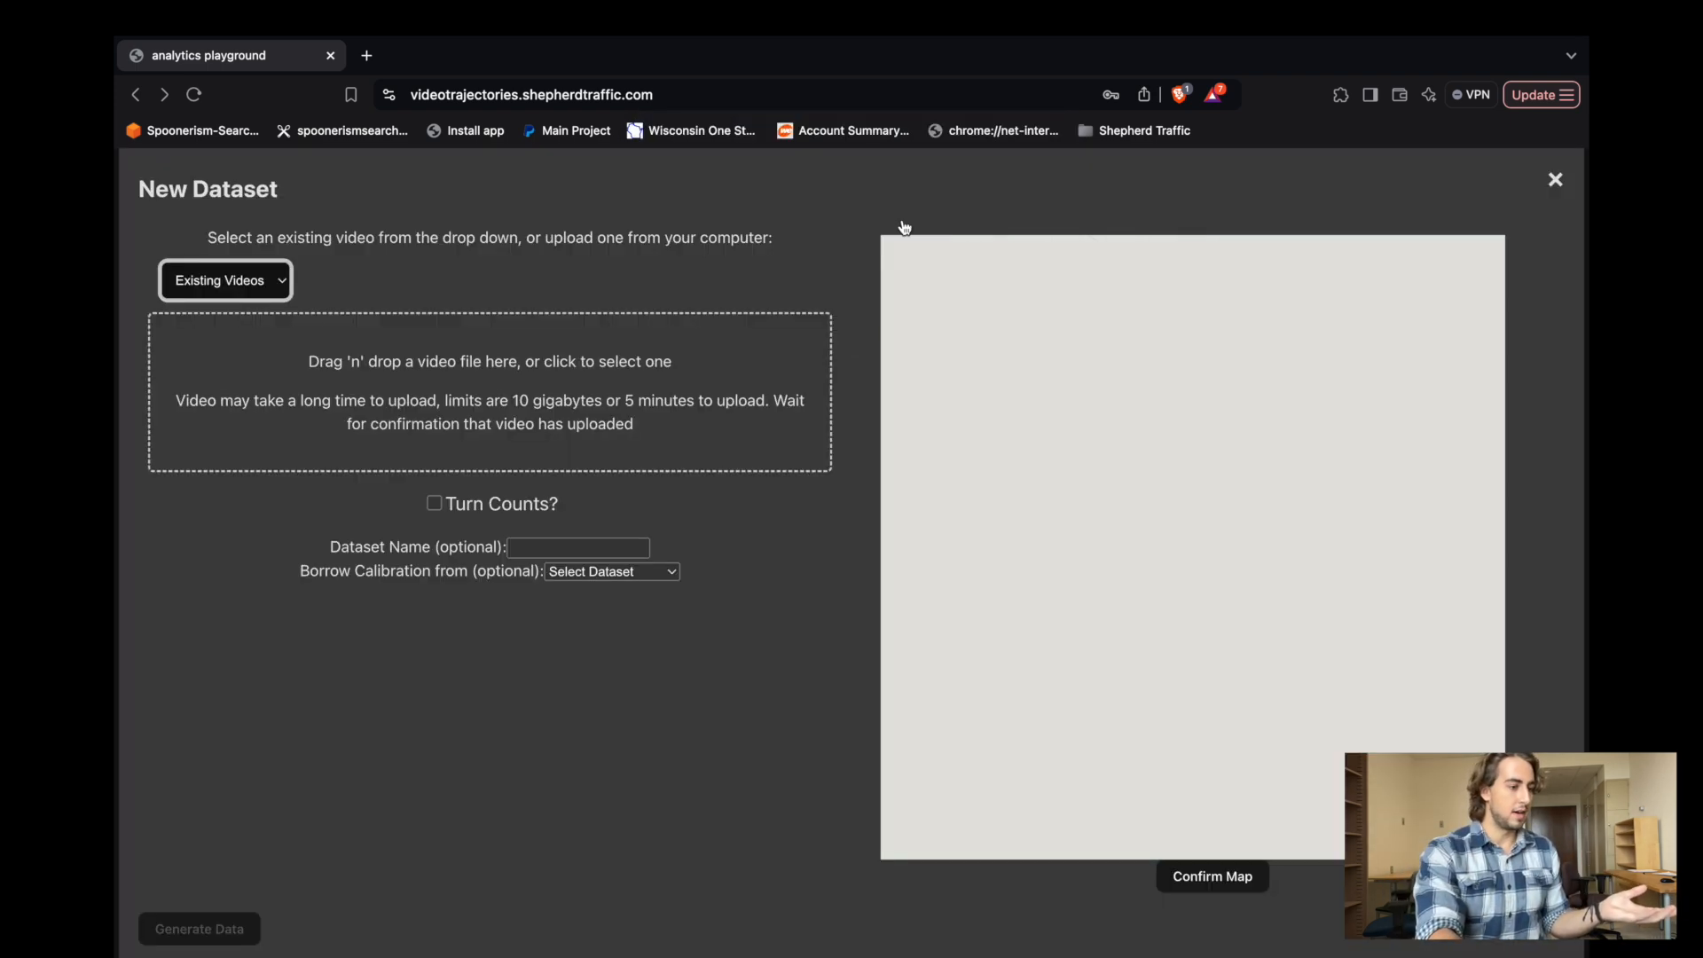
left_click(285, 276)
left_click(475, 381)
left_click(470, 379)
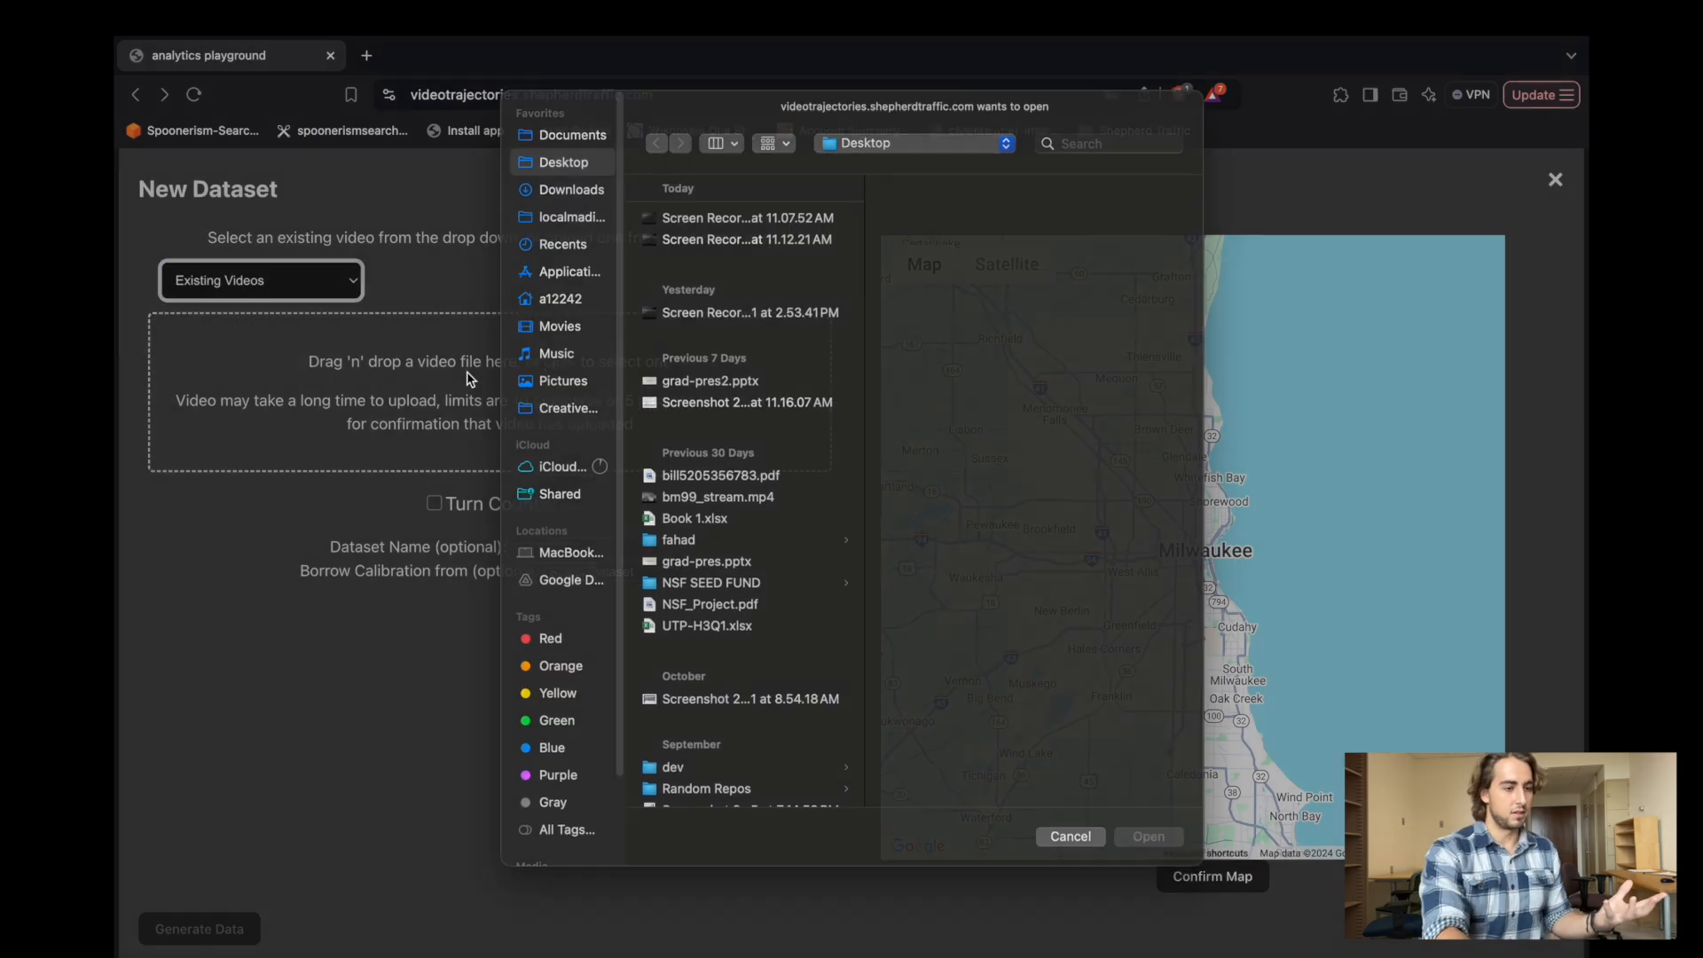
scroll(770, 421, "down", 10)
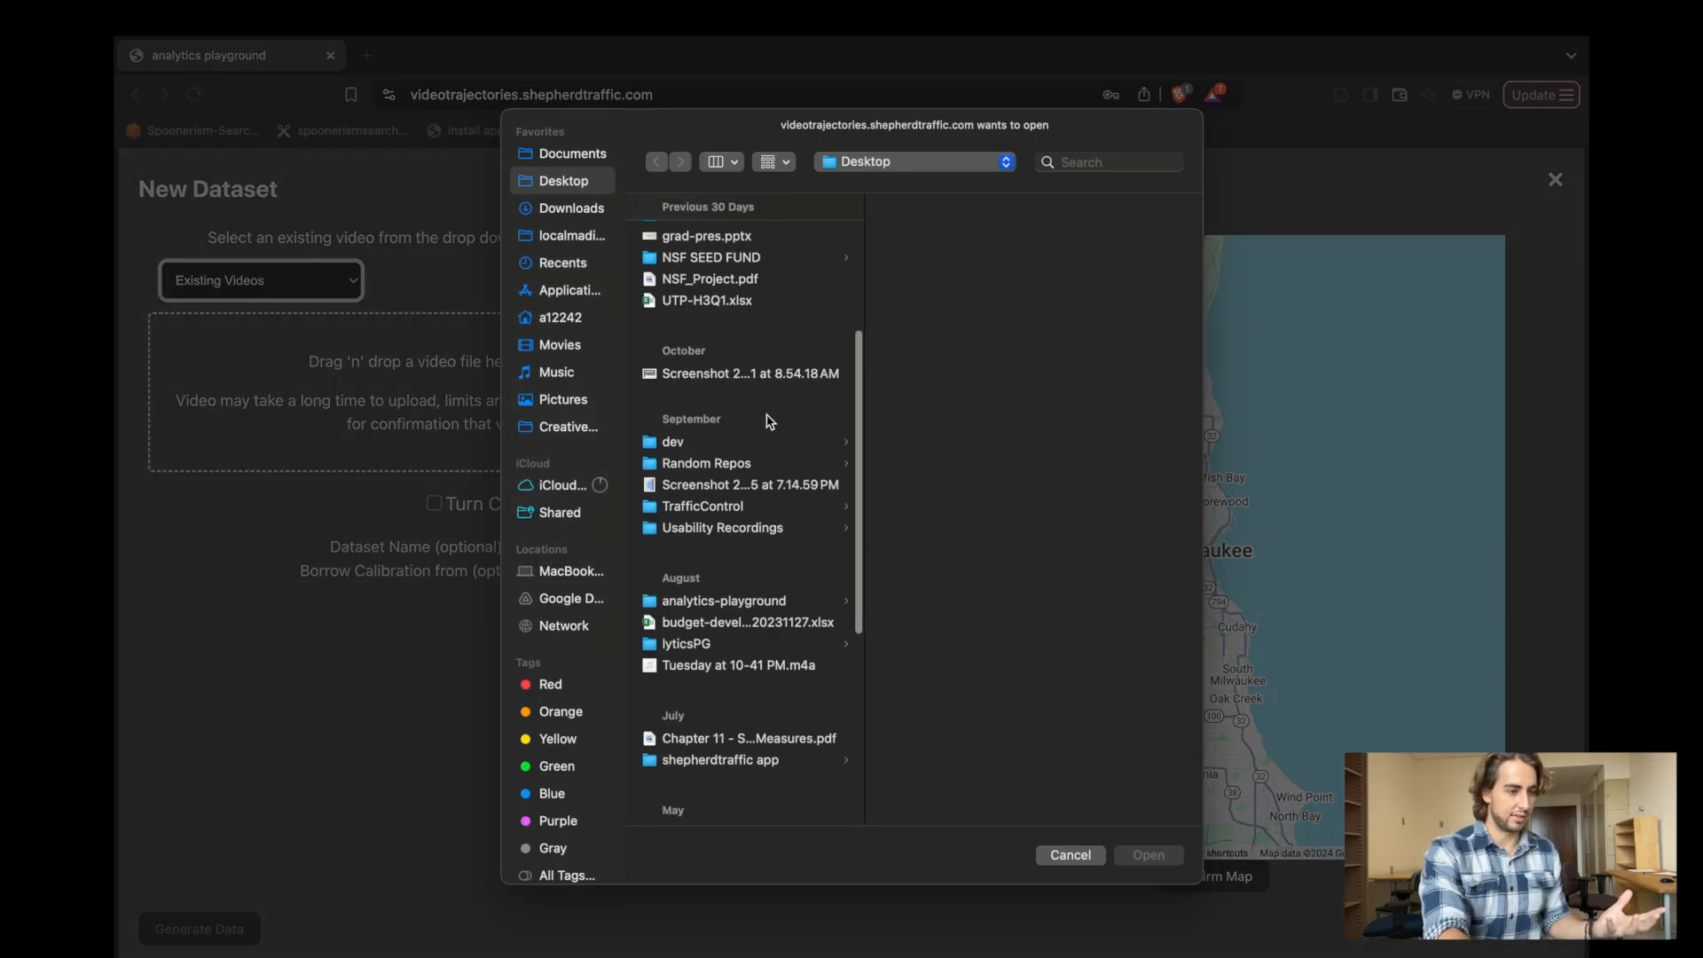
left_click(690, 263)
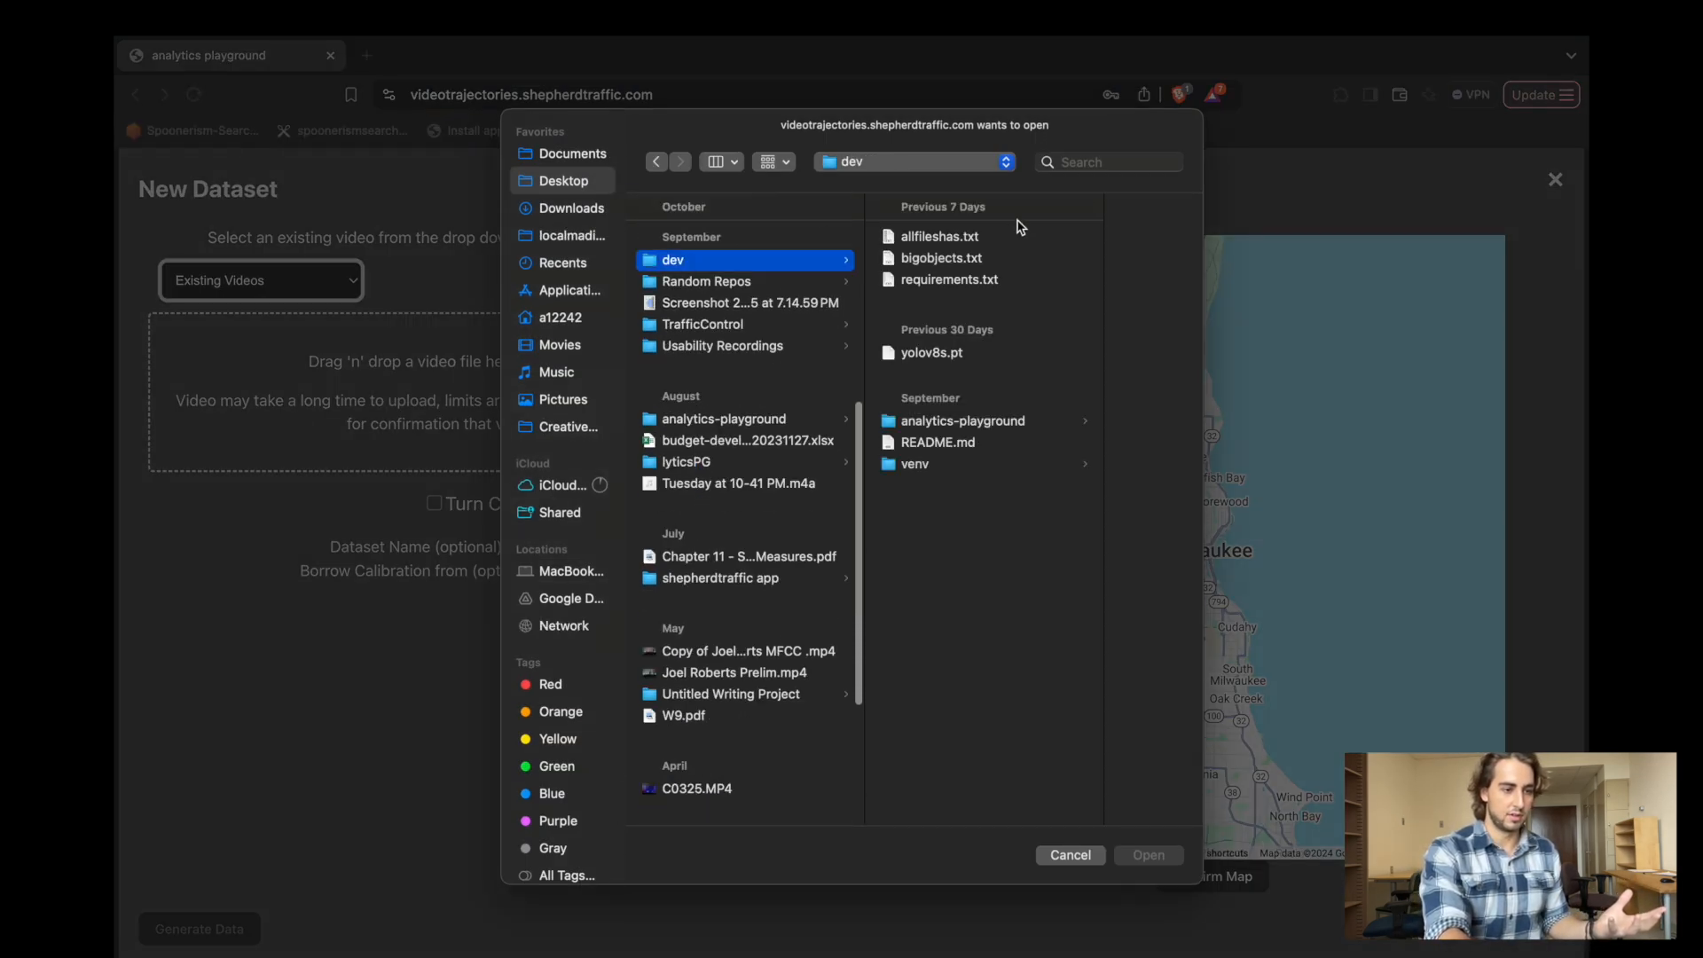
left_click(922, 422)
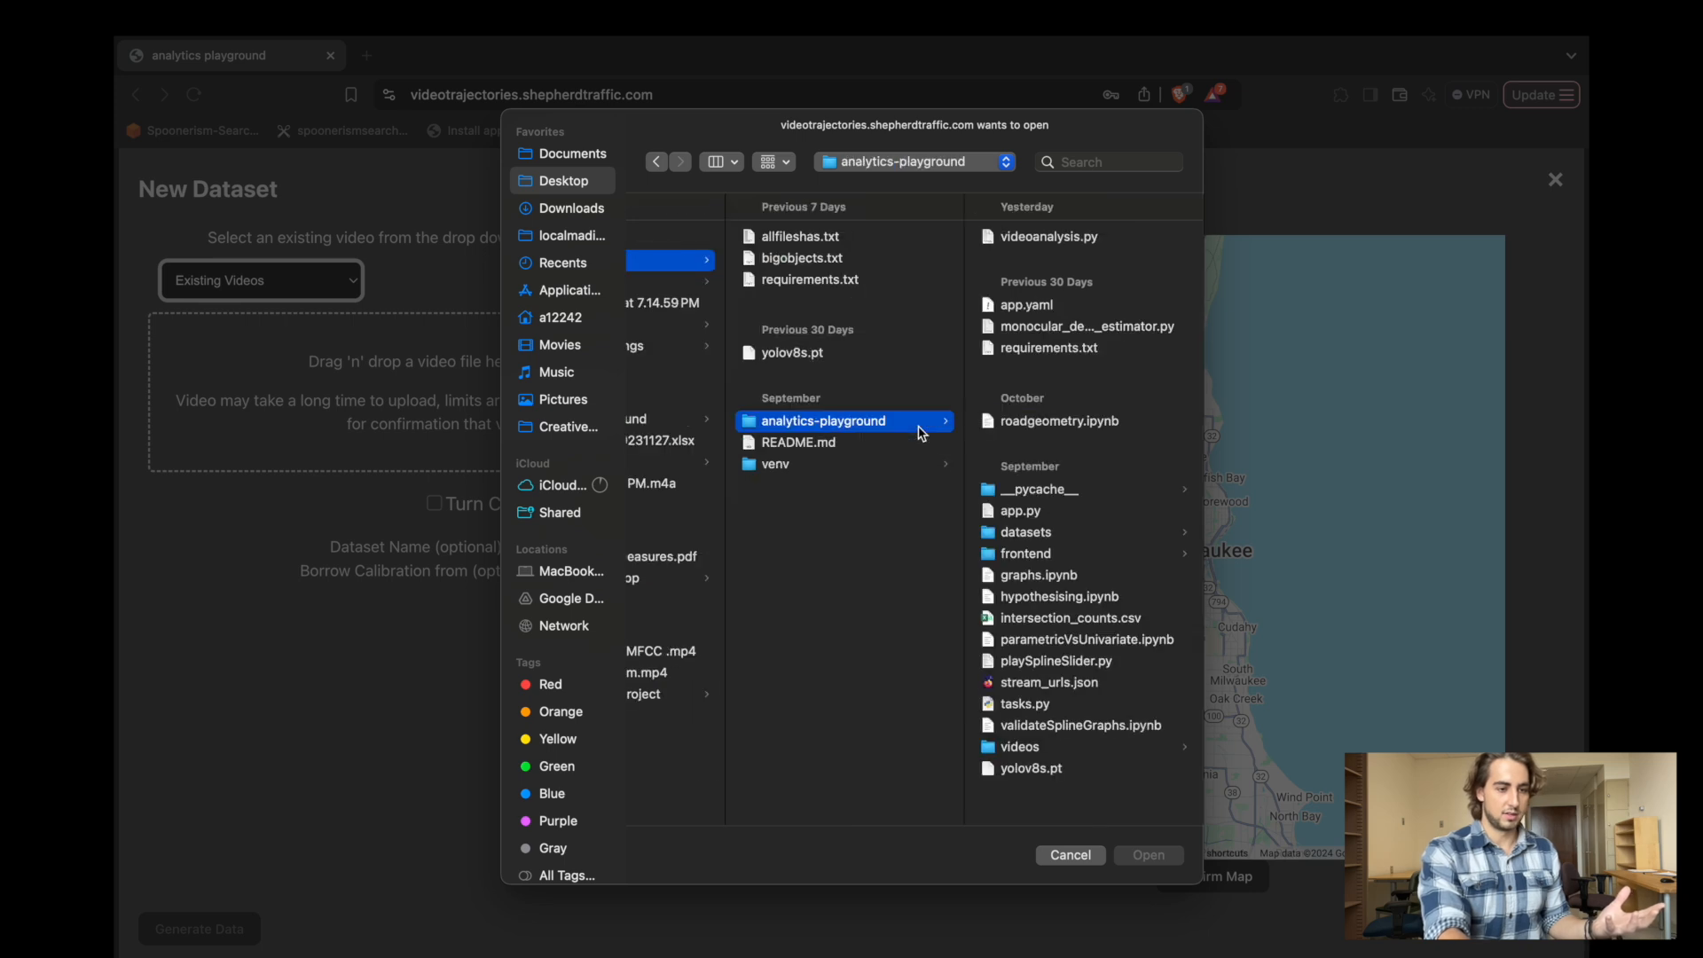
left_click(1028, 747)
left_click(1060, 507)
key("Return")
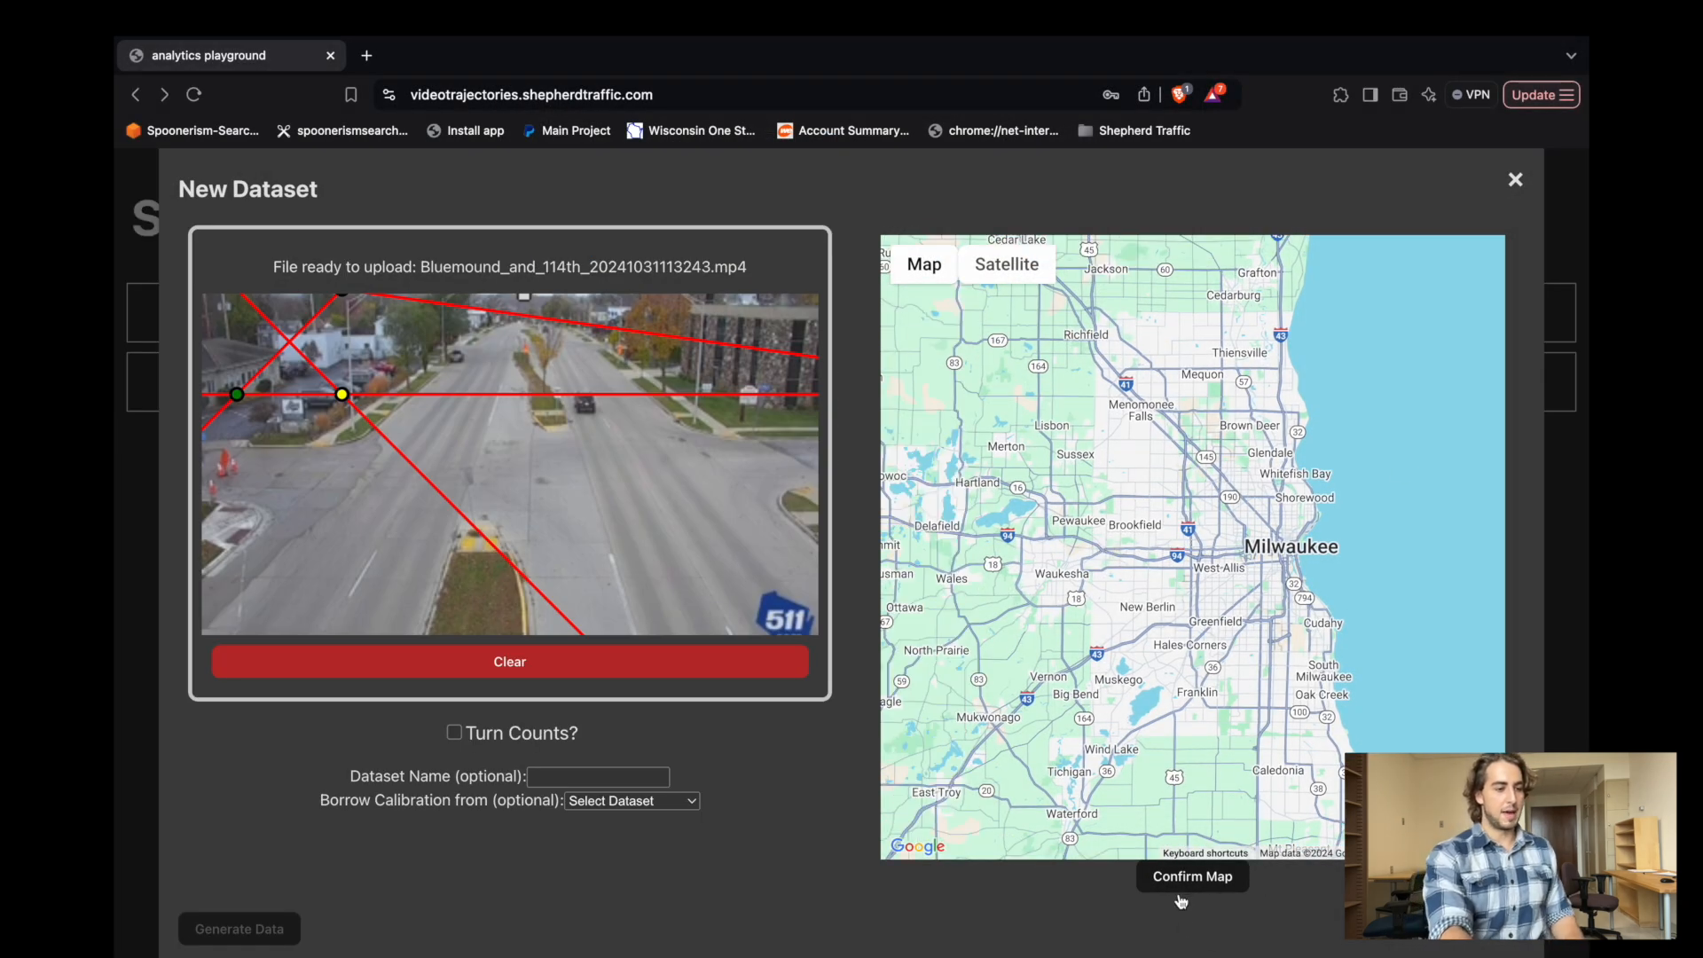
left_click(1181, 896)
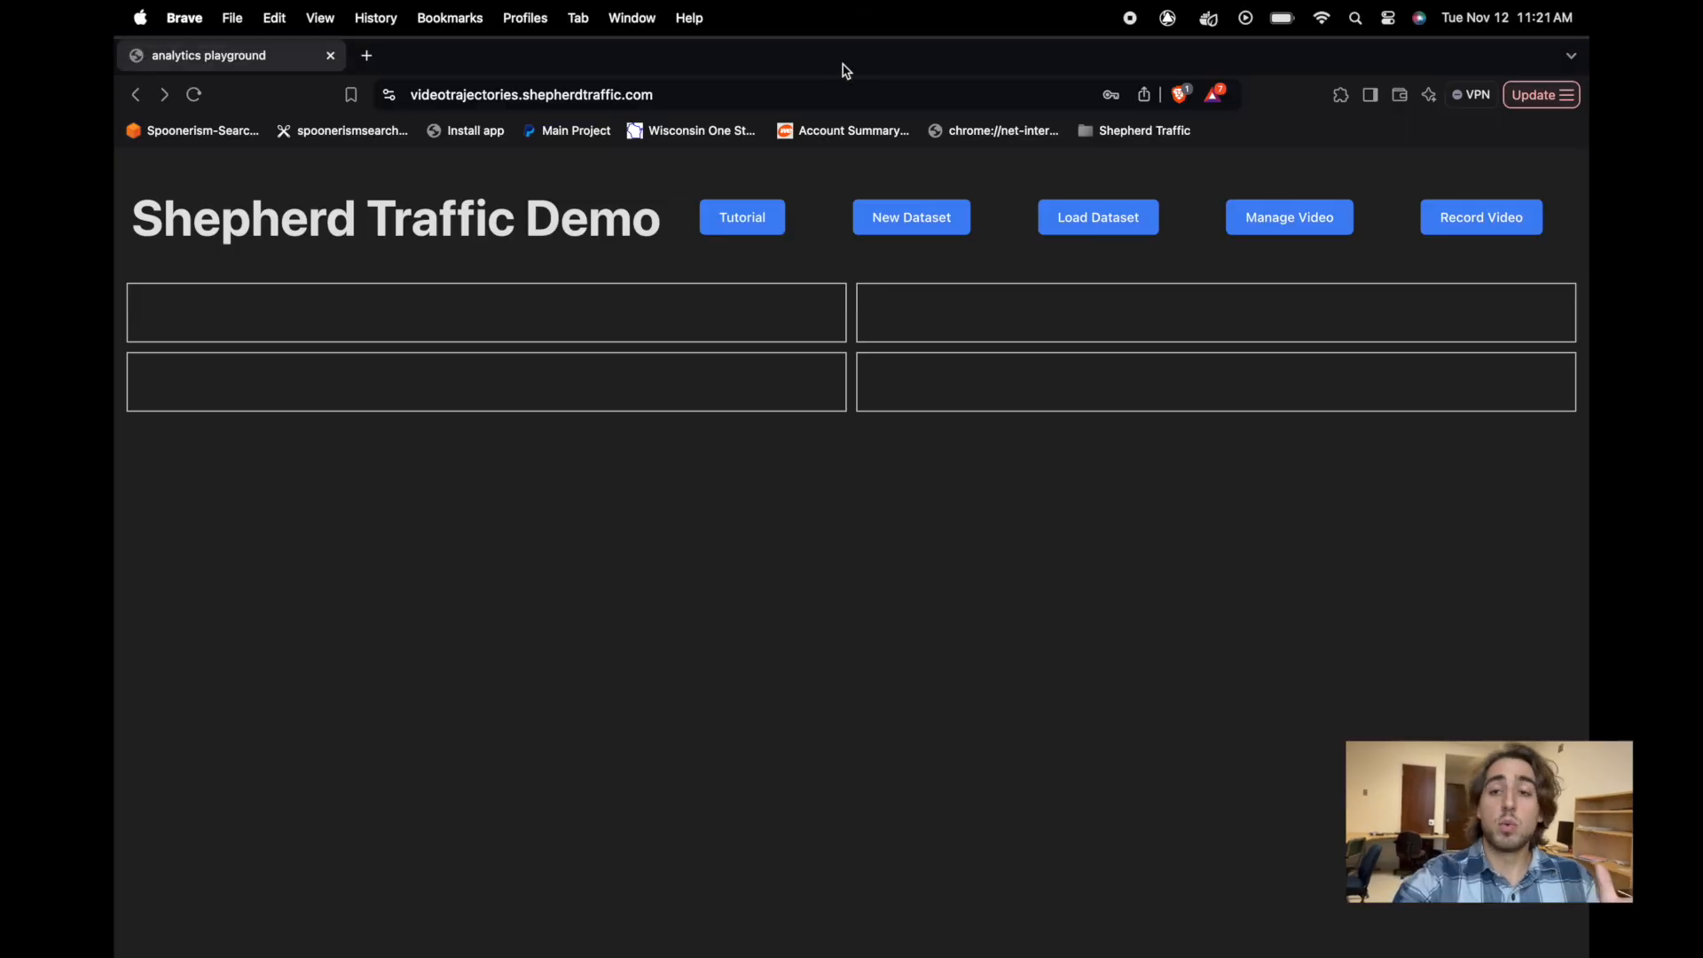
View the saved datasets and refresh the list to check the processing status of the new ones.
left_click(1097, 222)
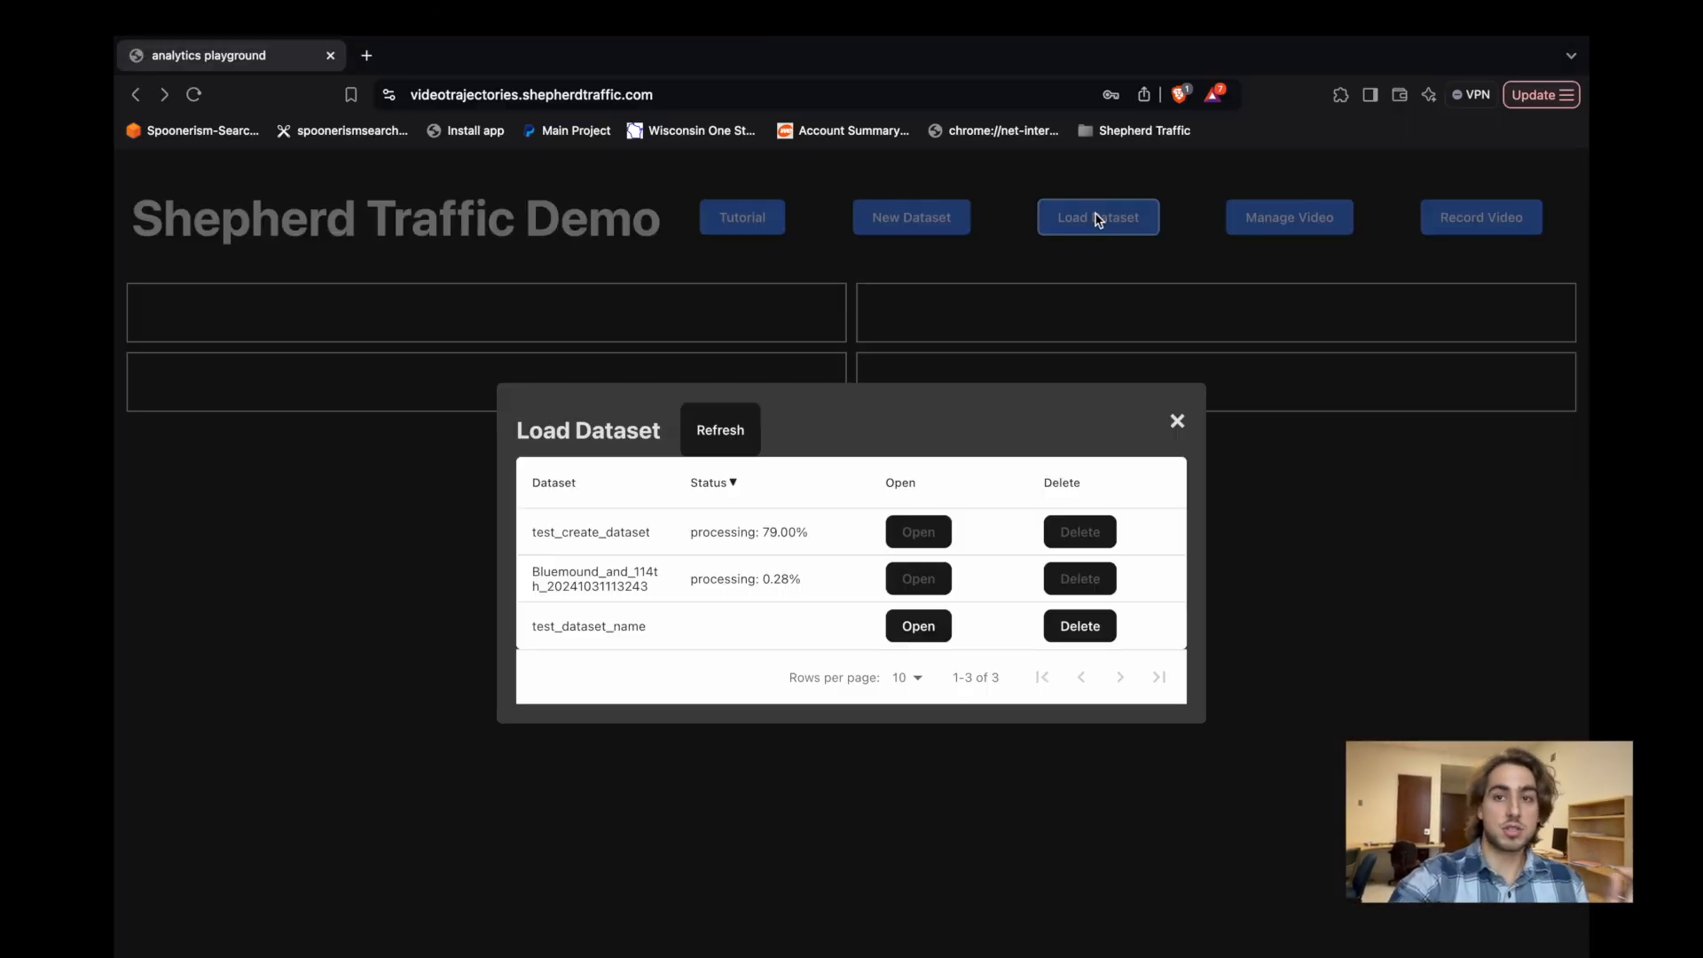
left_click(731, 432)
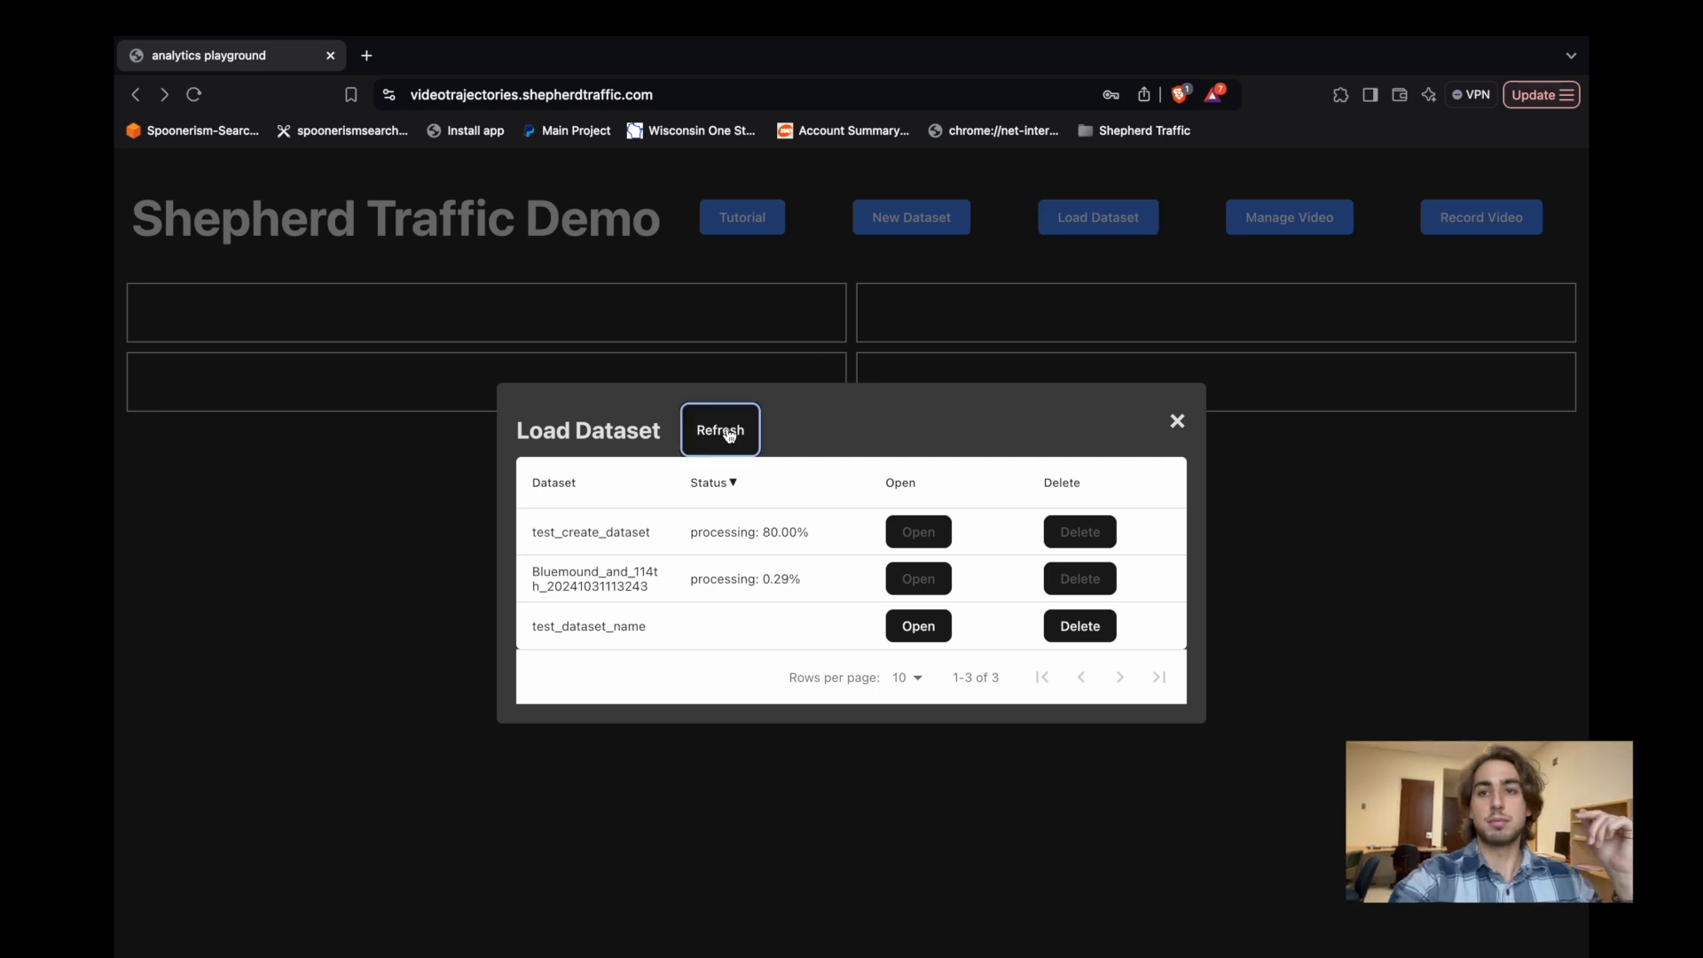
left_click(736, 434)
left_click(739, 437)
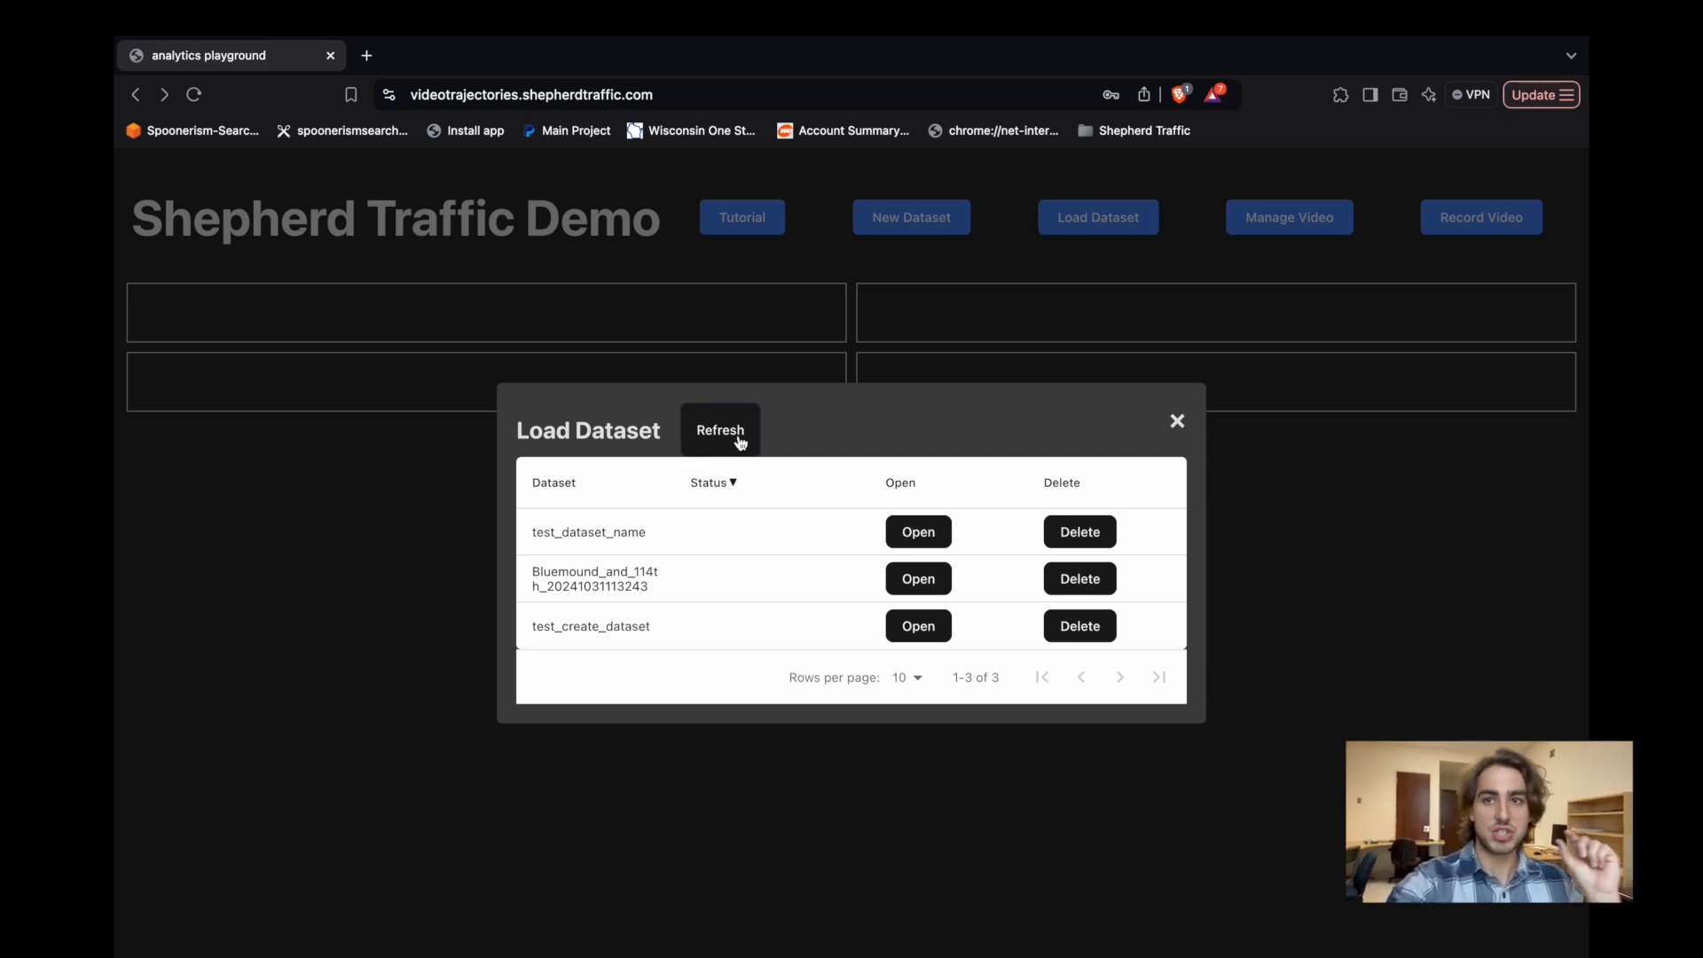
left_click(732, 440)
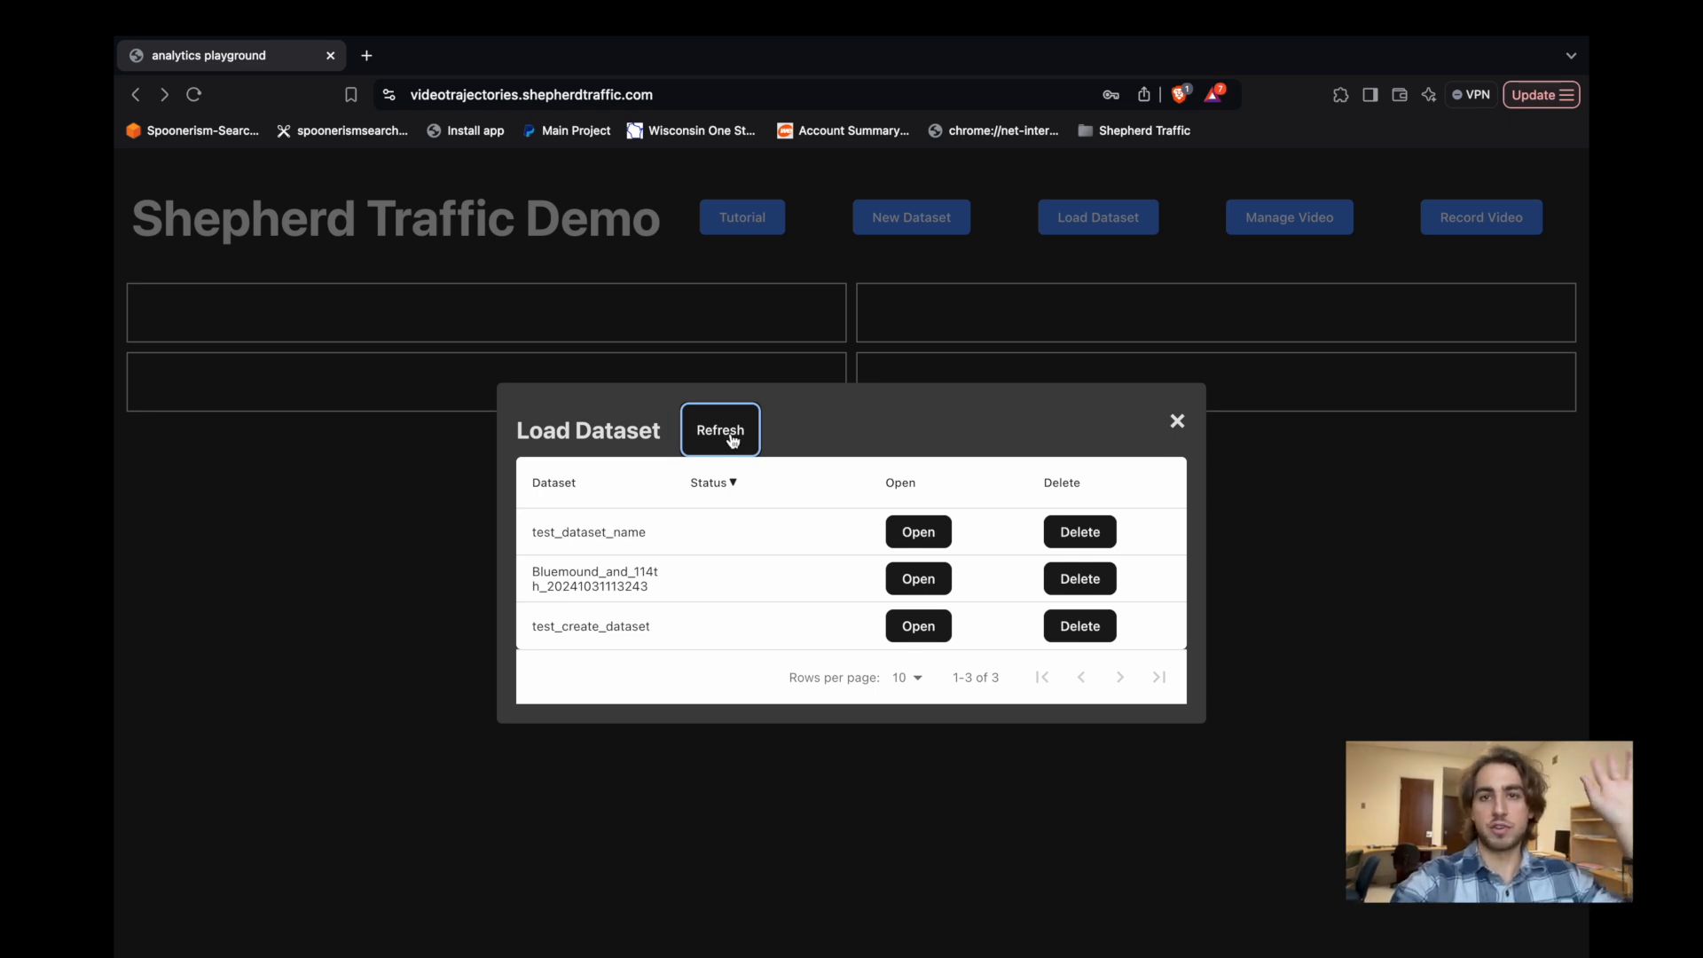
left_click(742, 437)
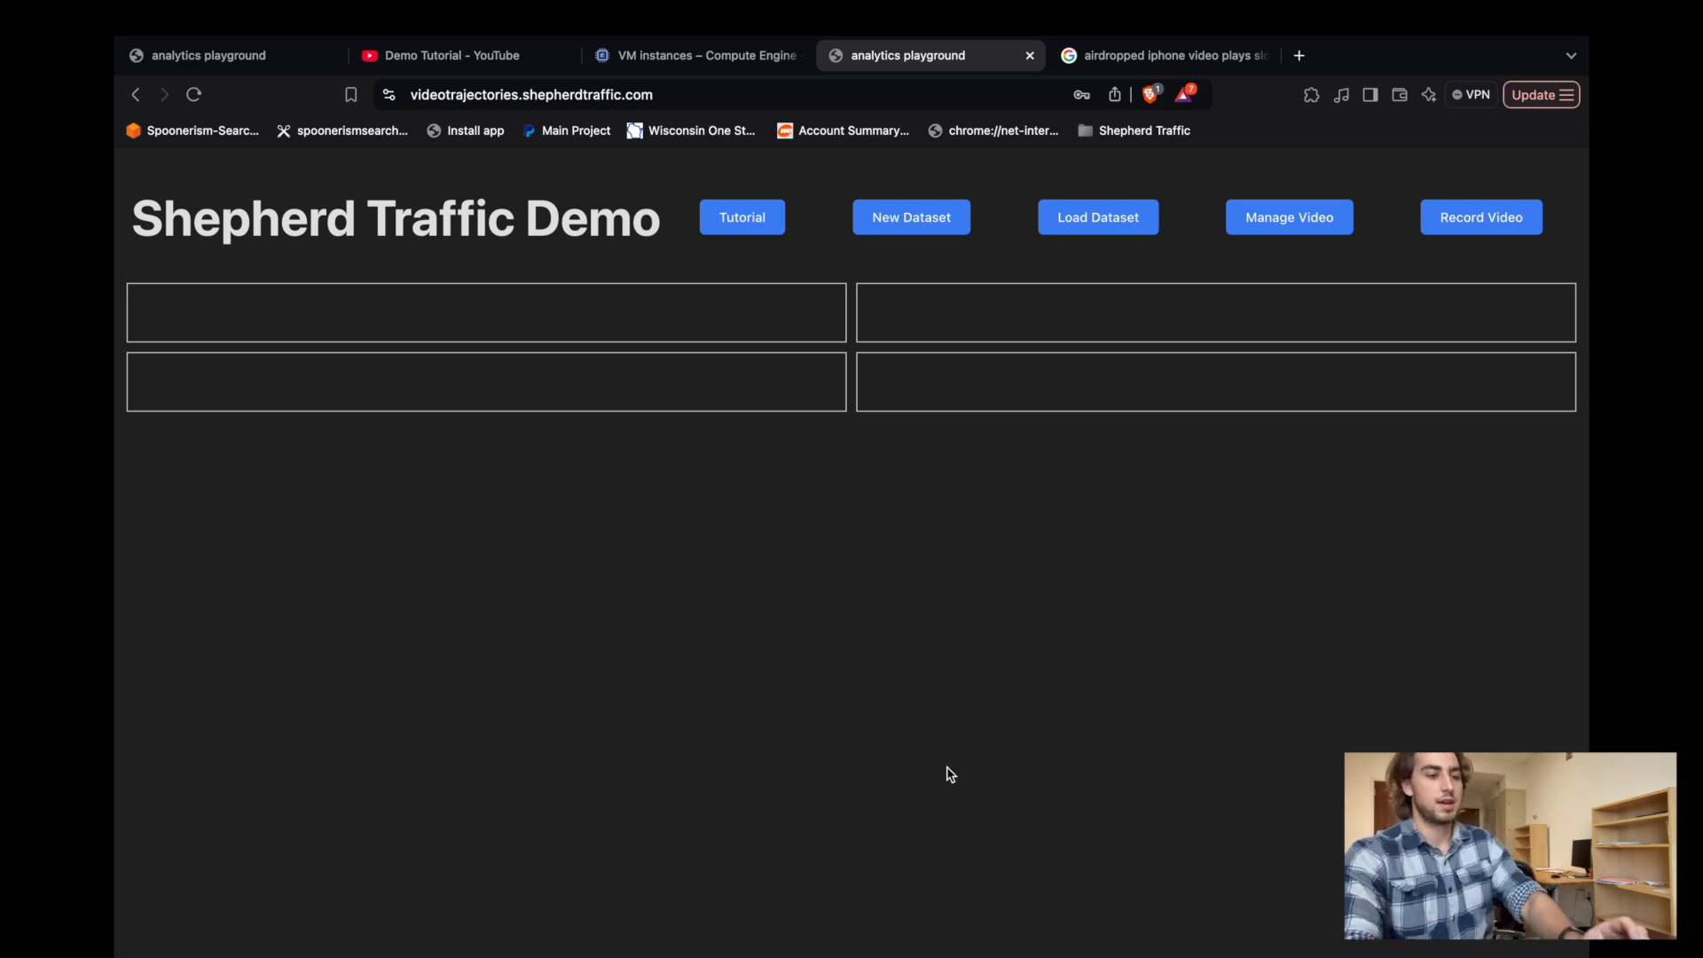
Start a new dataset from the existing video Bluemound_and_114th_2024-11-12_21:29.mp4.
left_click(896, 228)
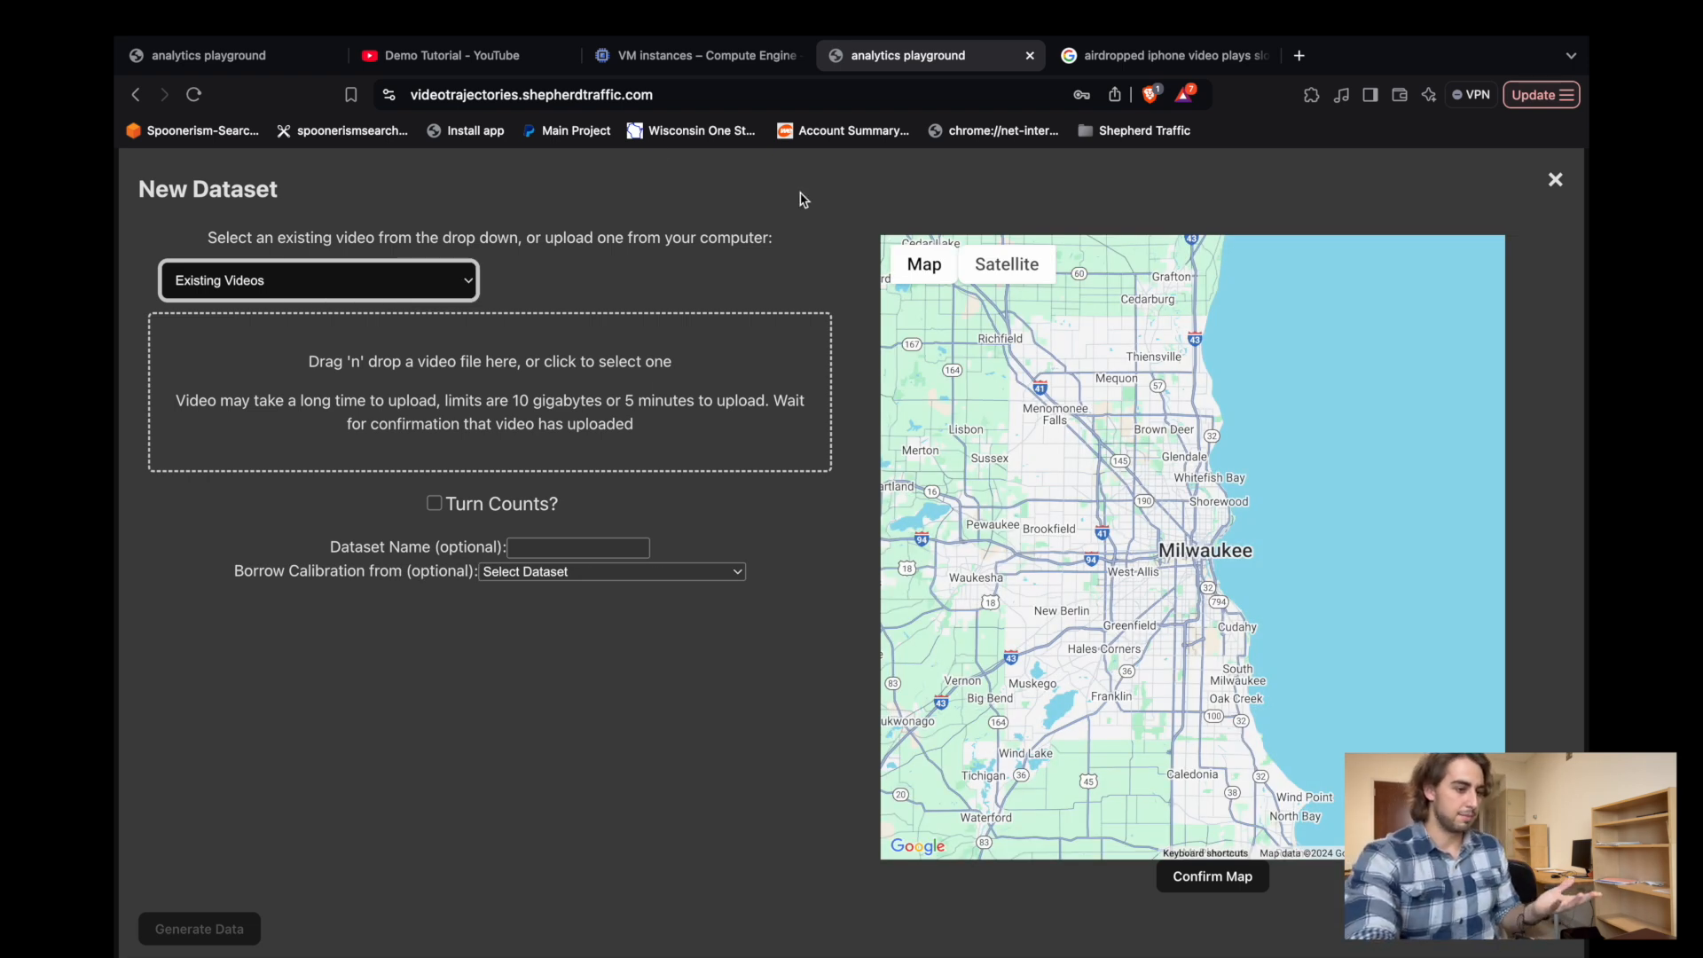
left_click(328, 263)
left_click(426, 371)
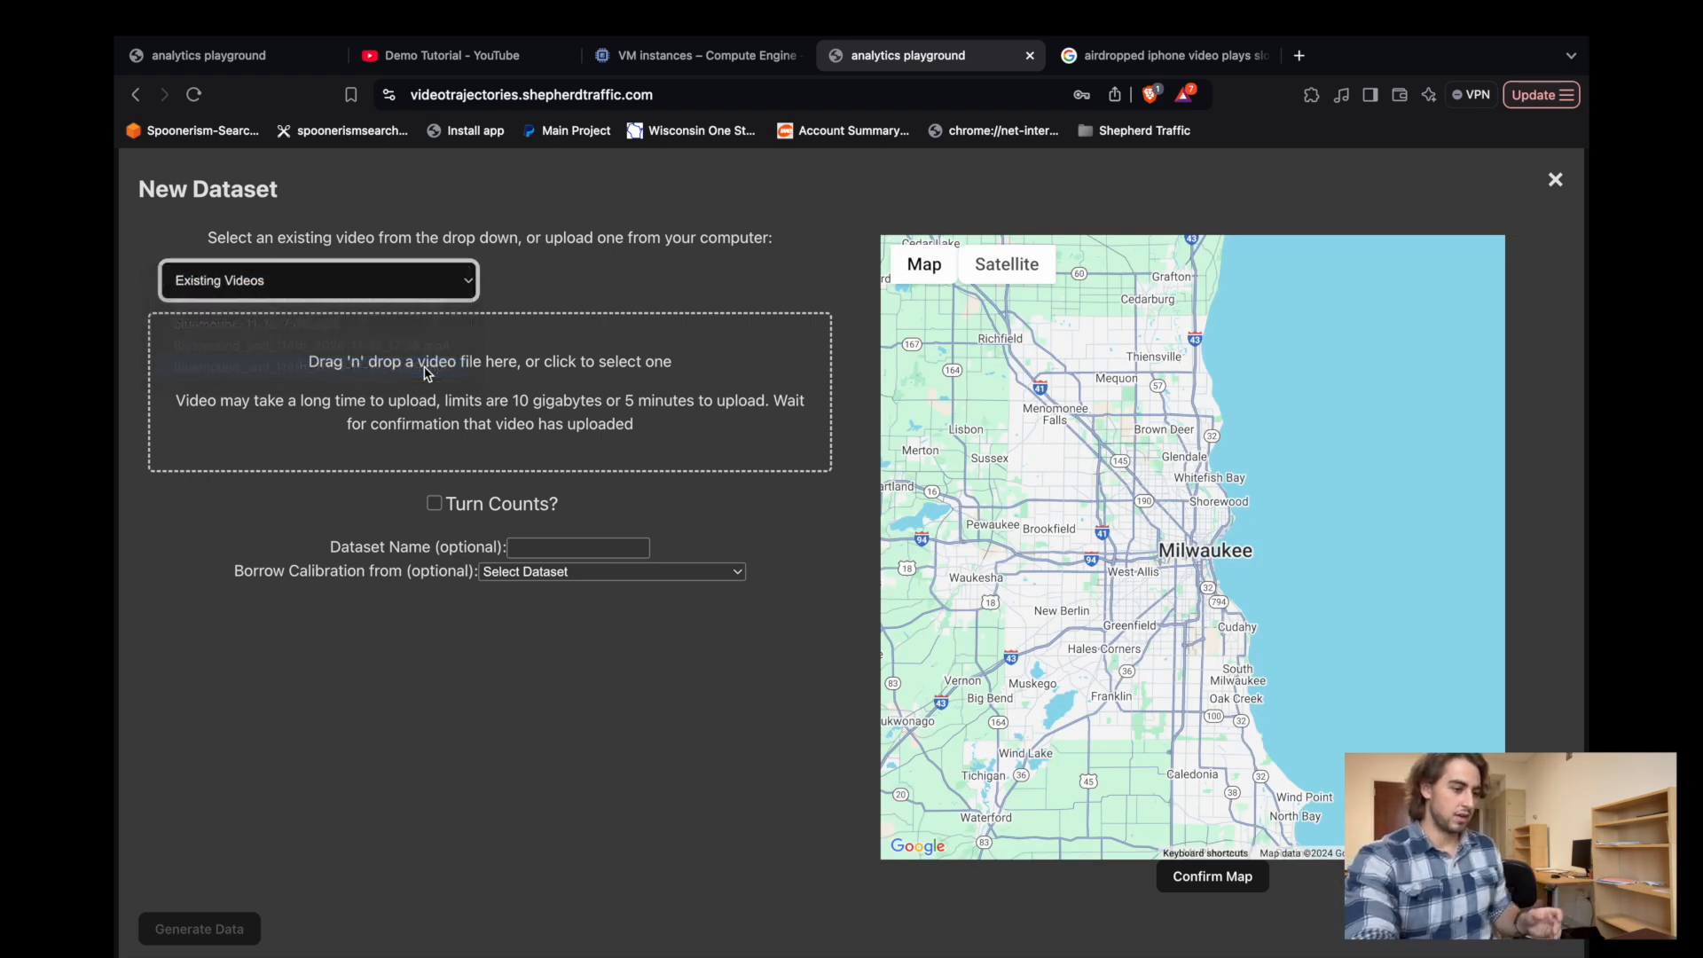
Borrow the calibration from test_create_dataset for the new dataset and generate its data.
left_click(388, 806)
triple_click(425, 807)
left_click(427, 808)
left_click(601, 803)
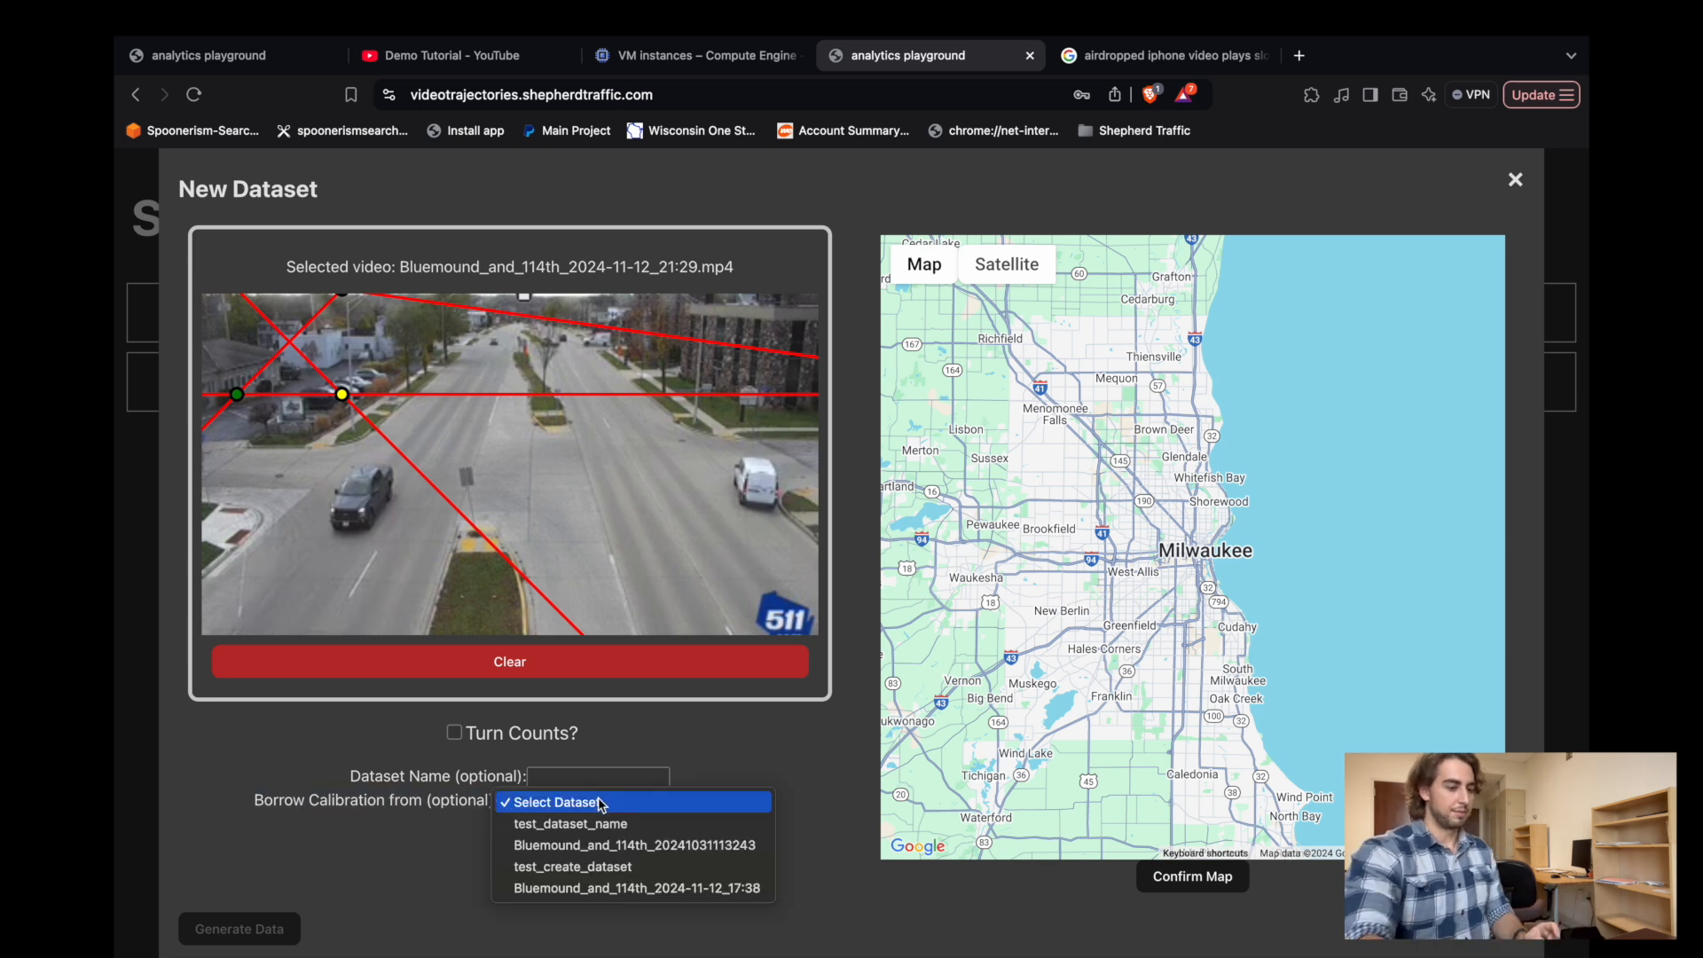
left_click(634, 845)
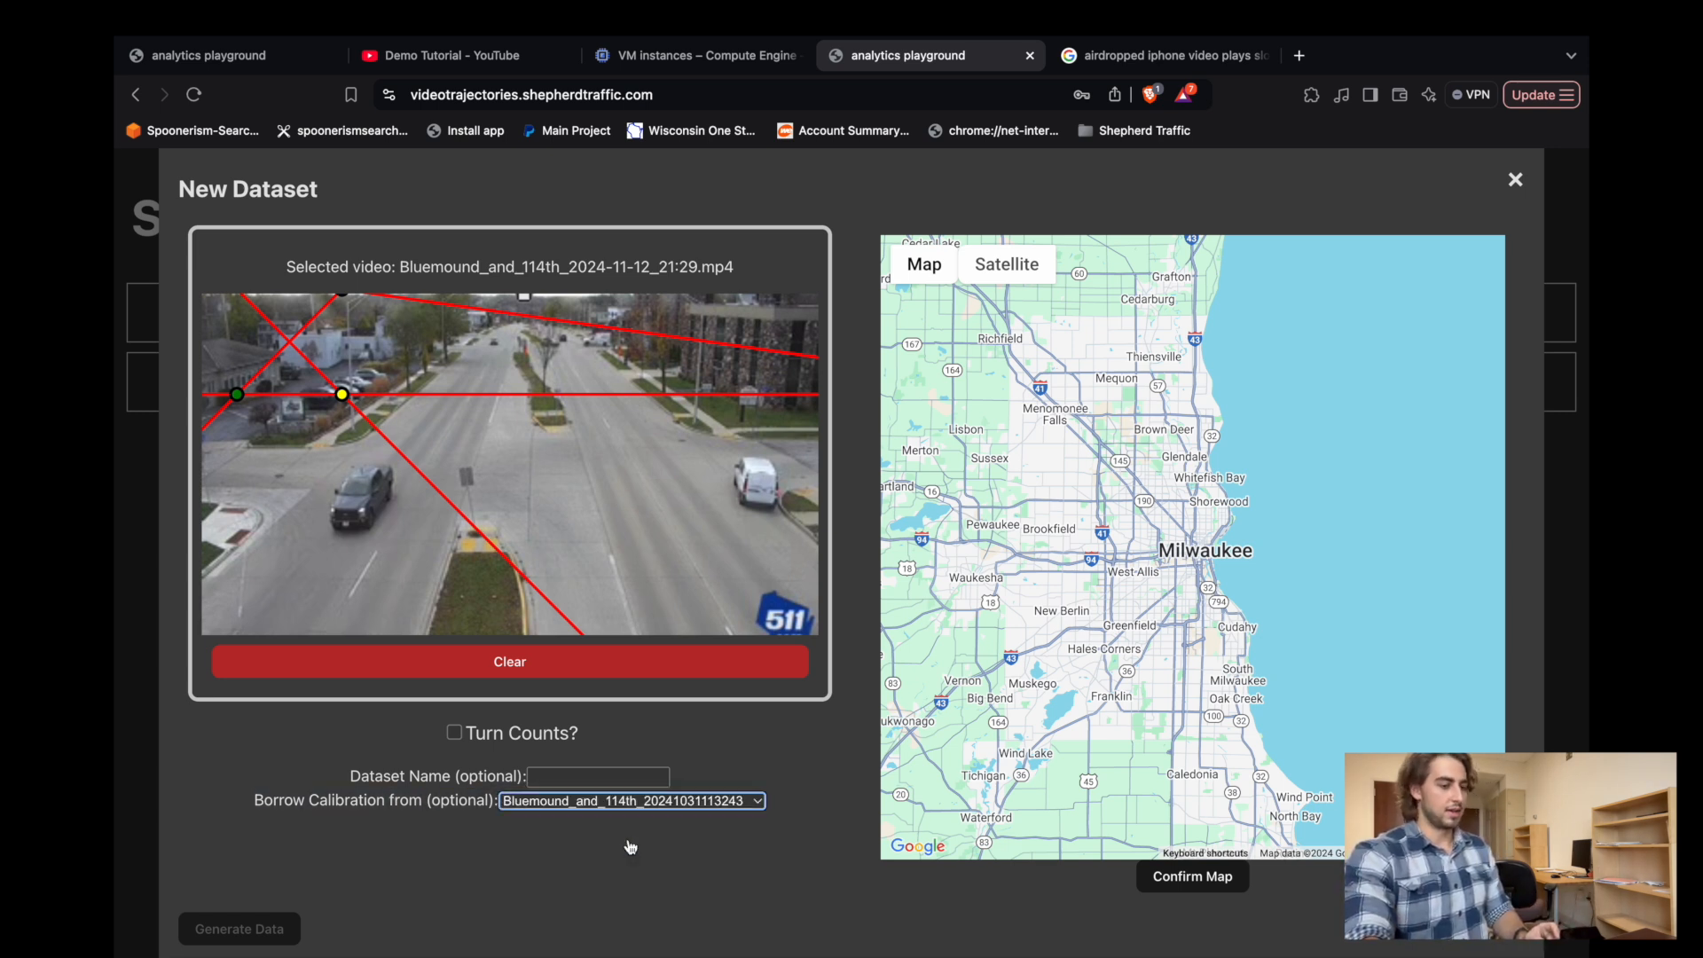
left_click(632, 806)
left_click(632, 780)
left_click(652, 809)
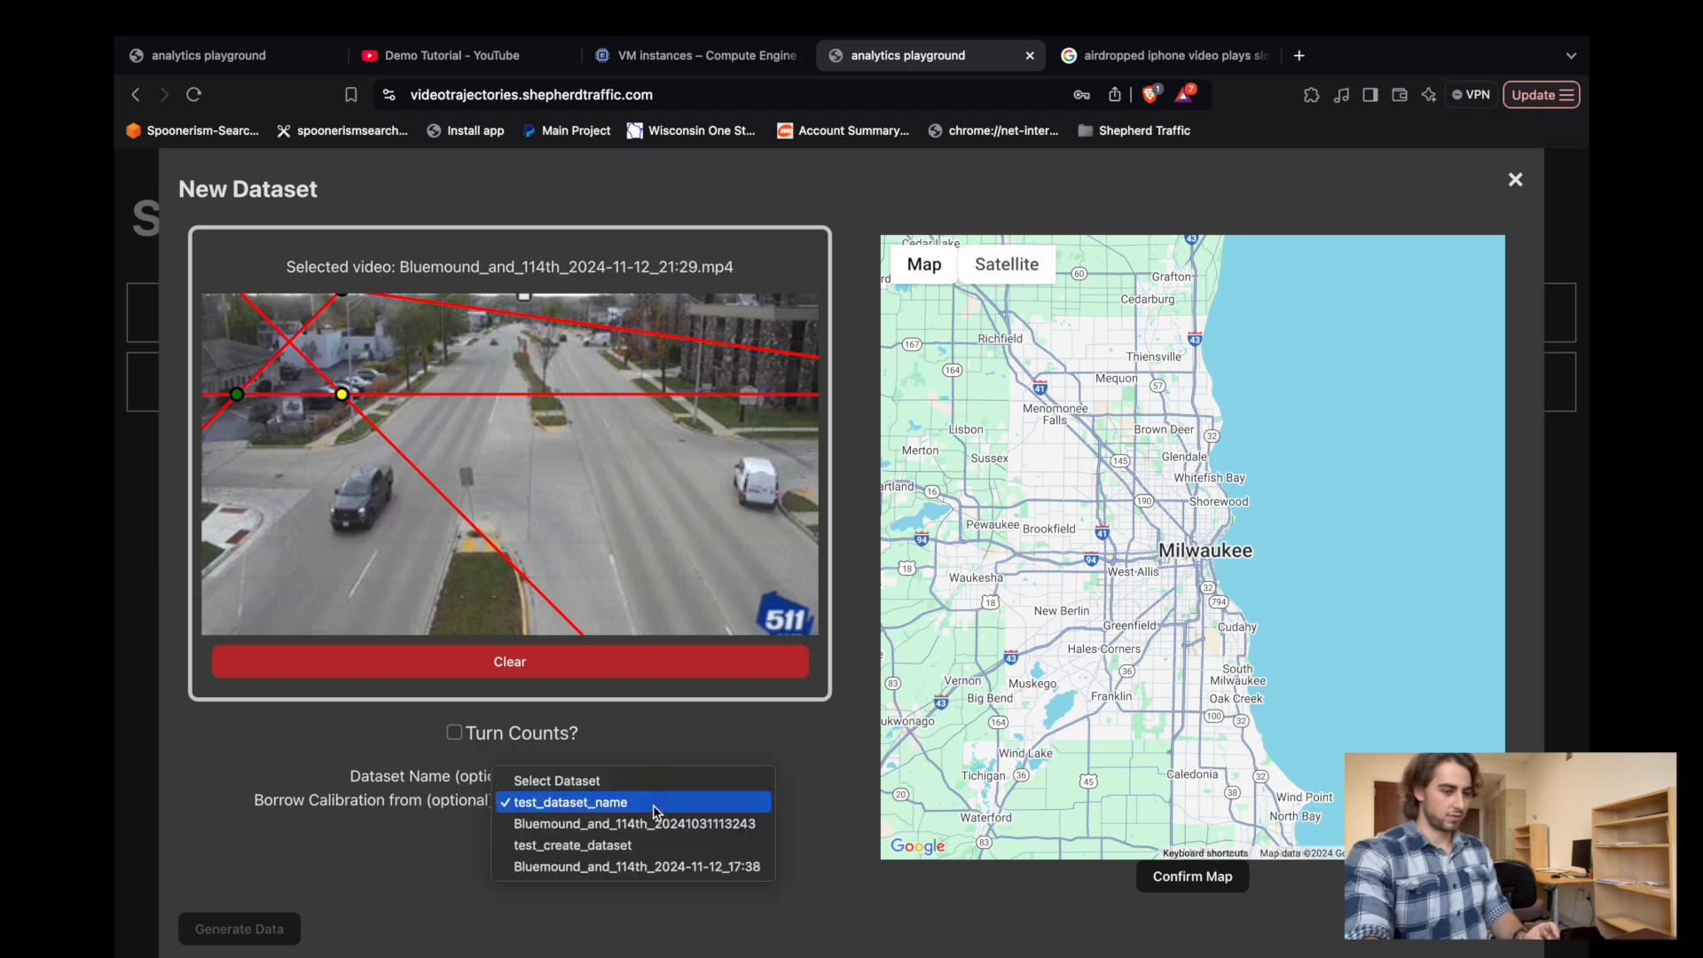
left_click(645, 844)
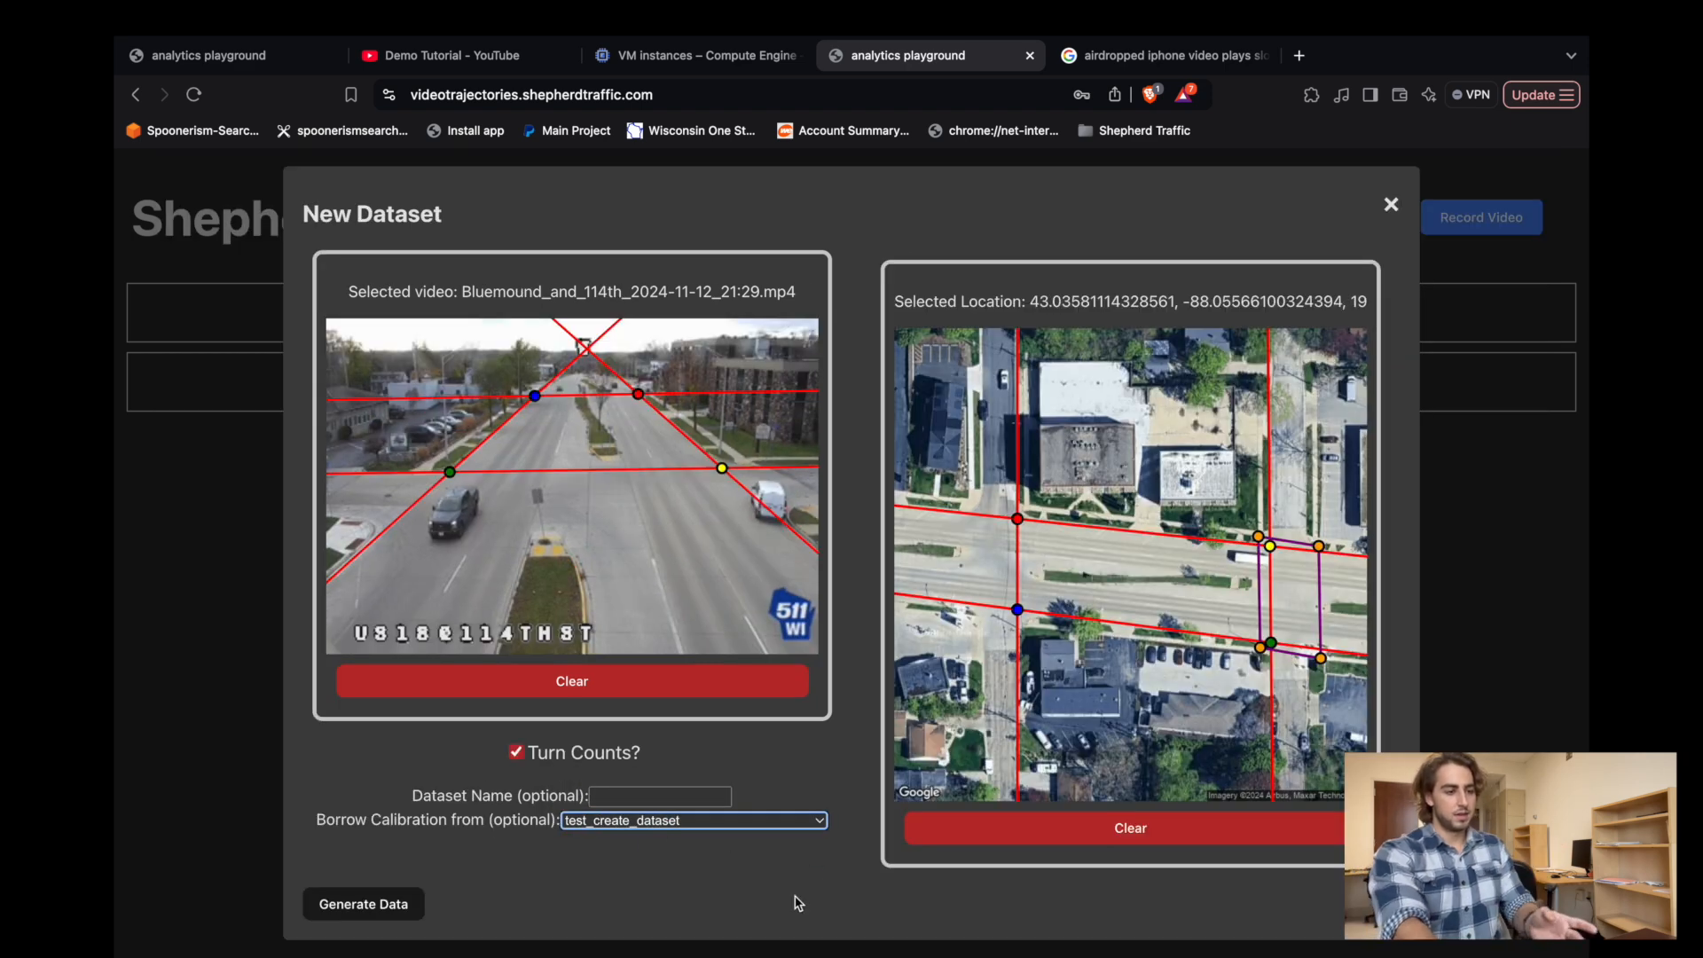
left_click(534, 395)
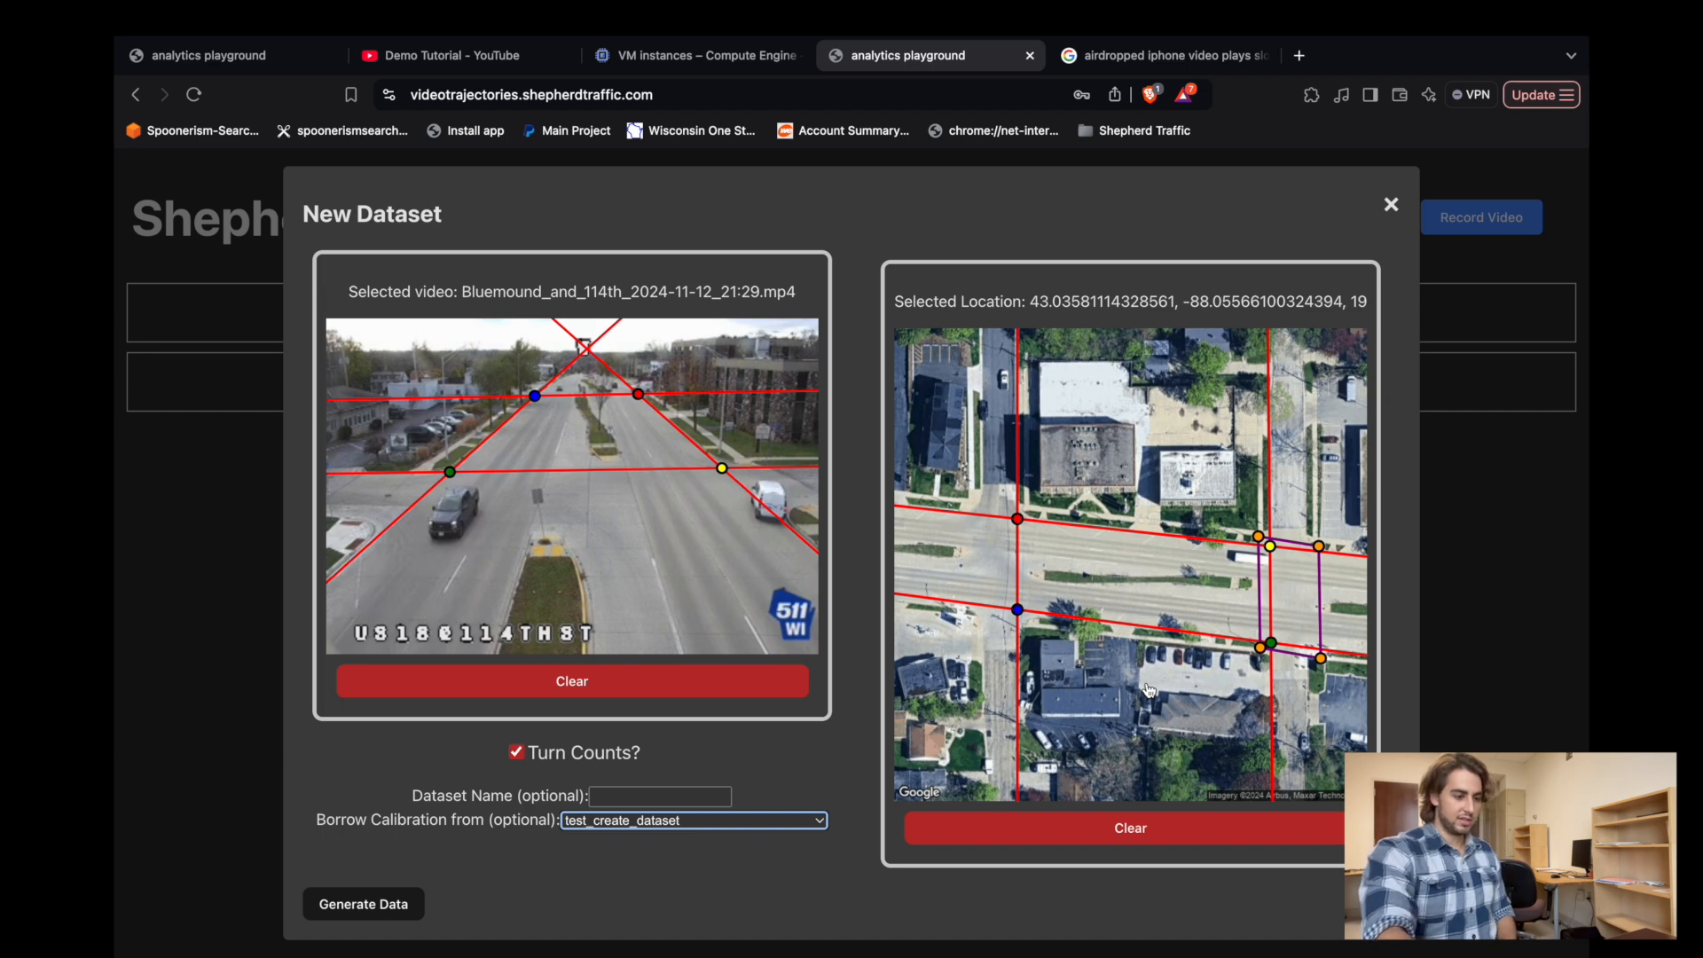
left_click(333, 907)
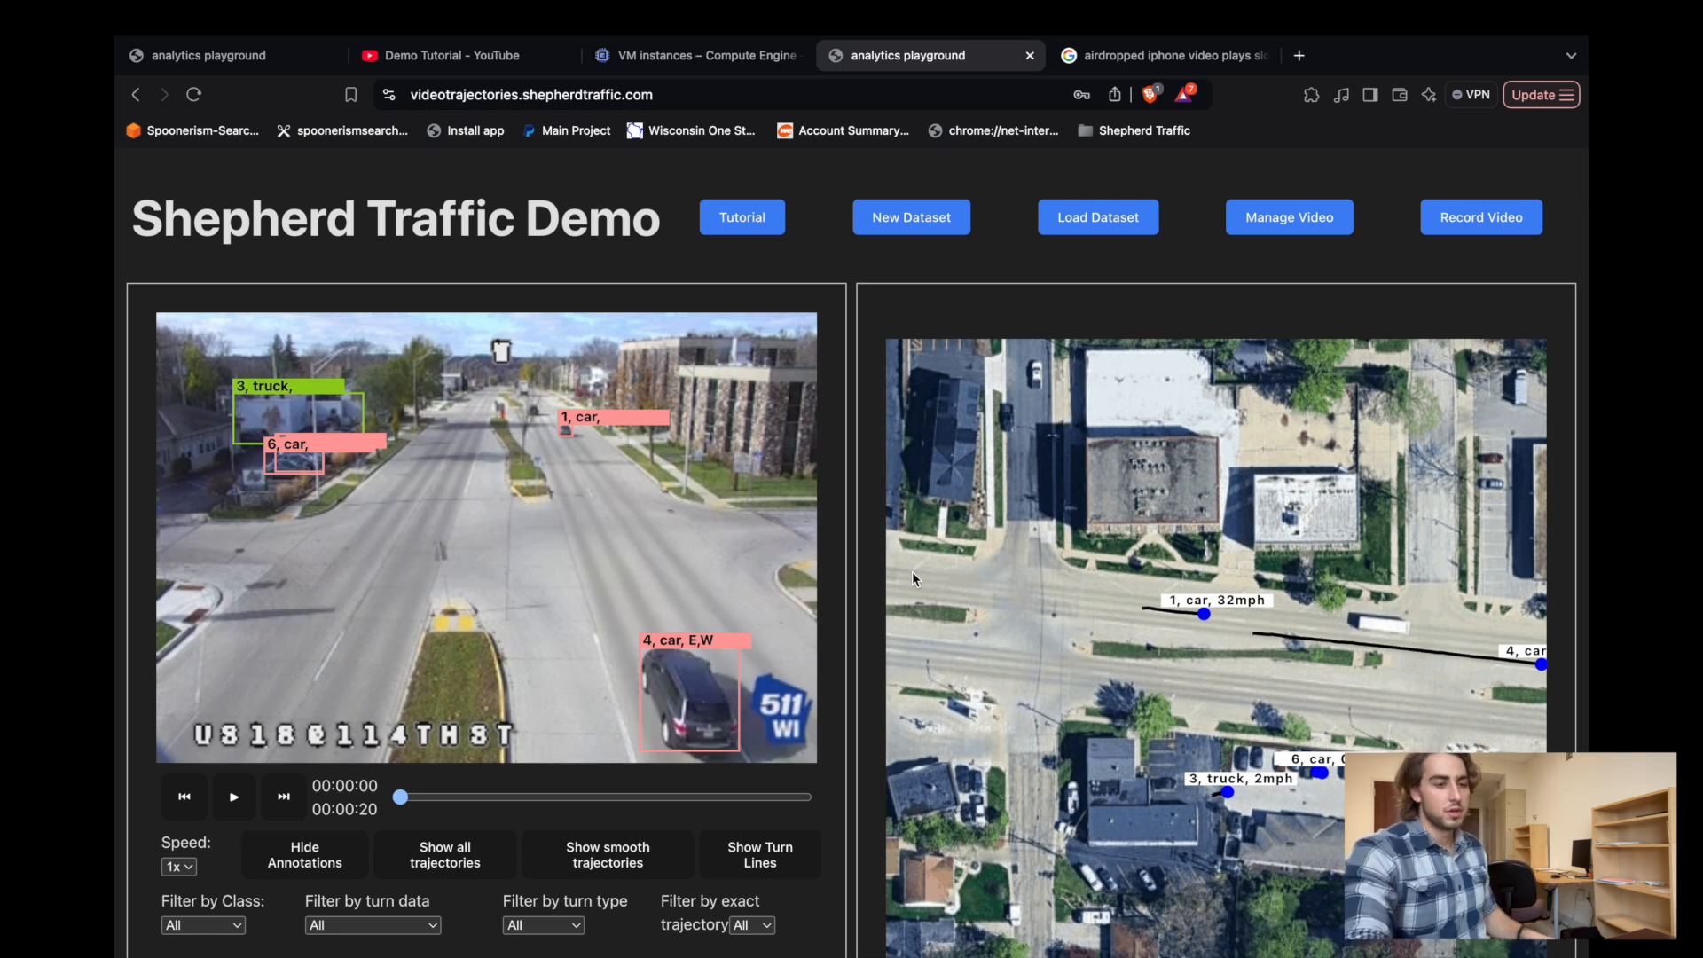
Refresh the list of saved datasets and open test_create_dataset.
left_click(1091, 233)
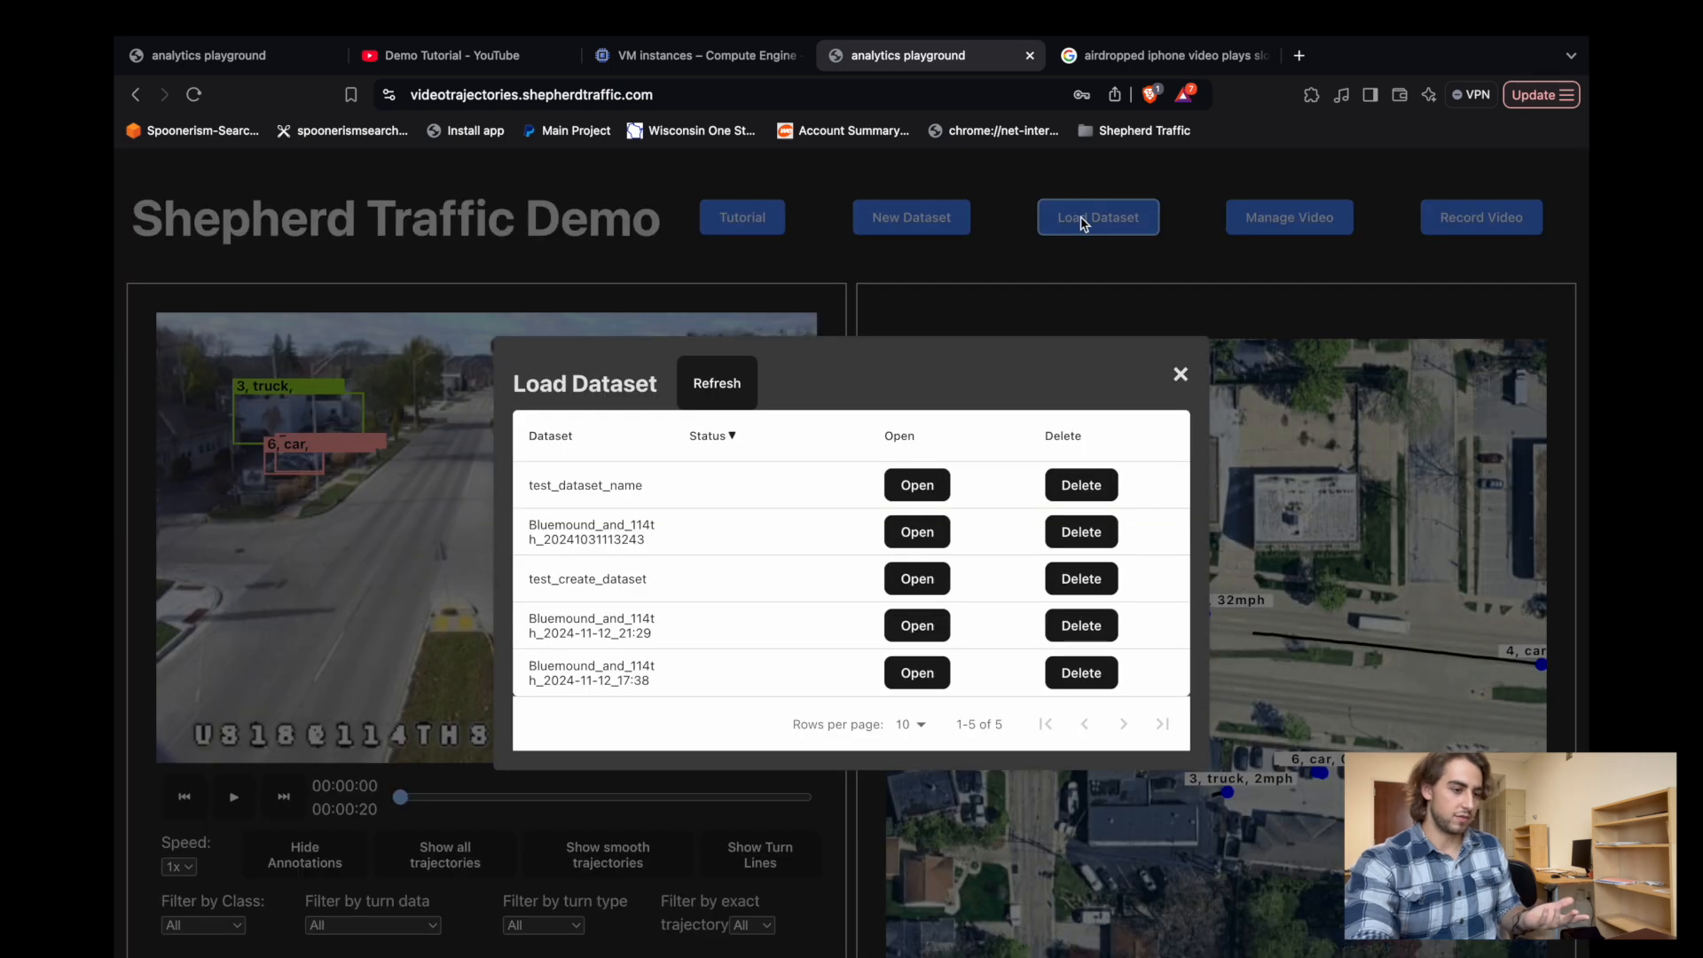
left_click(701, 384)
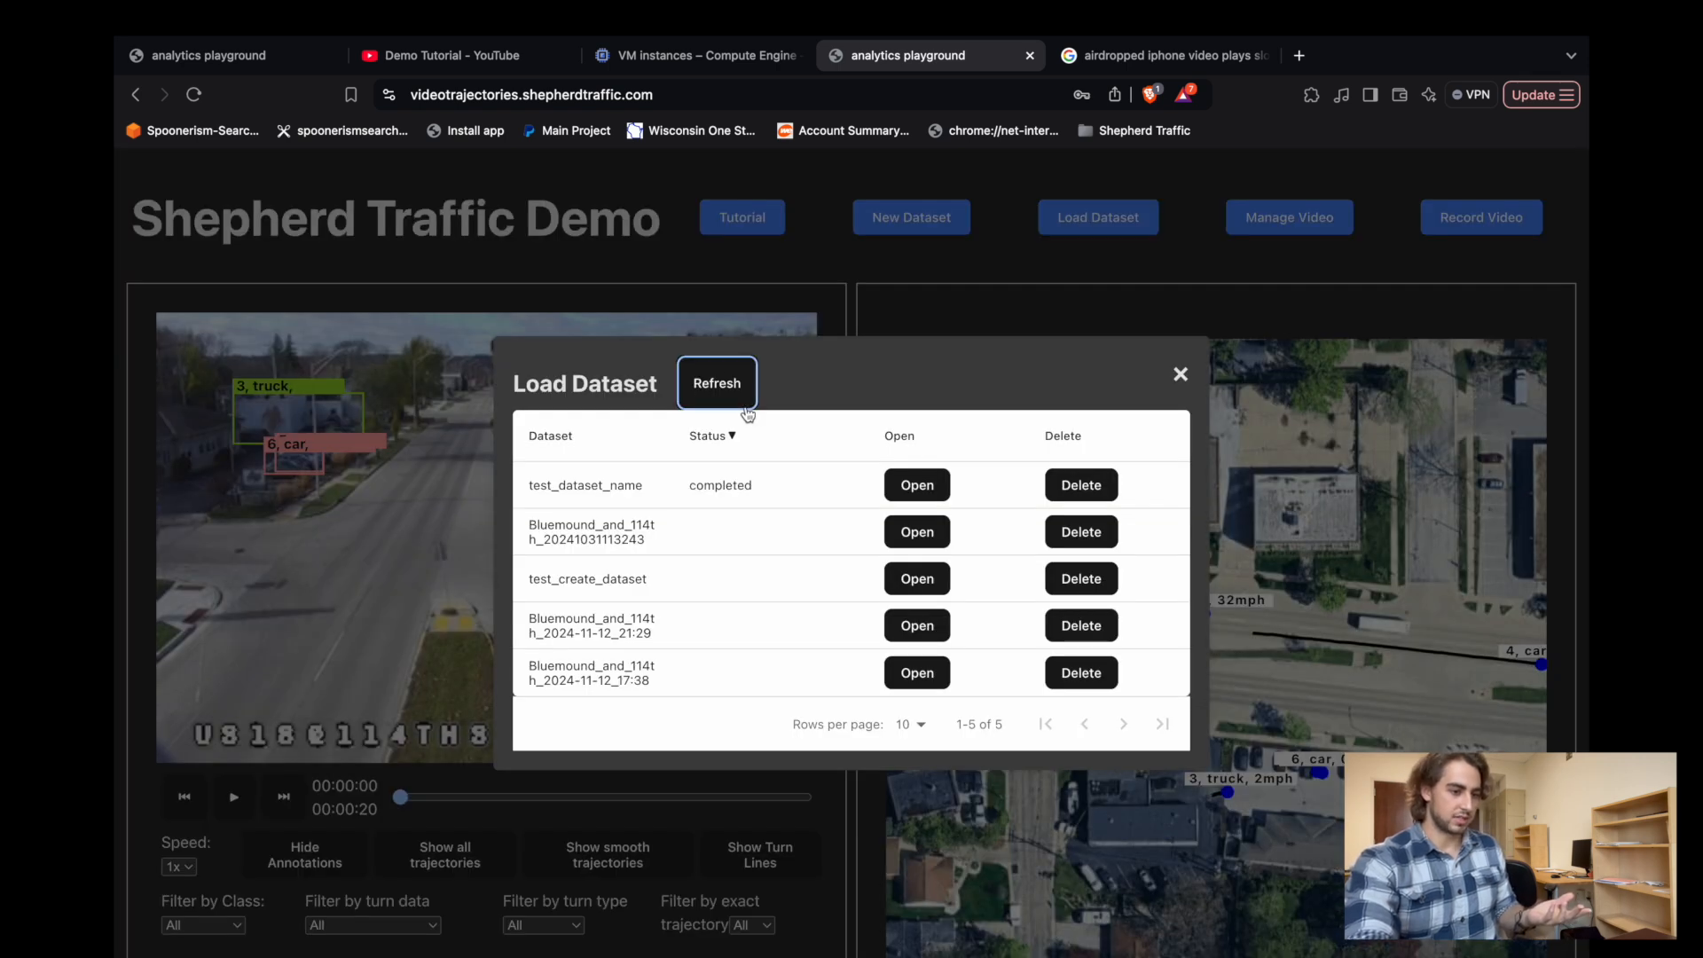
left_click(917, 578)
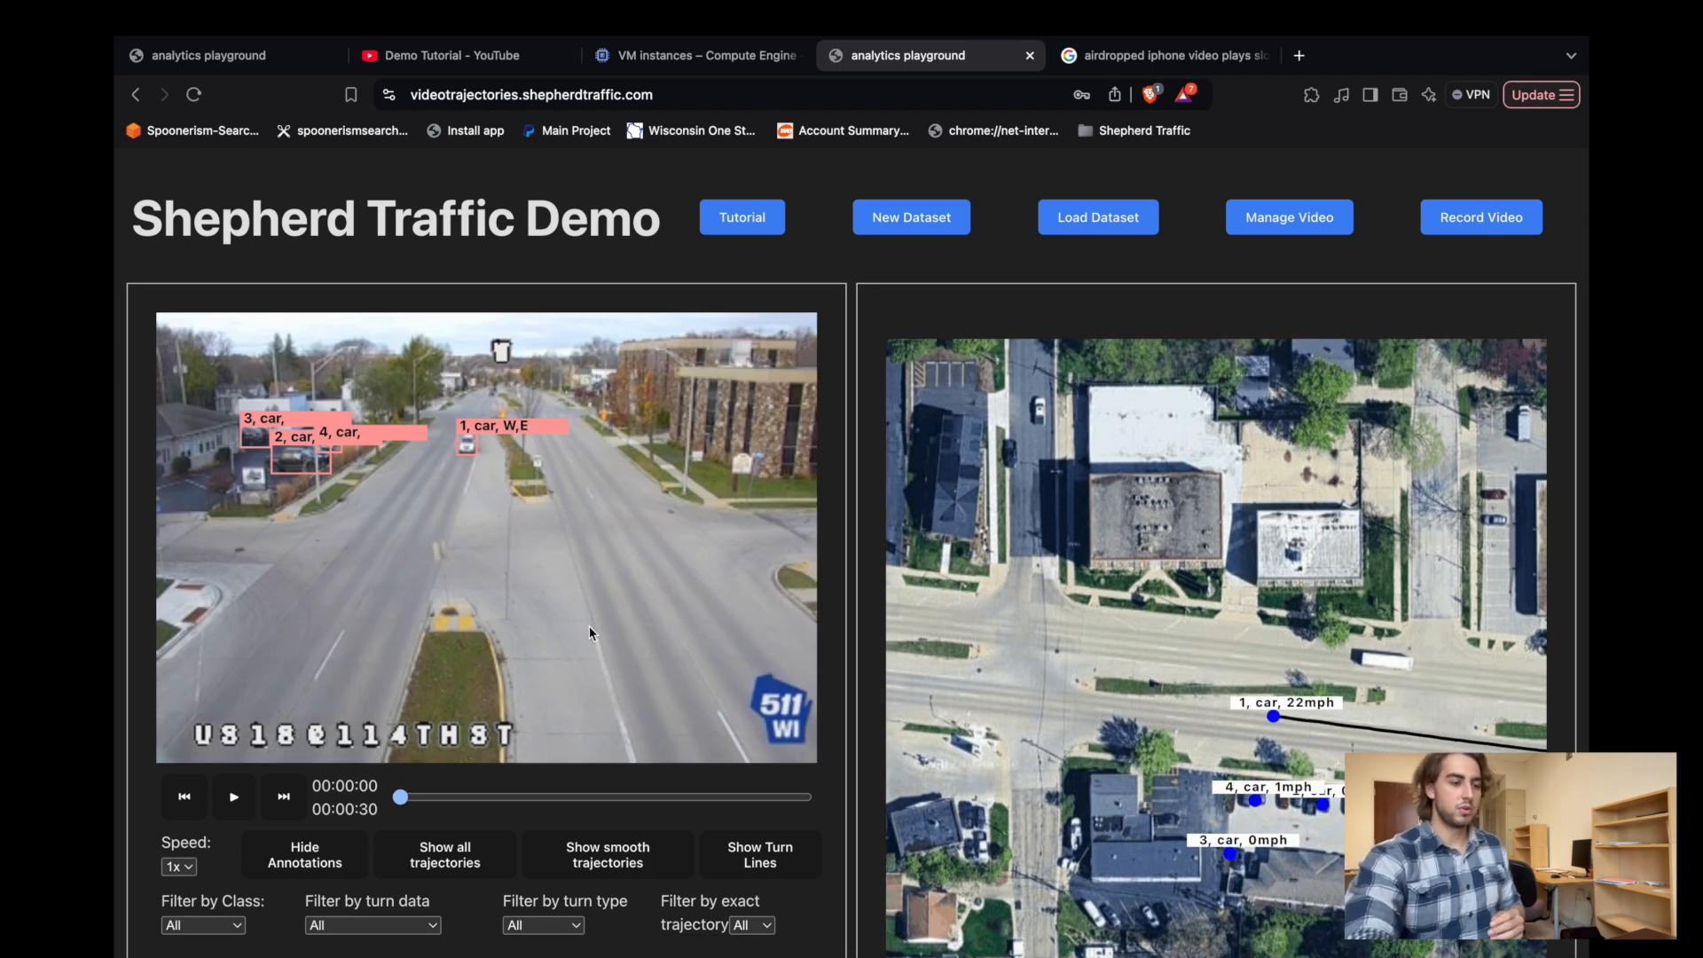
Play the annotated video for about one second and highlight the white car approaching on the road.
left_click(249, 805)
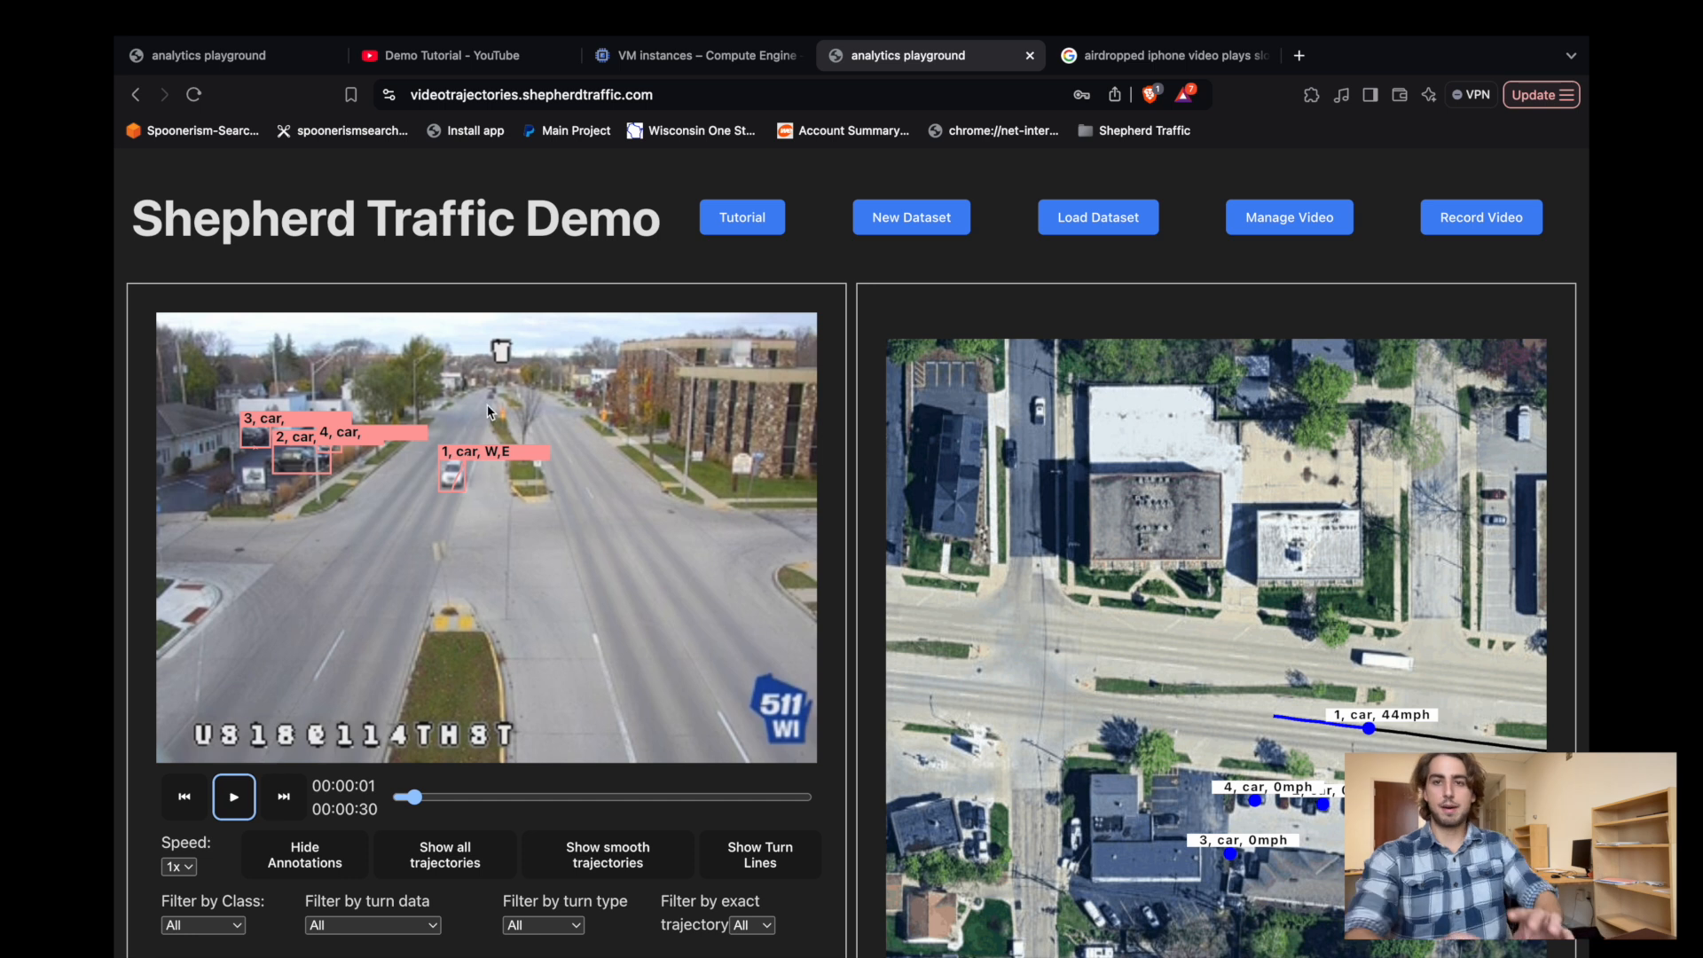
left_click(446, 485)
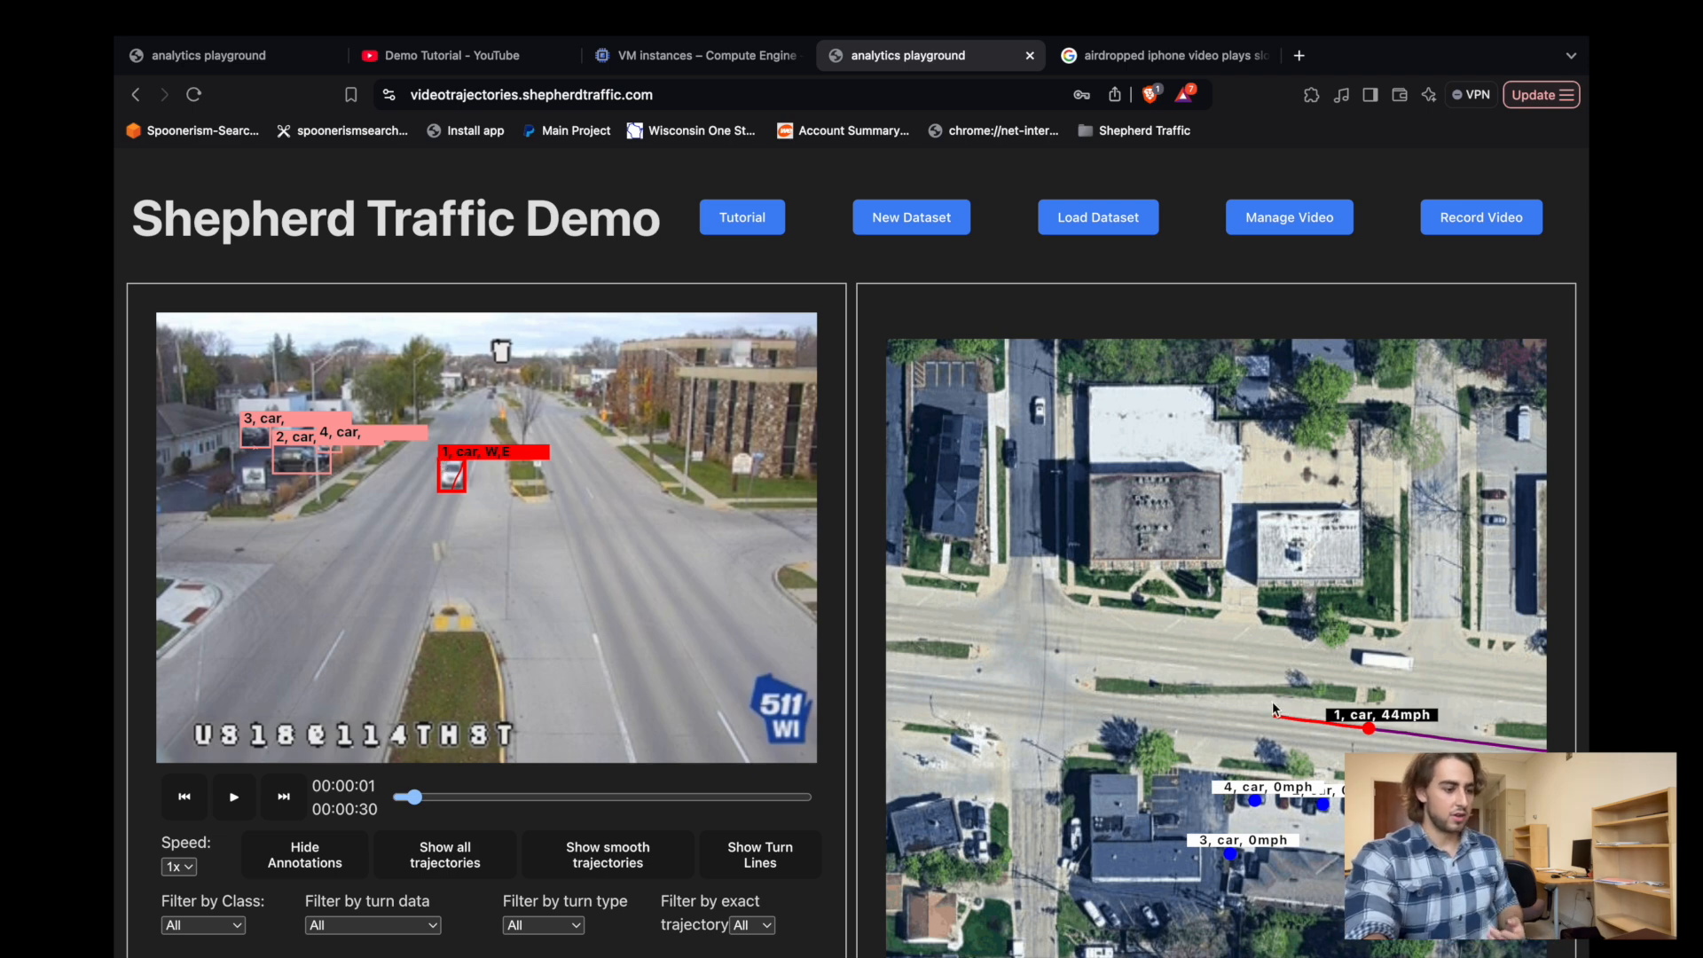
Set the playback speed to 2x and play the video briefly up to about two seconds.
left_click(177, 866)
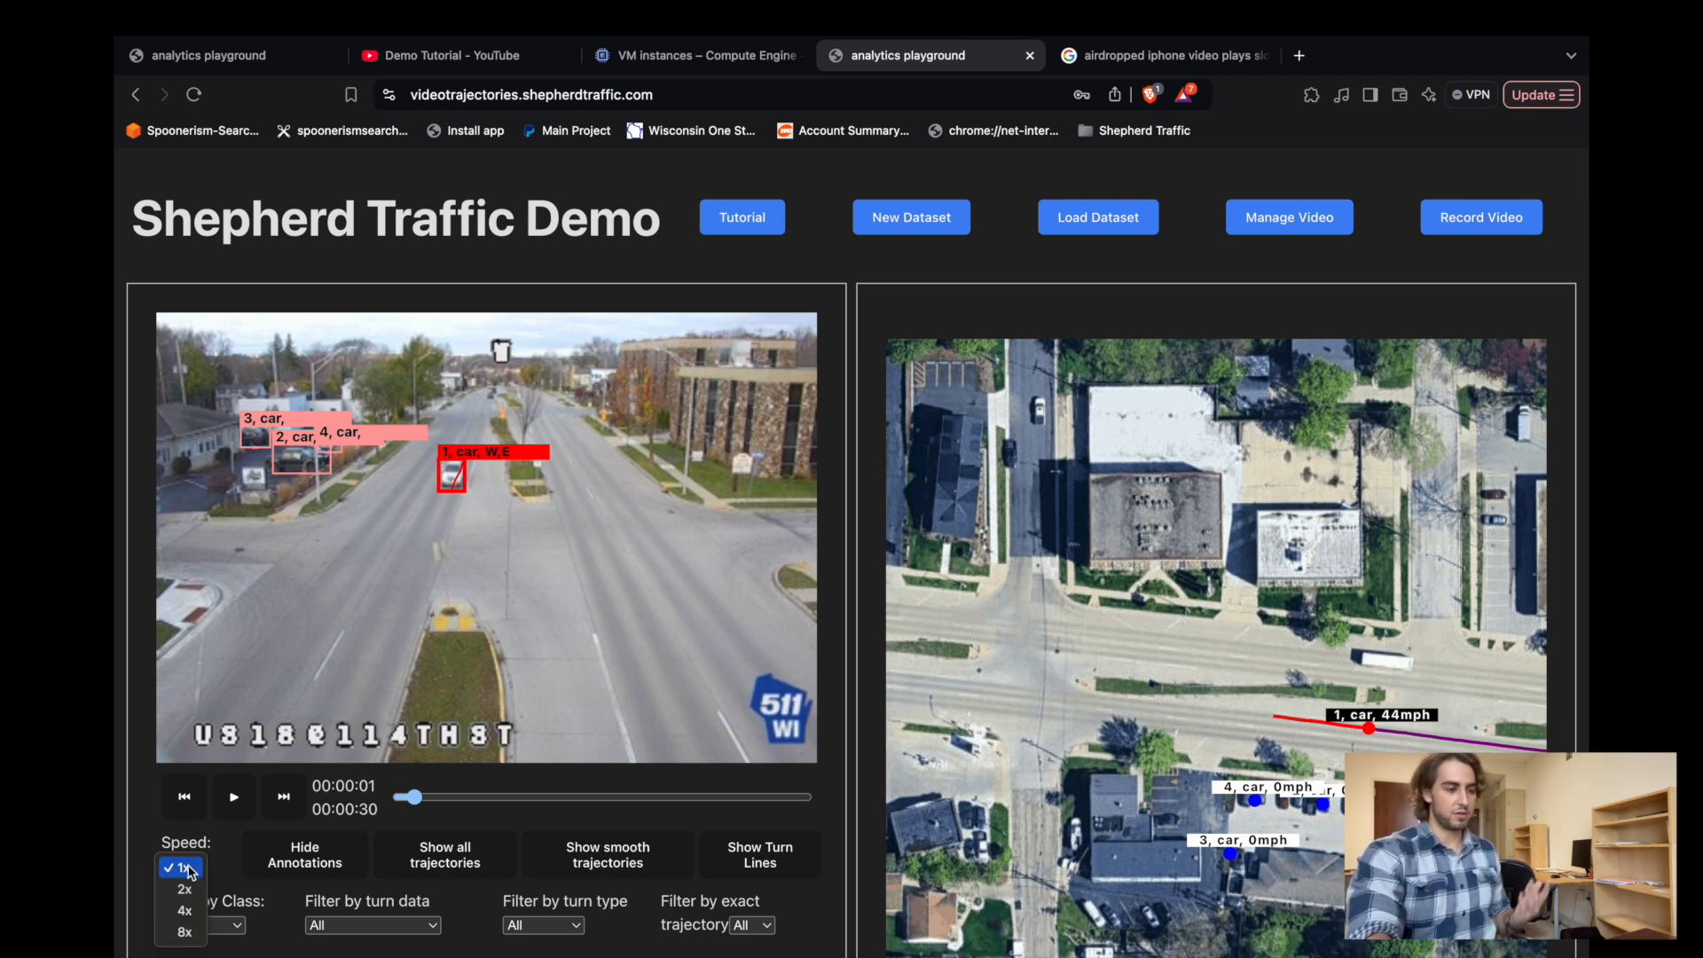
left_click(178, 885)
left_click(233, 797)
left_click(234, 809)
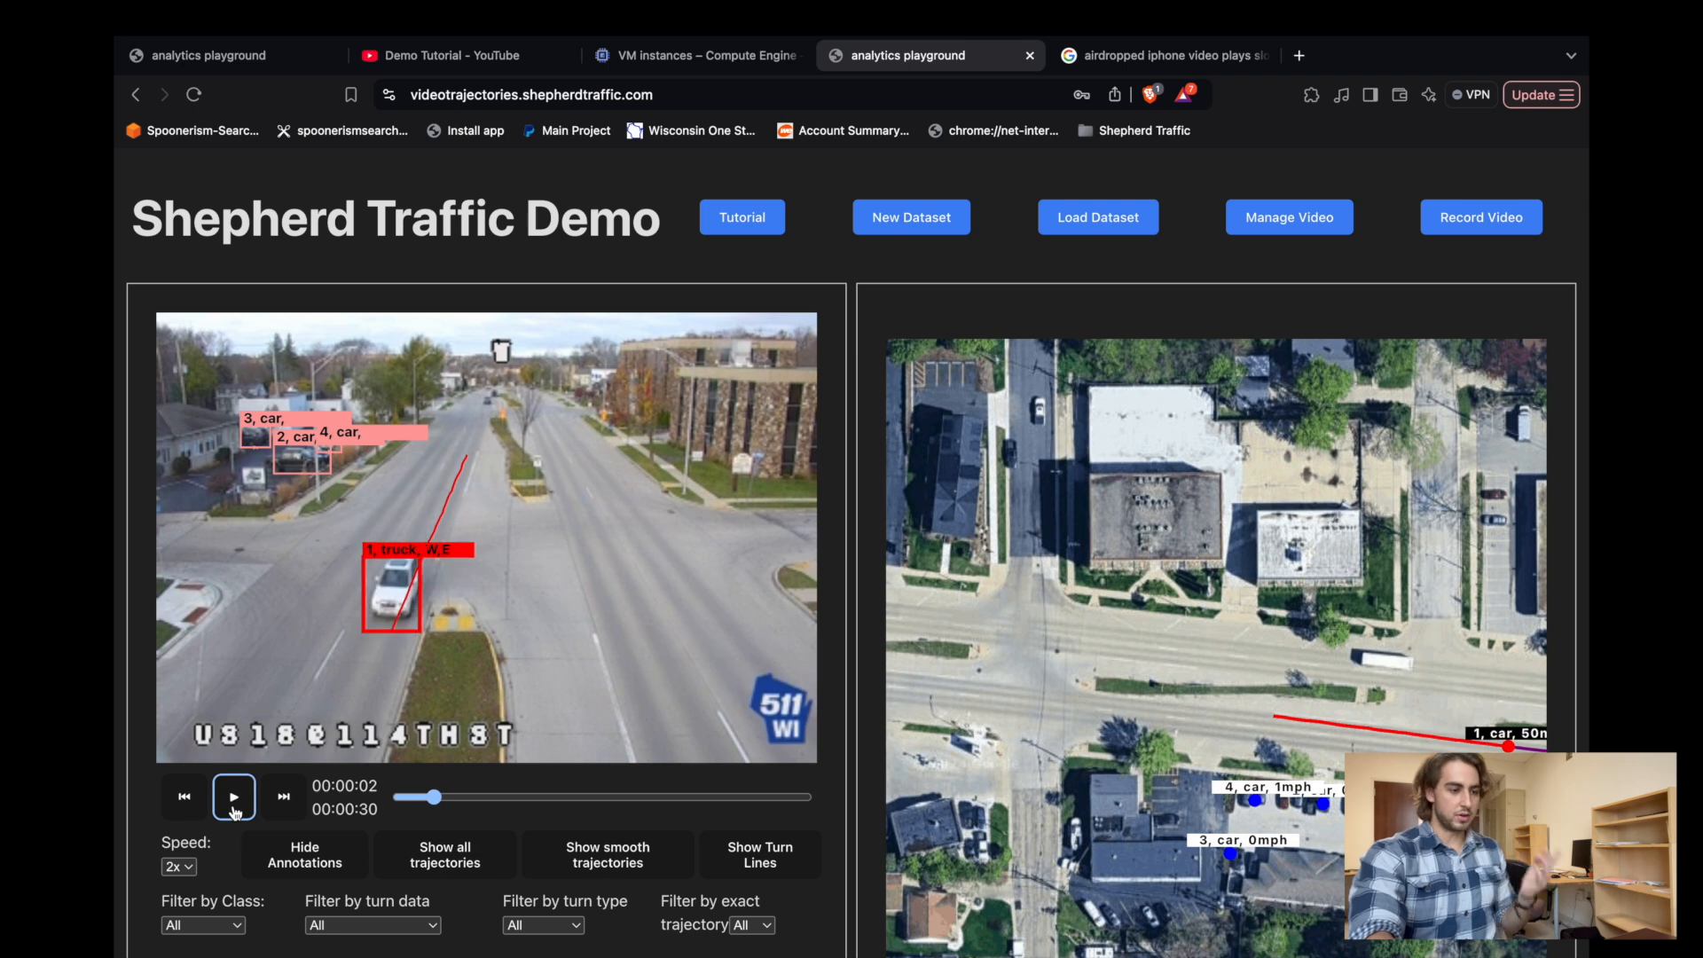
Hide and restore the annotations, and show all trajectories on the satellite map.
left_click(306, 862)
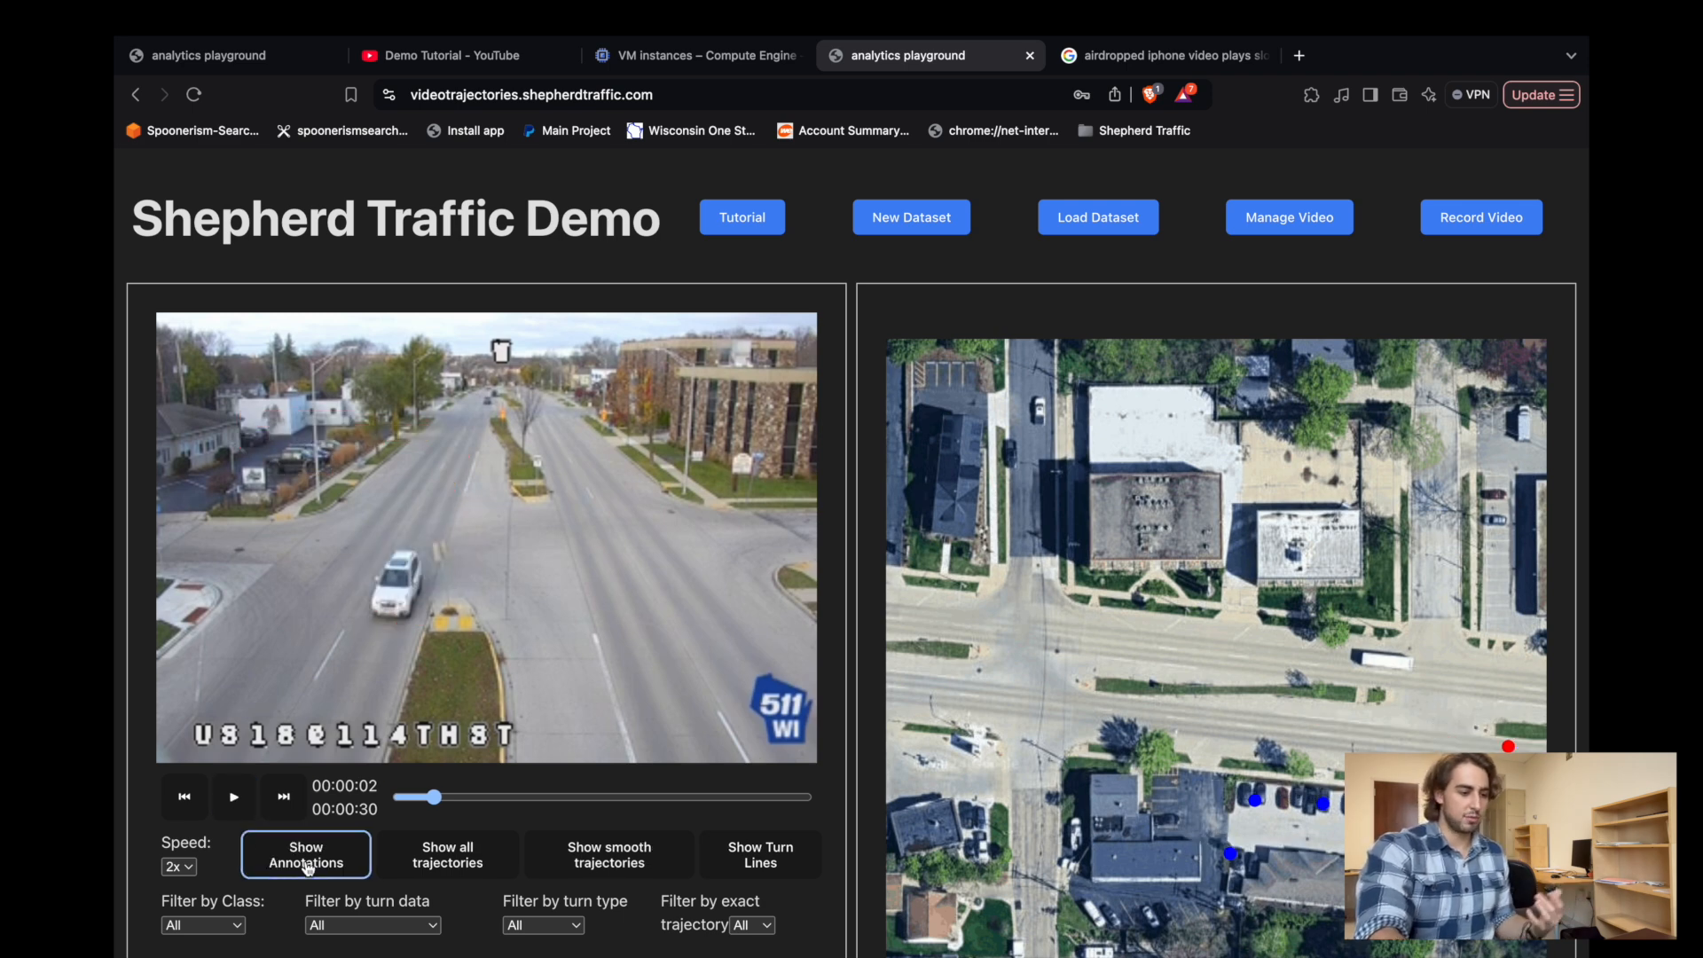
left_click(306, 865)
left_click(422, 868)
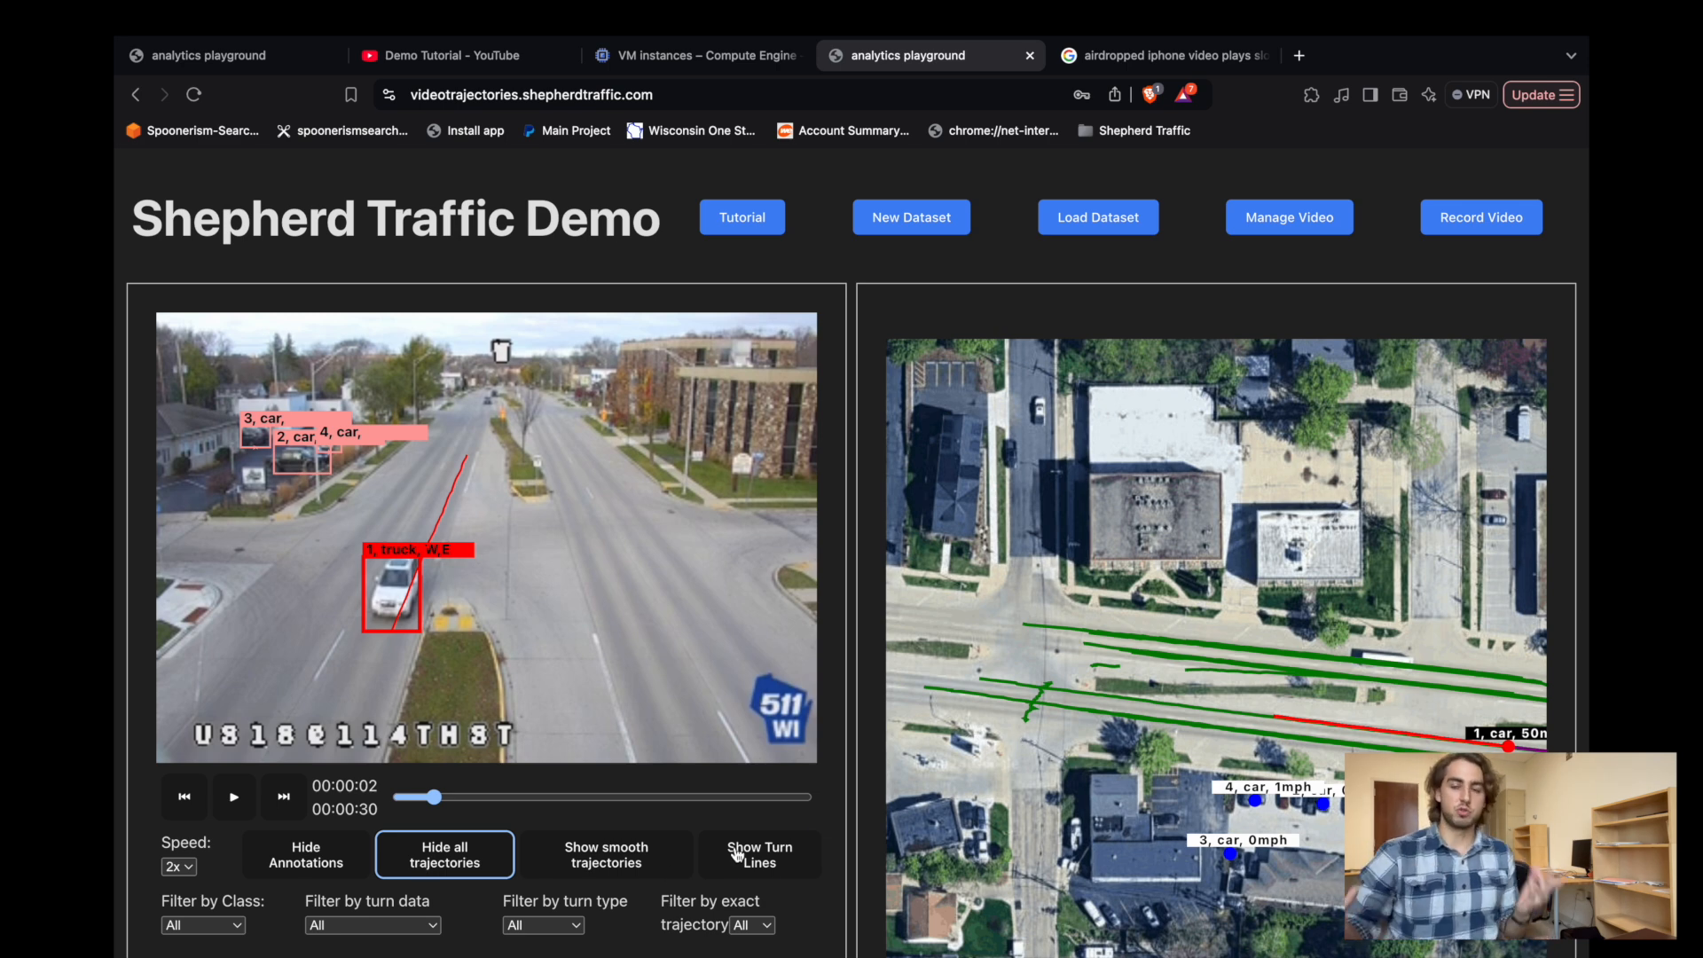
Switch the displayed trajectories to smooth ones and show the turn lines on the satellite map.
left_click(628, 858)
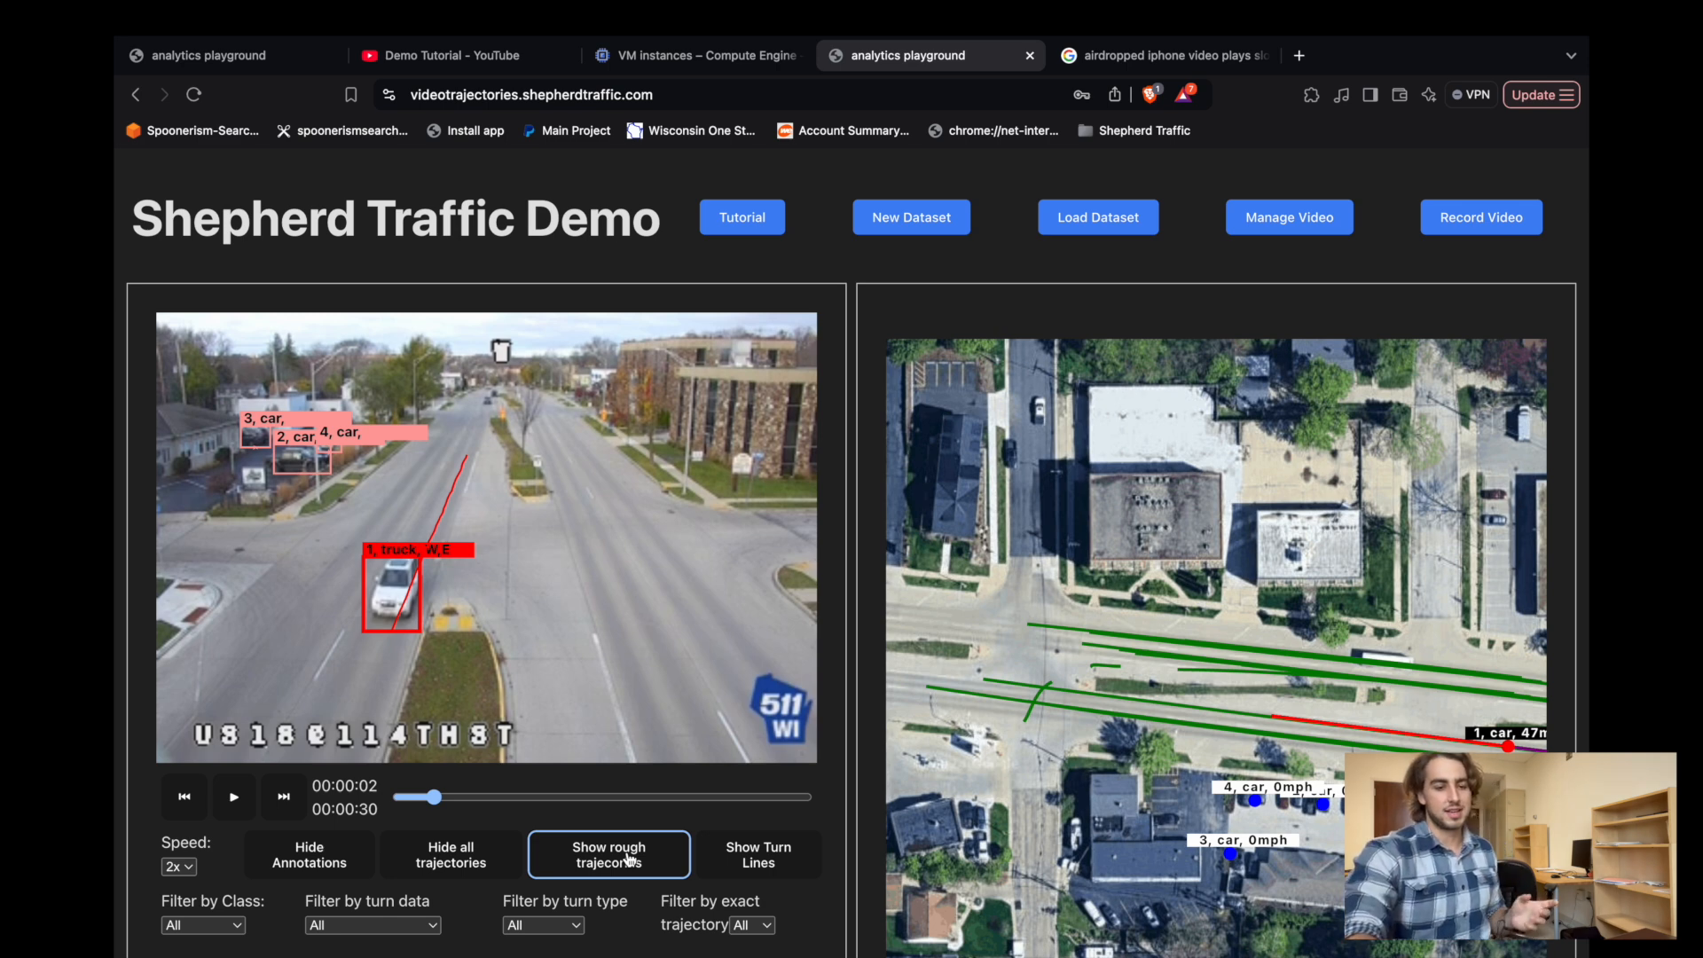
left_click(628, 858)
left_click(628, 858)
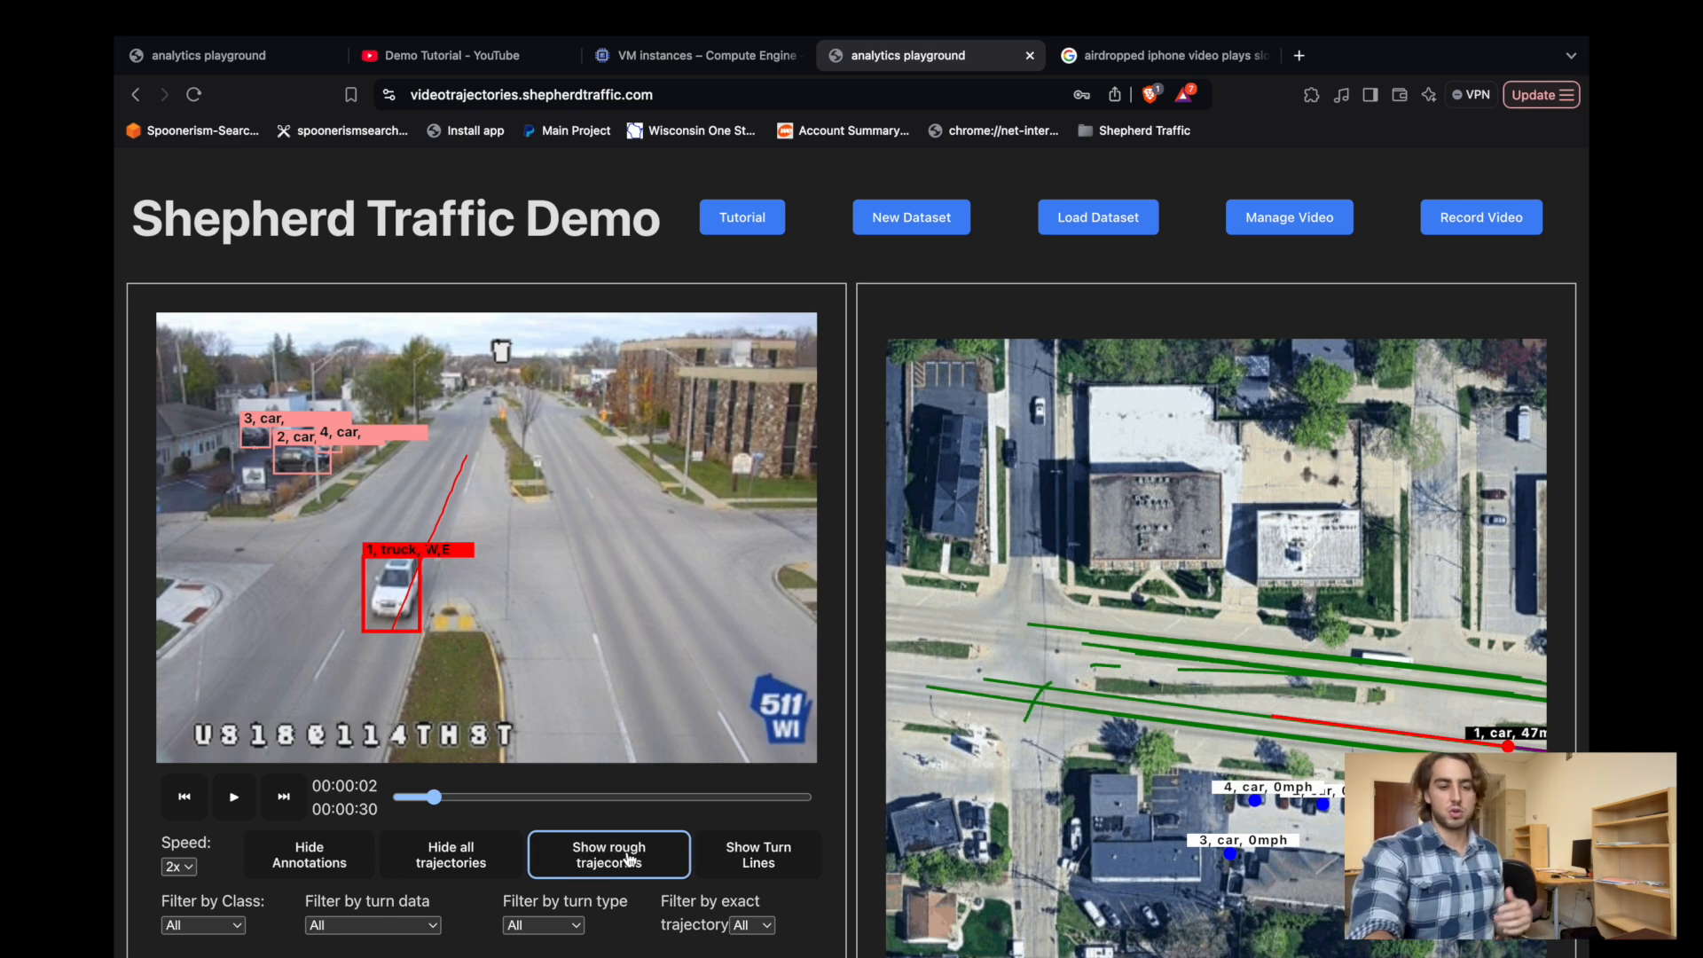
left_click(752, 854)
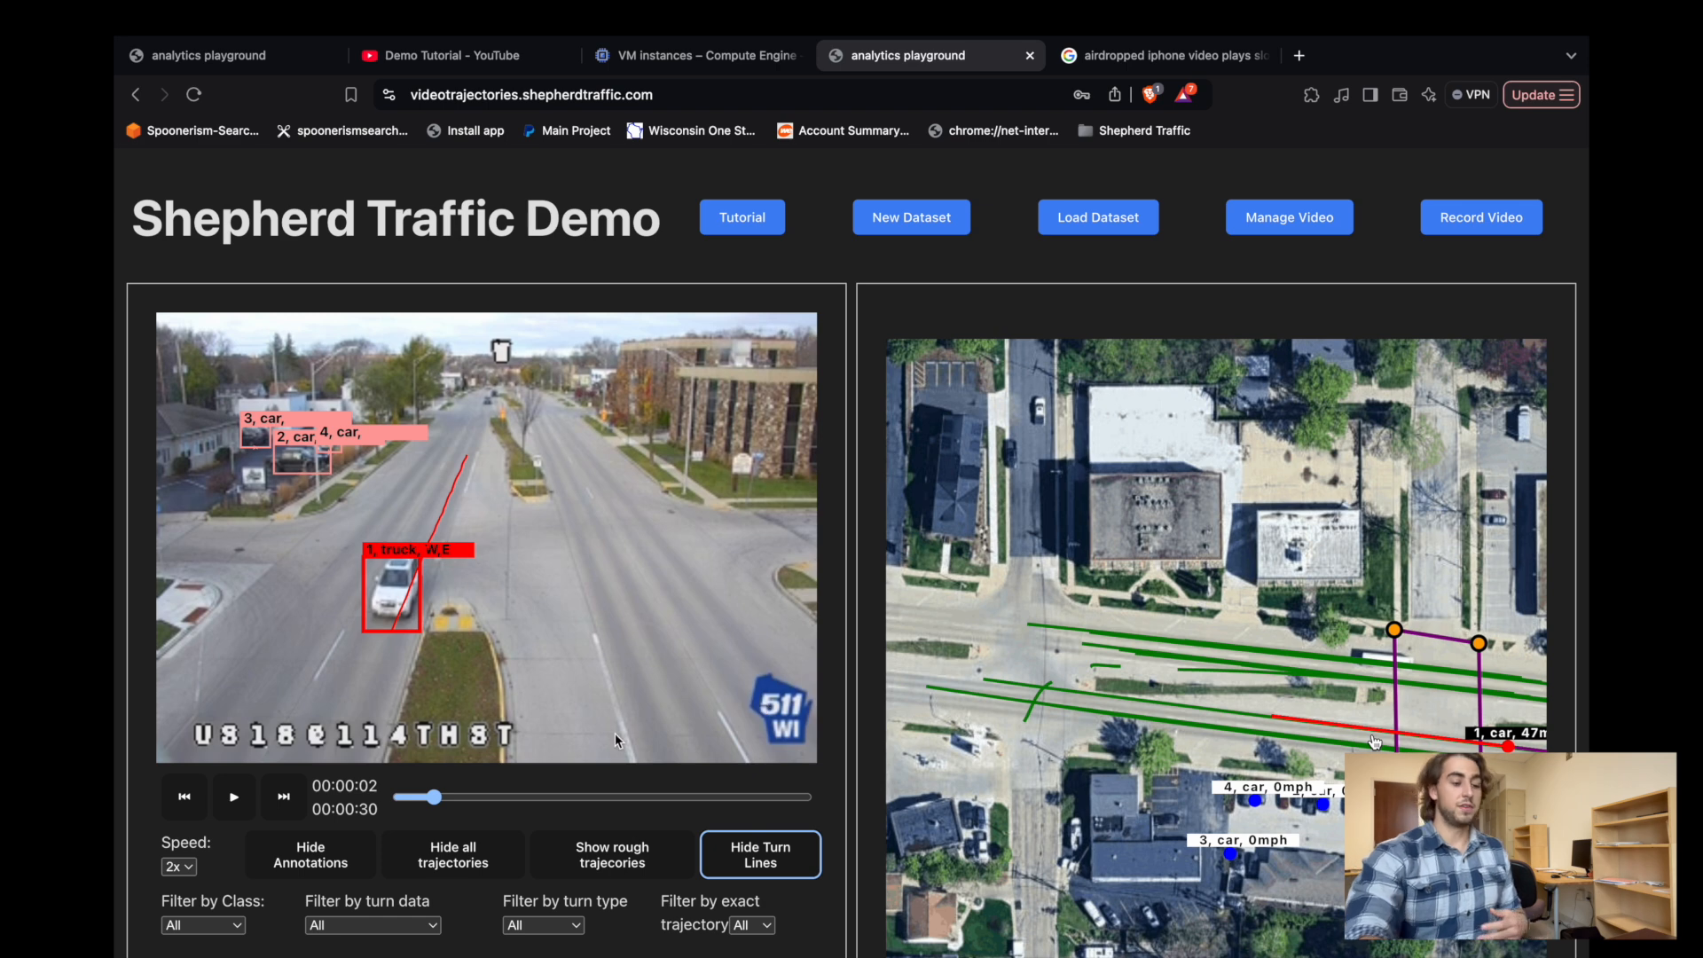
Review the vehicle class filter options and filter the trajectories by turn data to Valid Data (2).
scroll(266, 851, "down", 1)
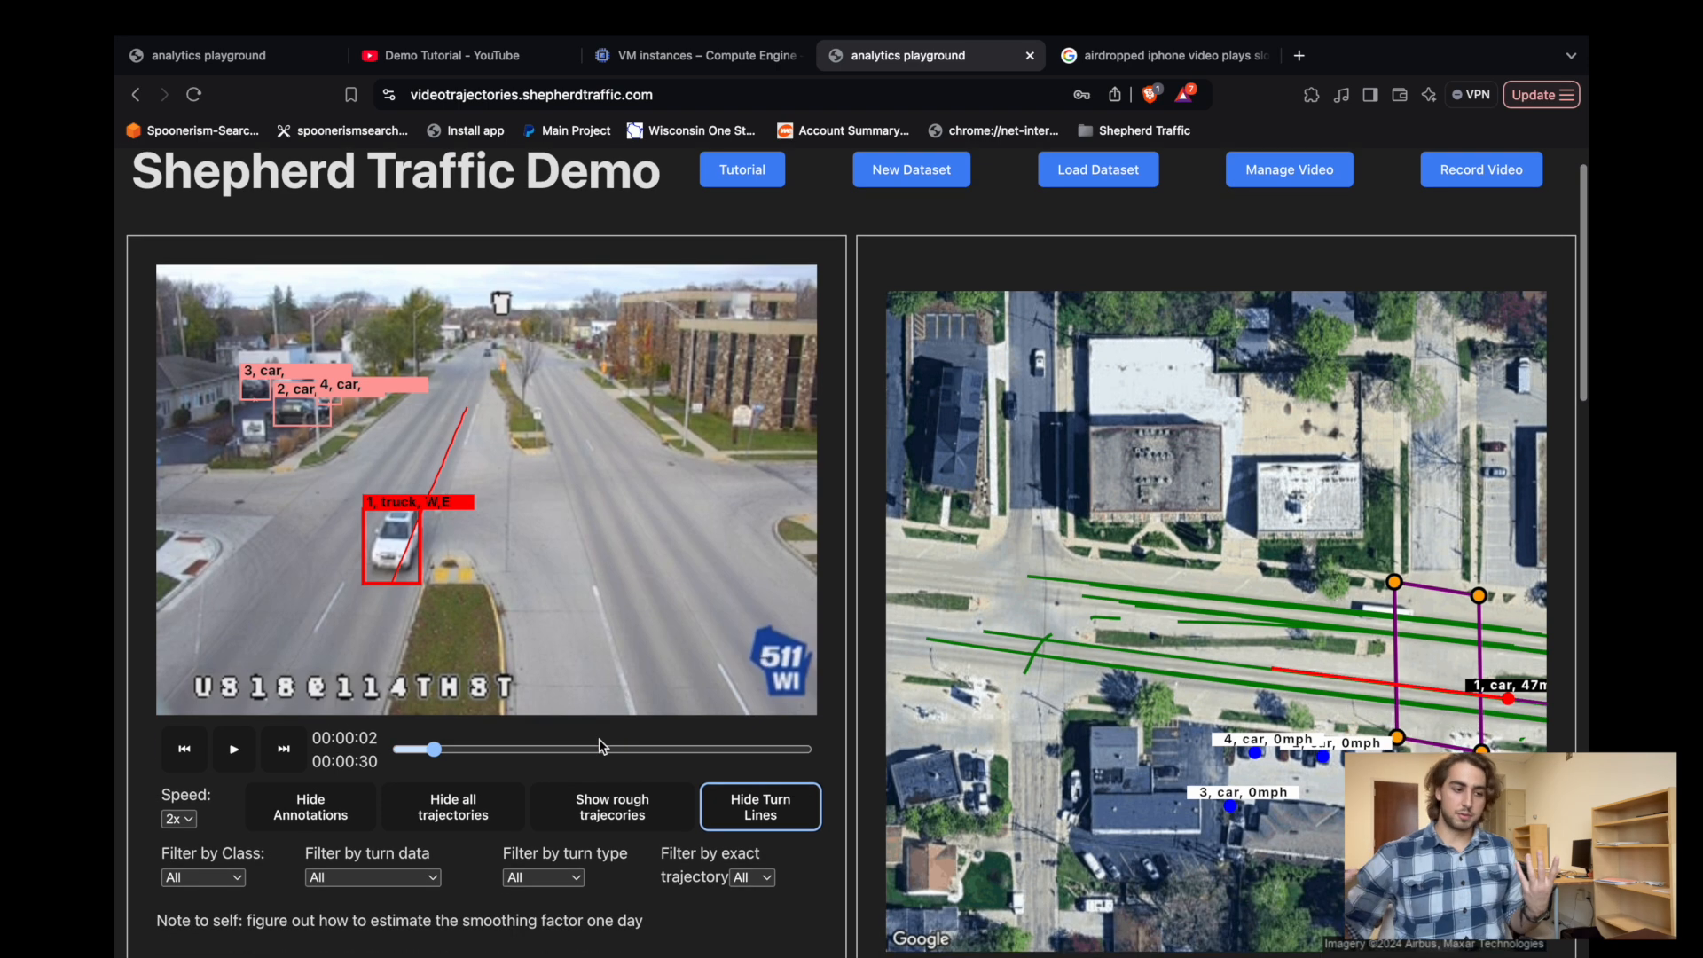
left_click(221, 874)
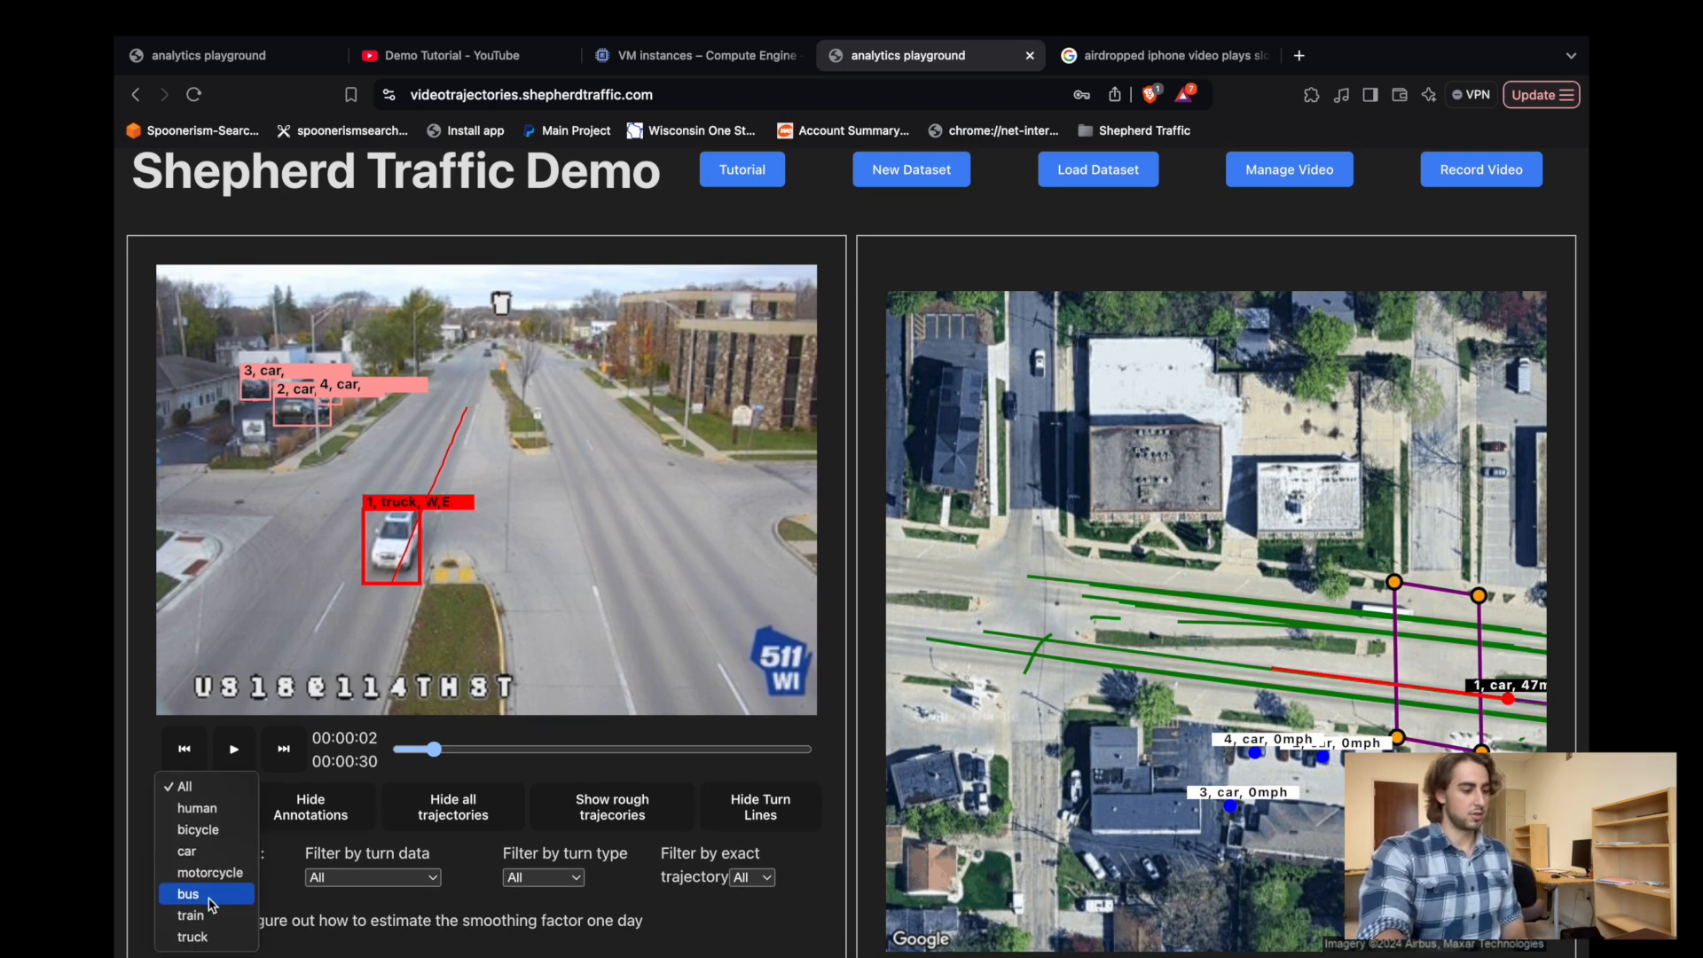
left_click(301, 920)
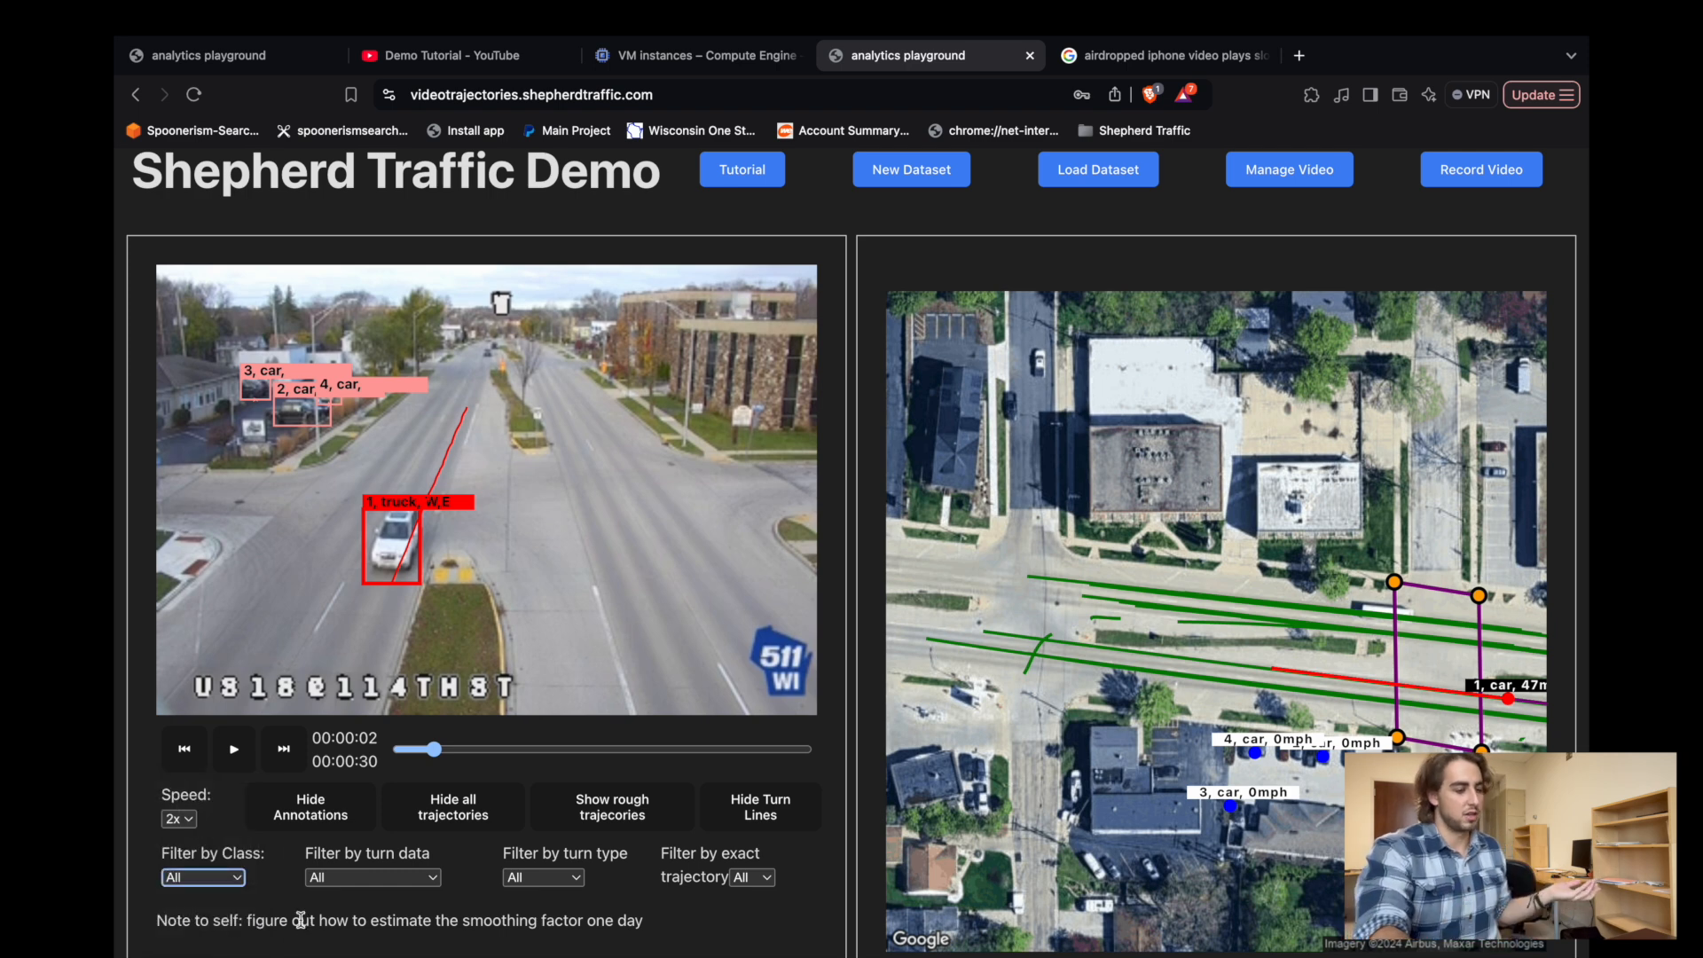
left_click(400, 887)
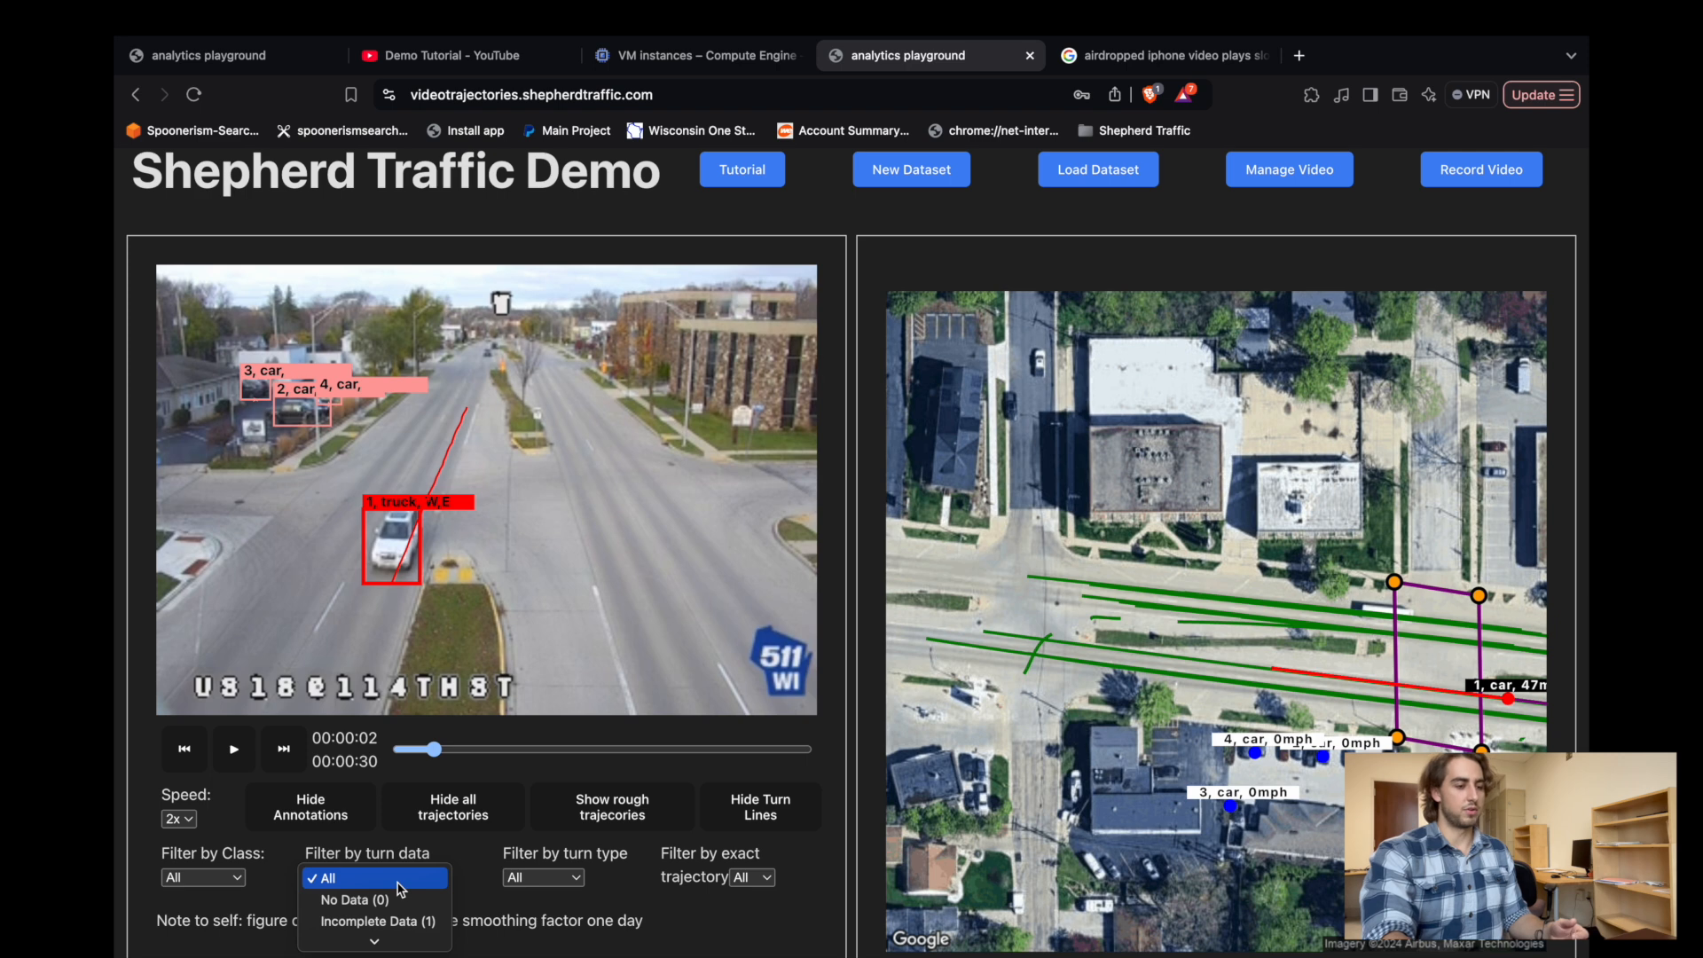
left_click(510, 927)
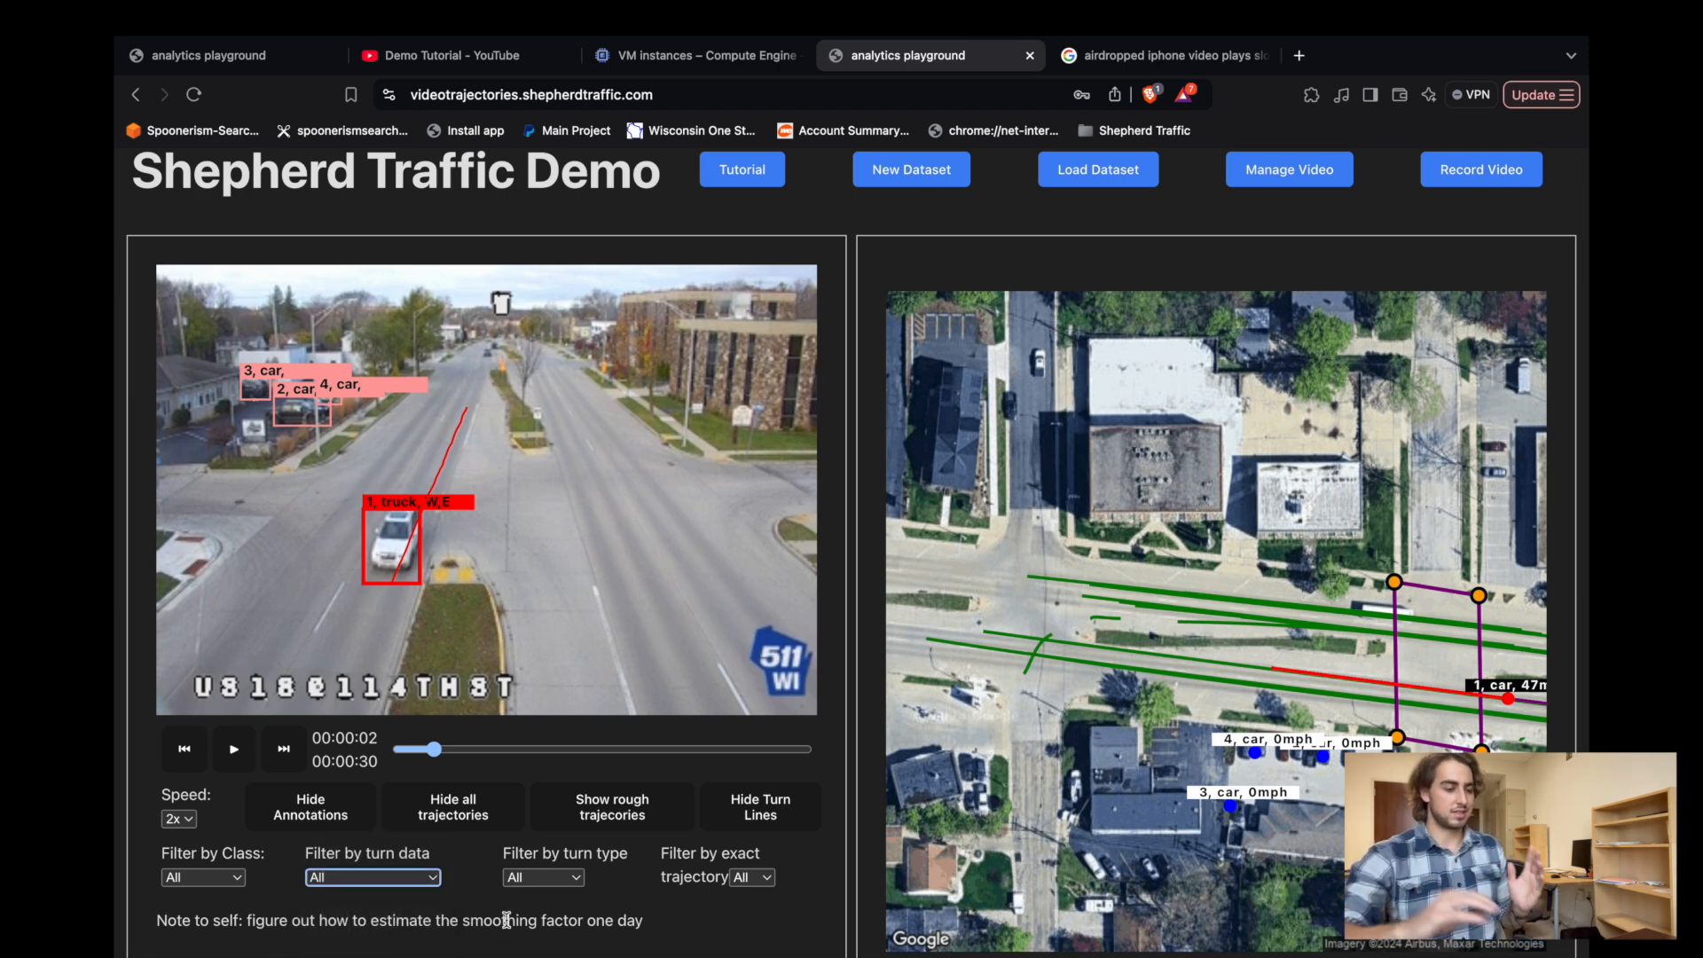
left_click(390, 885)
left_click(378, 919)
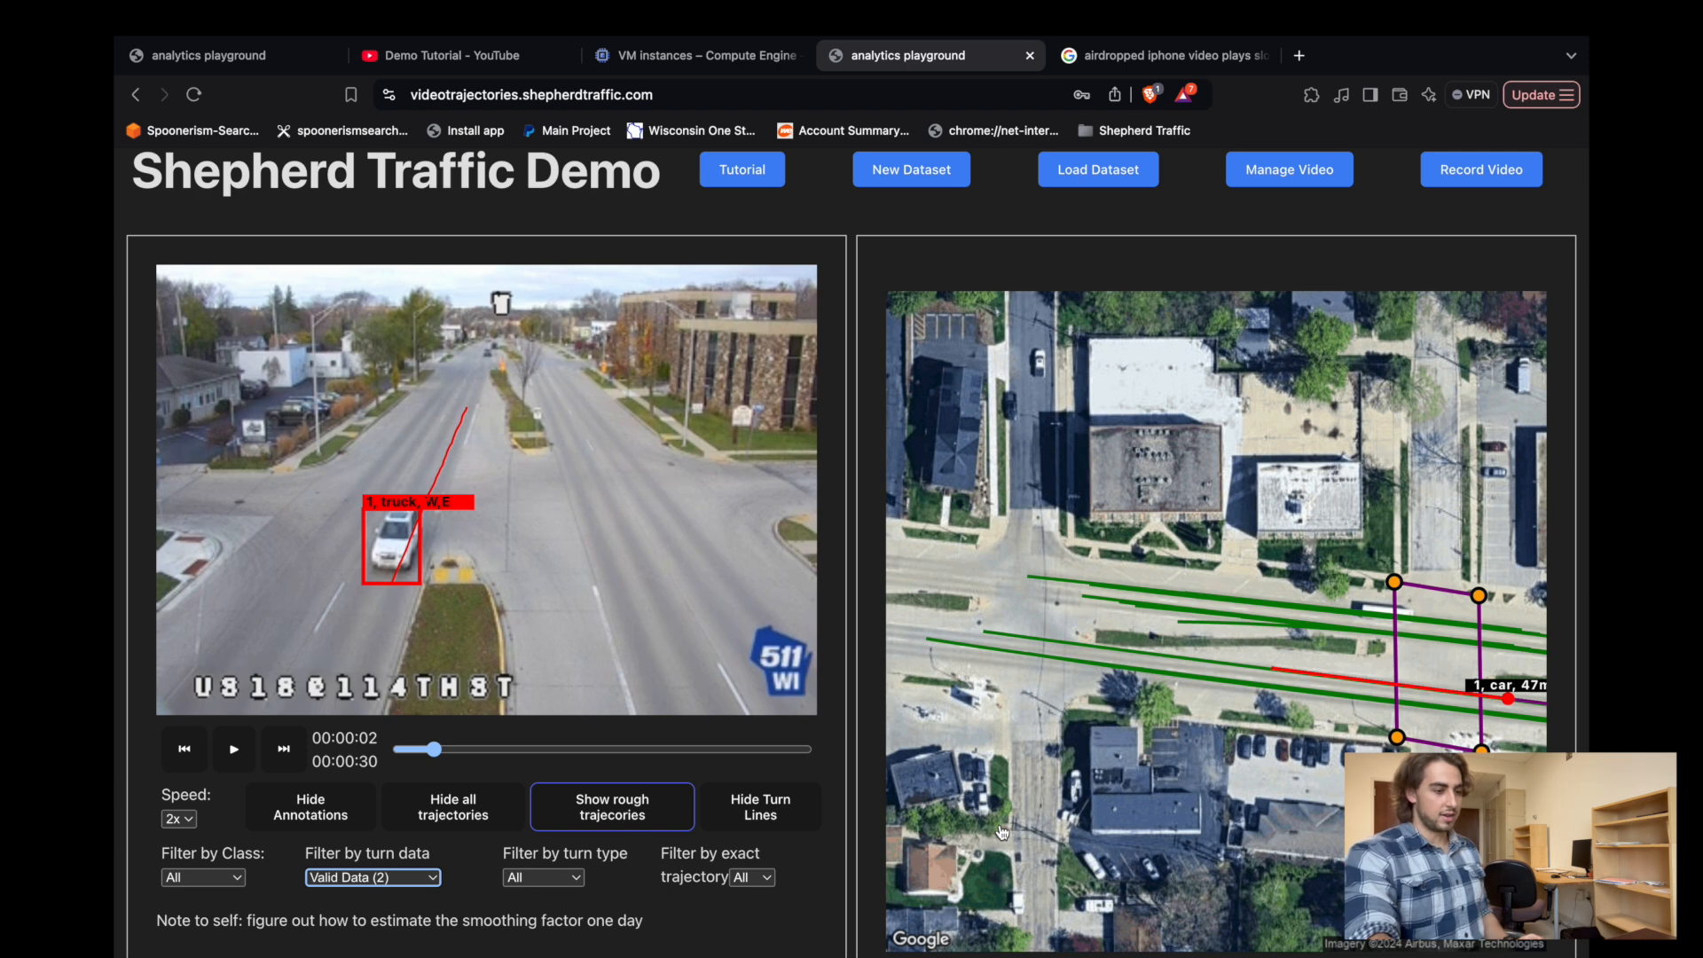
Filter the trajectories by turn type, first to Through and finally to Right Turn.
scroll(403, 605, "down", 1)
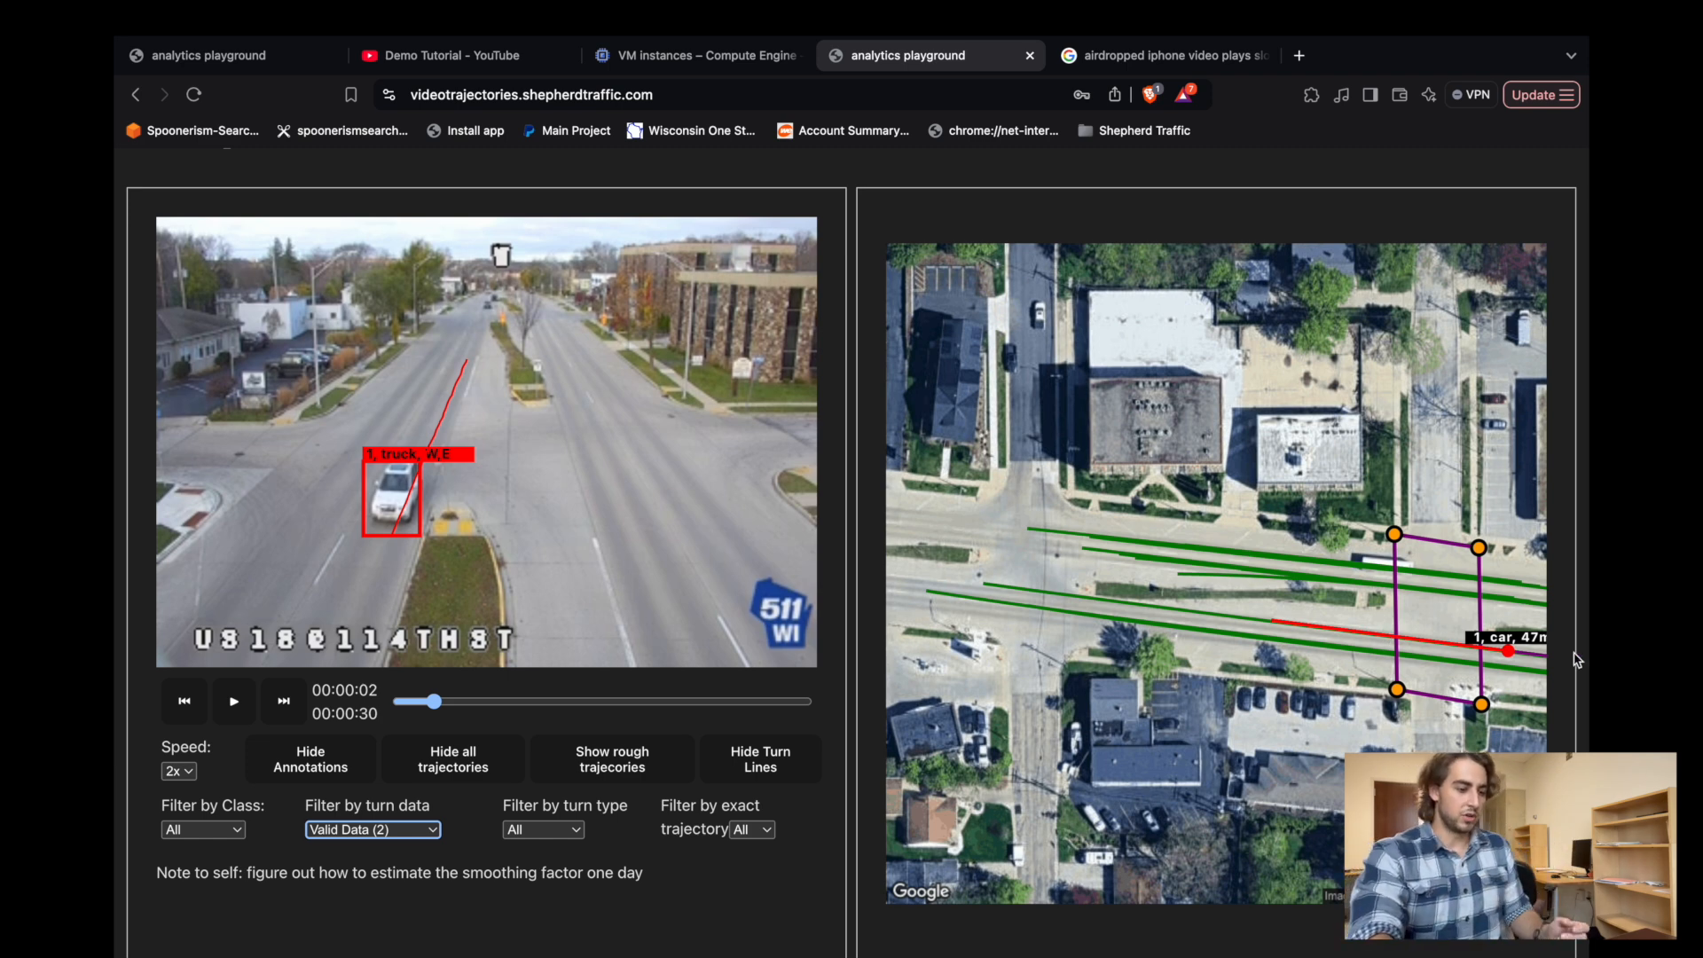
left_click(550, 831)
left_click(560, 853)
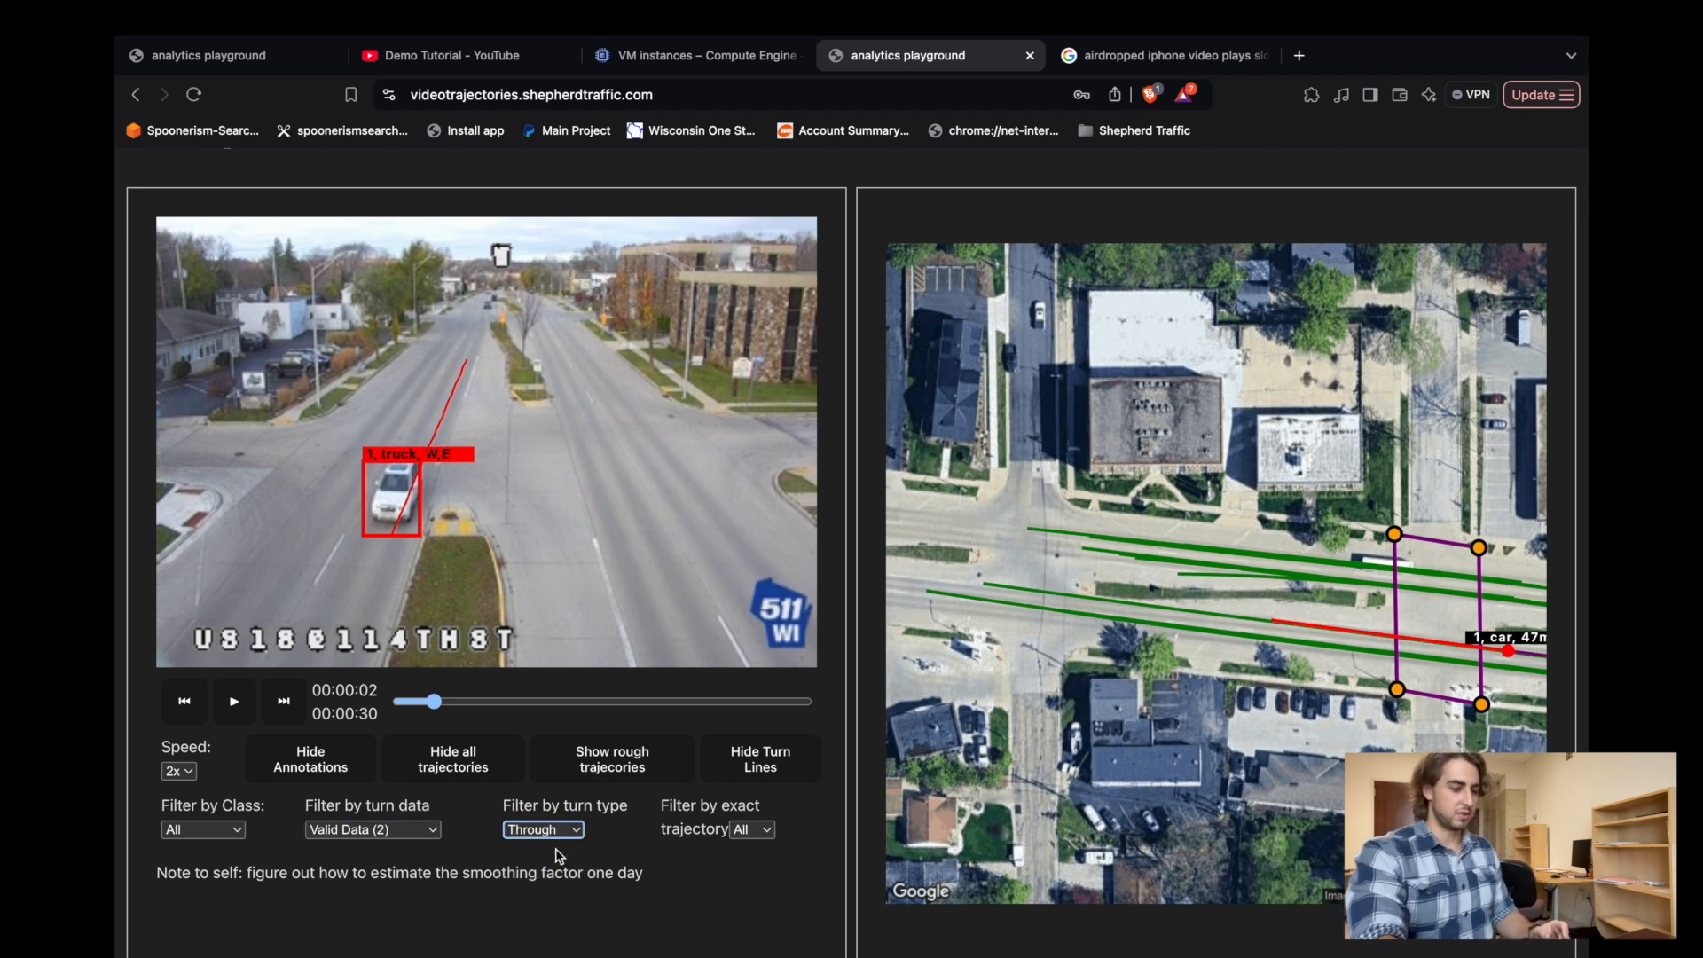
left_click(550, 834)
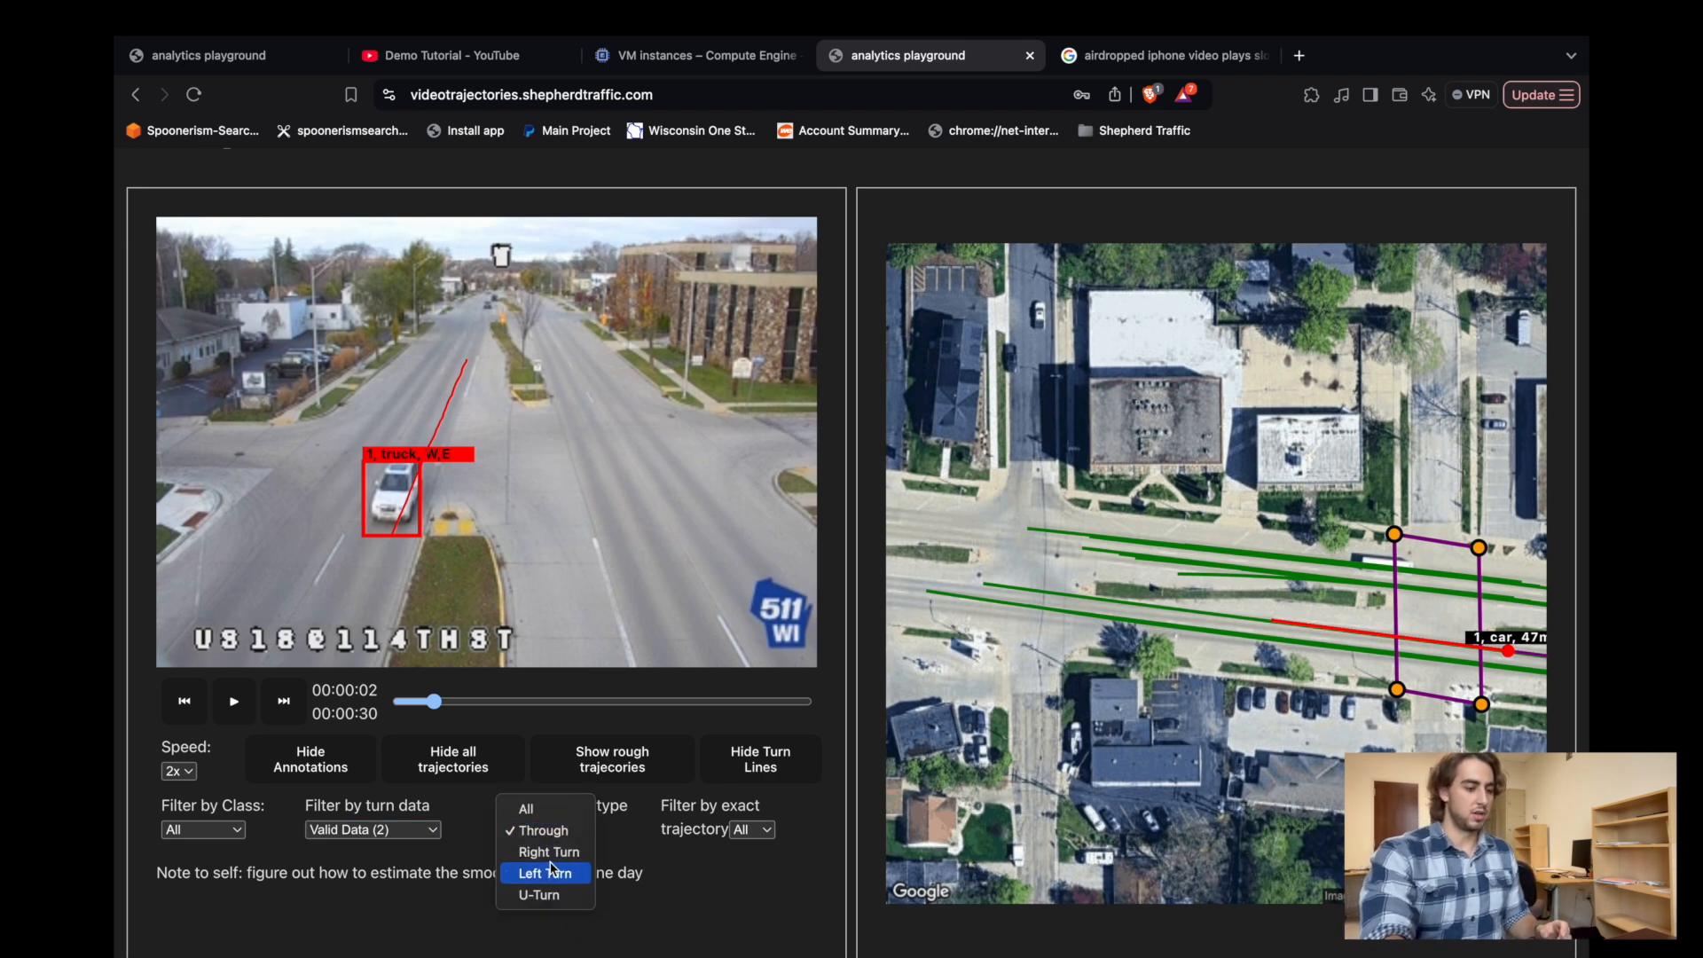
left_click(539, 854)
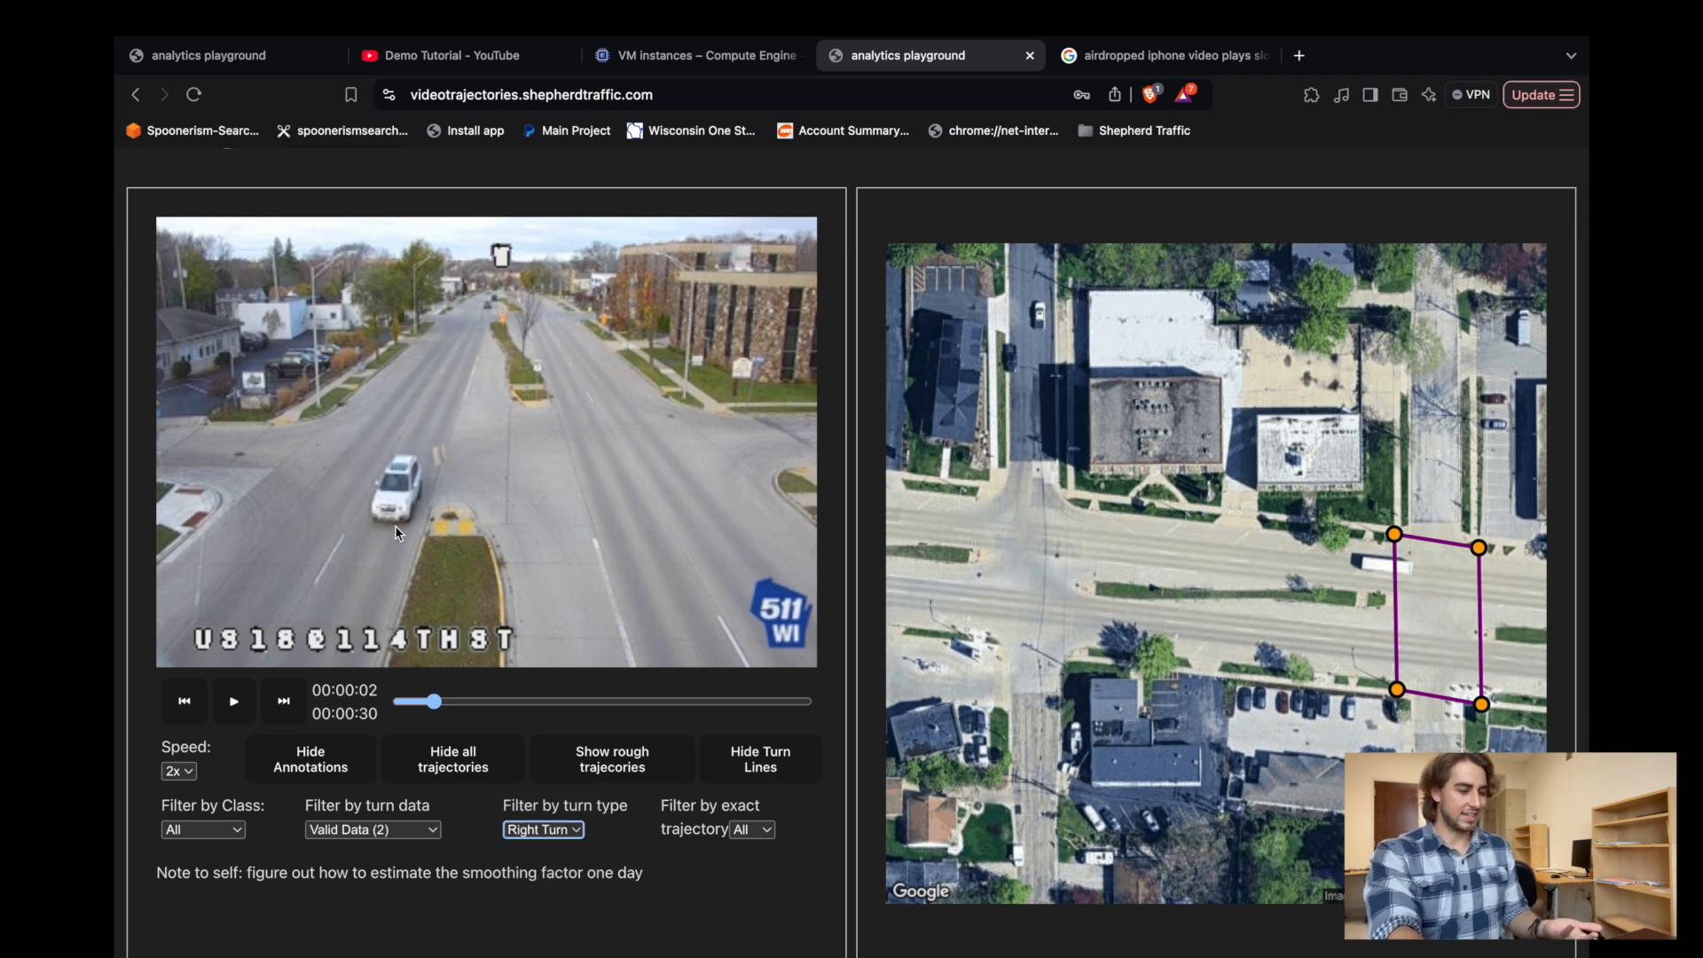
Reset the turn type filter to All and filter the trajectories by the exact trajectory EW.
left_click(531, 829)
left_click(539, 796)
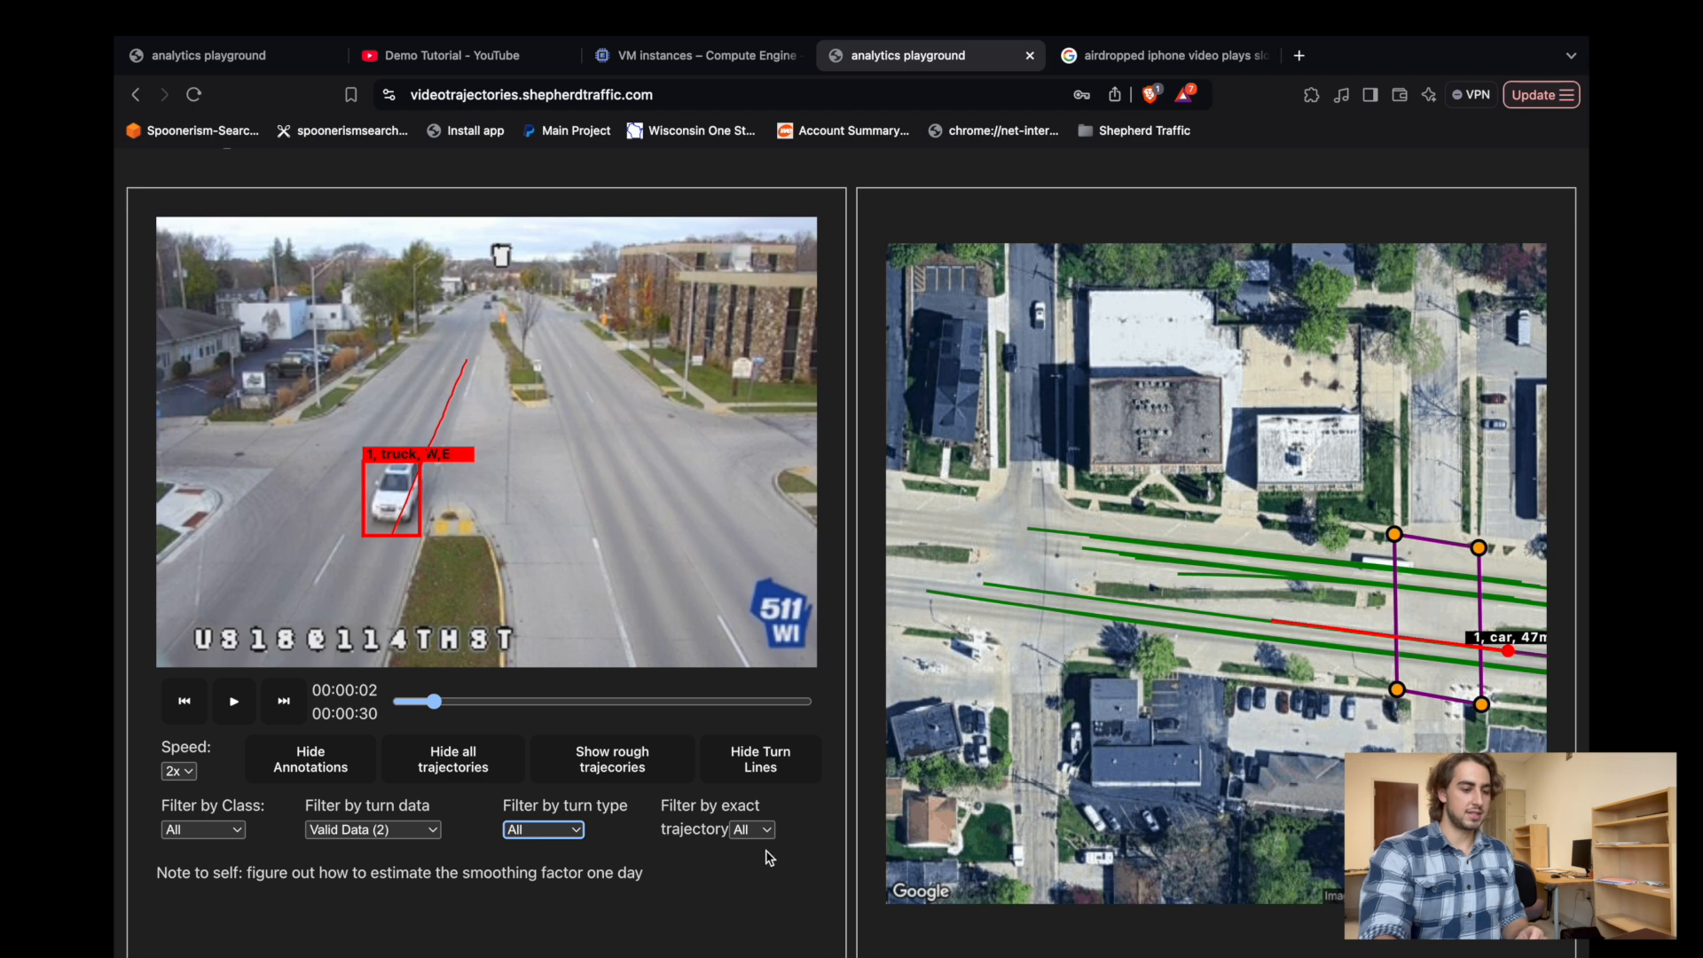
left_click(758, 835)
scroll(759, 841, "down", 3)
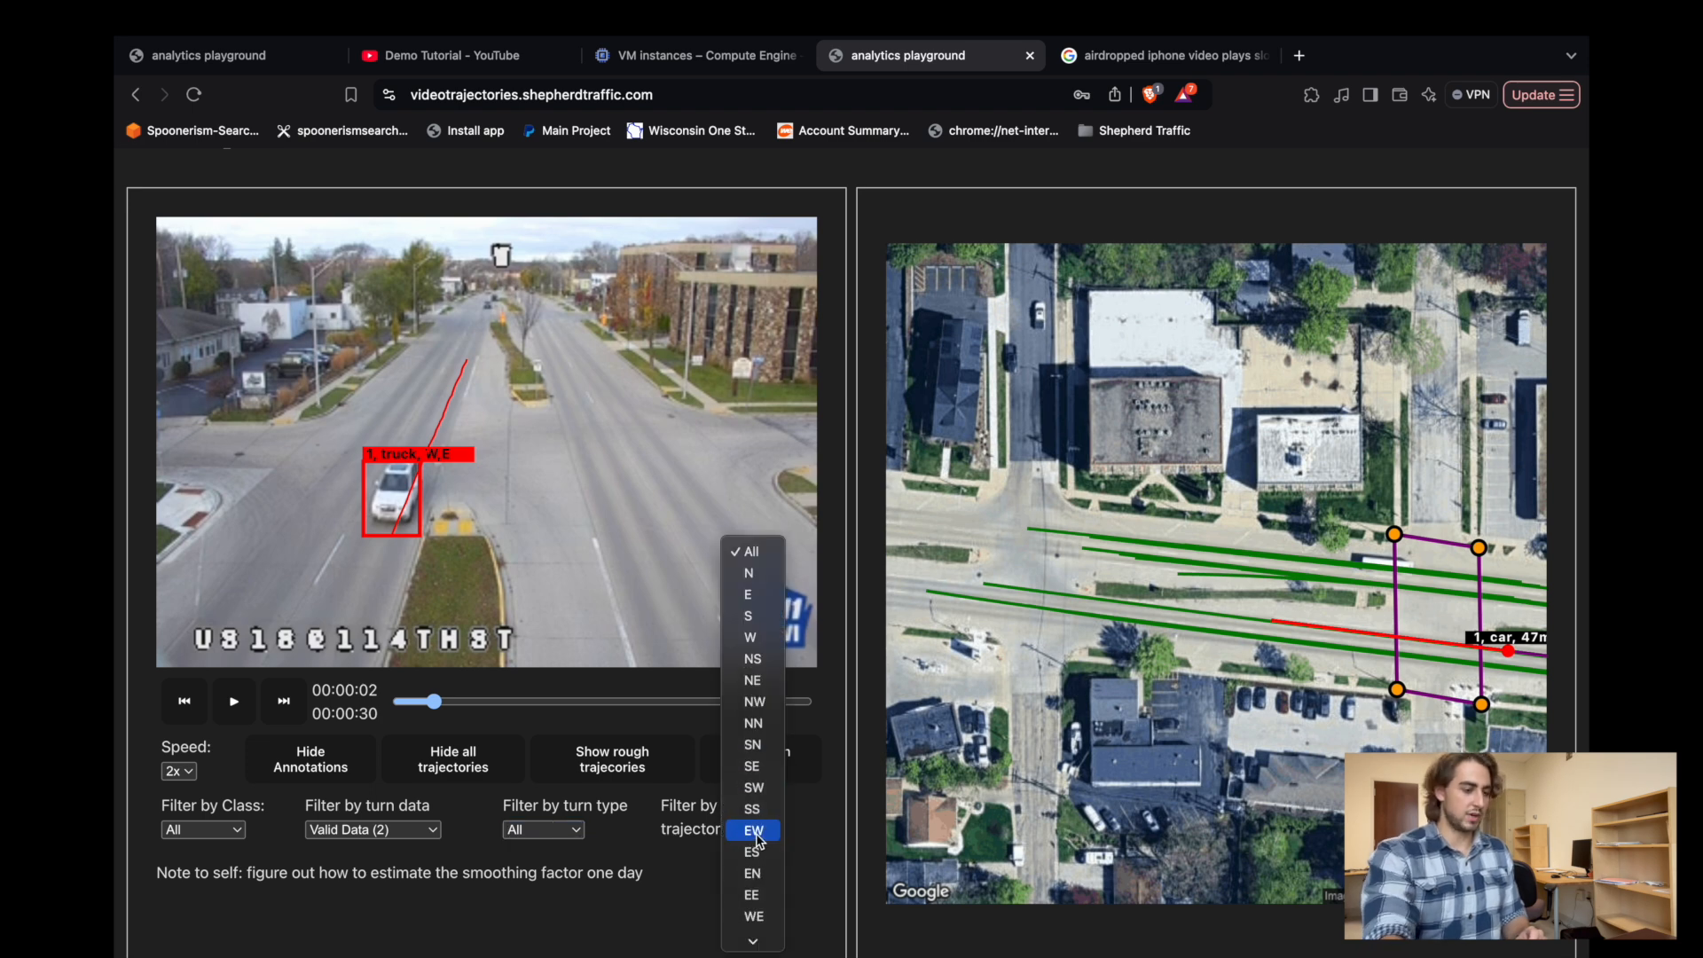
left_click(749, 818)
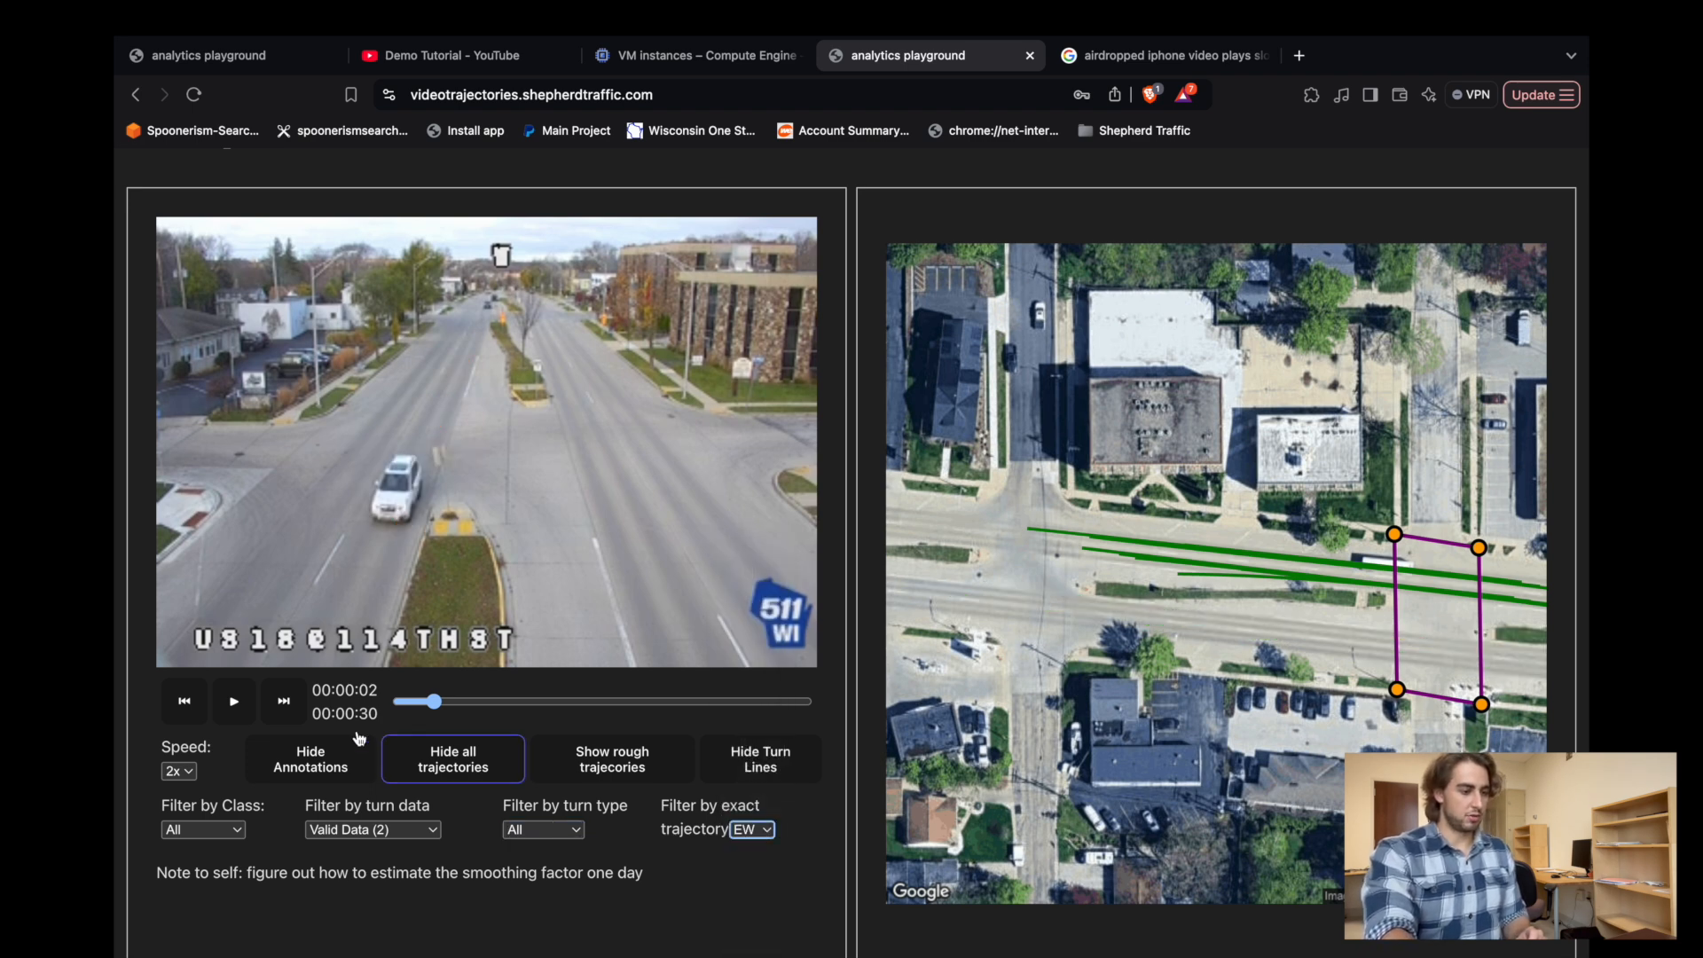
Play the filtered video at 8x speed and pause it at 00:00:21.
left_click(234, 702)
left_click(188, 771)
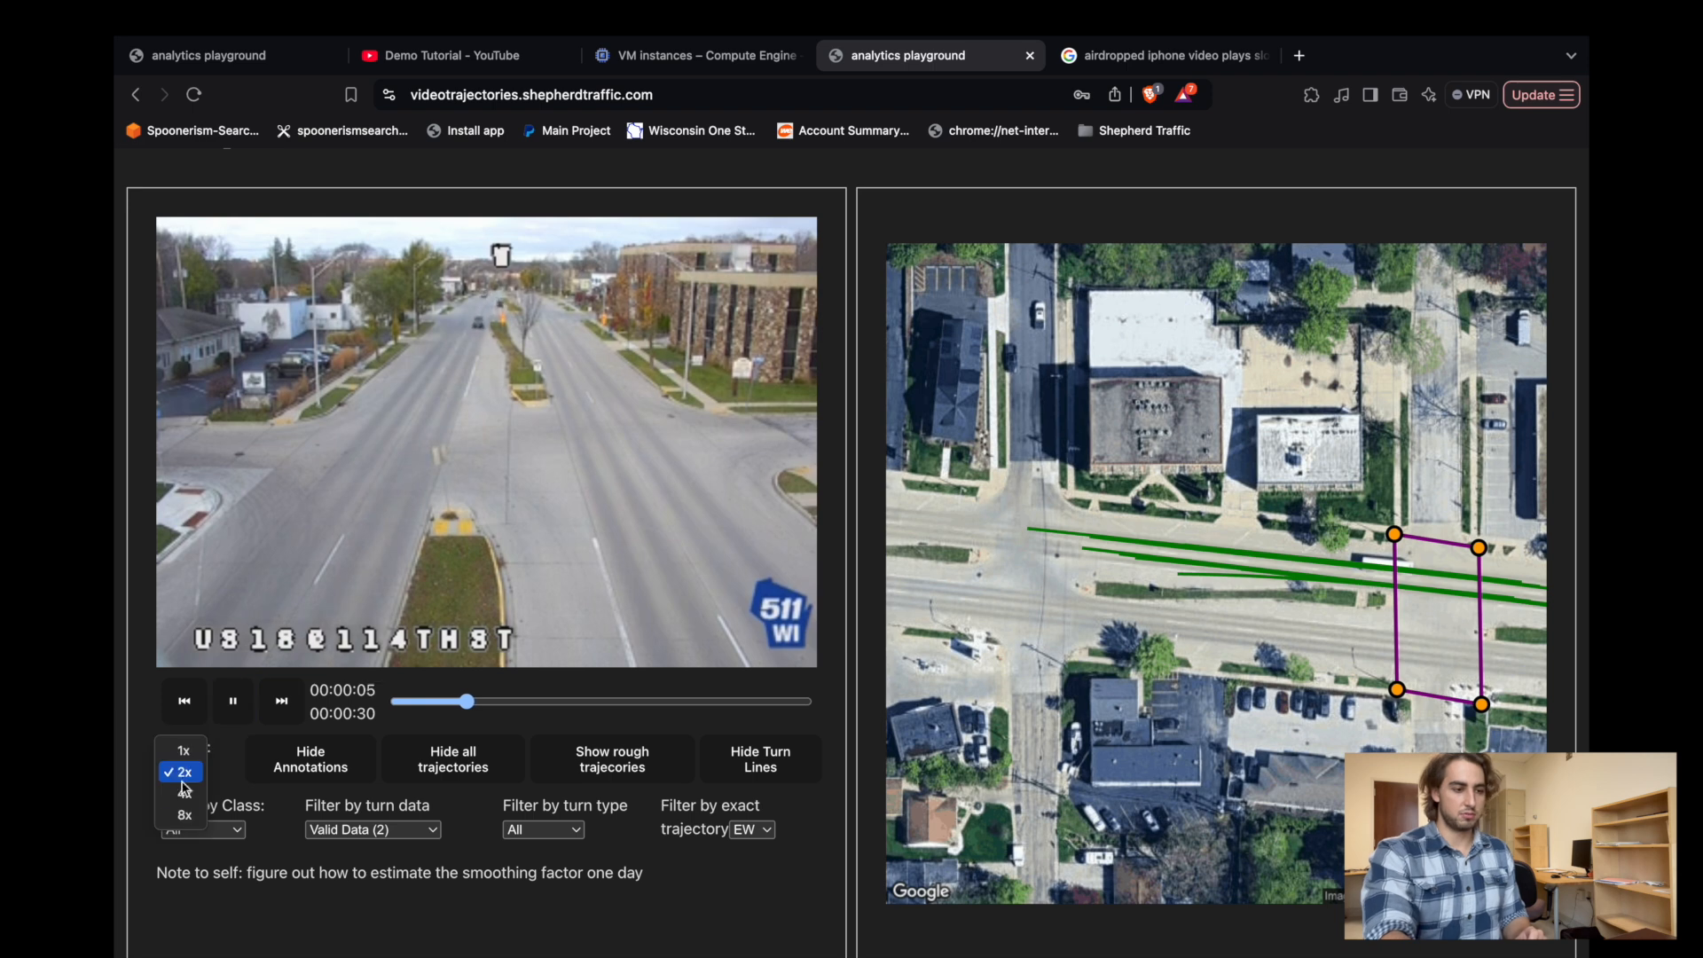
left_click(181, 810)
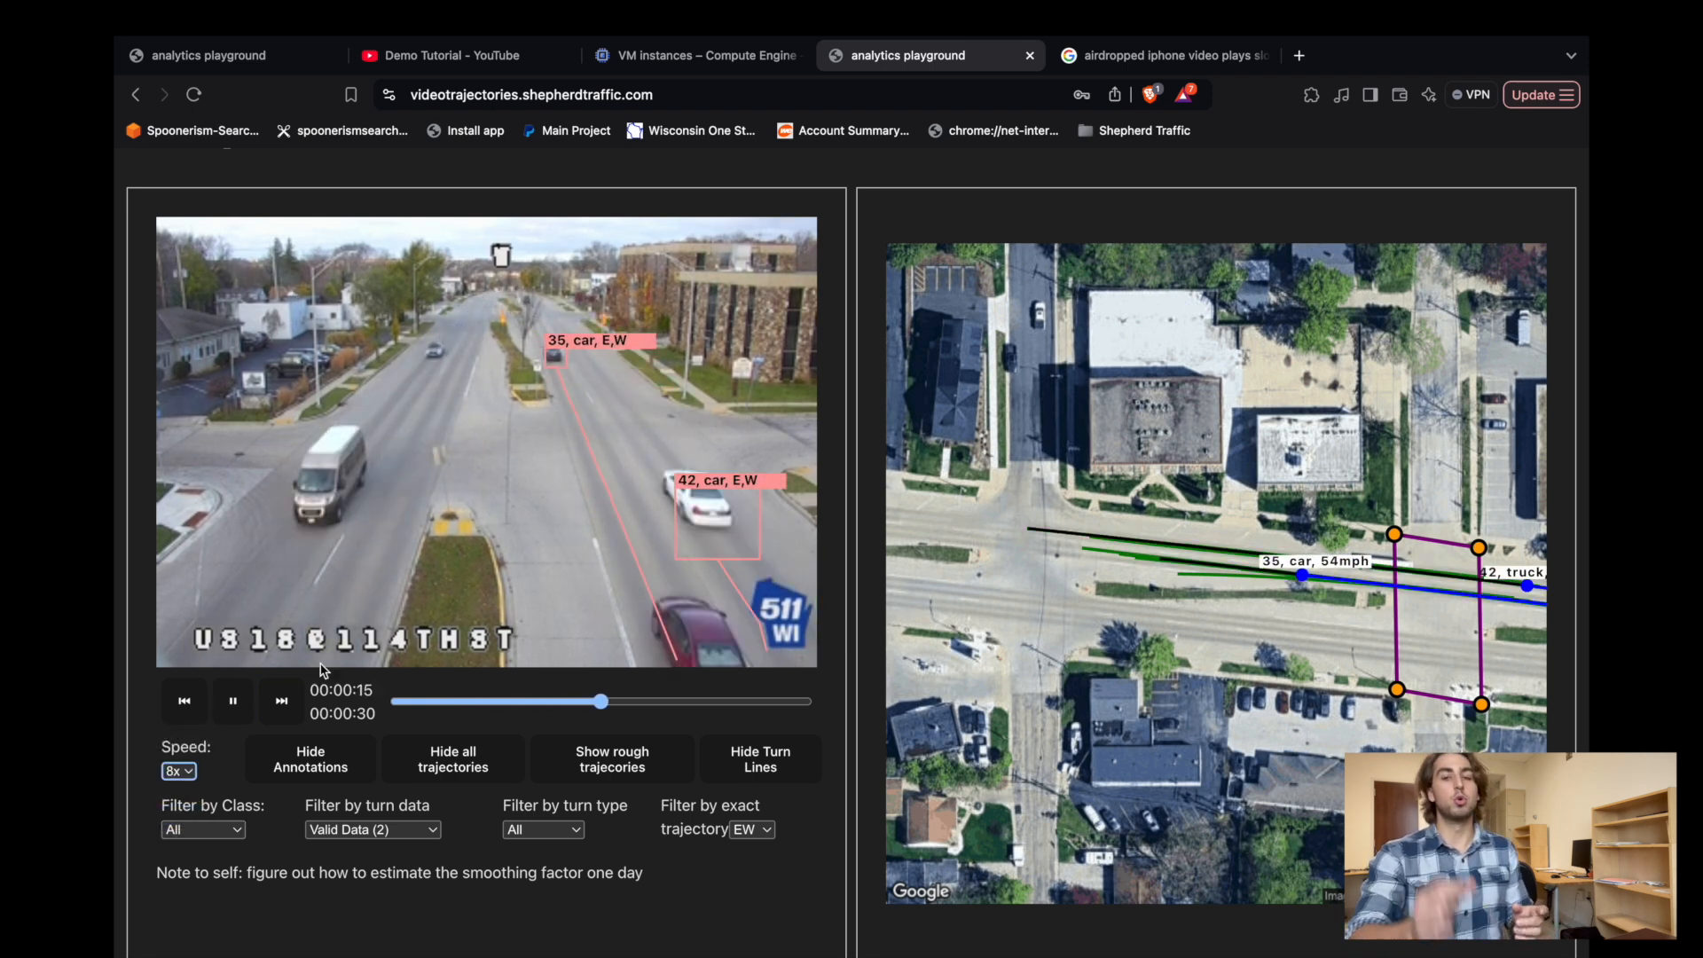
left_click(233, 701)
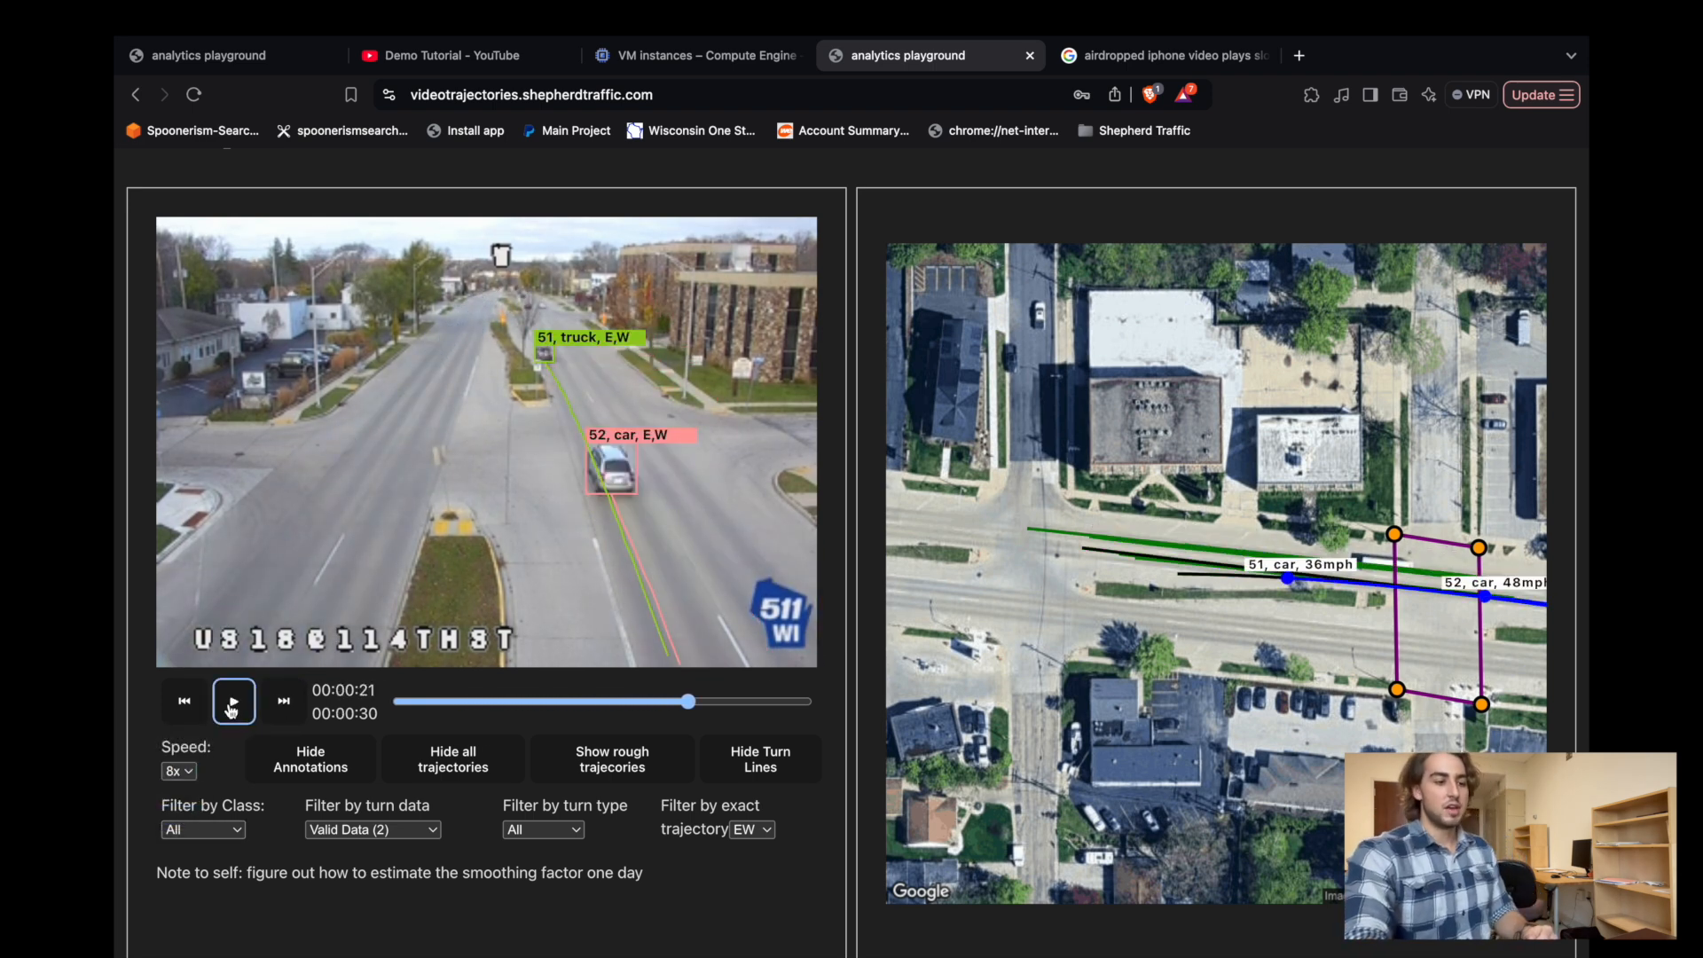
Select tracked car 52 in the video and advance the playback to 00:00:24.
left_click(619, 457)
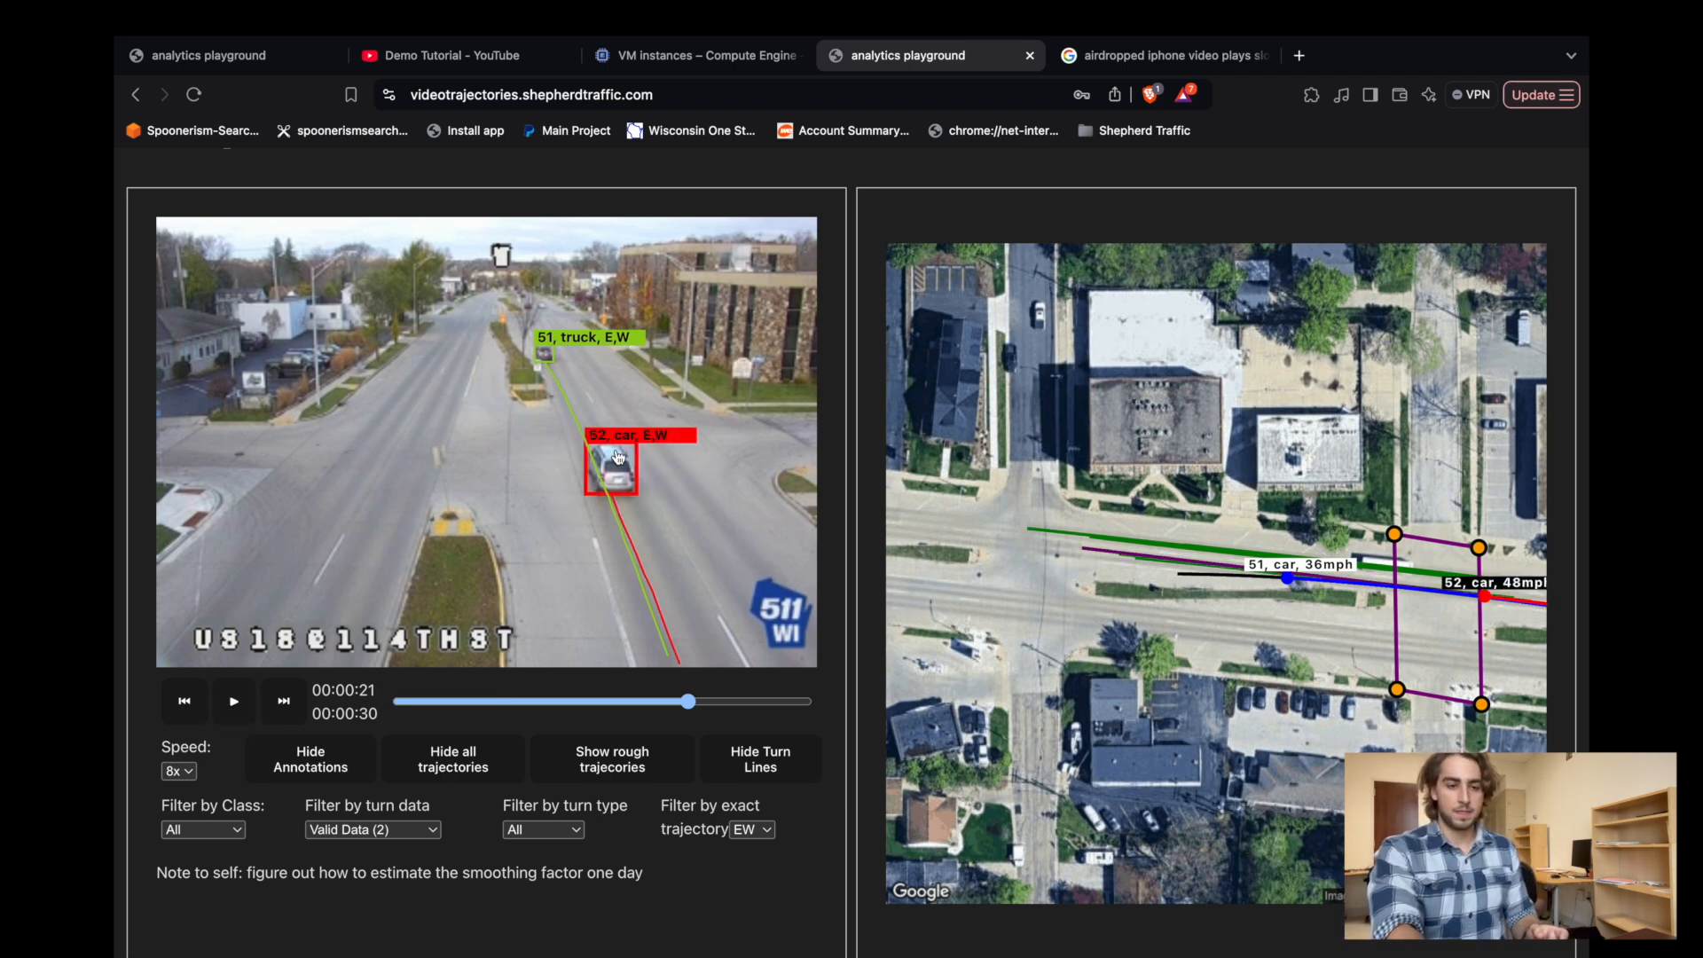
scroll(390, 665, "down", 2)
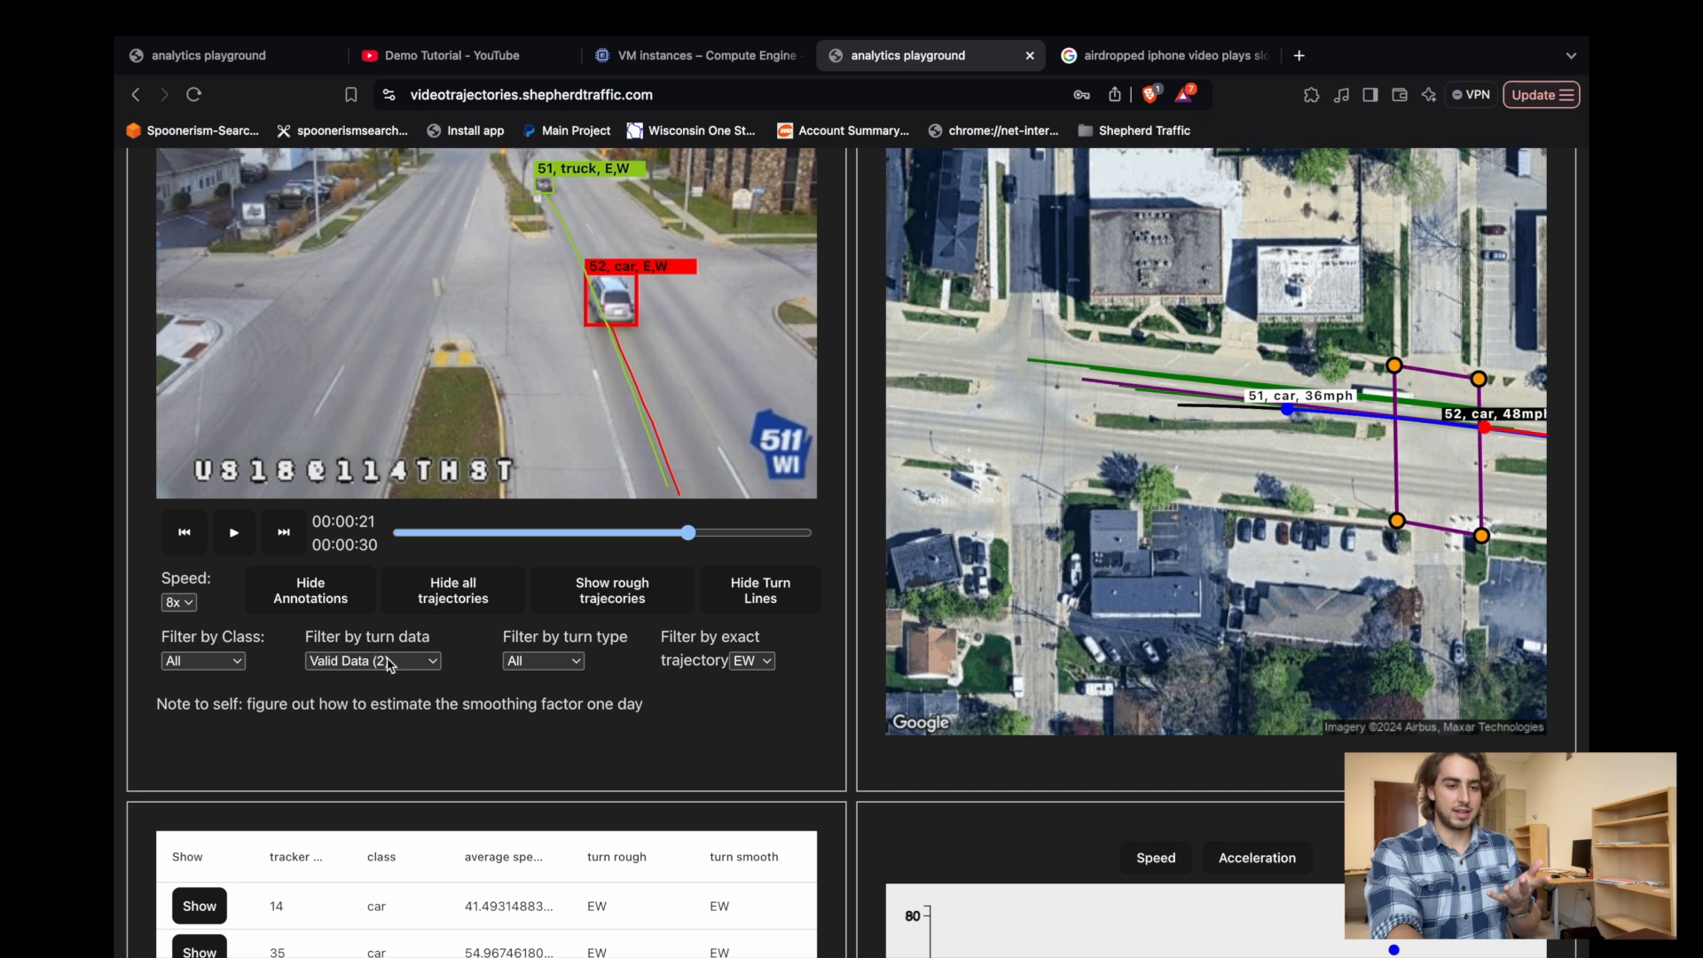
left_click(232, 532)
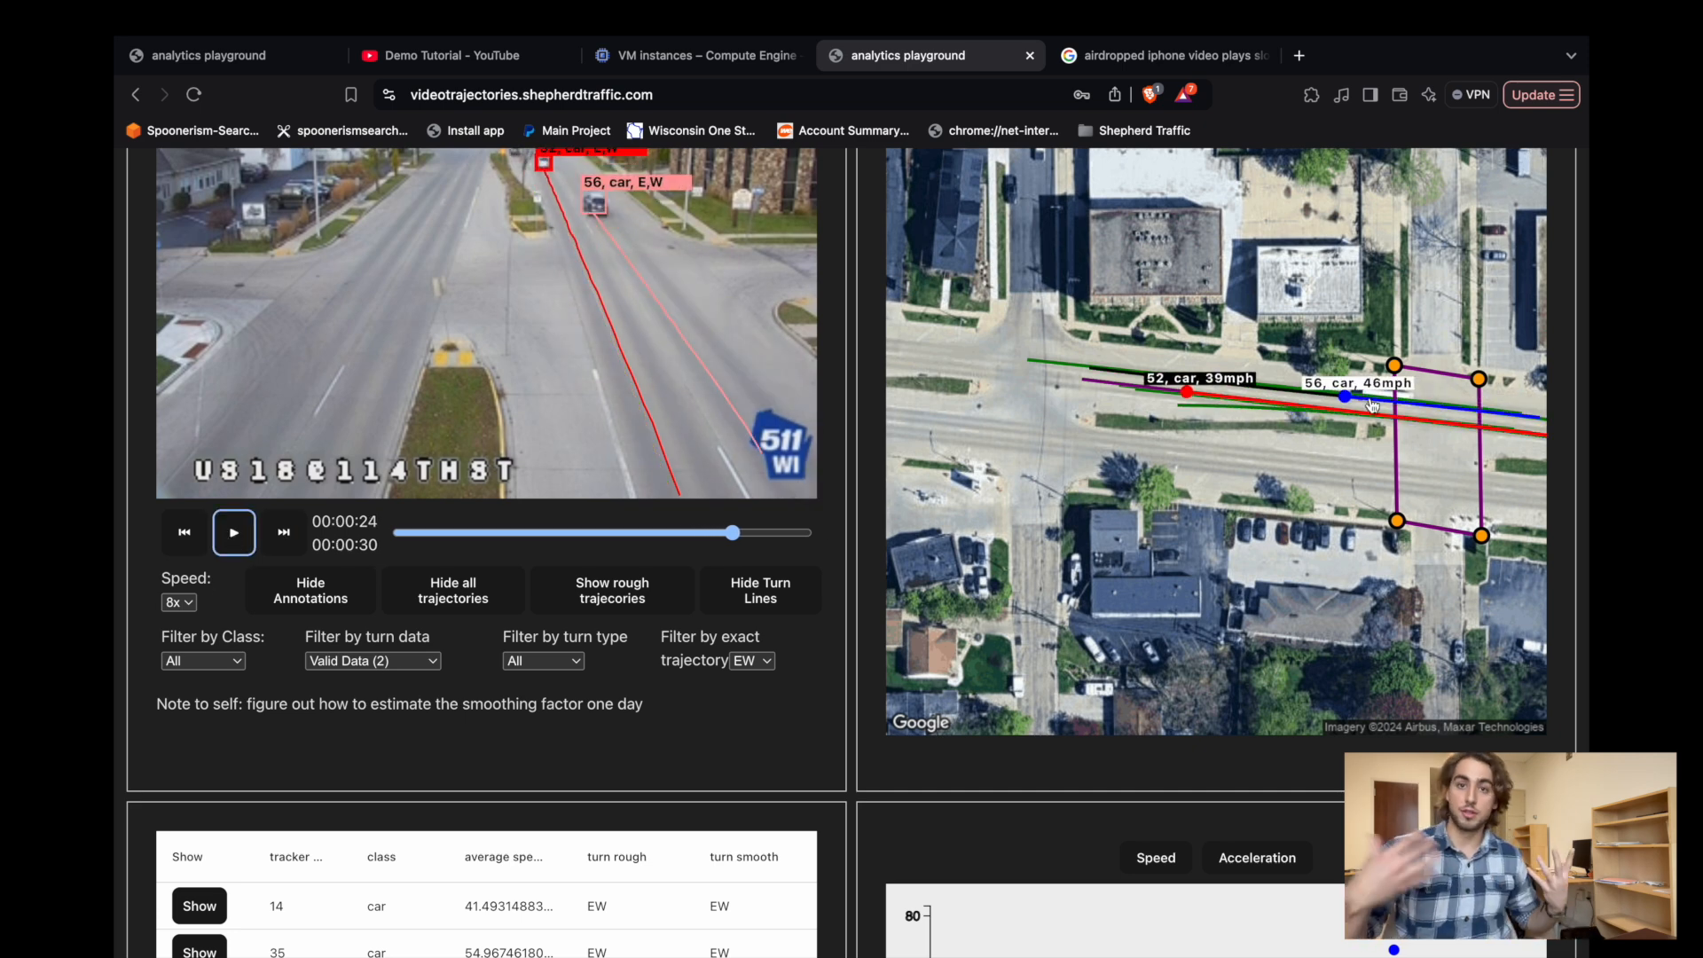
Review the selected car's speed chart below the video and switch it to acceleration.
scroll(1419, 426, "down", 4)
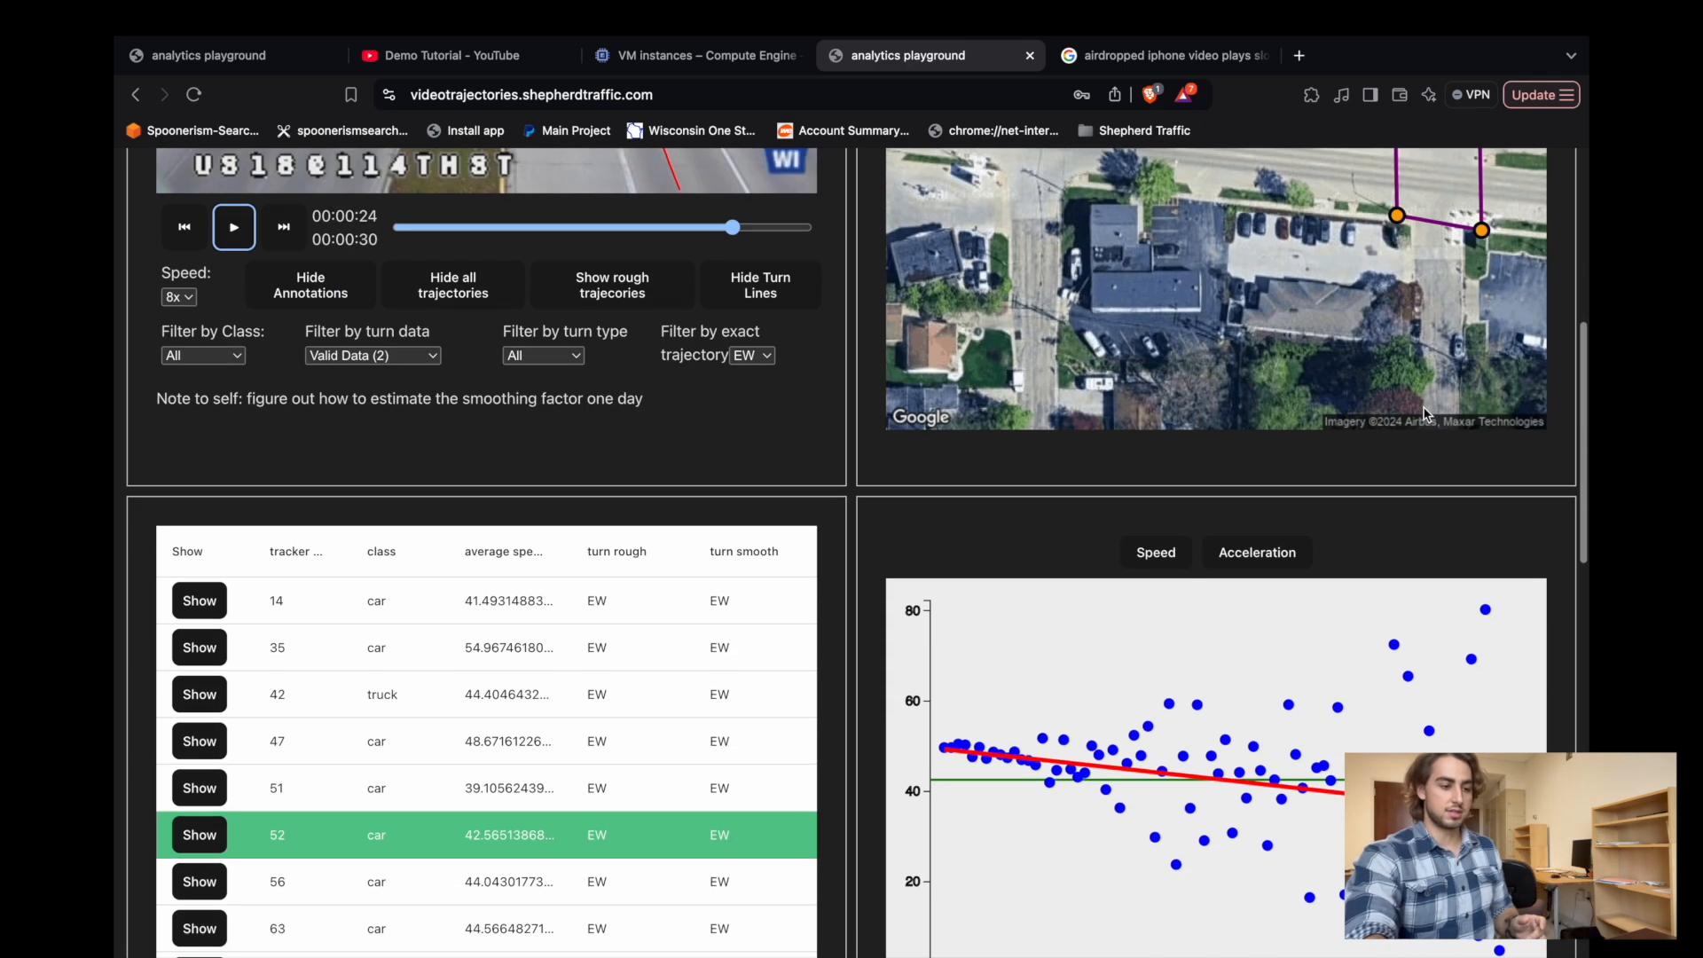
scroll(1027, 640, "down", 2)
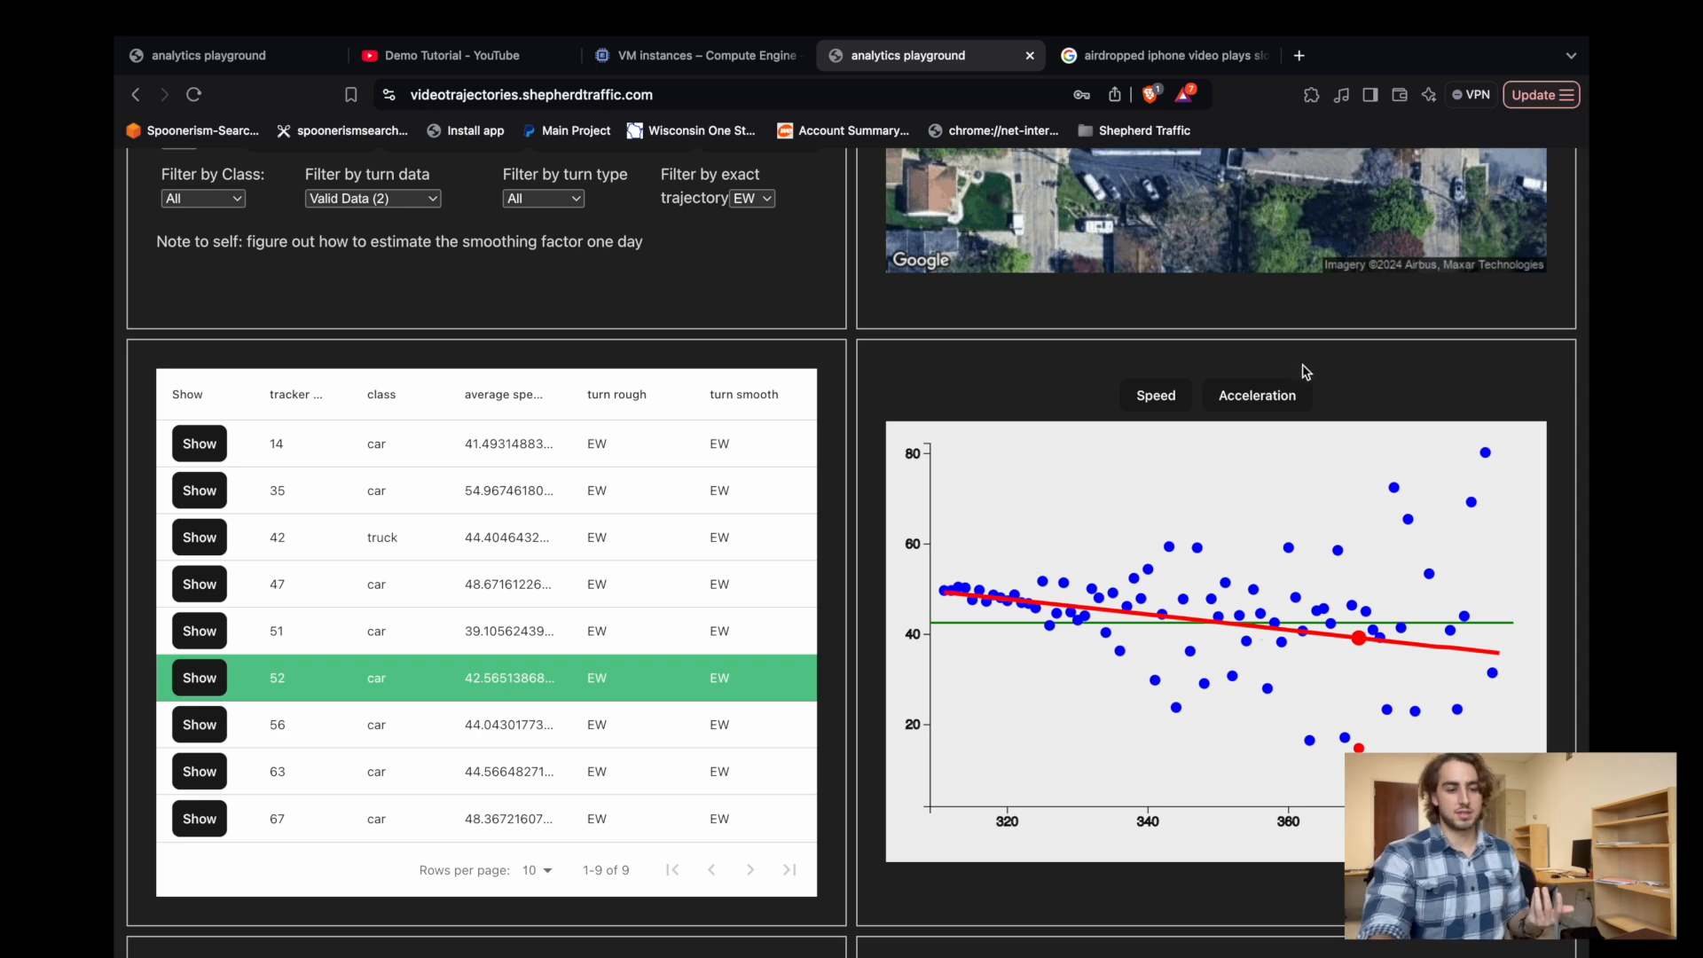
left_click(1246, 399)
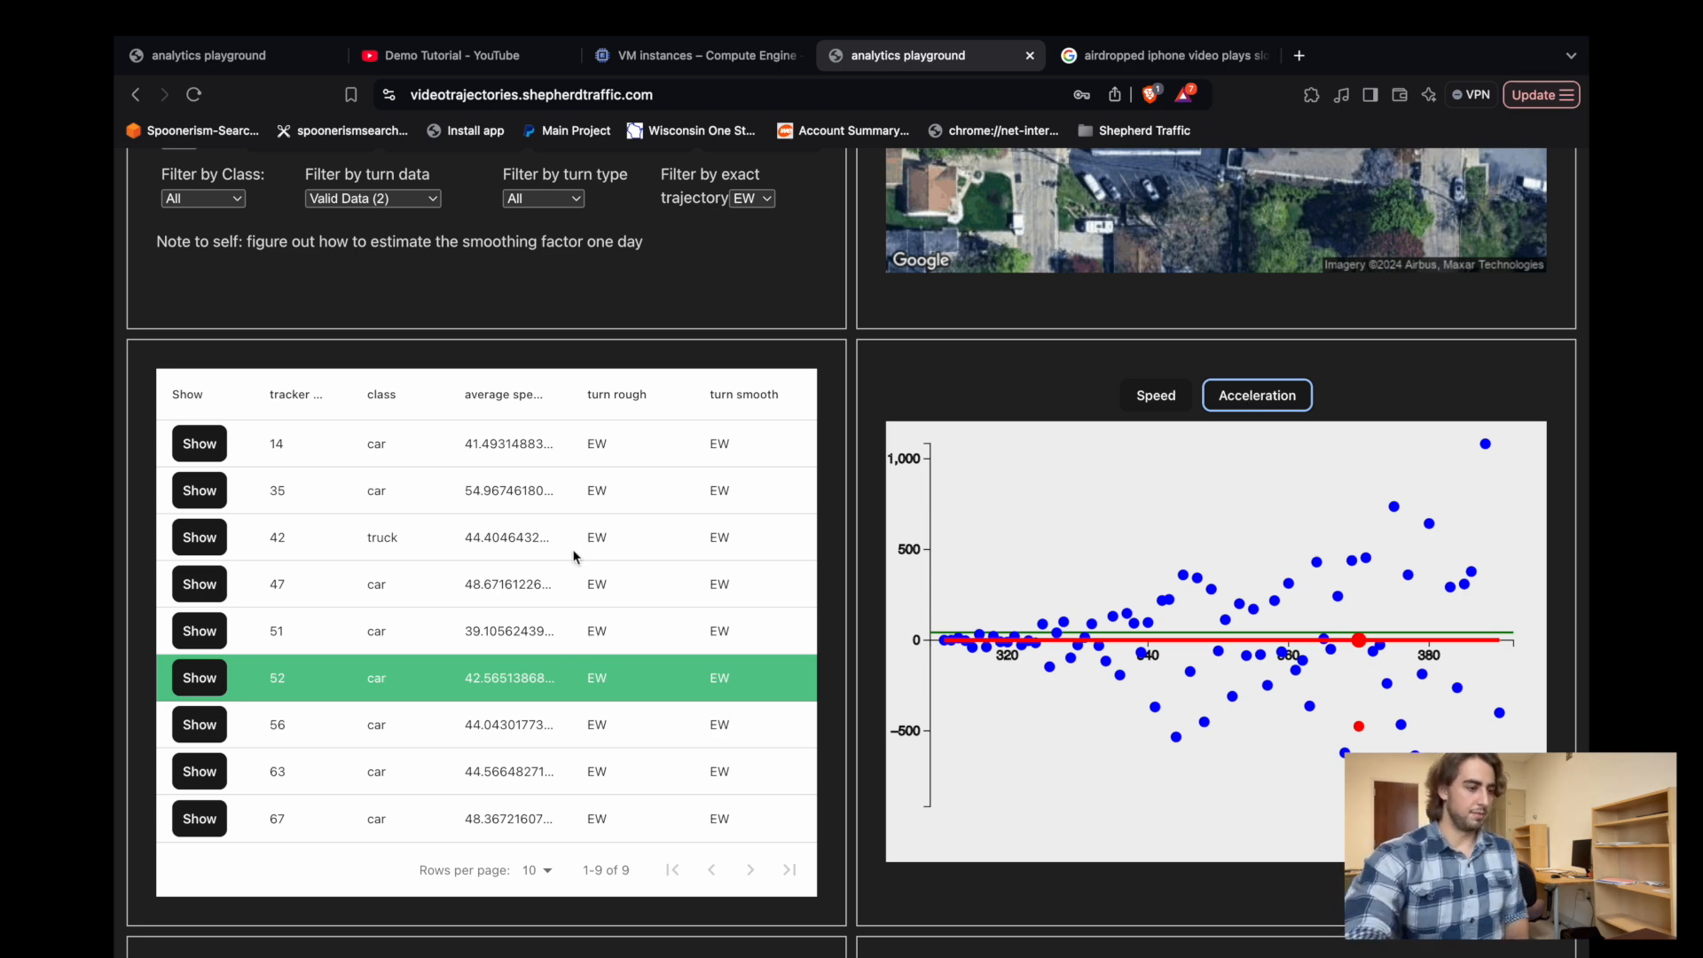
Set the vehicle counts histogram to 5 buckets and the speed distribution histogram to 7 buckets.
scroll(652, 421, "down", 8)
left_click(577, 327)
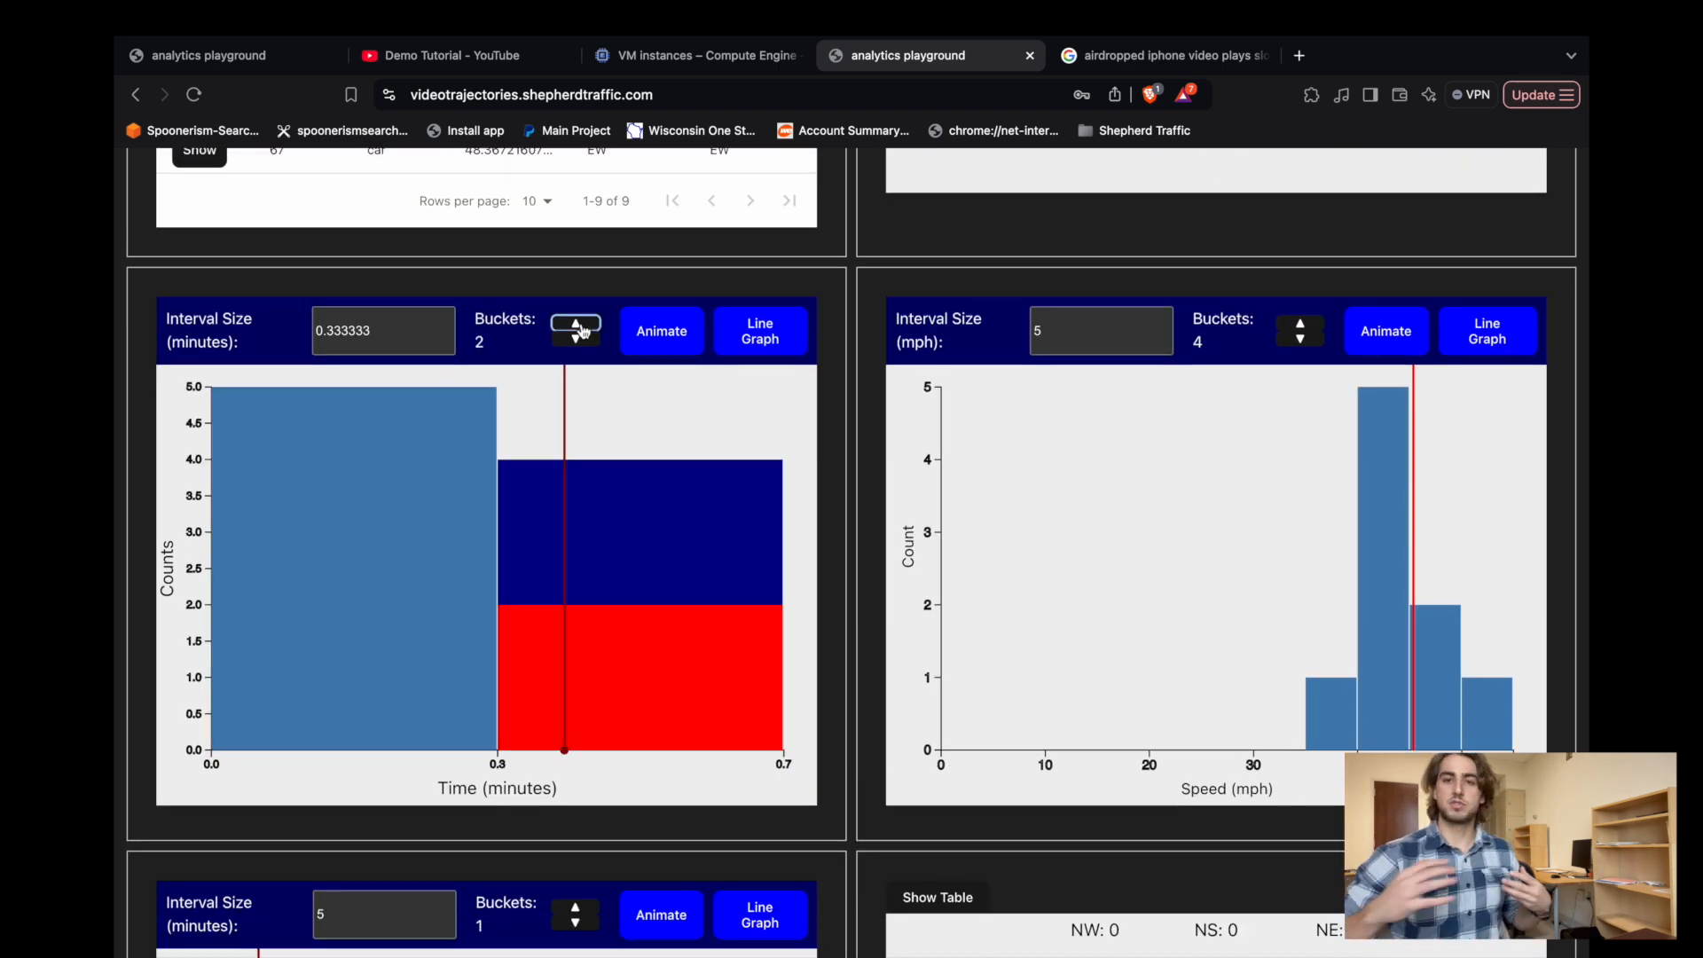
left_click(578, 327)
left_click(580, 328)
left_click(582, 329)
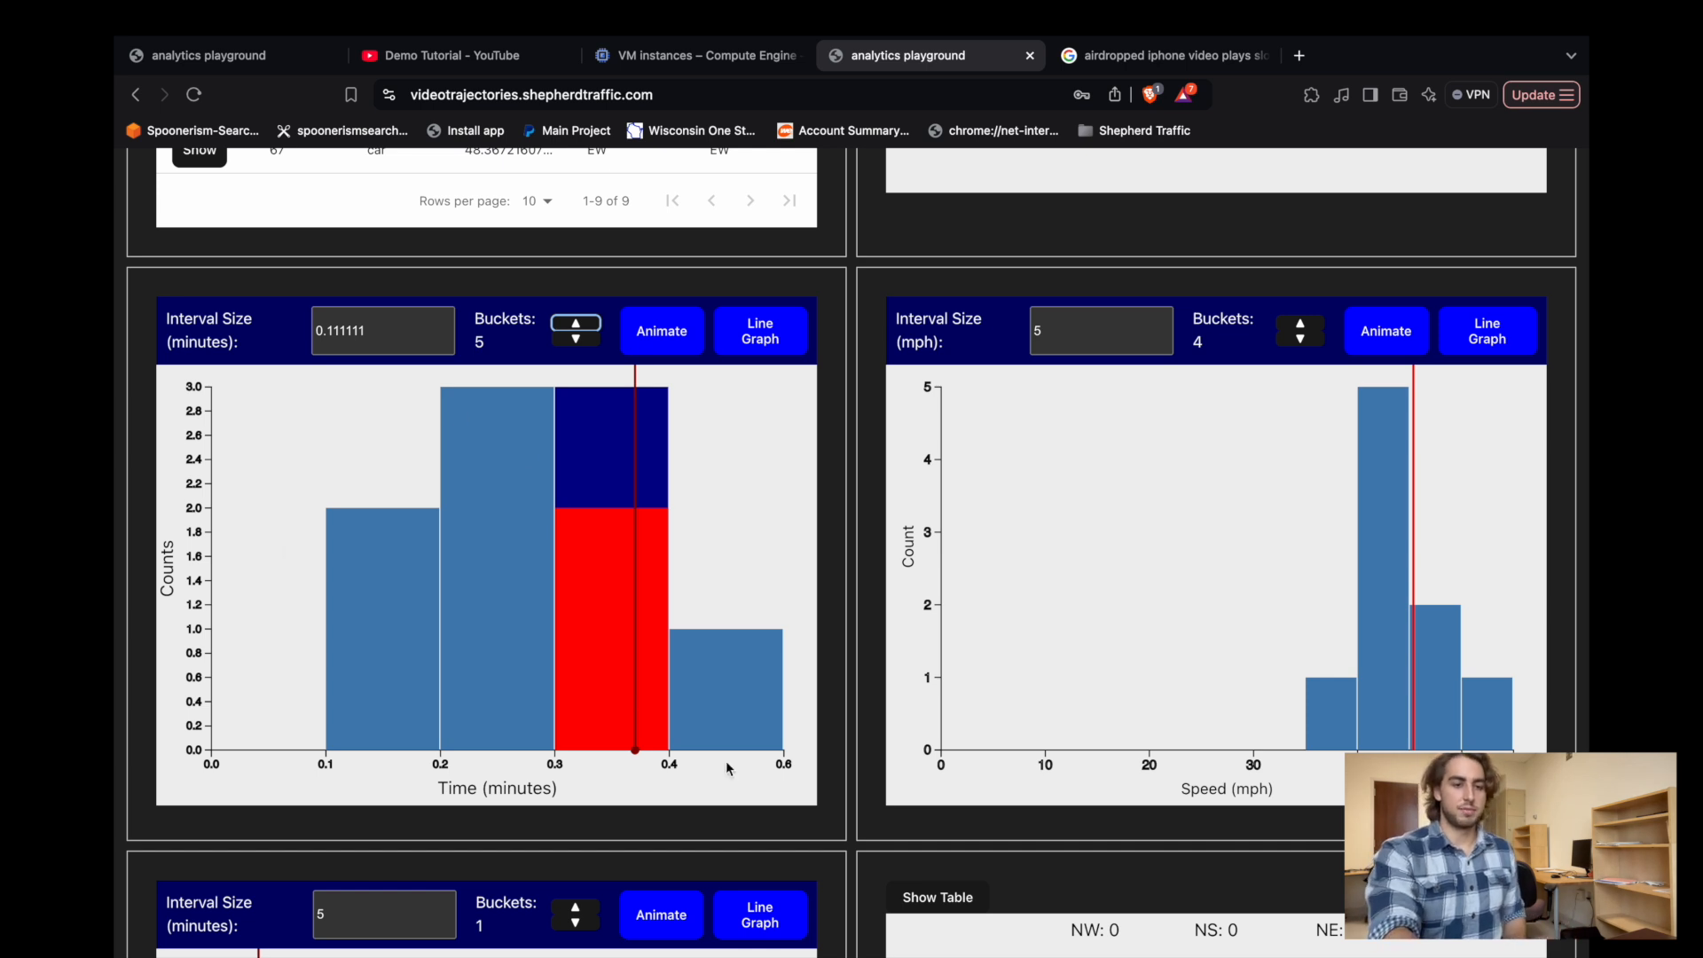
left_click(1300, 324)
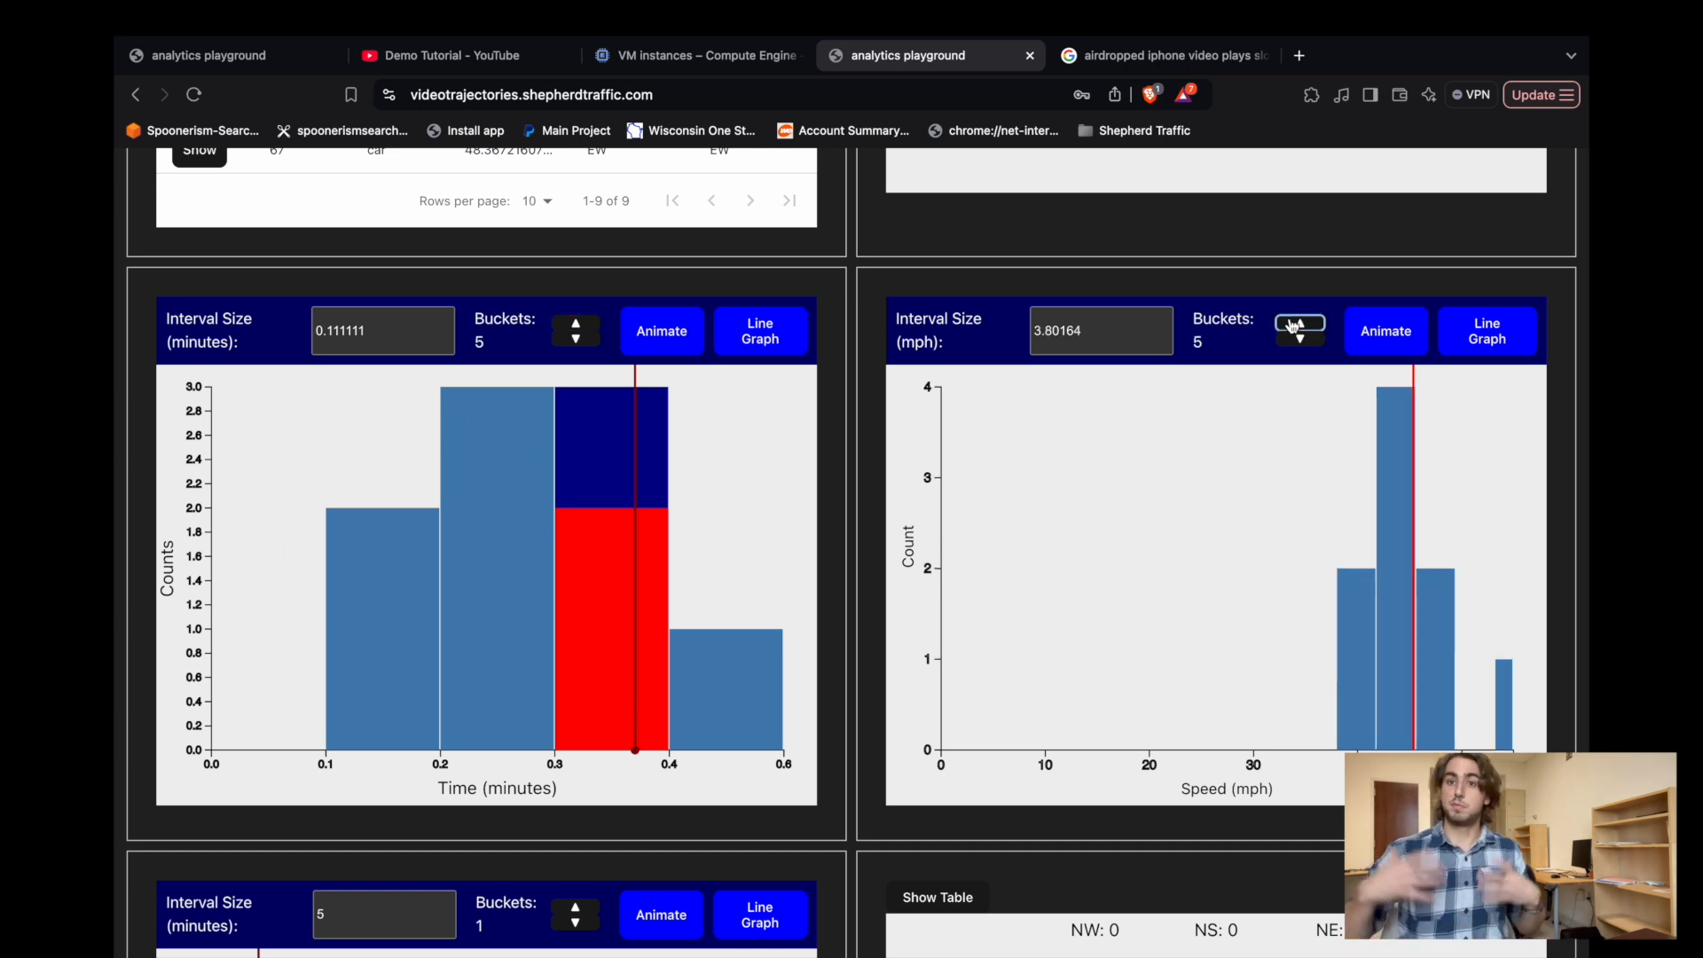
left_click(1302, 326)
left_click(1302, 326)
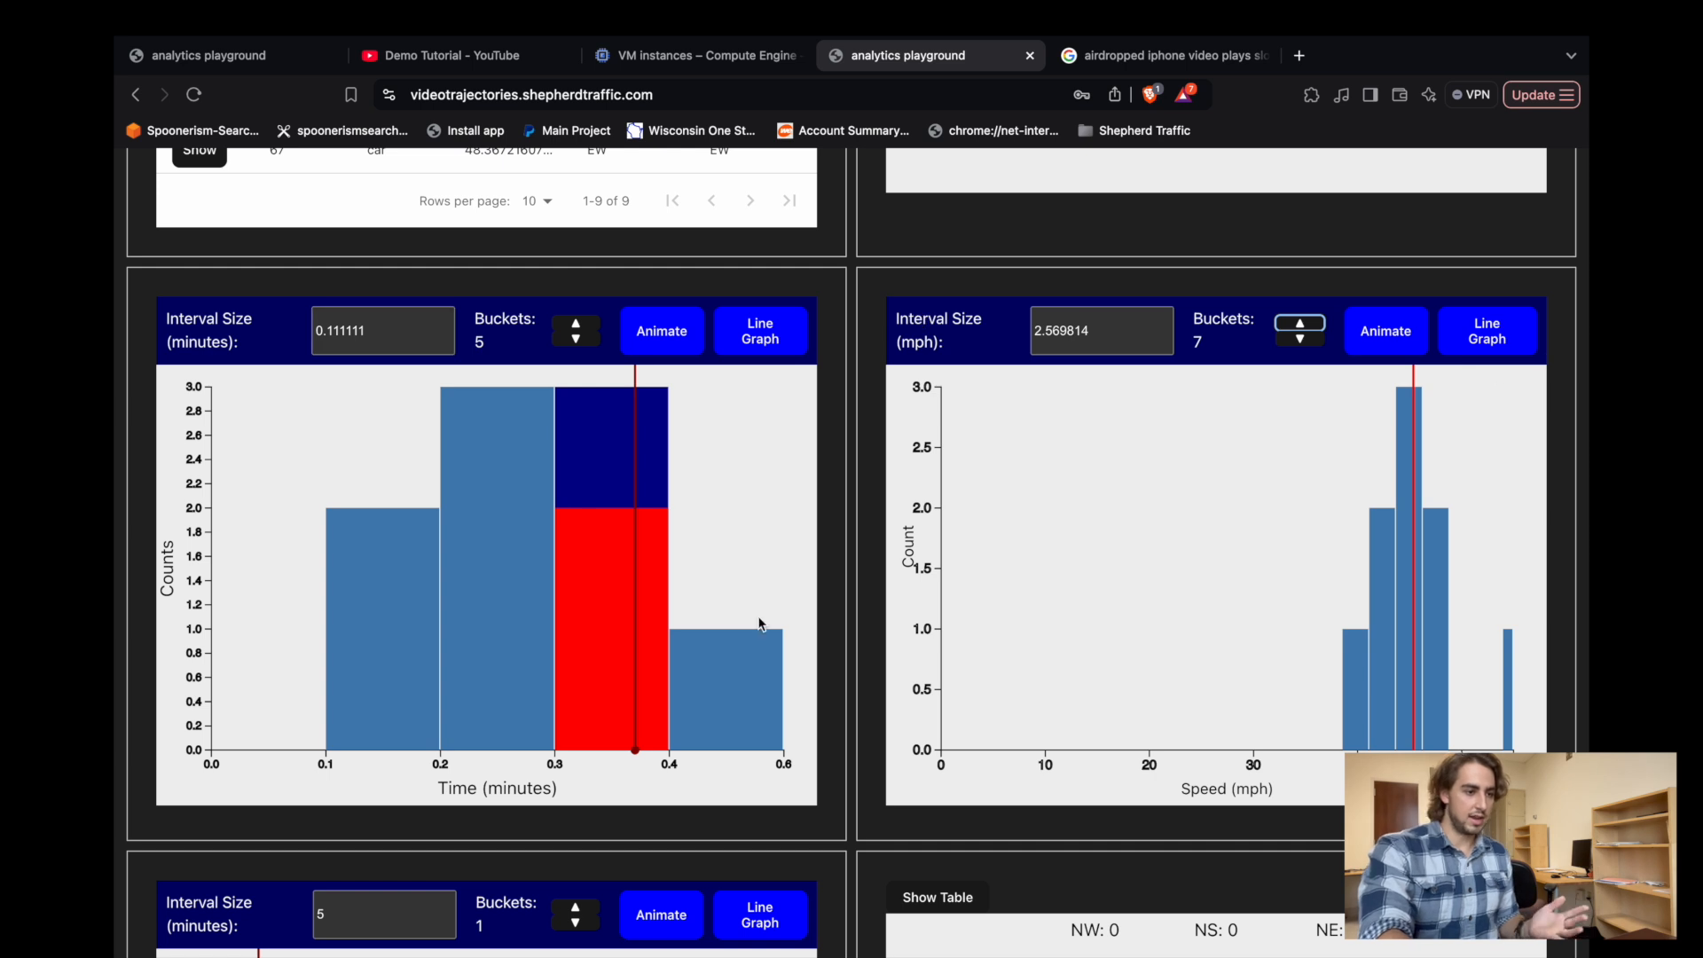
Preview the animation of the vehicle counts histogram and toggle the speed distribution to a line graph and back.
scroll(761, 594, "down", 2)
left_click(660, 196)
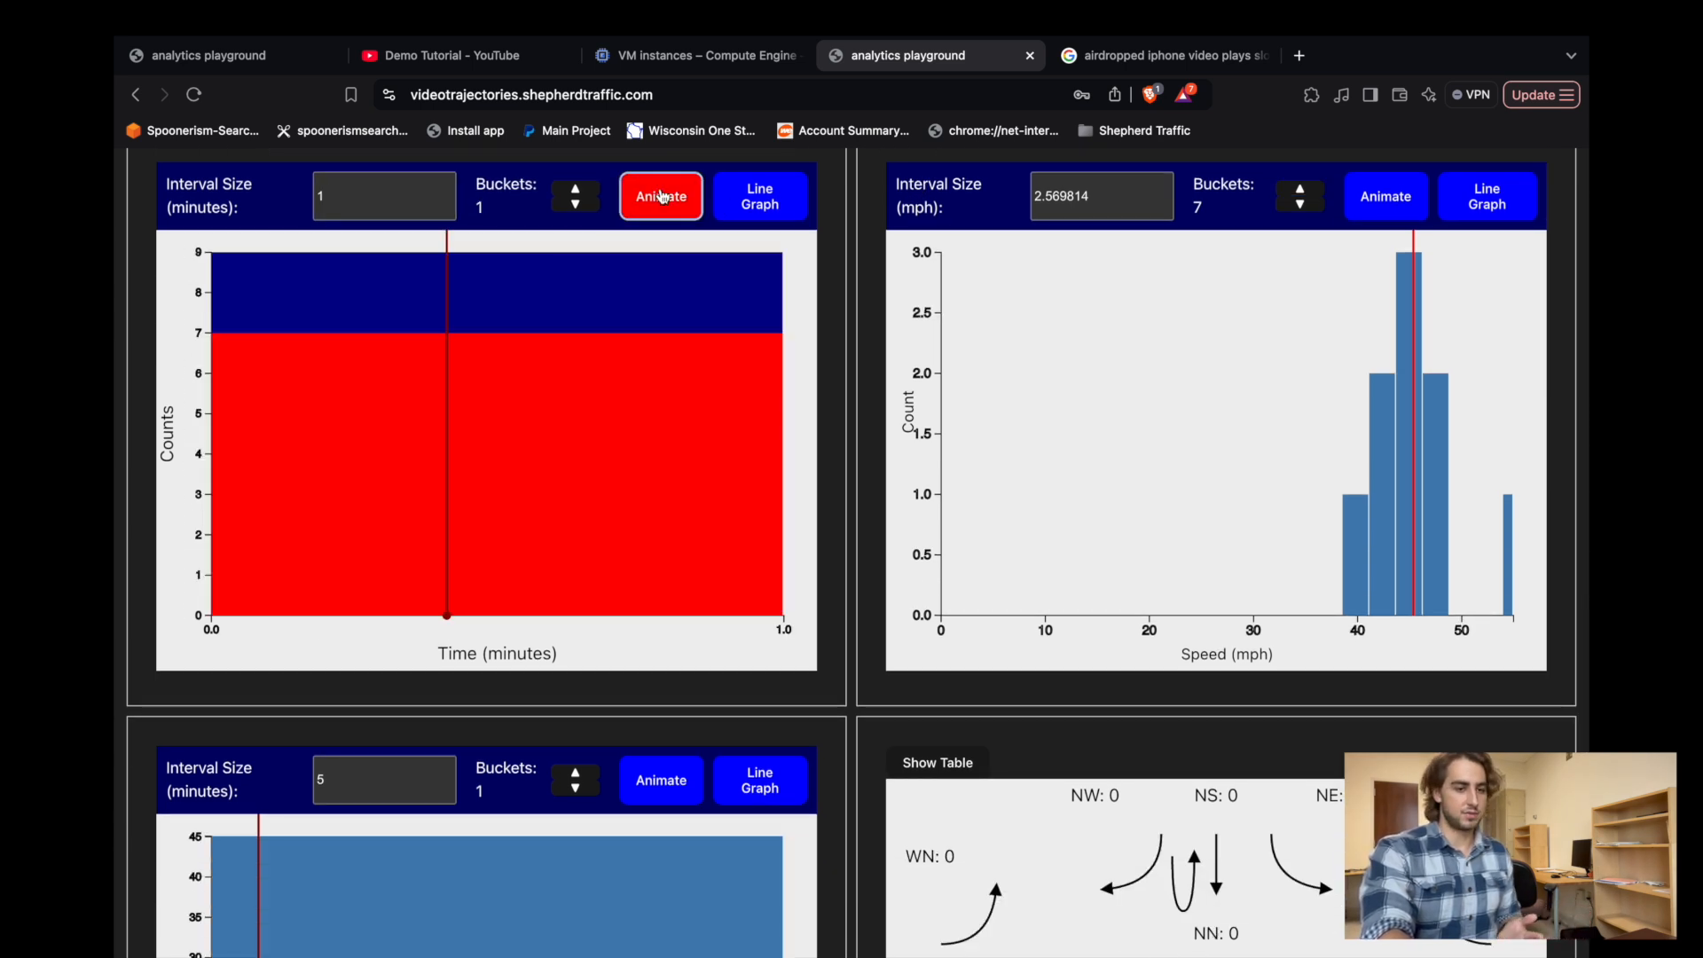
left_click(1487, 196)
left_click(1486, 196)
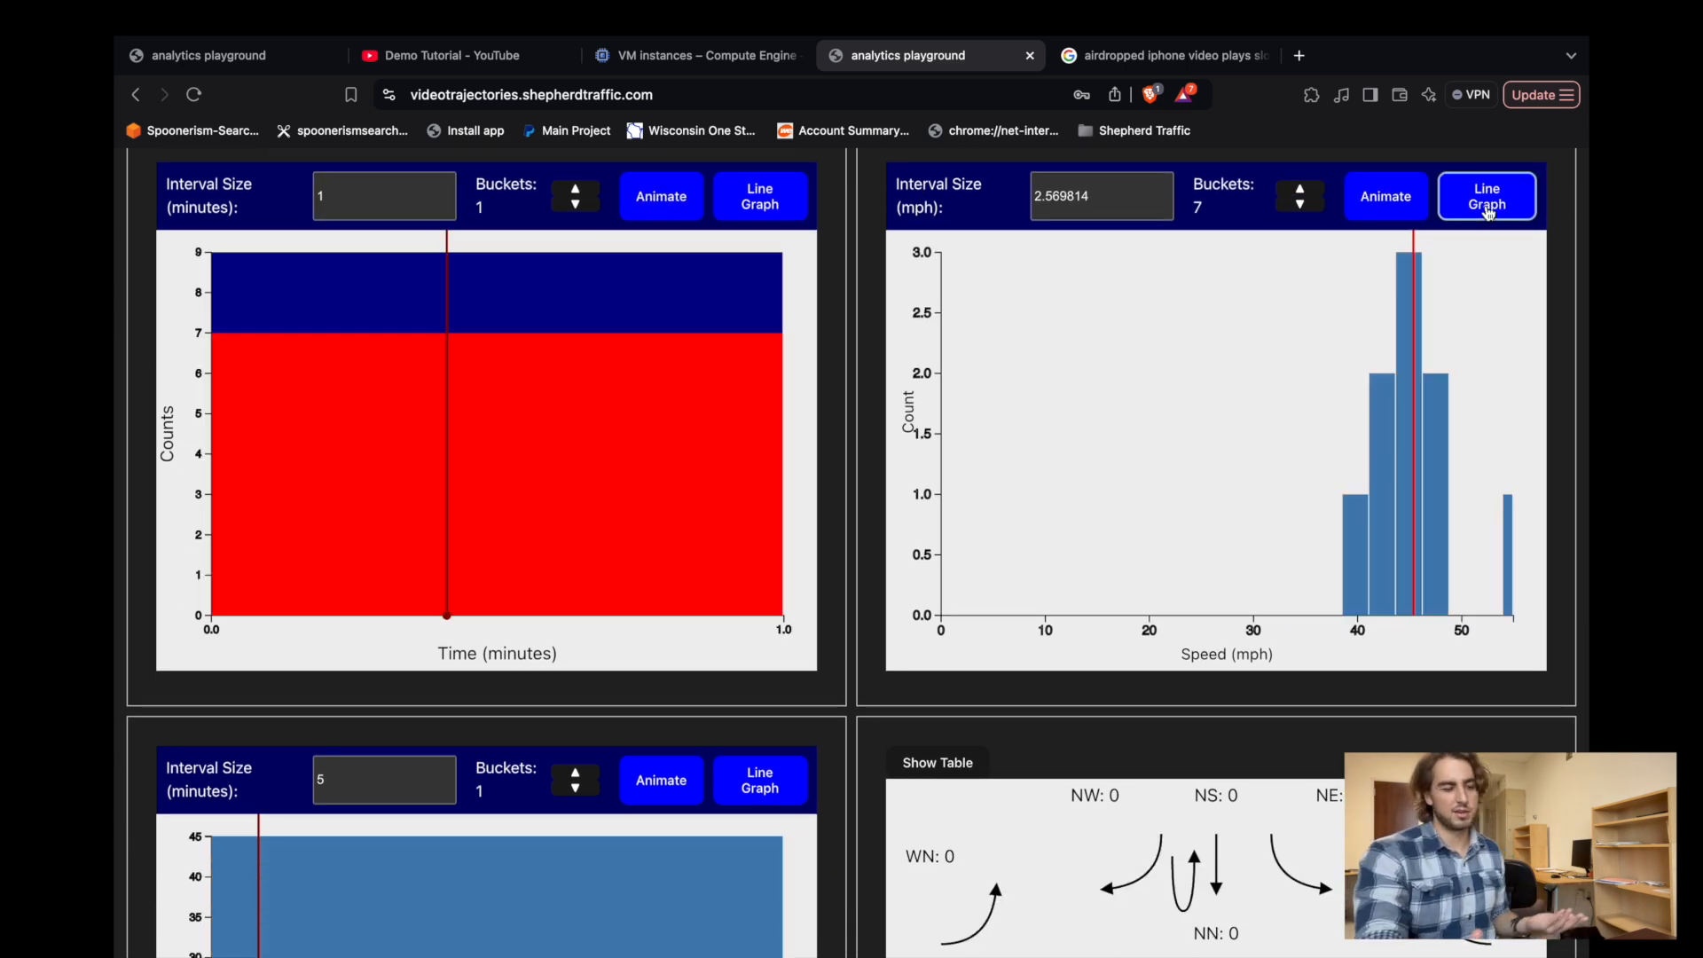
Set the average speed over time histogram to 8 buckets.
scroll(1089, 520, "down", 4)
scroll(975, 506, "down", 2)
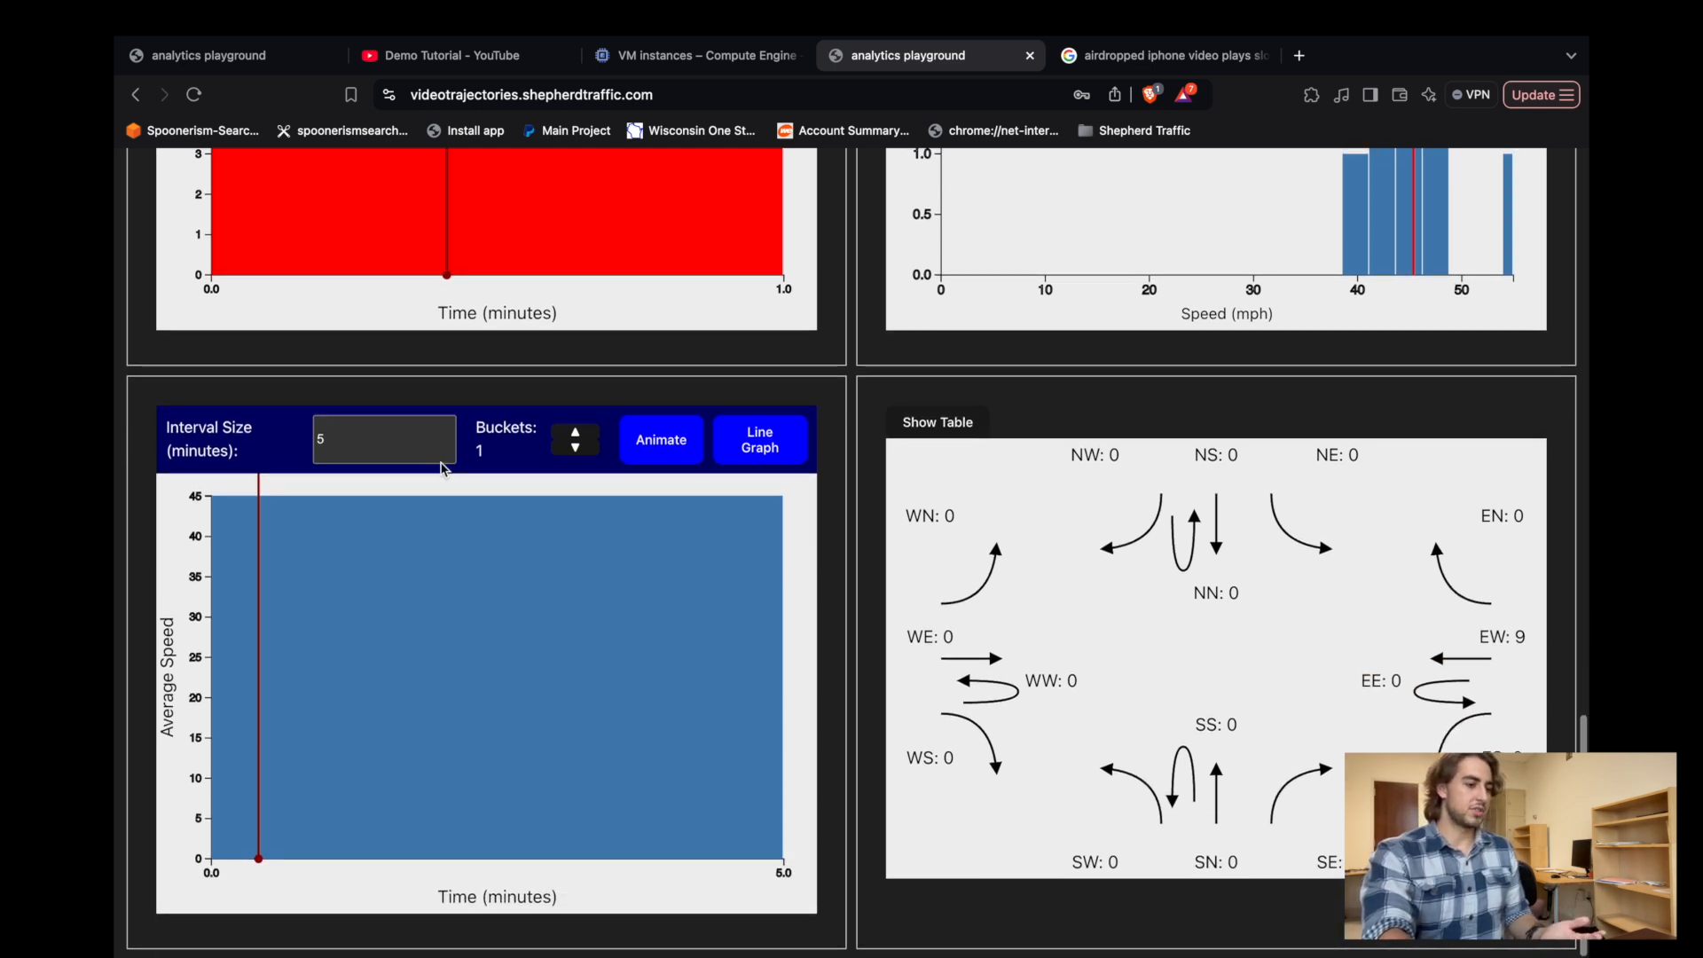
left_click(575, 434)
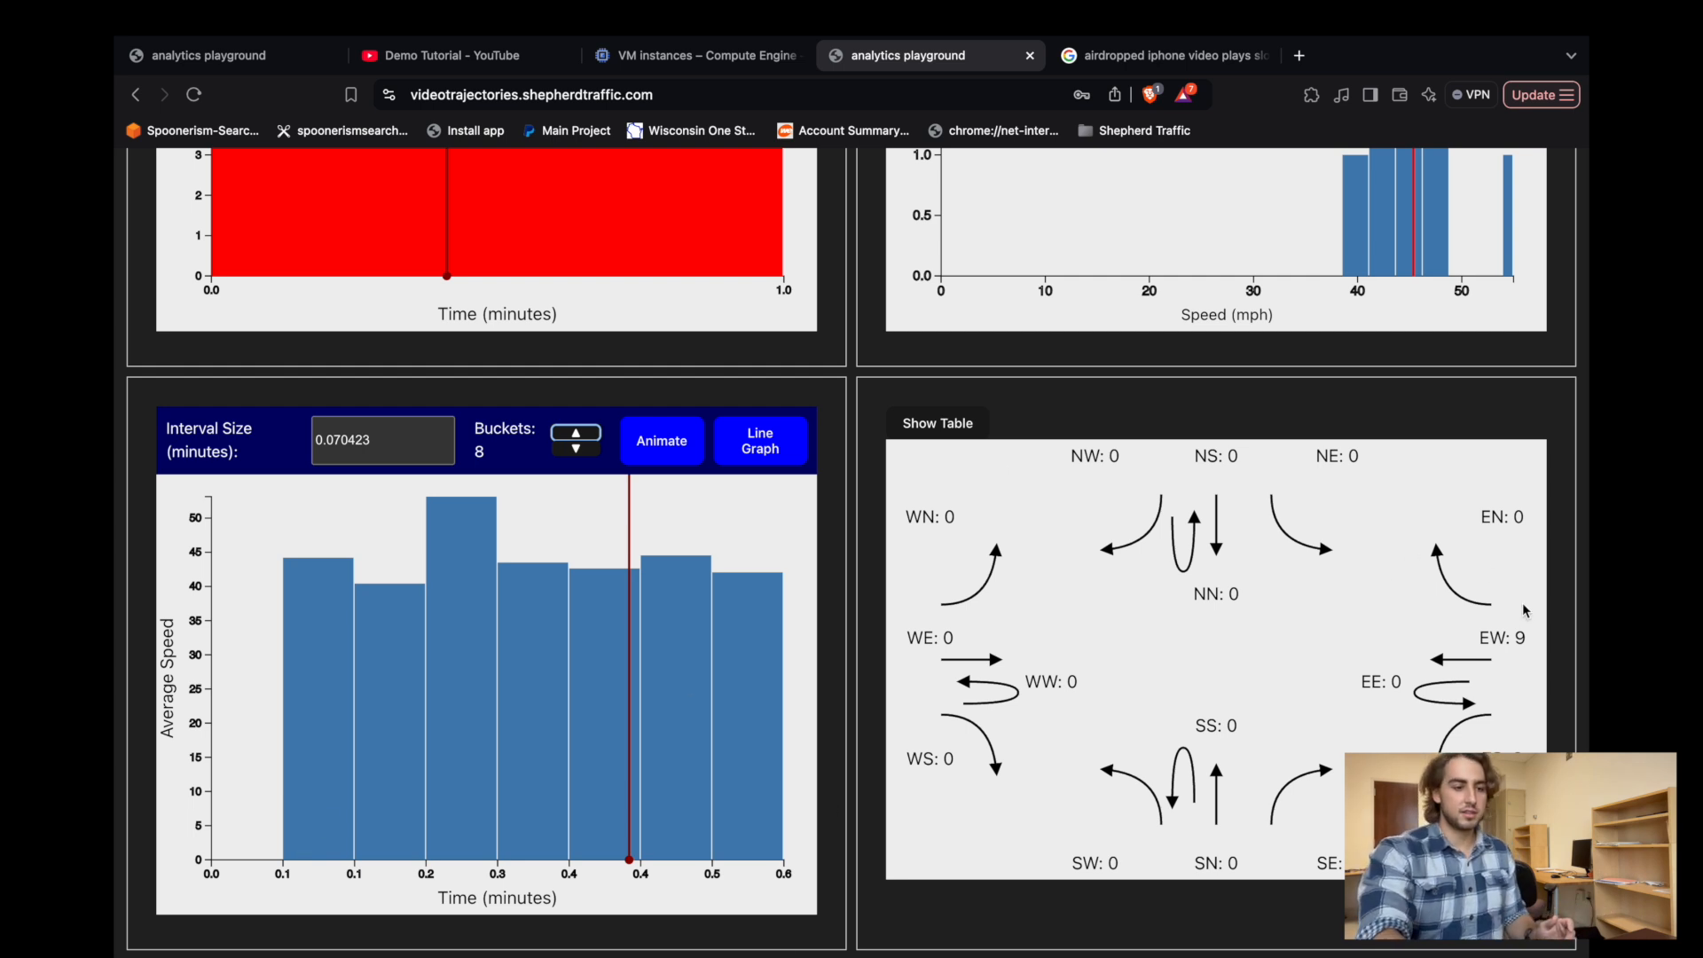
Switch the turn counts from the diagram to the table and highlight the table's contents.
left_click(934, 425)
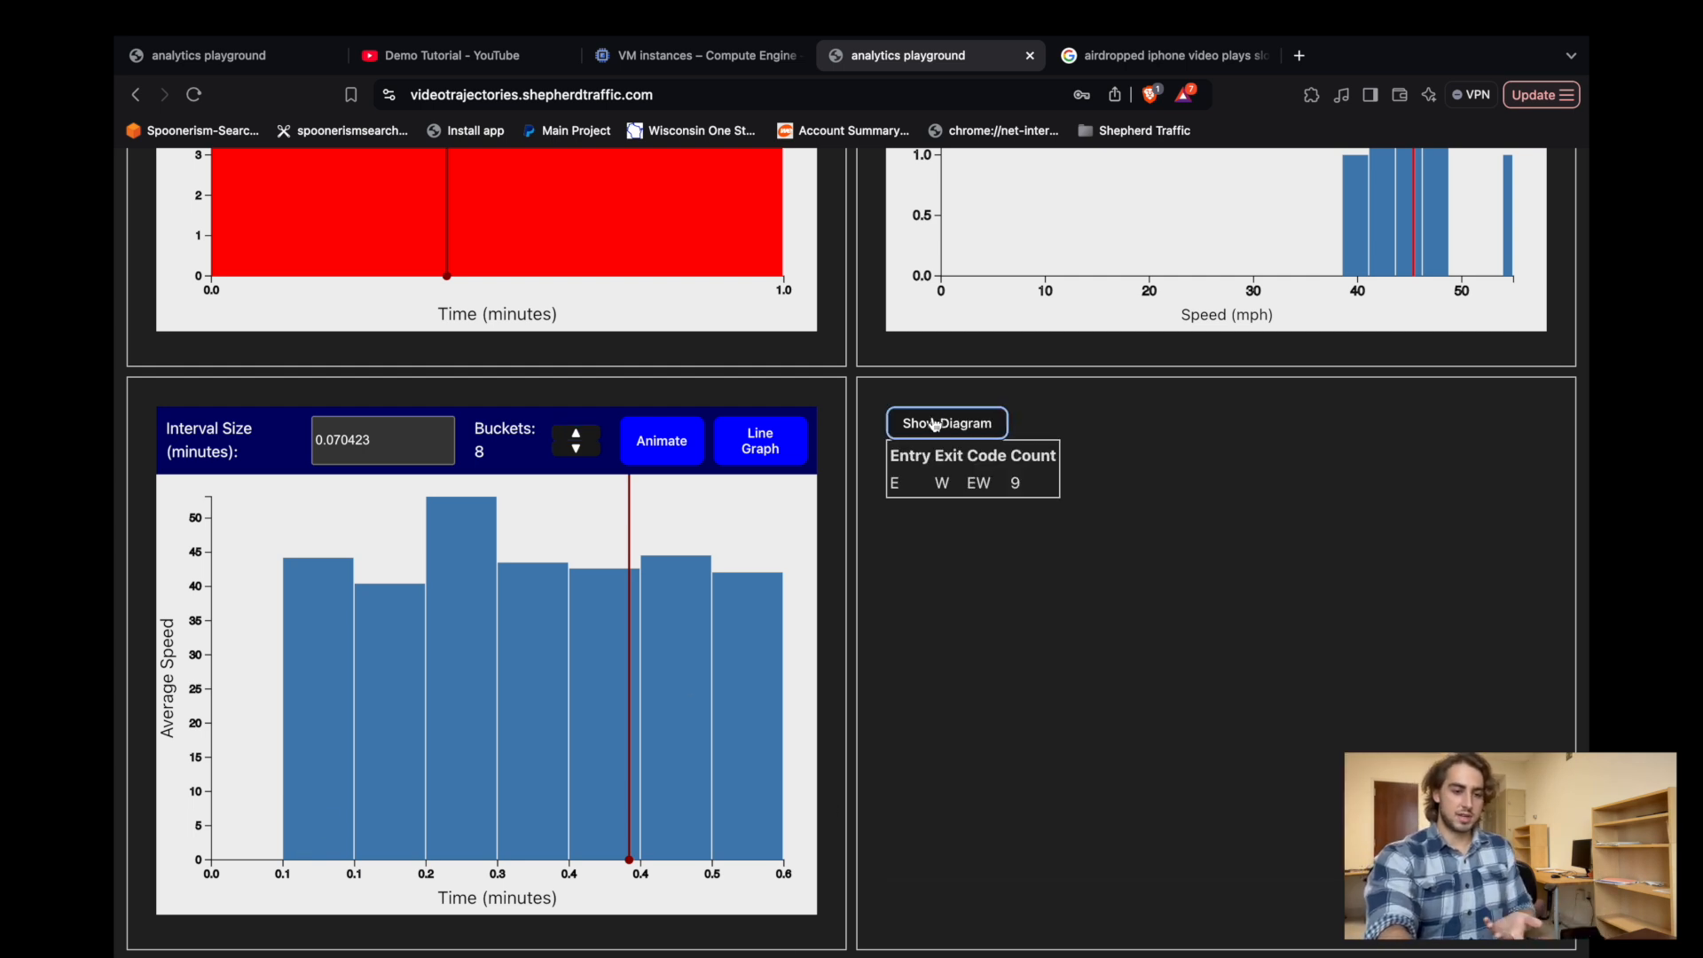
left_click(935, 425)
left_click(967, 418)
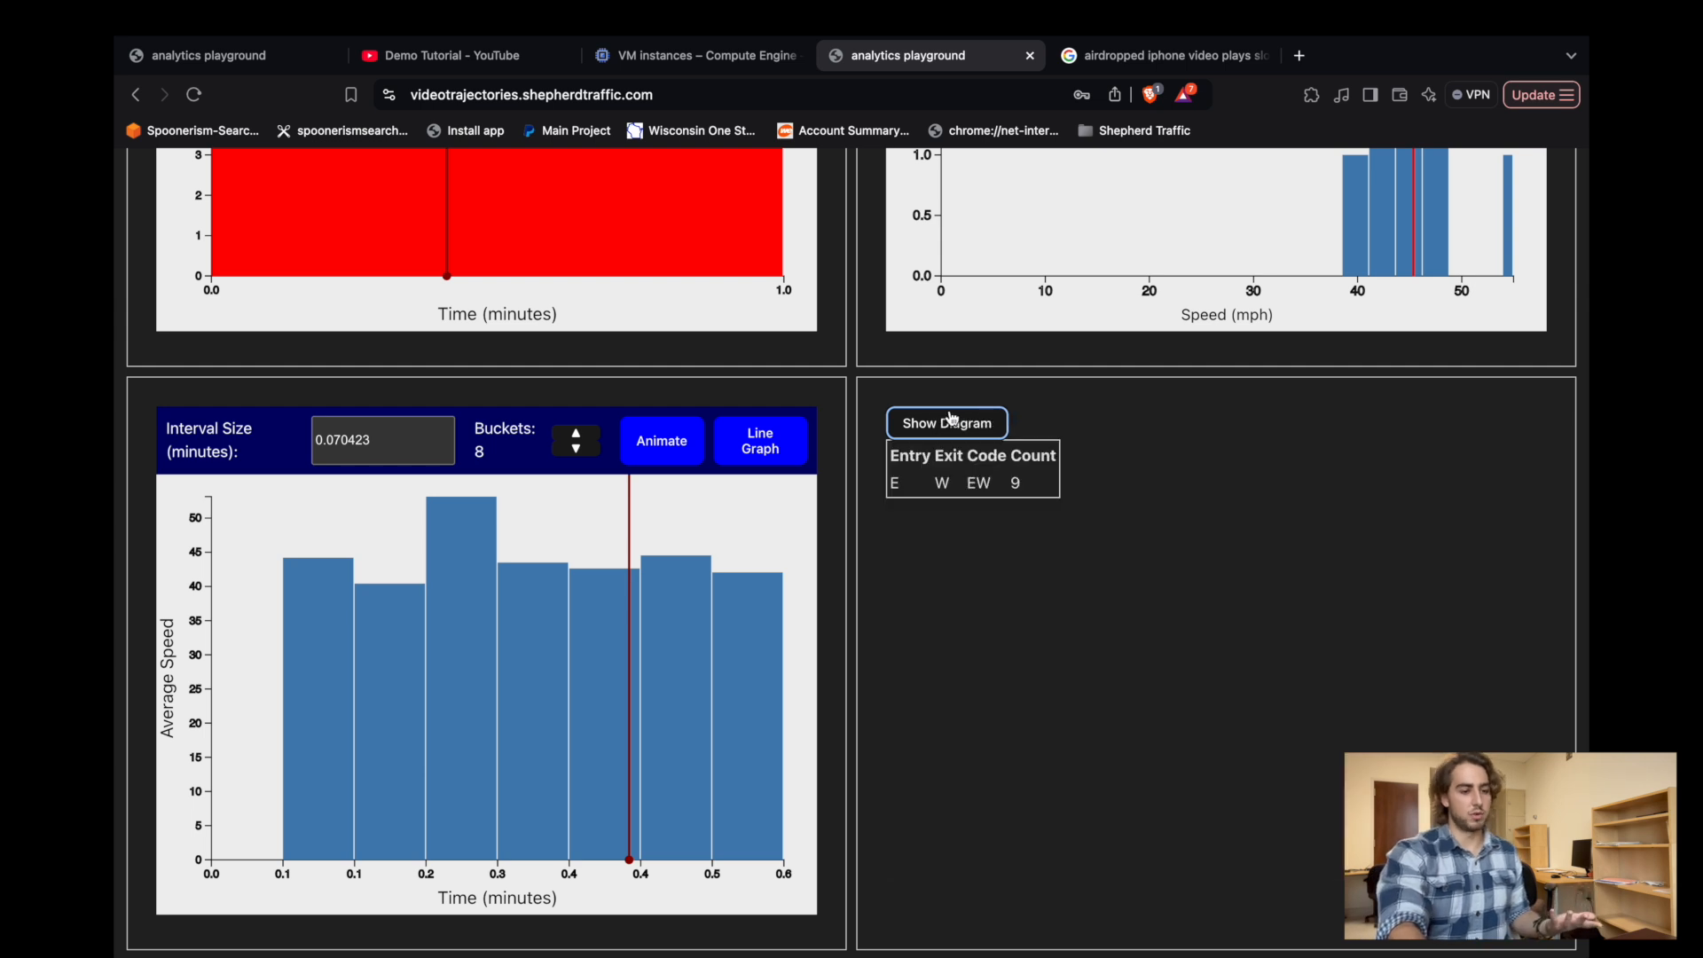
left_click_drag(892, 454, 1140, 535)
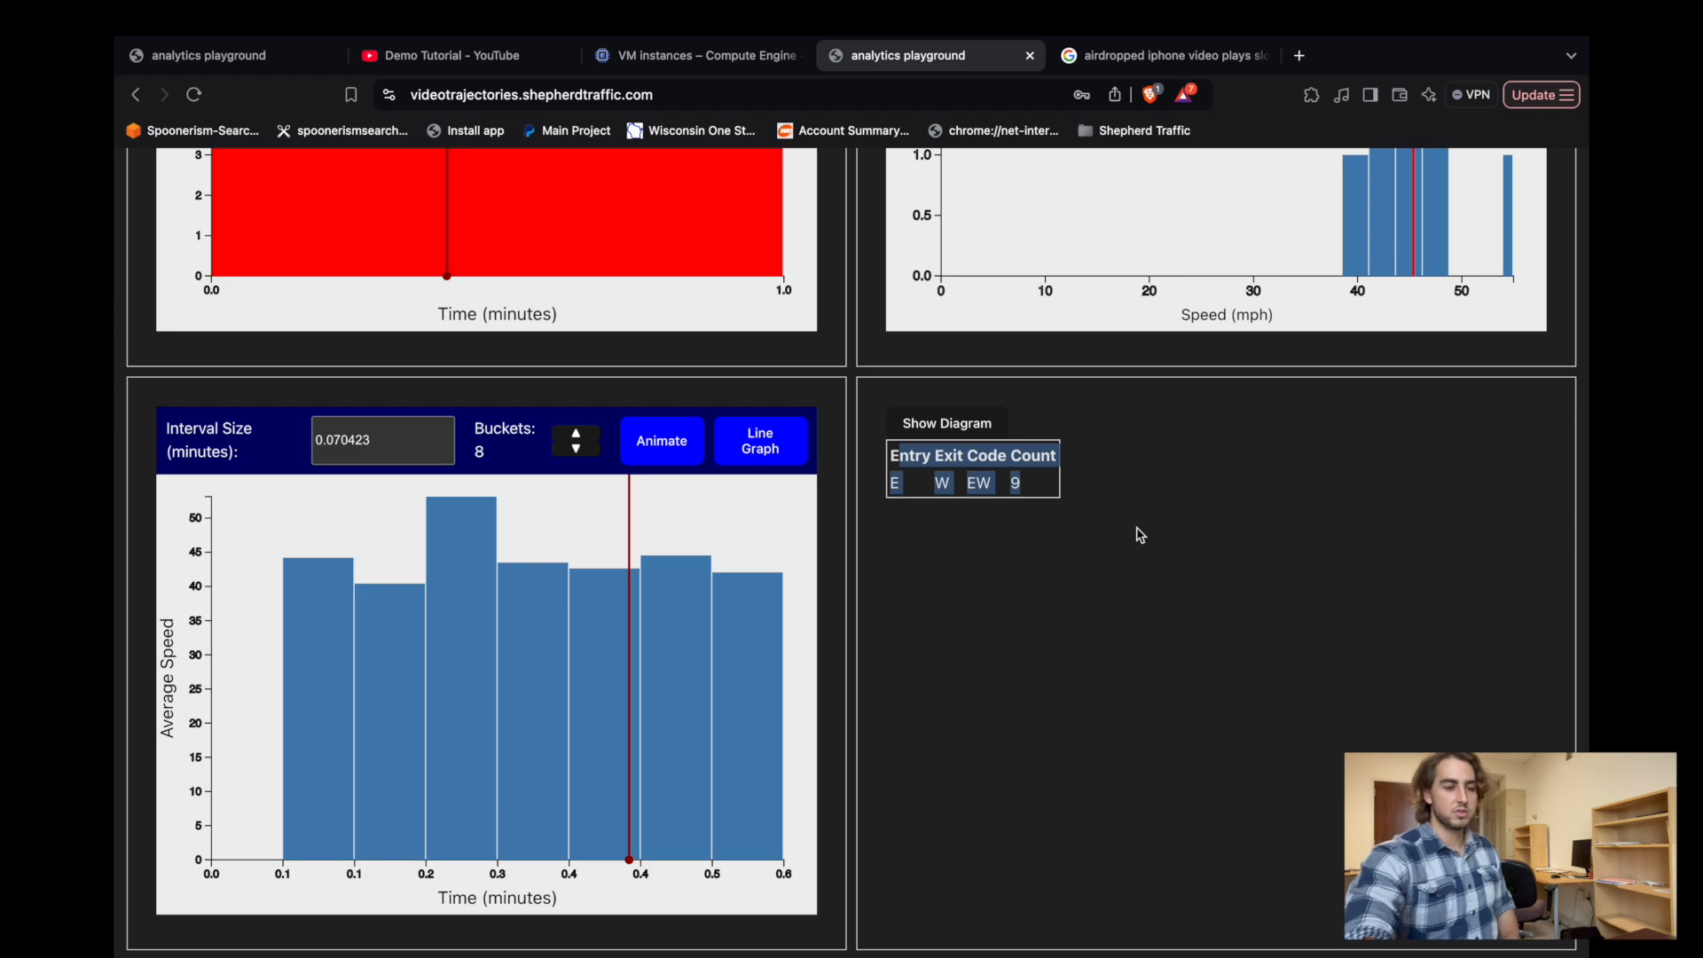
left_click(1140, 535)
Reset the turn data filter and the exact trajectory filter to All.
scroll(1139, 535, "up", 20)
scroll(1139, 535, "down", 3)
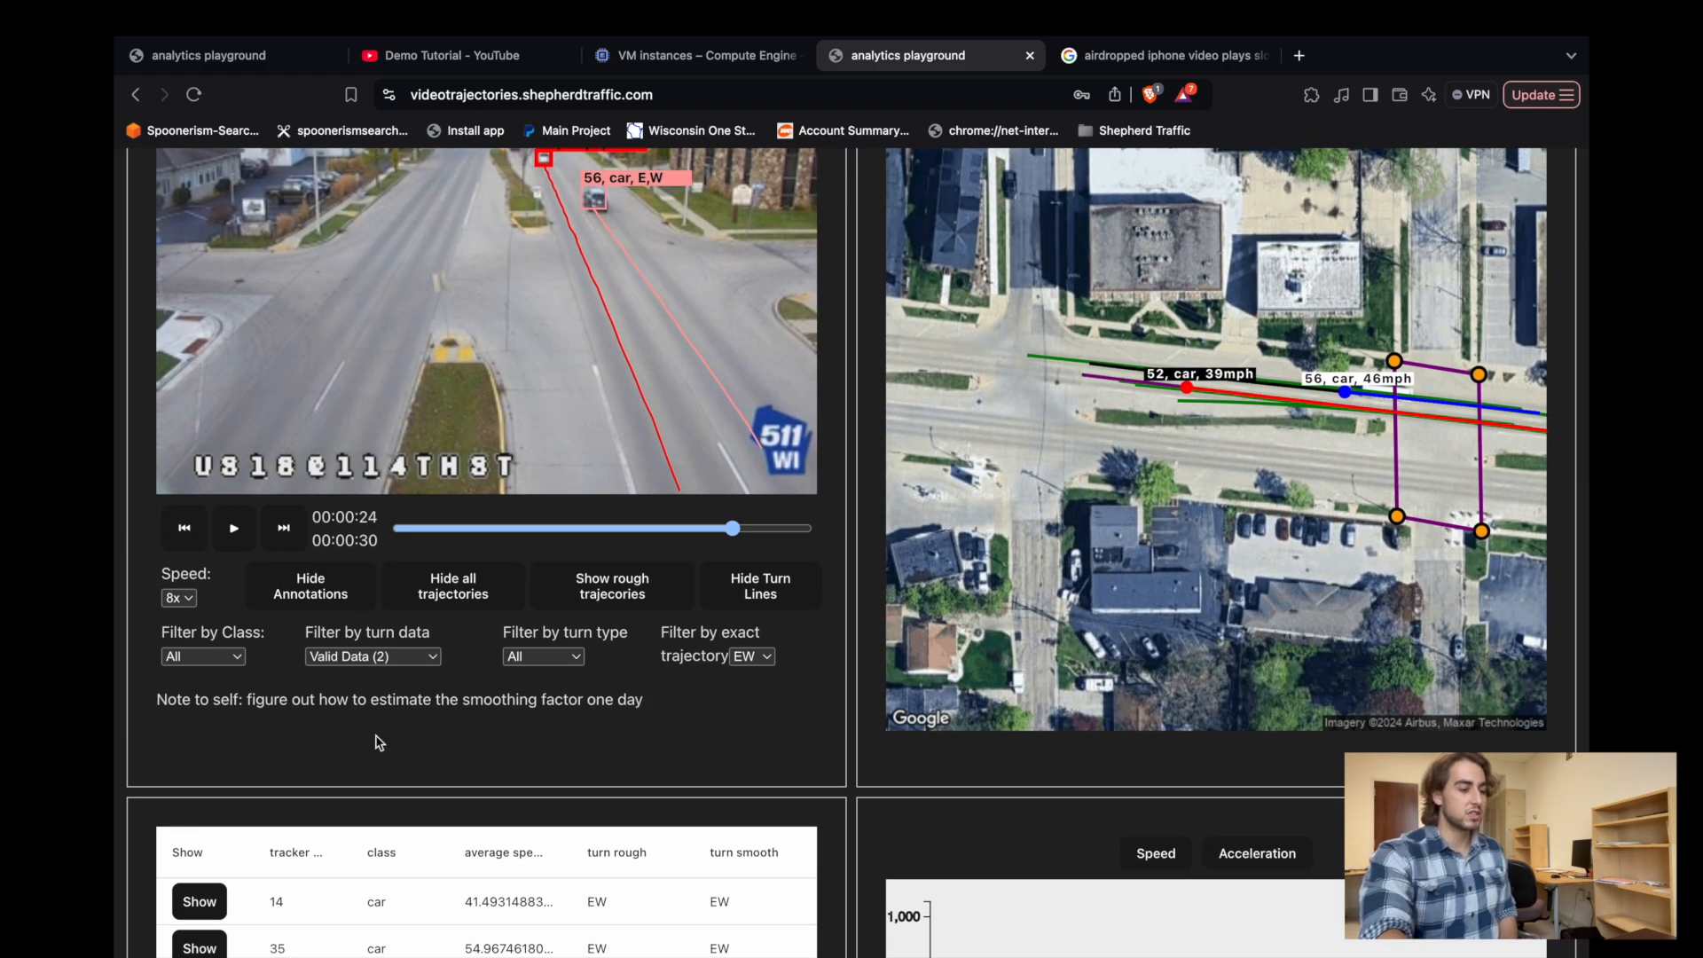
left_click(360, 658)
left_click(335, 588)
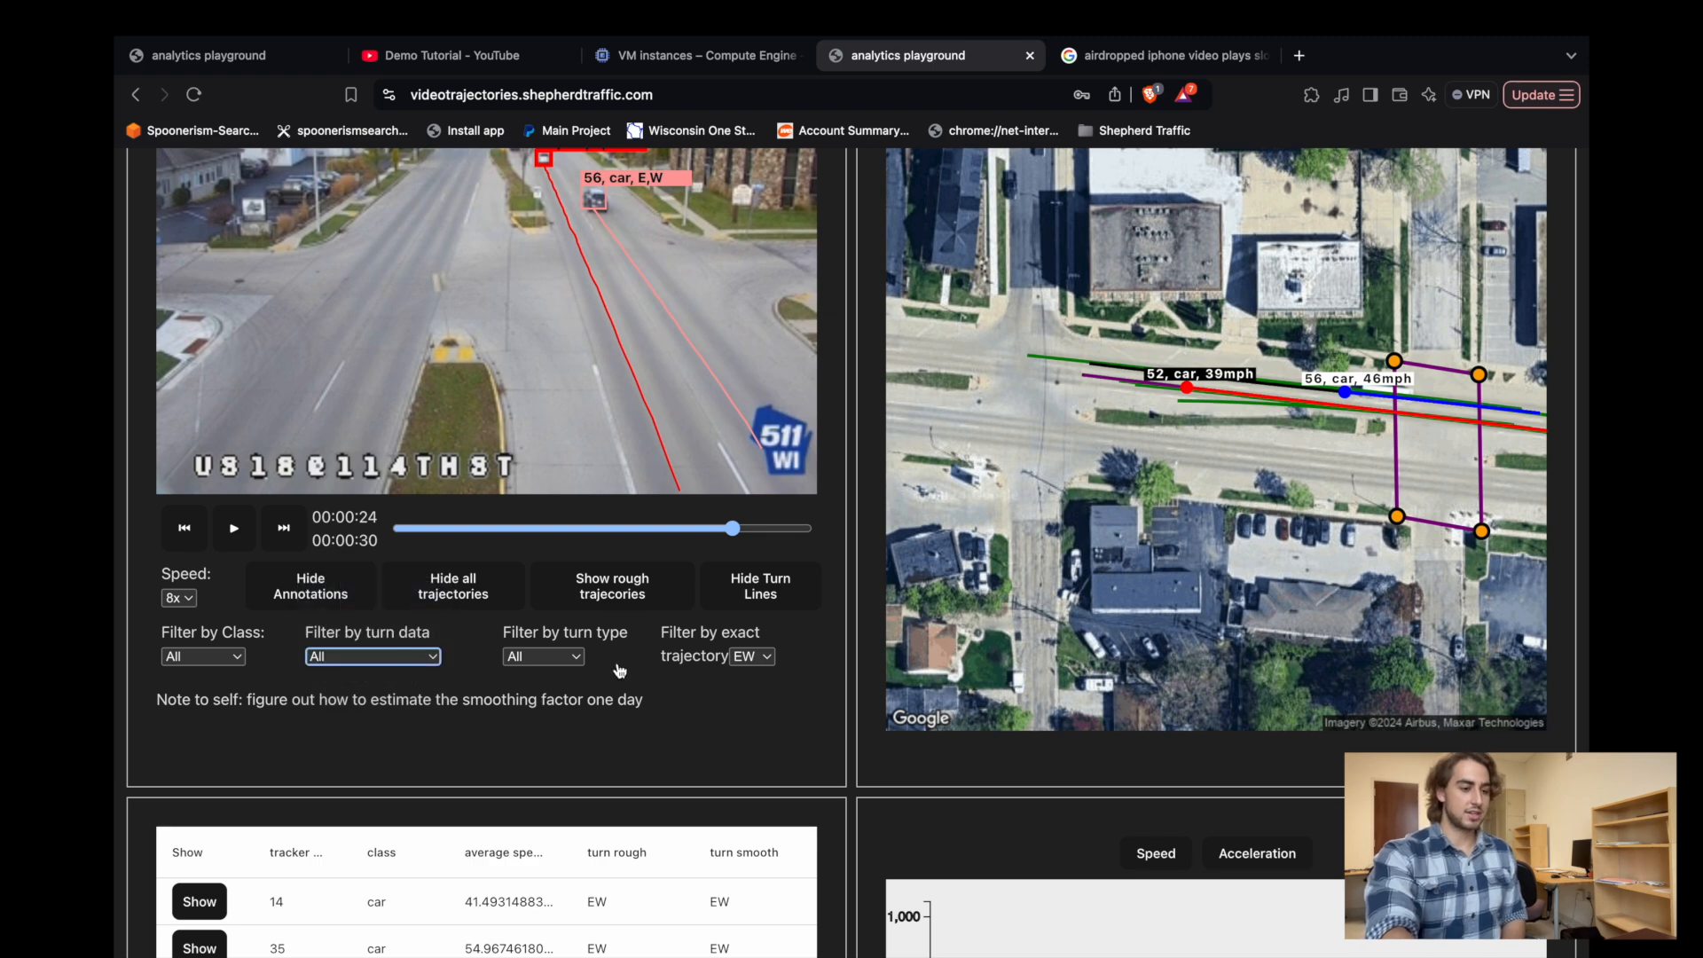
scroll(619, 670, "down", 10)
scroll(619, 670, "down", 8)
scroll(655, 377, "up", 2)
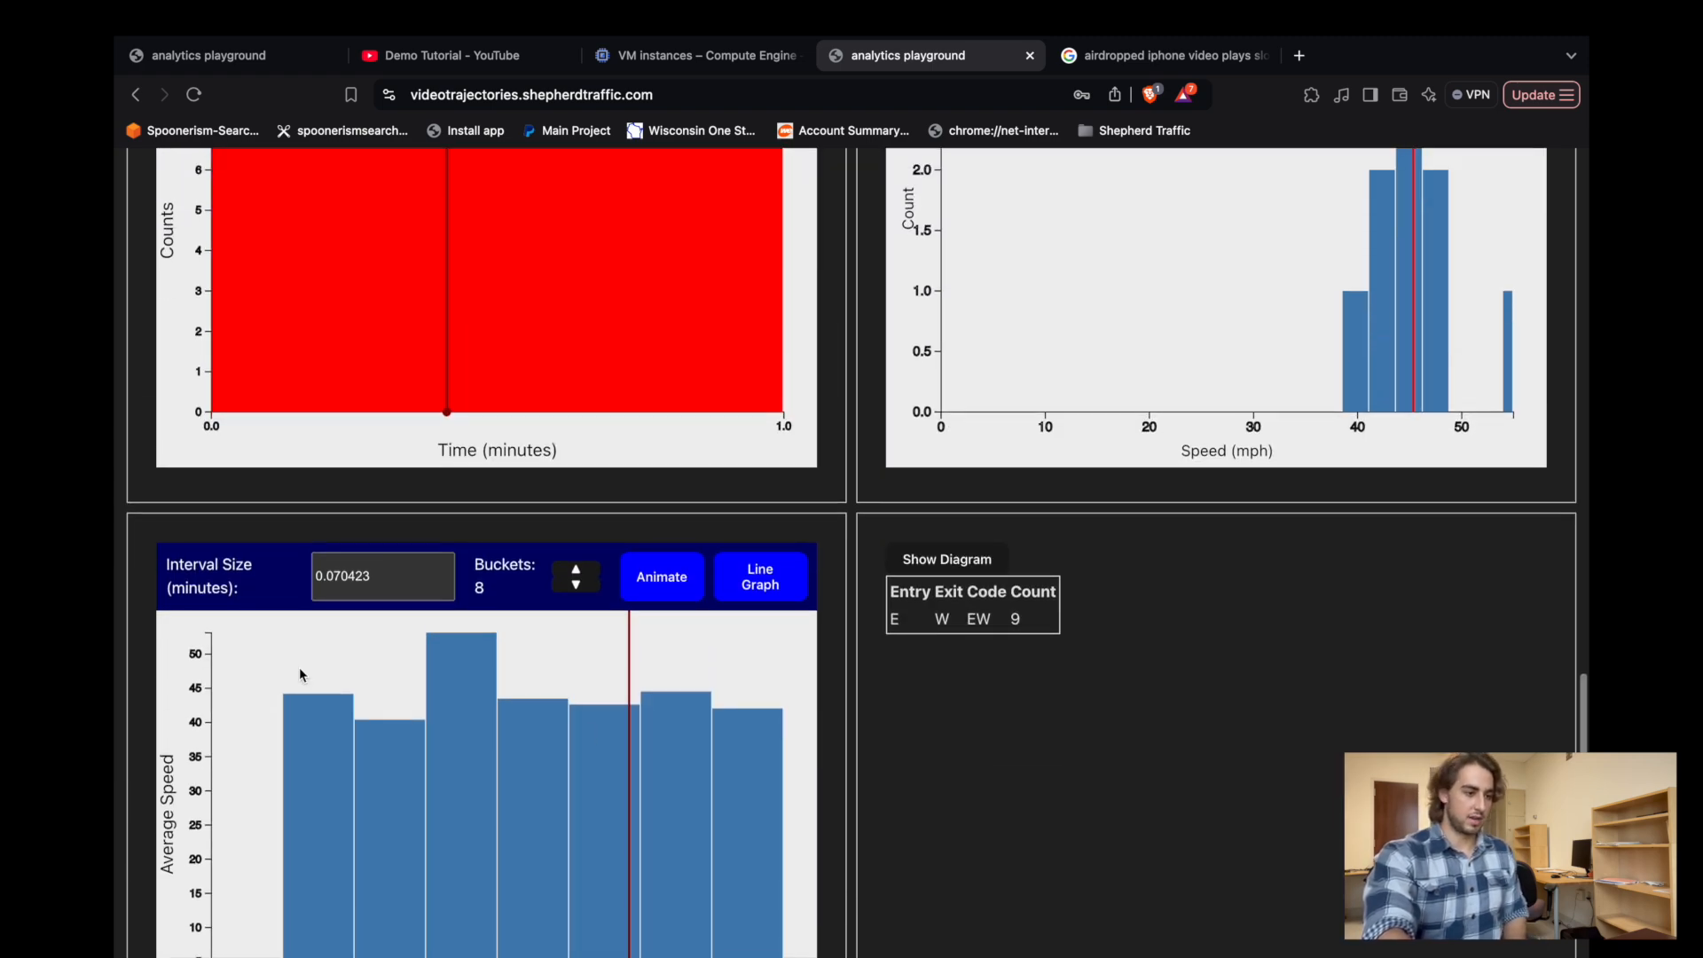
scroll(684, 392, "up", 12)
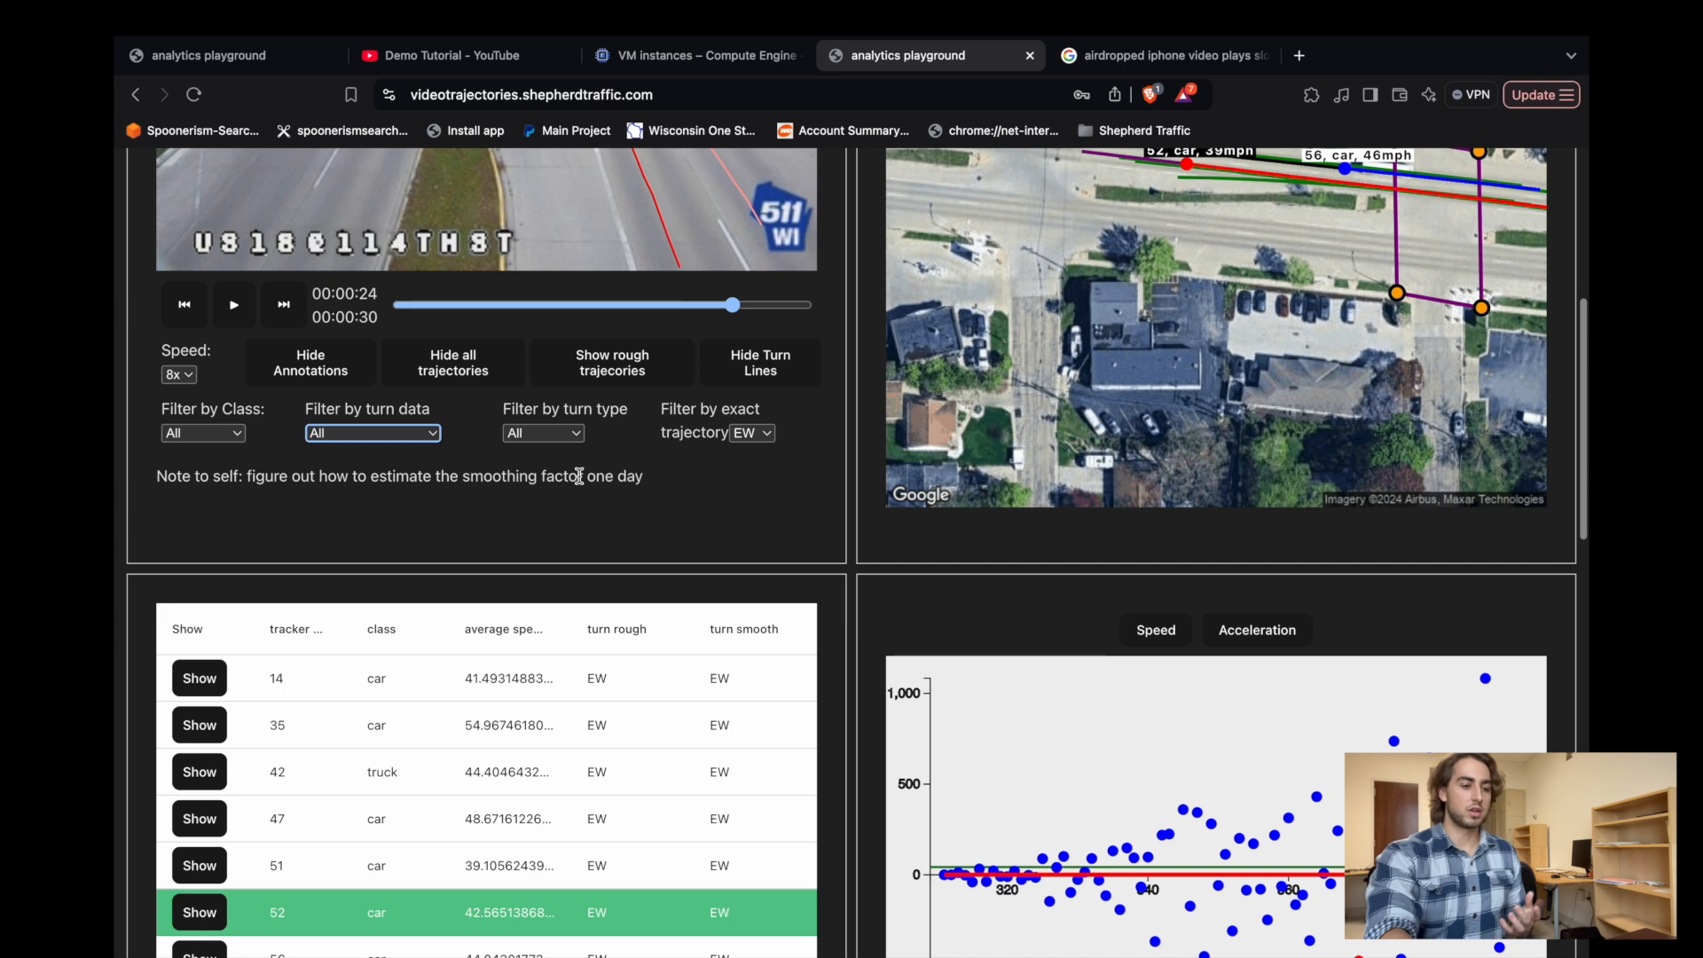
left_click(753, 433)
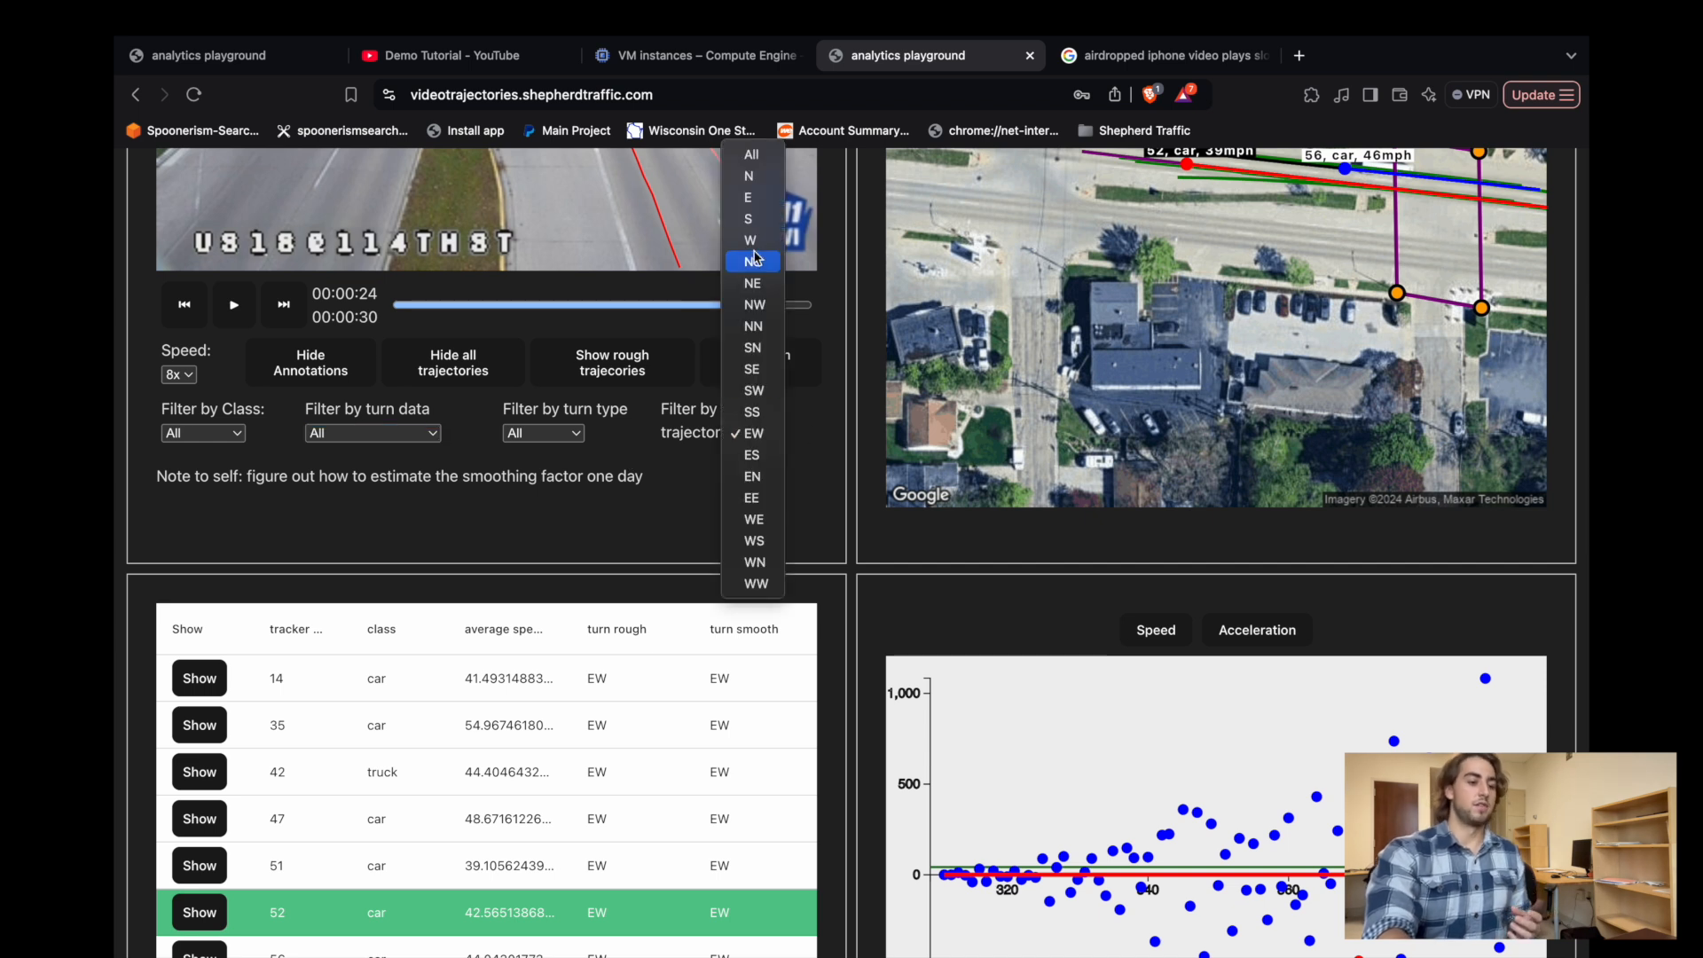
left_click(752, 155)
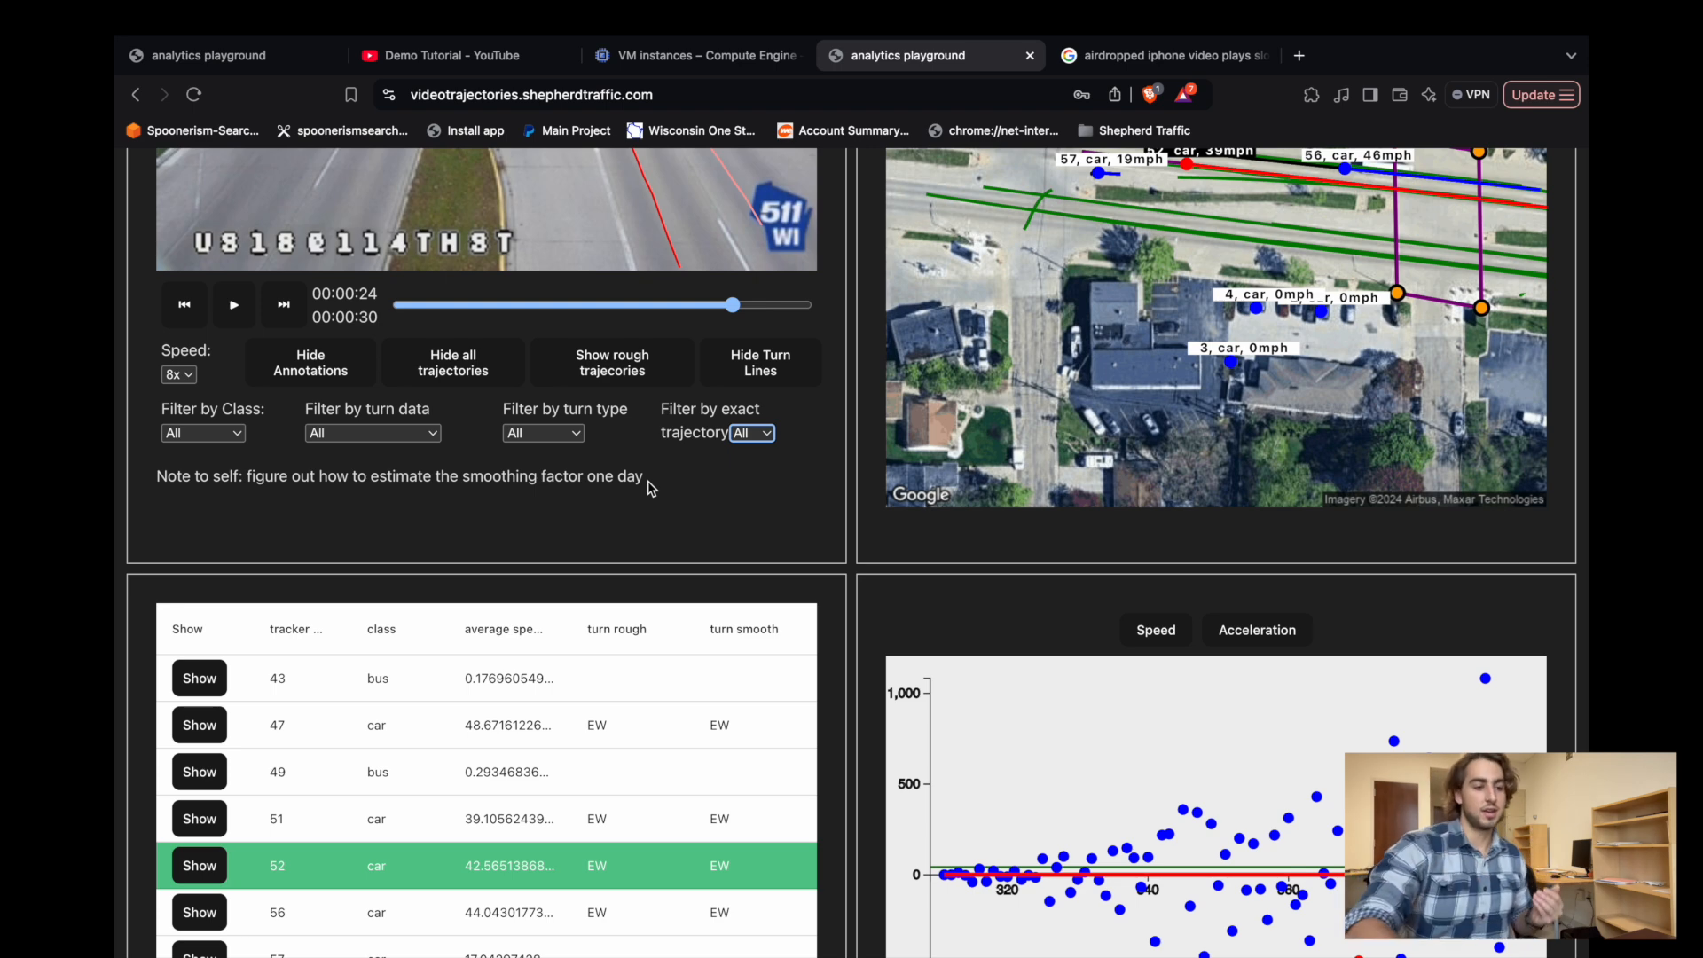
Review the charts for the unfiltered trajectories and switch the turn counts back to the diagram.
scroll(652, 488, "down", 15)
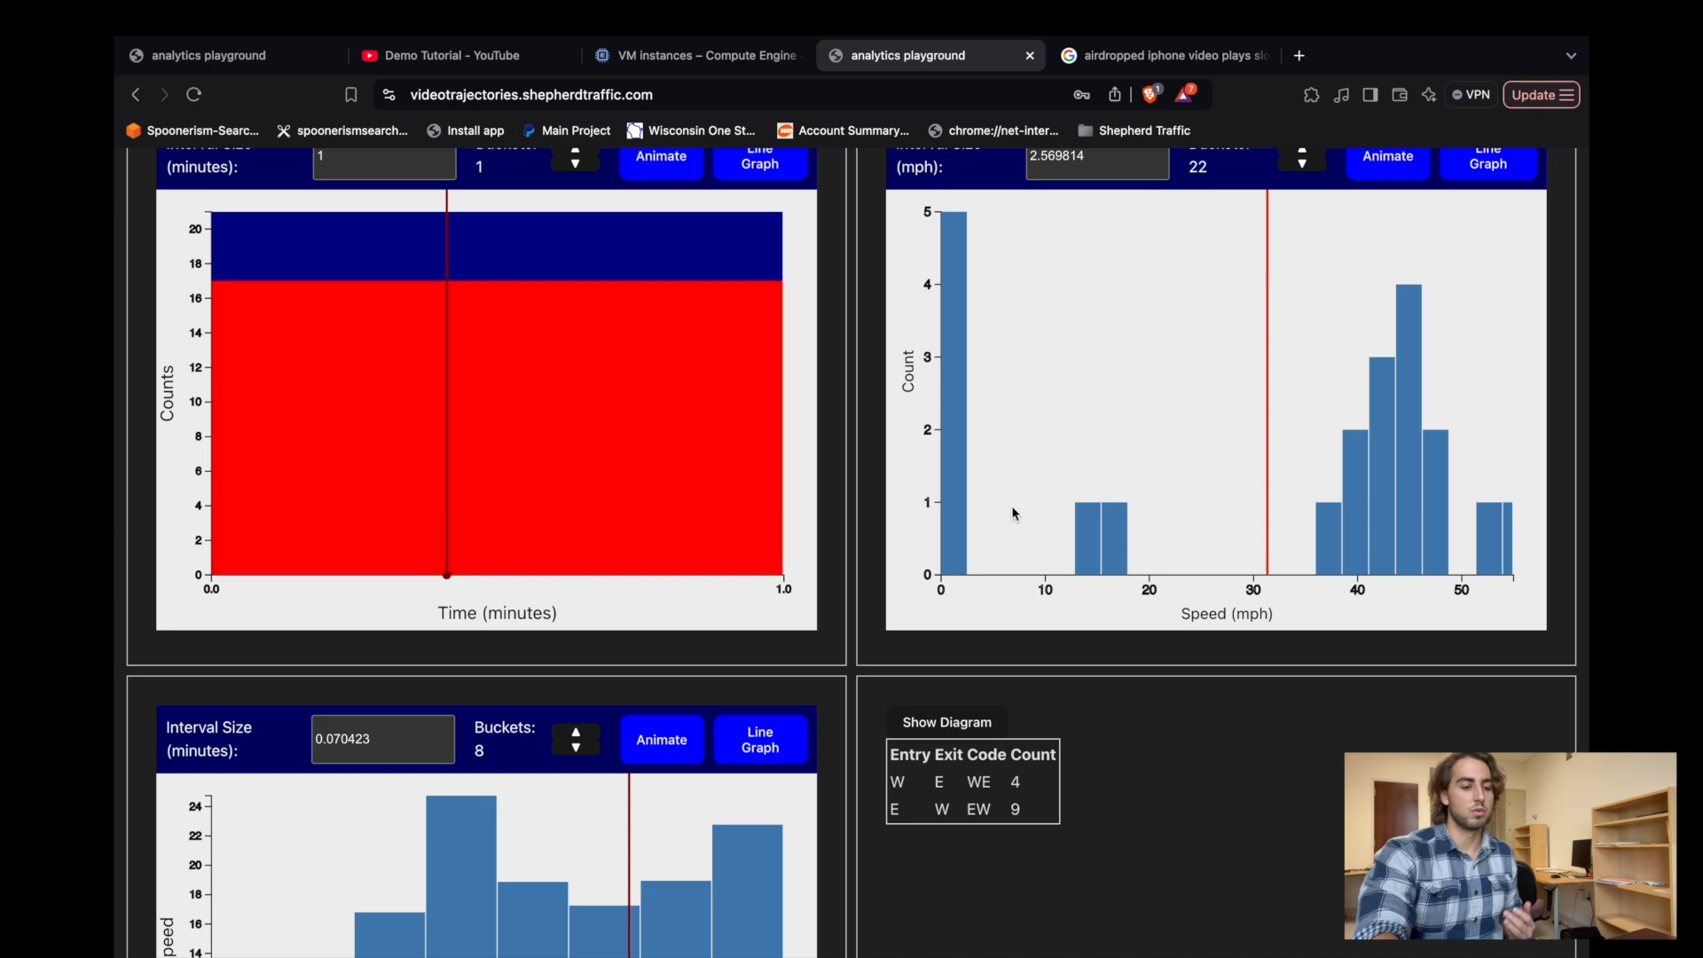
scroll(1012, 510, "down", 2)
left_click(963, 654)
scroll(1084, 744, "down", 3)
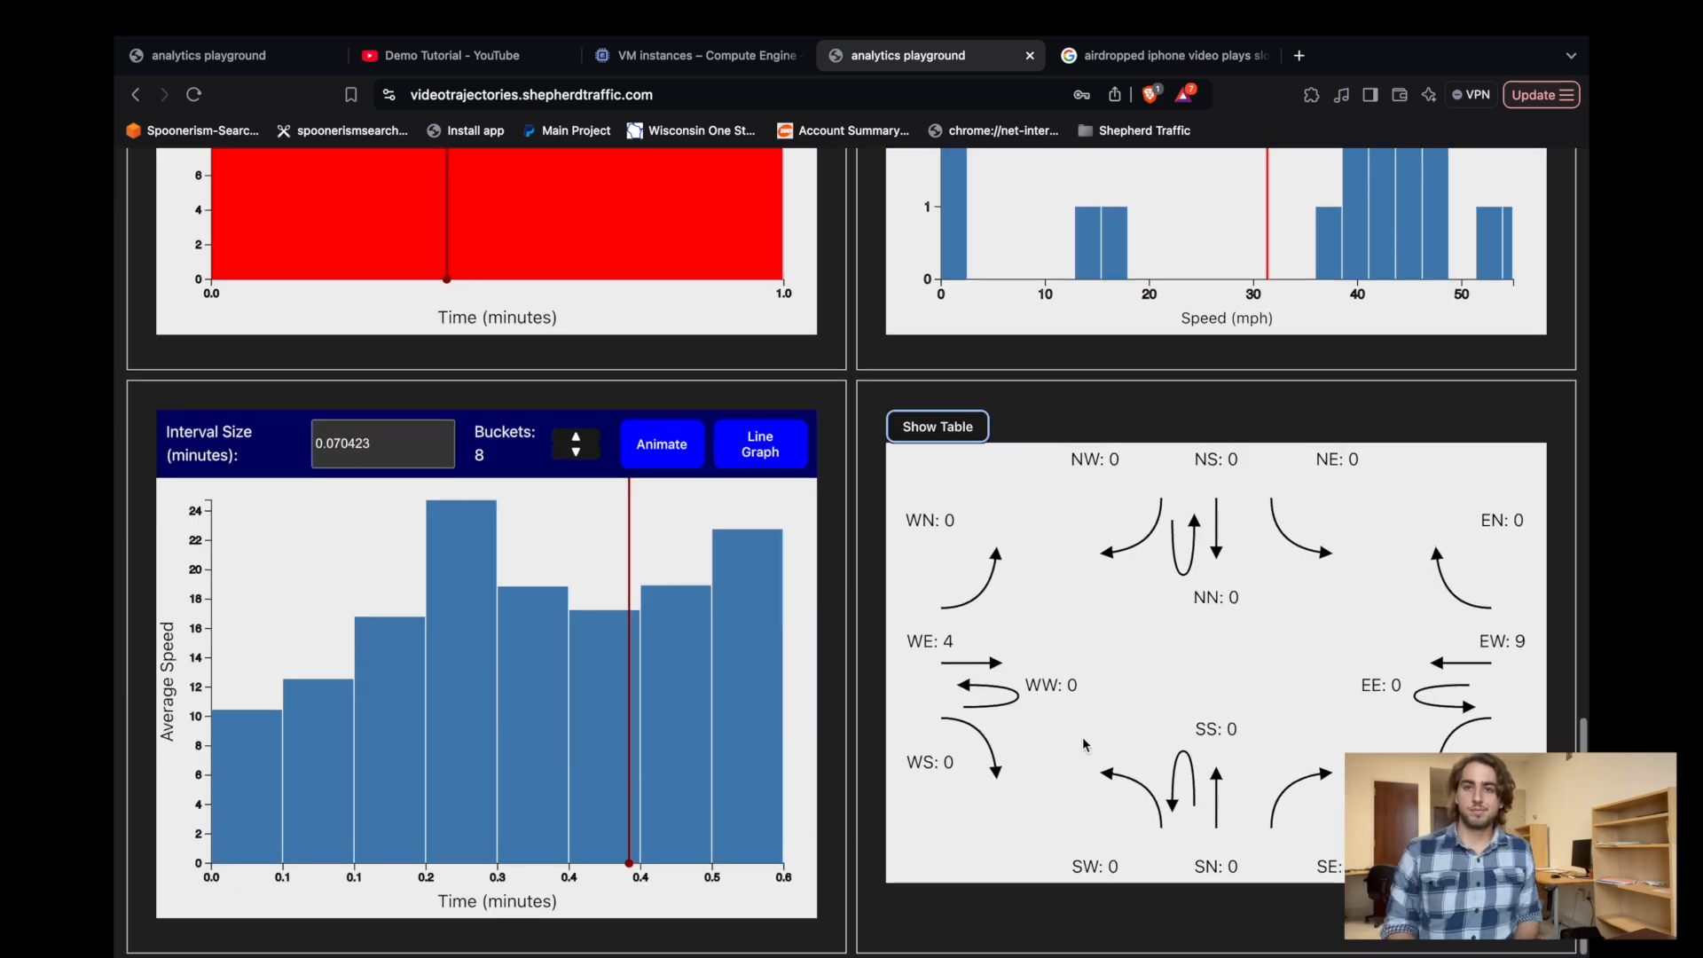